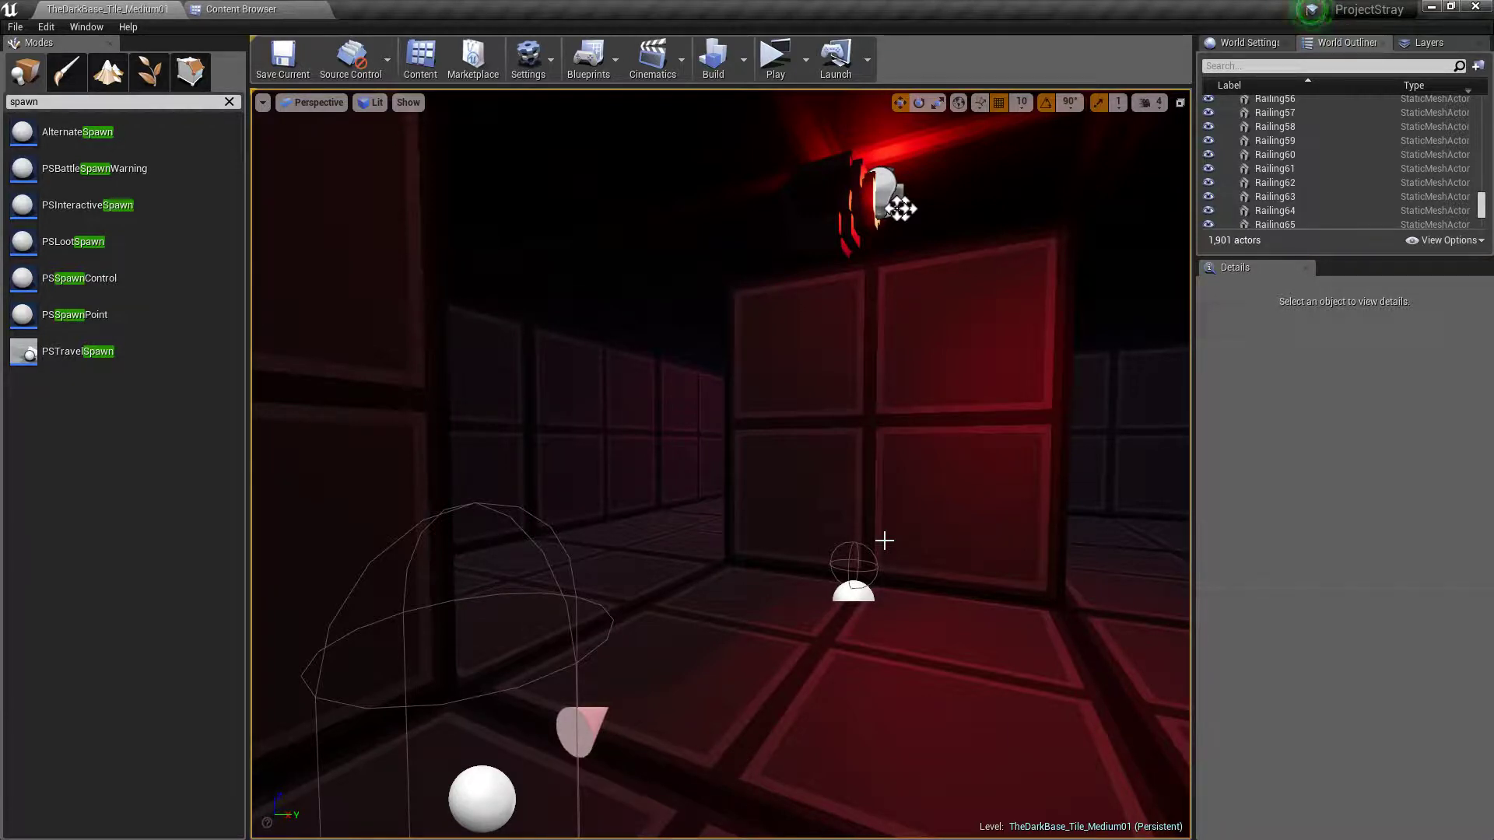
Fly through TheDarkBase_Tile_Medium01 and examine its corridors, railed platforms, girder bridge, doors and spawn points
right_drag(890, 560, 939, 564)
key(w)
key(w)
key(w)
key(w)
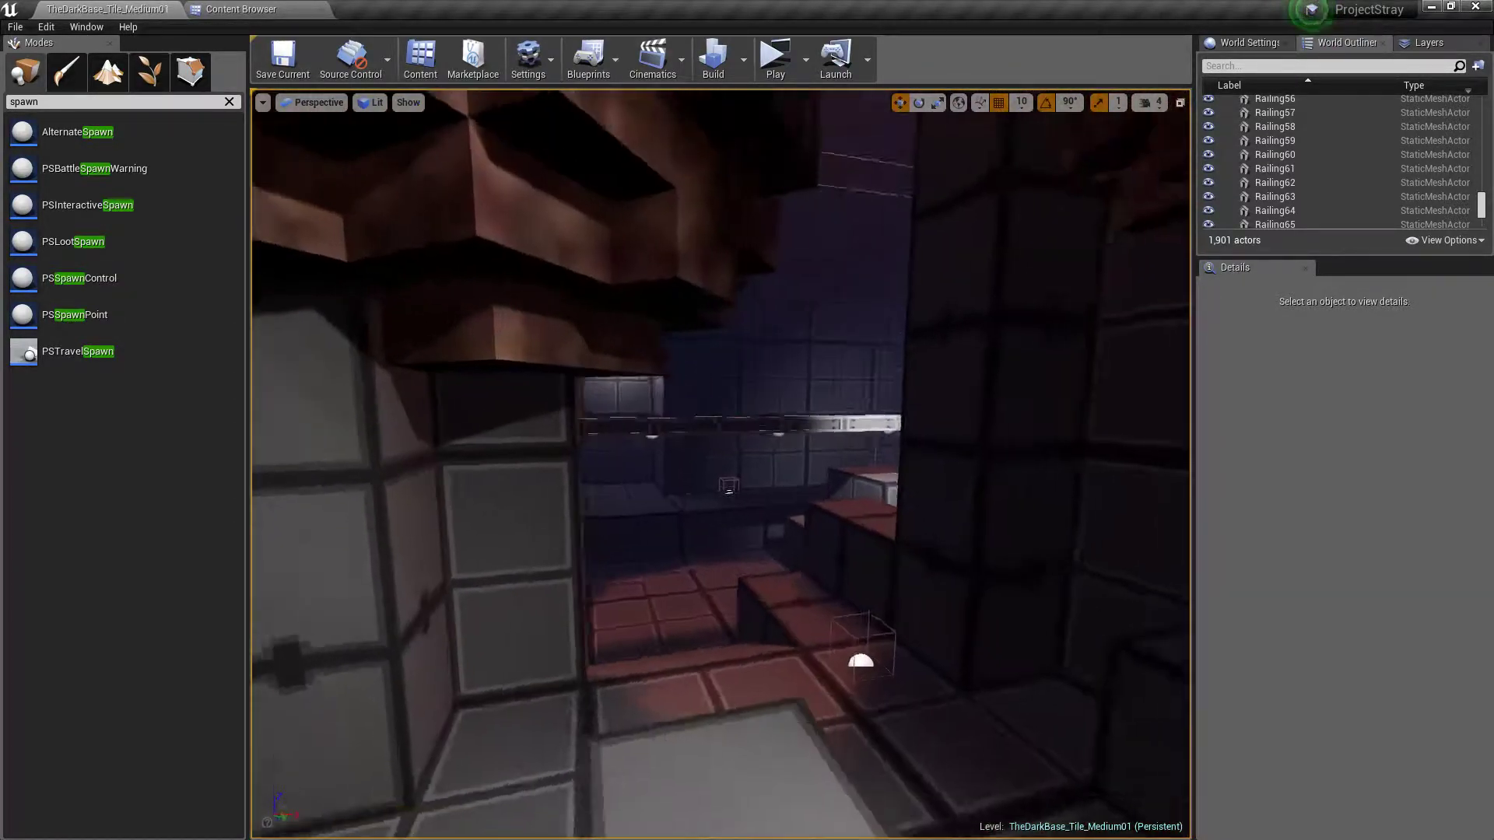
key(w)
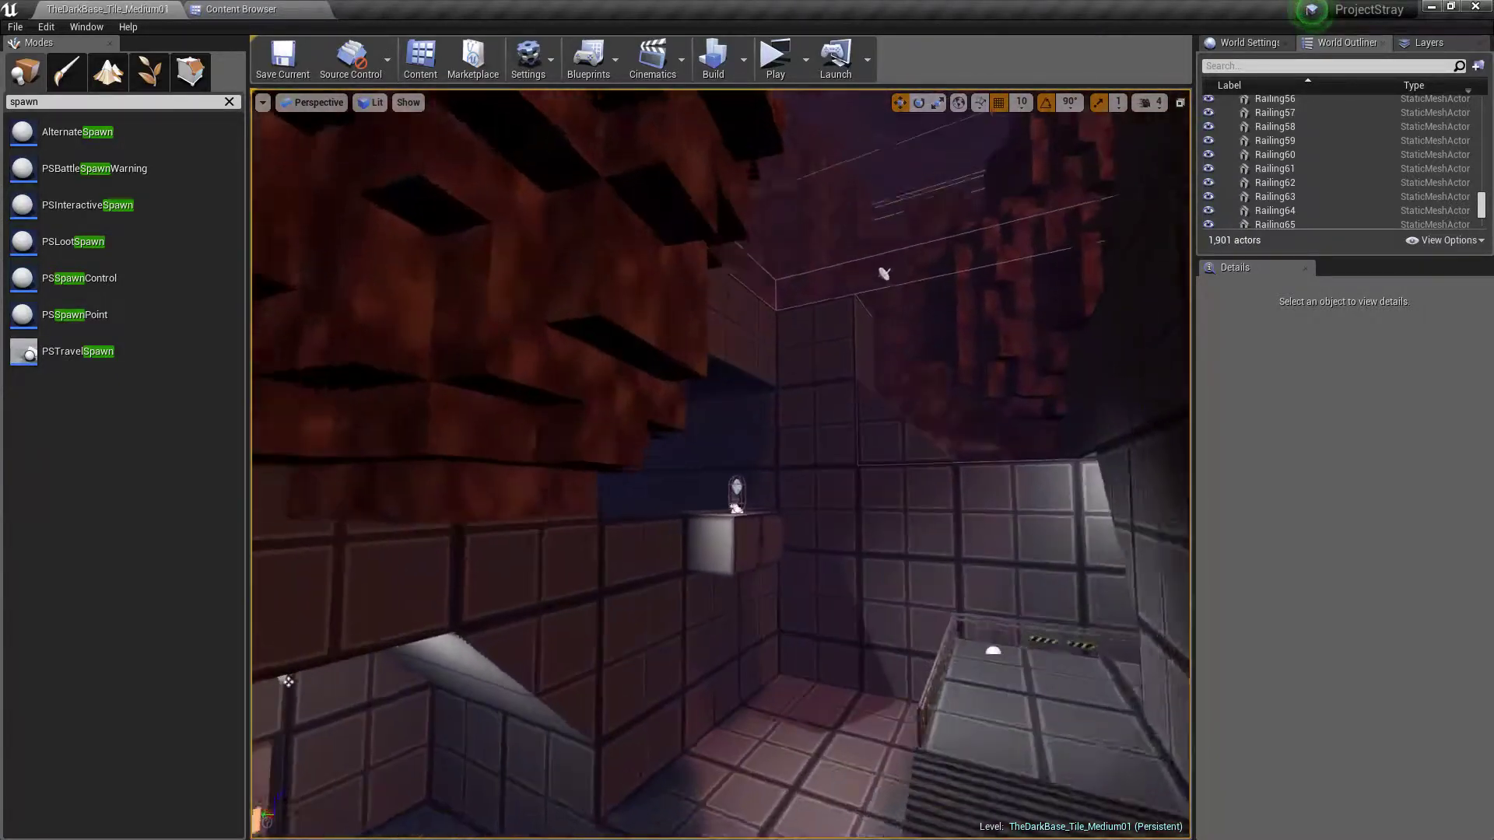
mouse_move(720, 464)
right_down()
mouse_move(607, 498)
mouse_move(700, 483)
right_up()
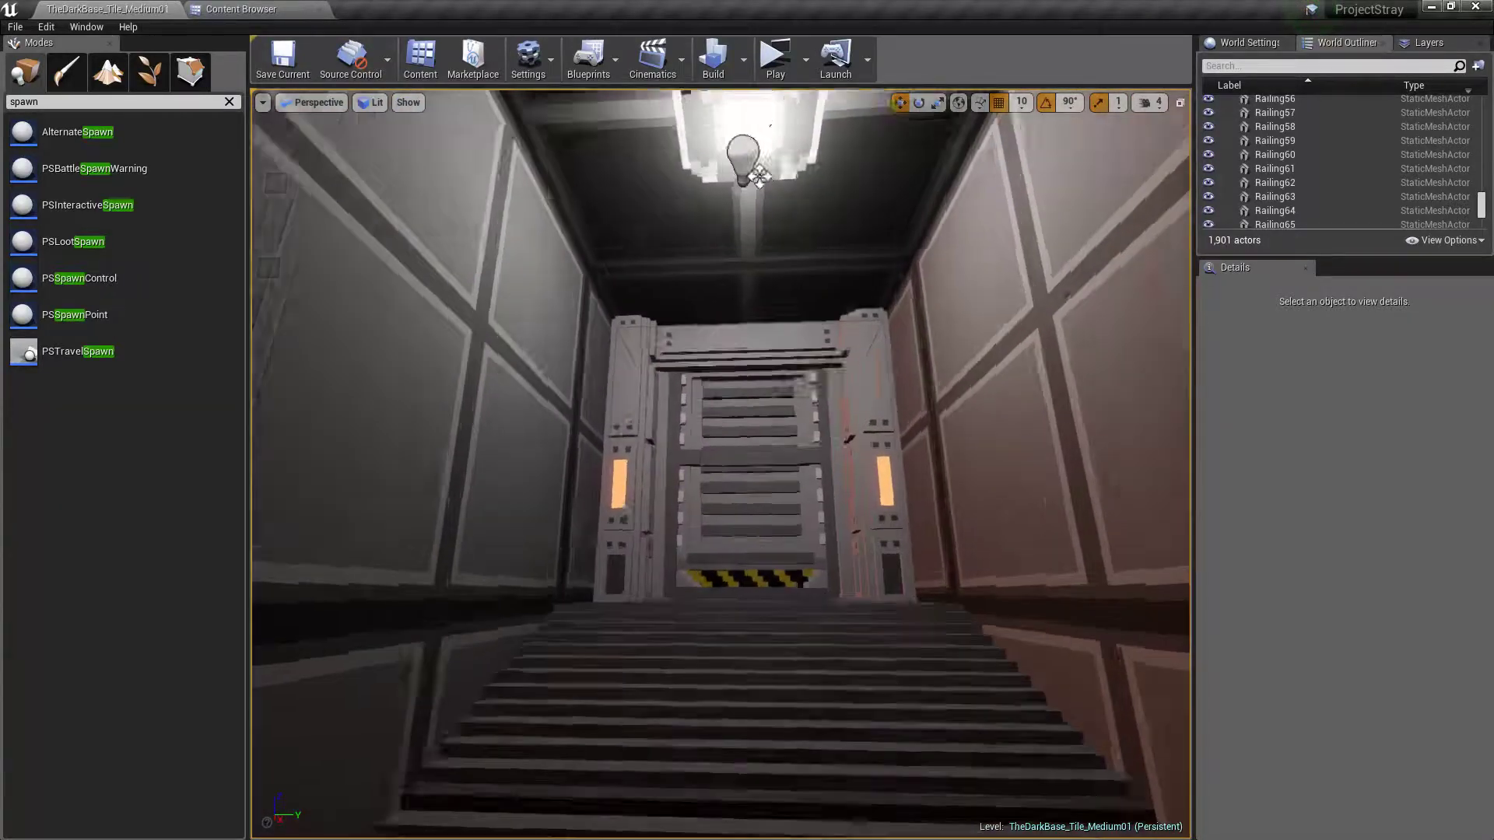
right_drag(759, 175, 747, 233)
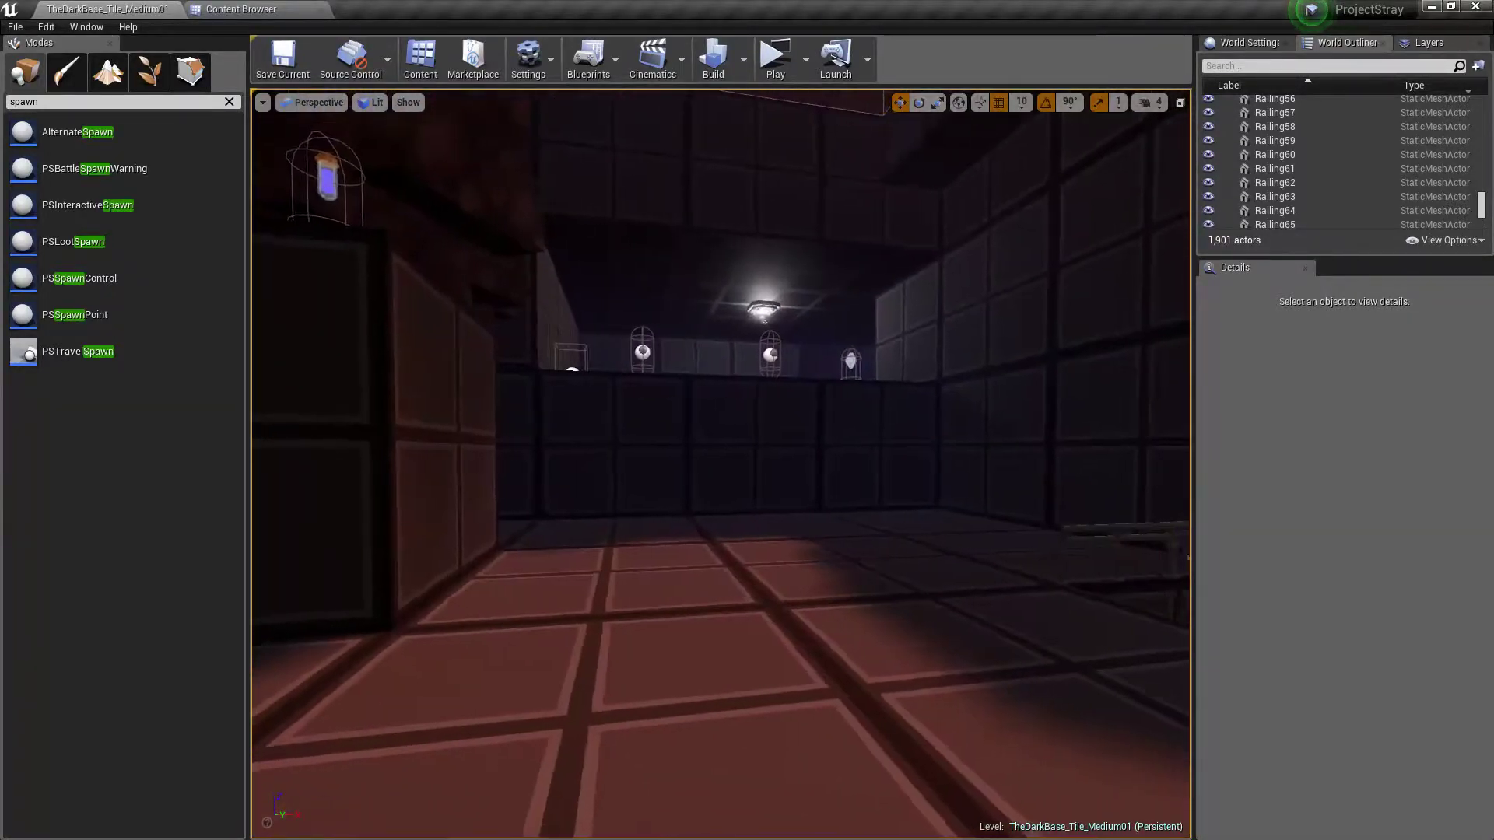
right_drag(747, 420, 670, 424)
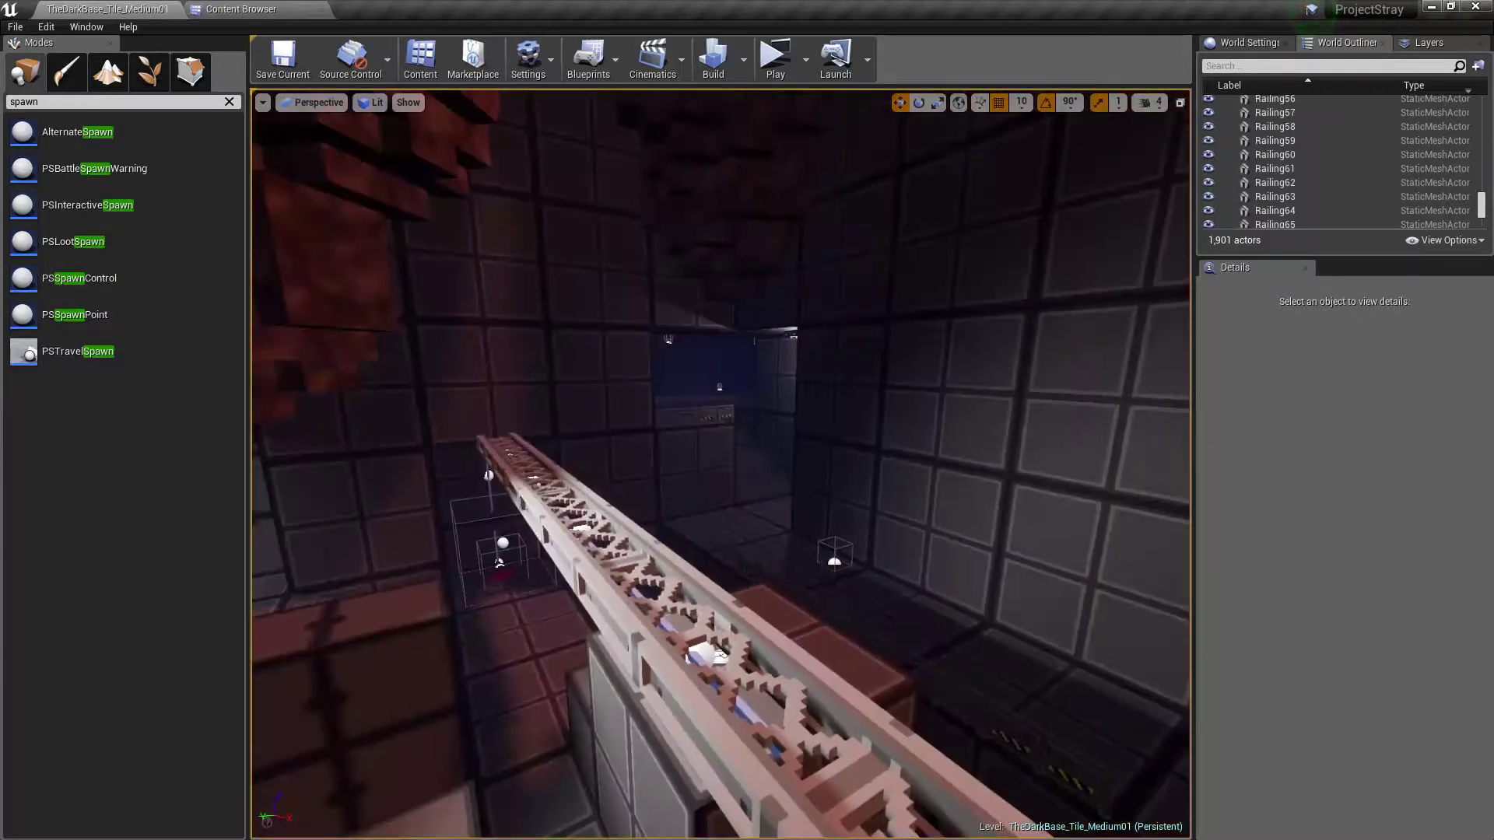
right_drag(720, 463, 560, 459)
right_drag(988, 578, 927, 548)
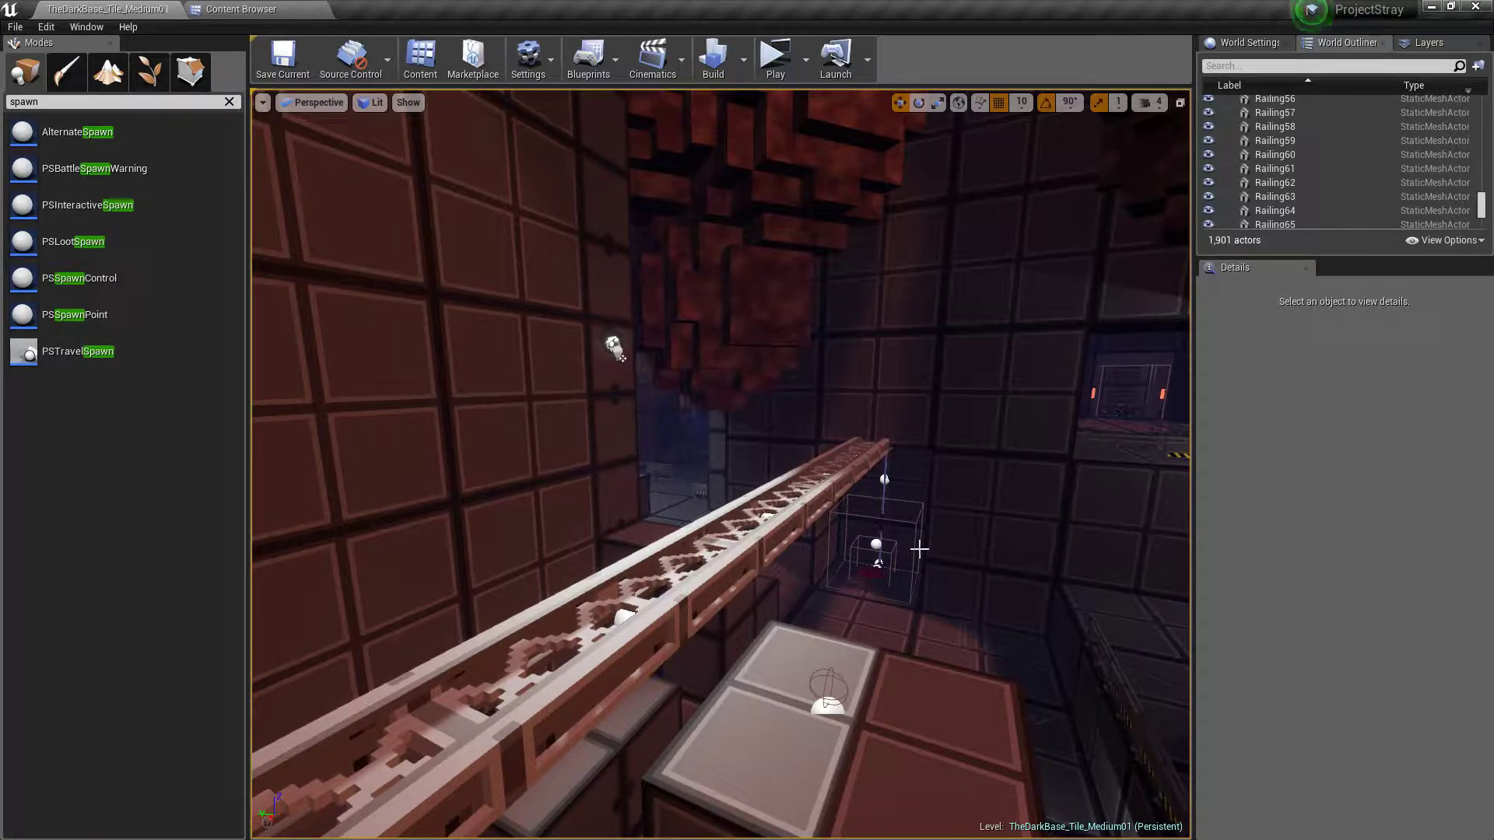
mouse_move(916, 543)
right_down()
mouse_move(1089, 522)
mouse_move(871, 533)
mouse_move(932, 540)
right_up()
key(w)
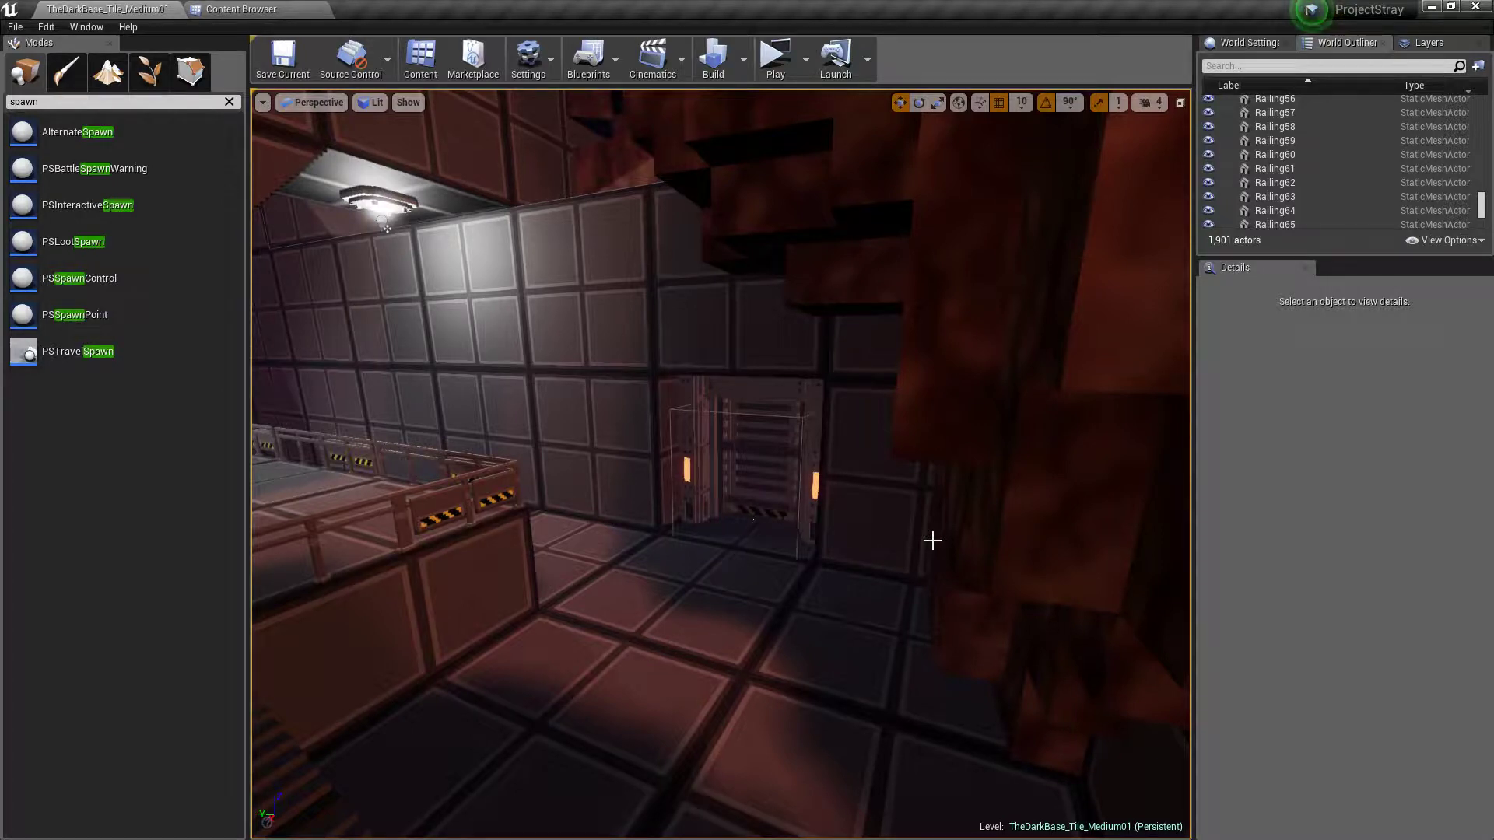
right_drag(895, 529, 834, 512)
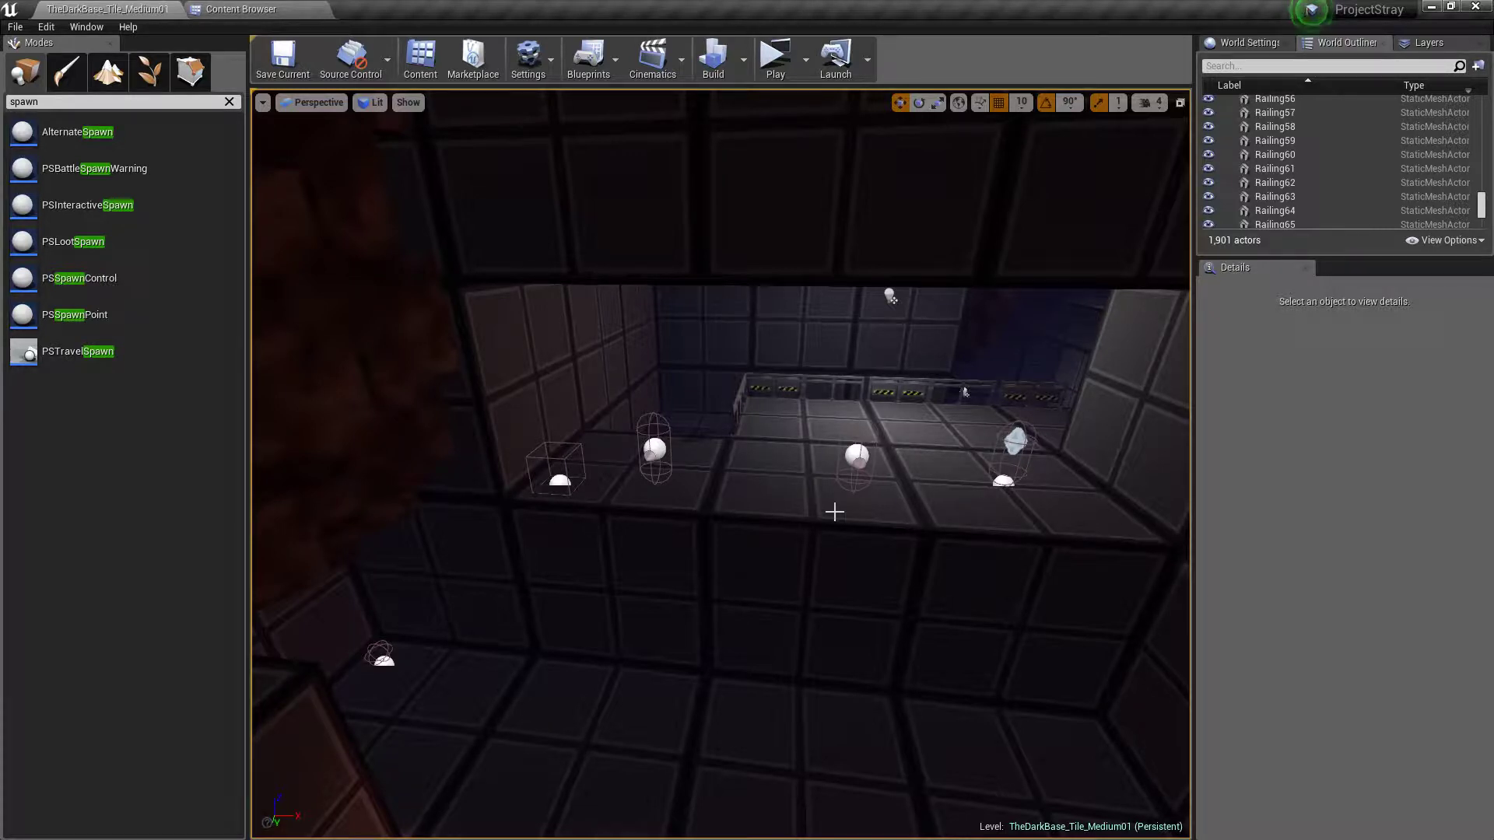
right_drag(954, 506, 1168, 498)
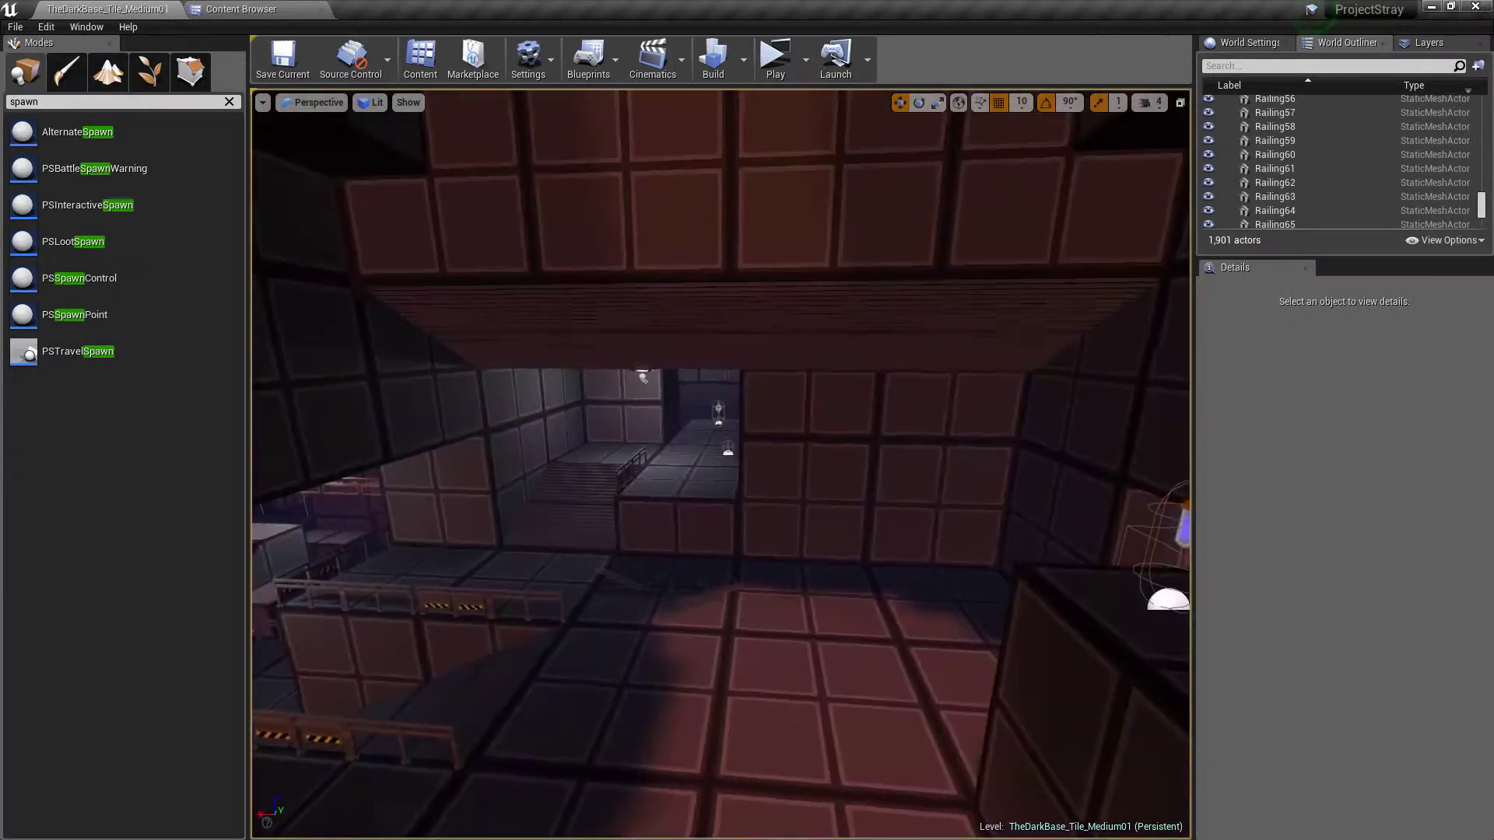
Start a play test of the level and loot everything from the chest beneath the red light
click(776, 62)
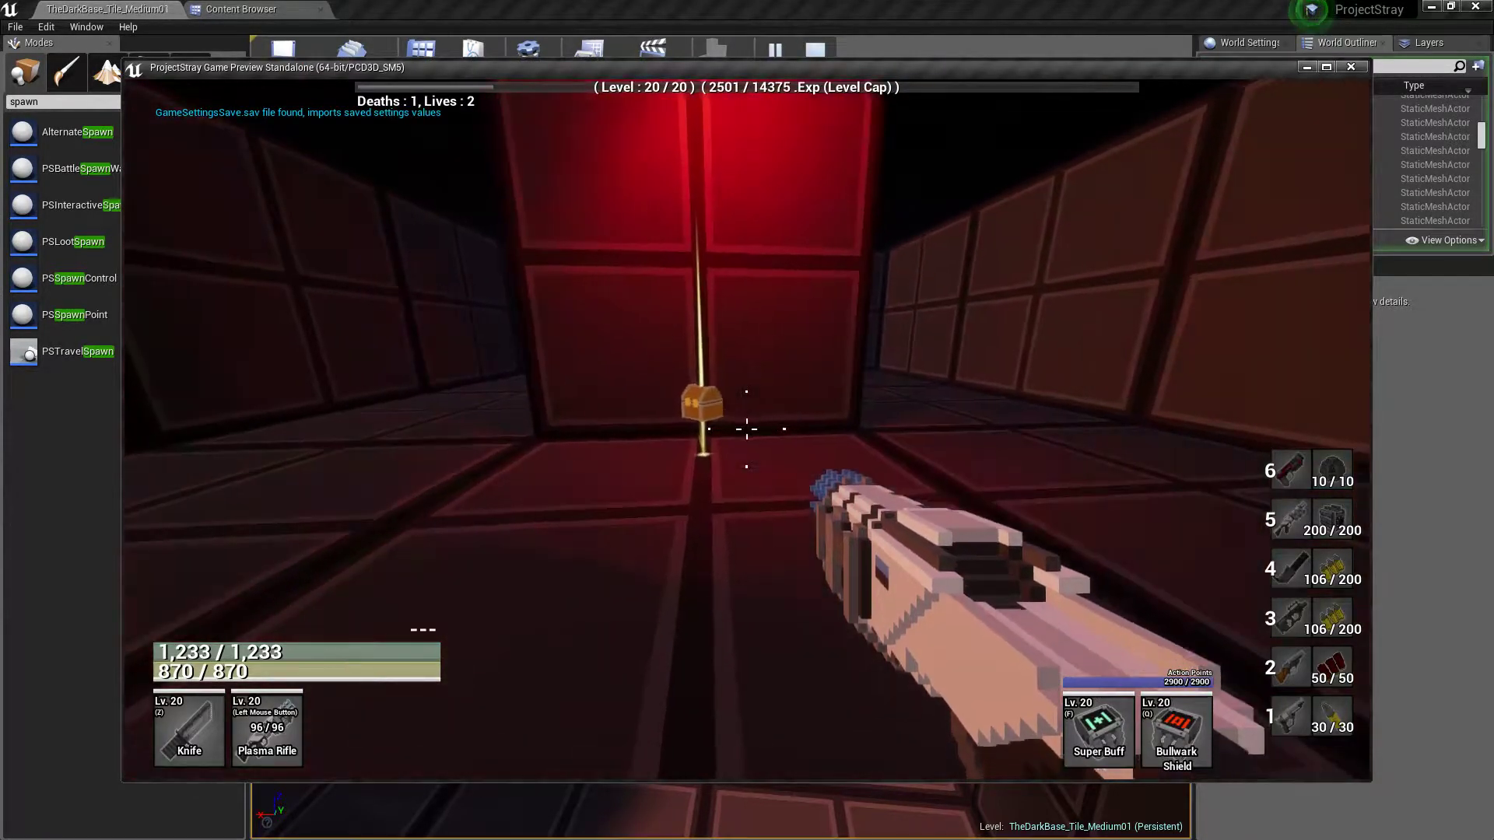
key(w)
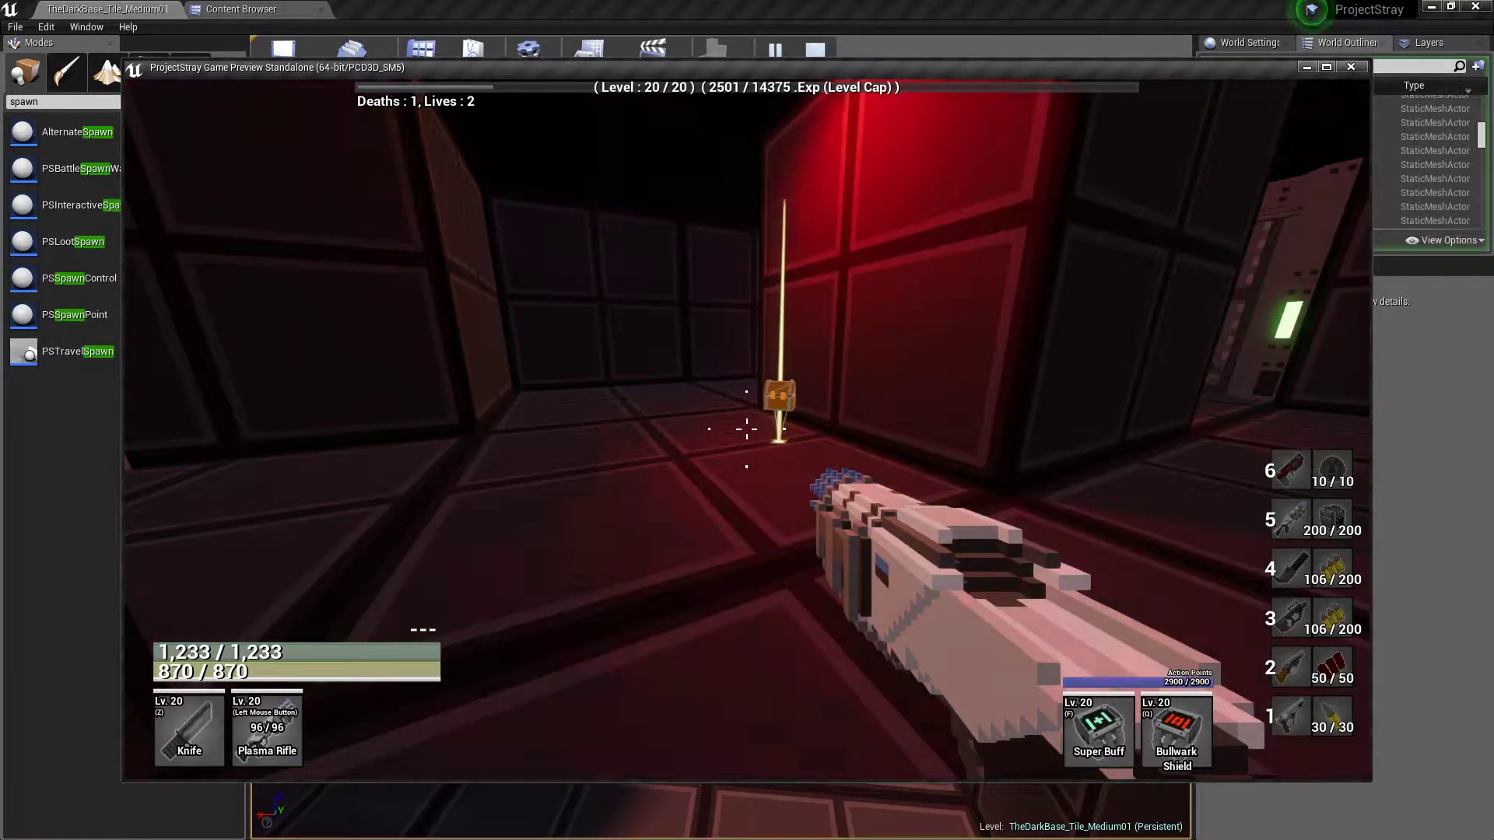
key(w)
key(e)
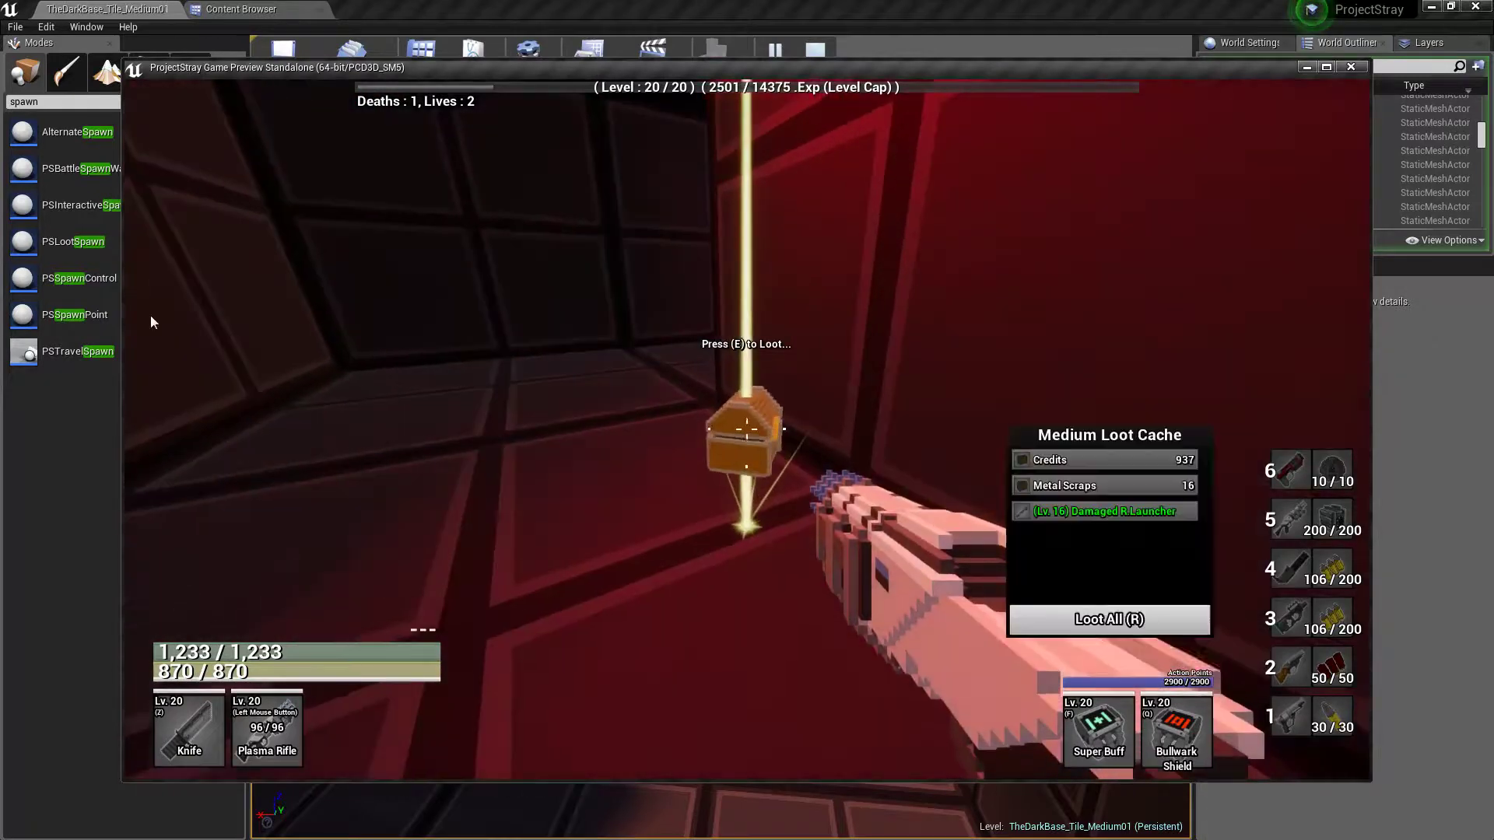
key(e)
Check the looted items in the character's inventory, then close the inventory
key(i)
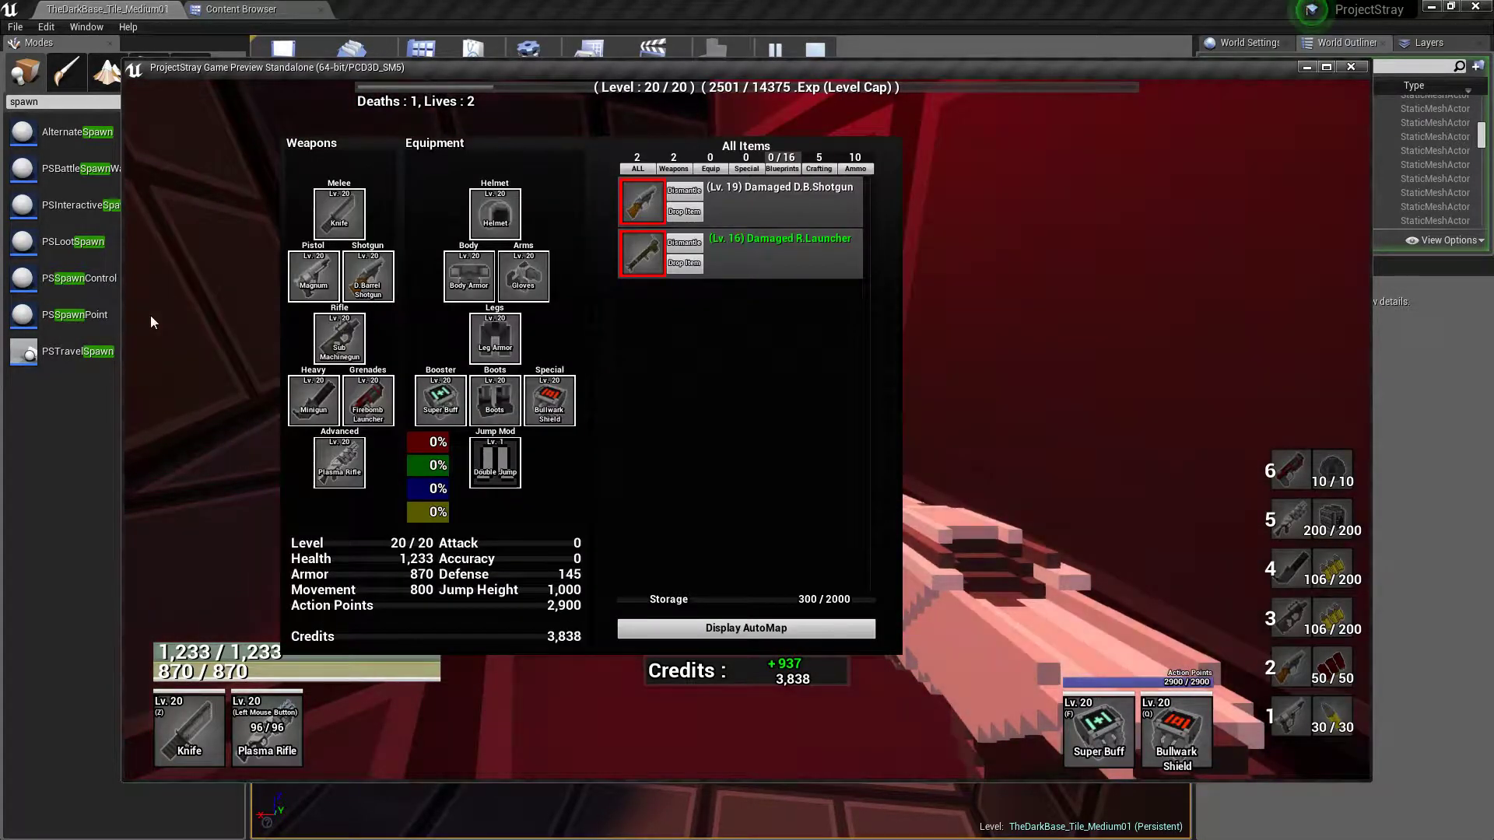
key(i)
key(i)
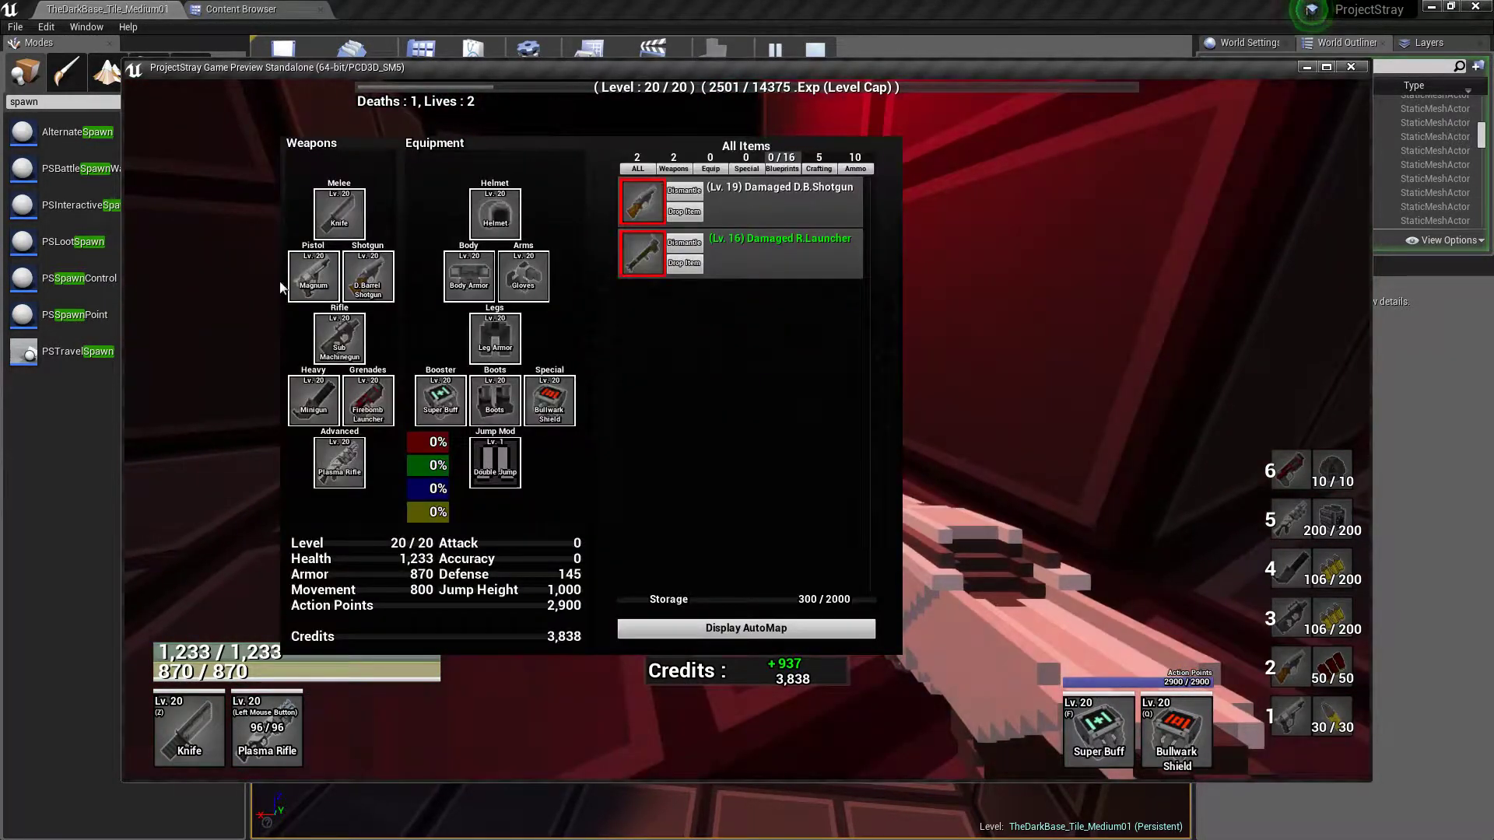
mouse_move(724, 276)
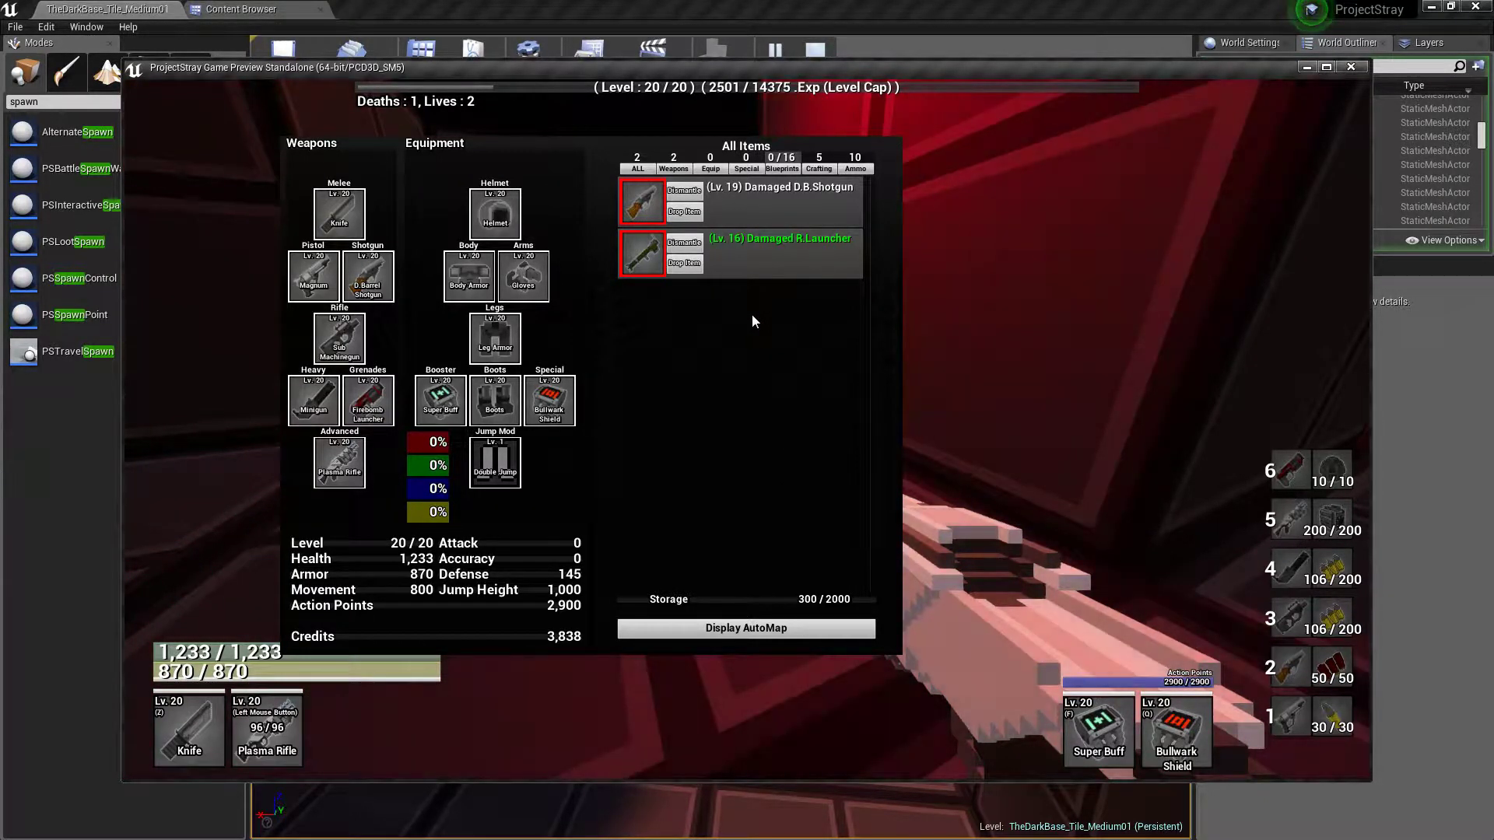
key(i)
Walk the red-lit corridors past the doors to examine the layout in play, then end the play test
key(w)
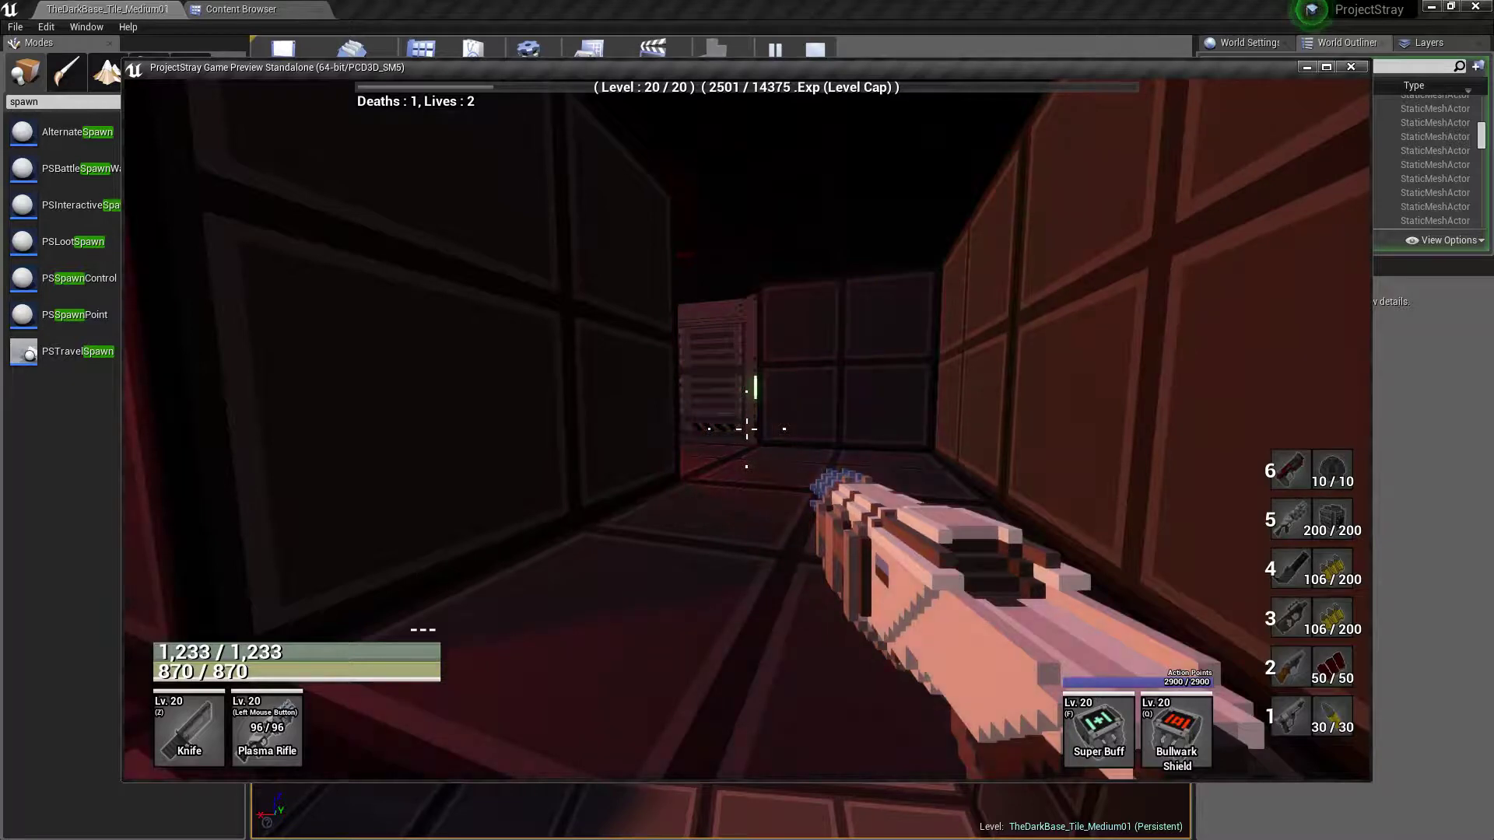
key(w)
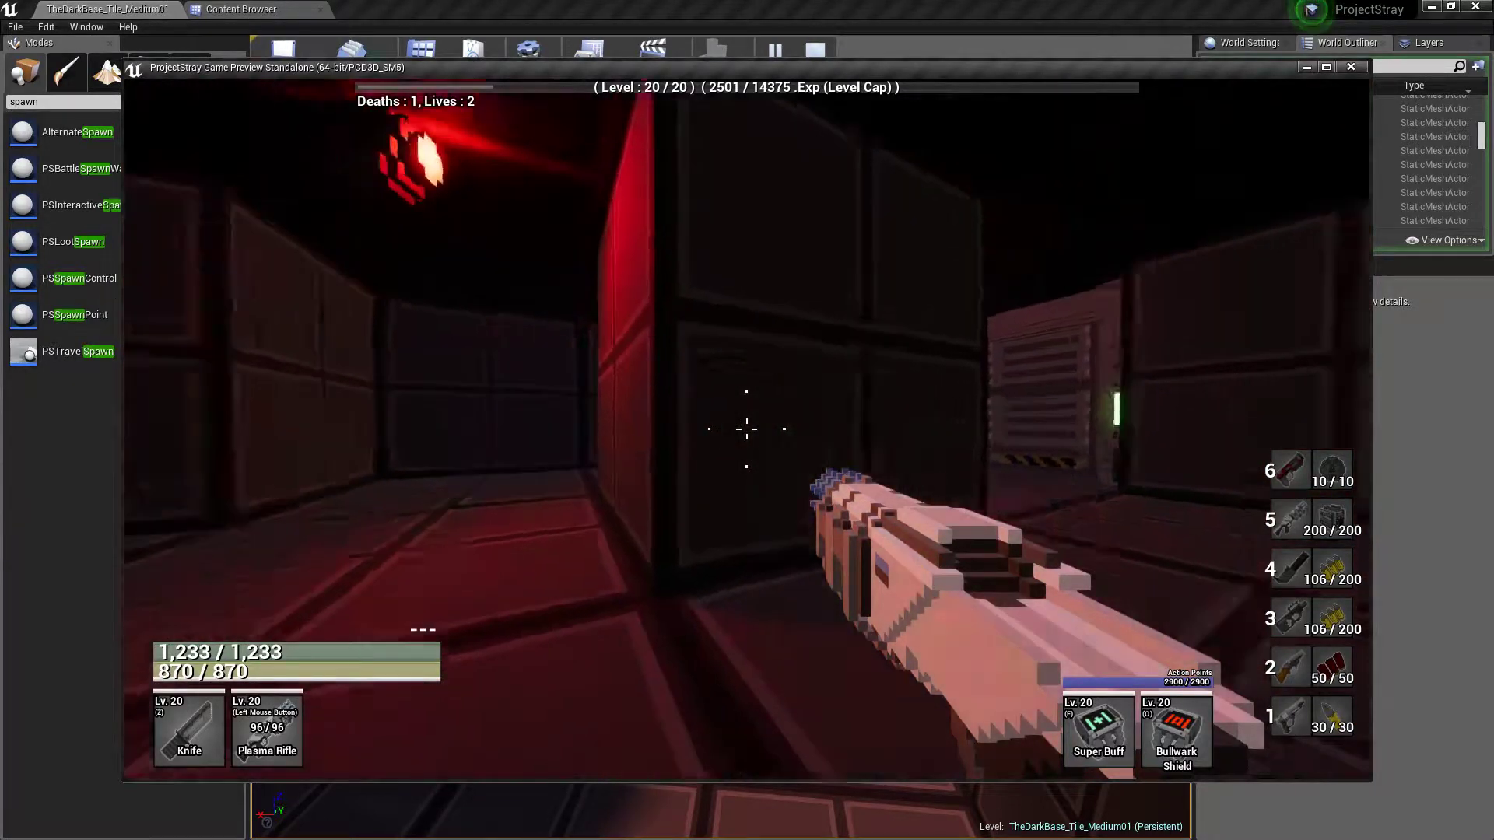
key(d)
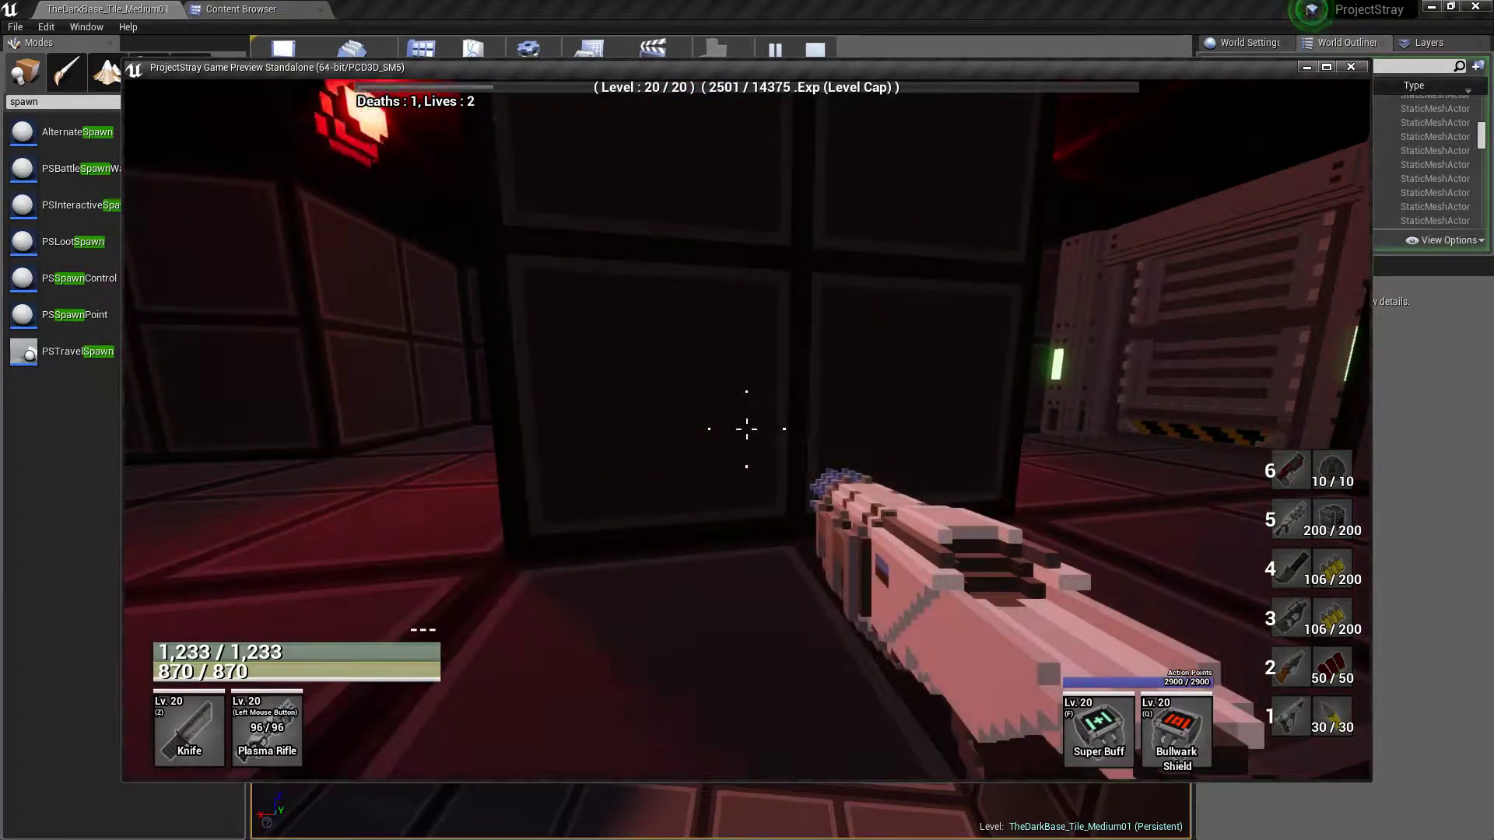
key(w)
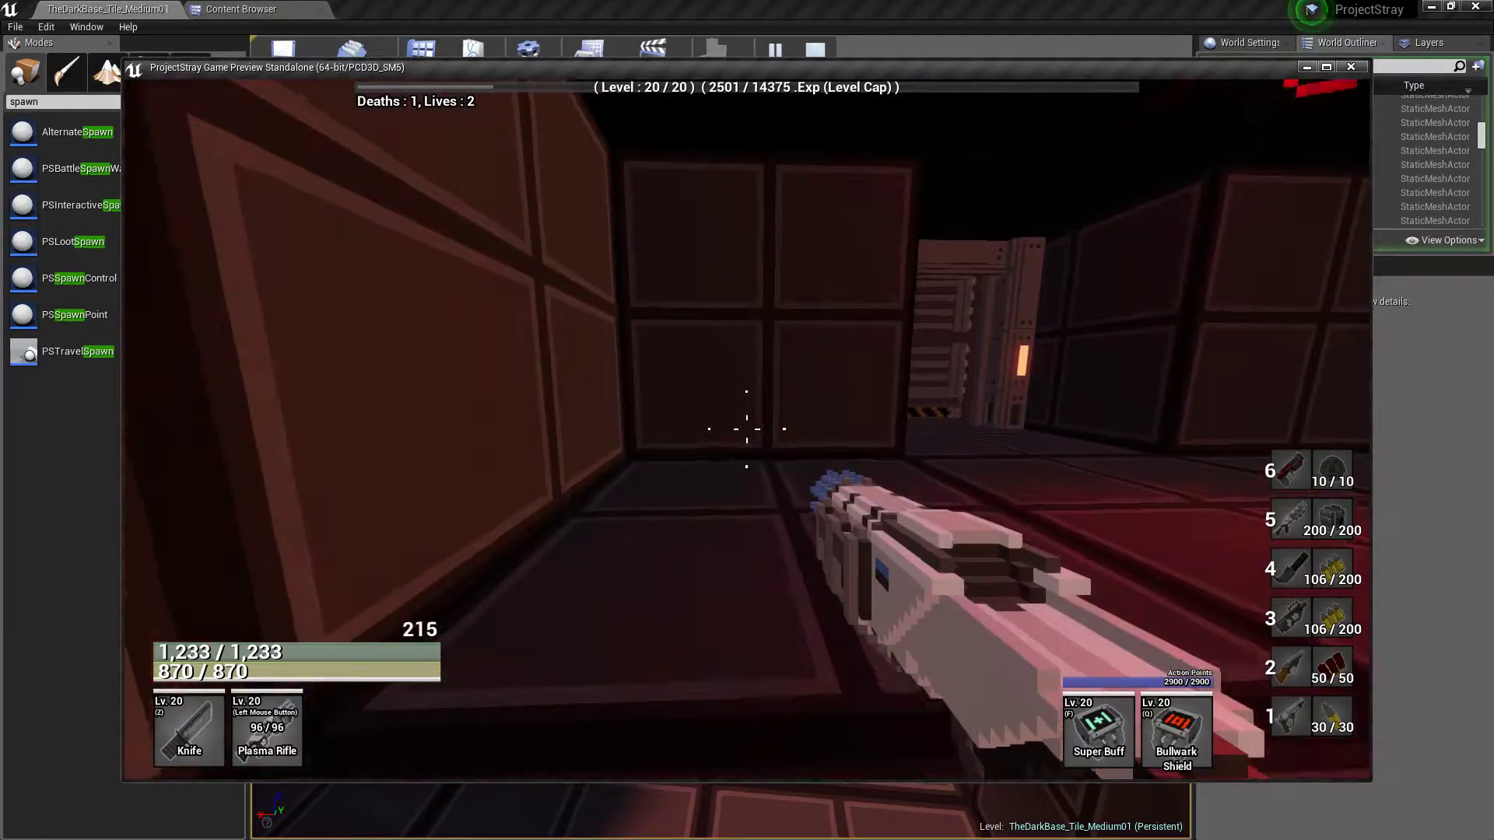
key(w)
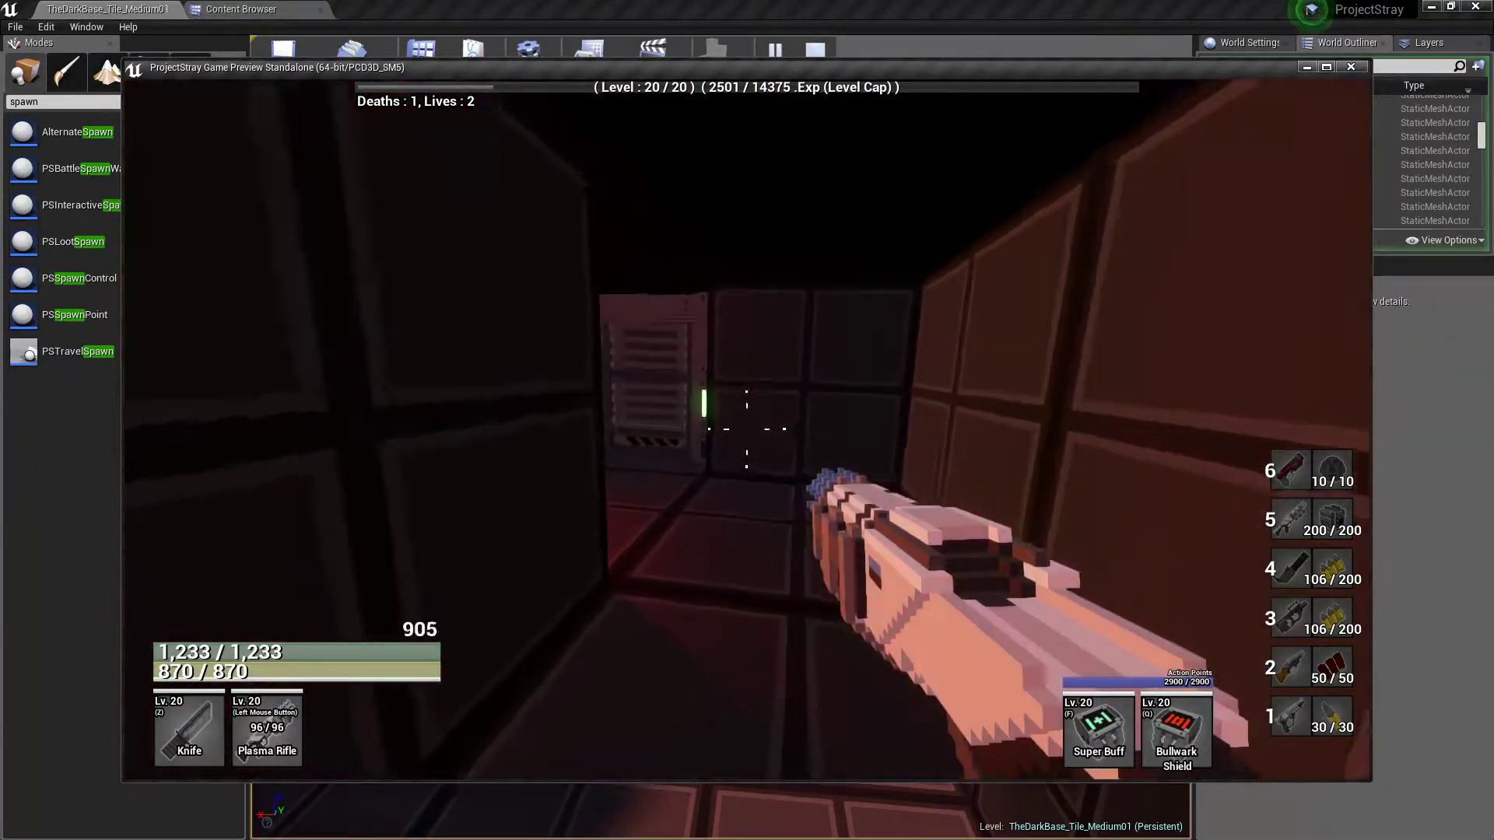
key(Escape)
Examine the medium tile's main room from above, including the girder bridge, block stacks, railed platform, stairs and upper ledges
mouse_move(880, 411)
right_down()
mouse_move(810, 460)
mouse_move(689, 424)
mouse_move(692, 389)
mouse_move(747, 335)
mouse_move(537, 397)
mouse_move(491, 335)
mouse_move(498, 373)
mouse_move(874, 407)
right_up()
key(w)
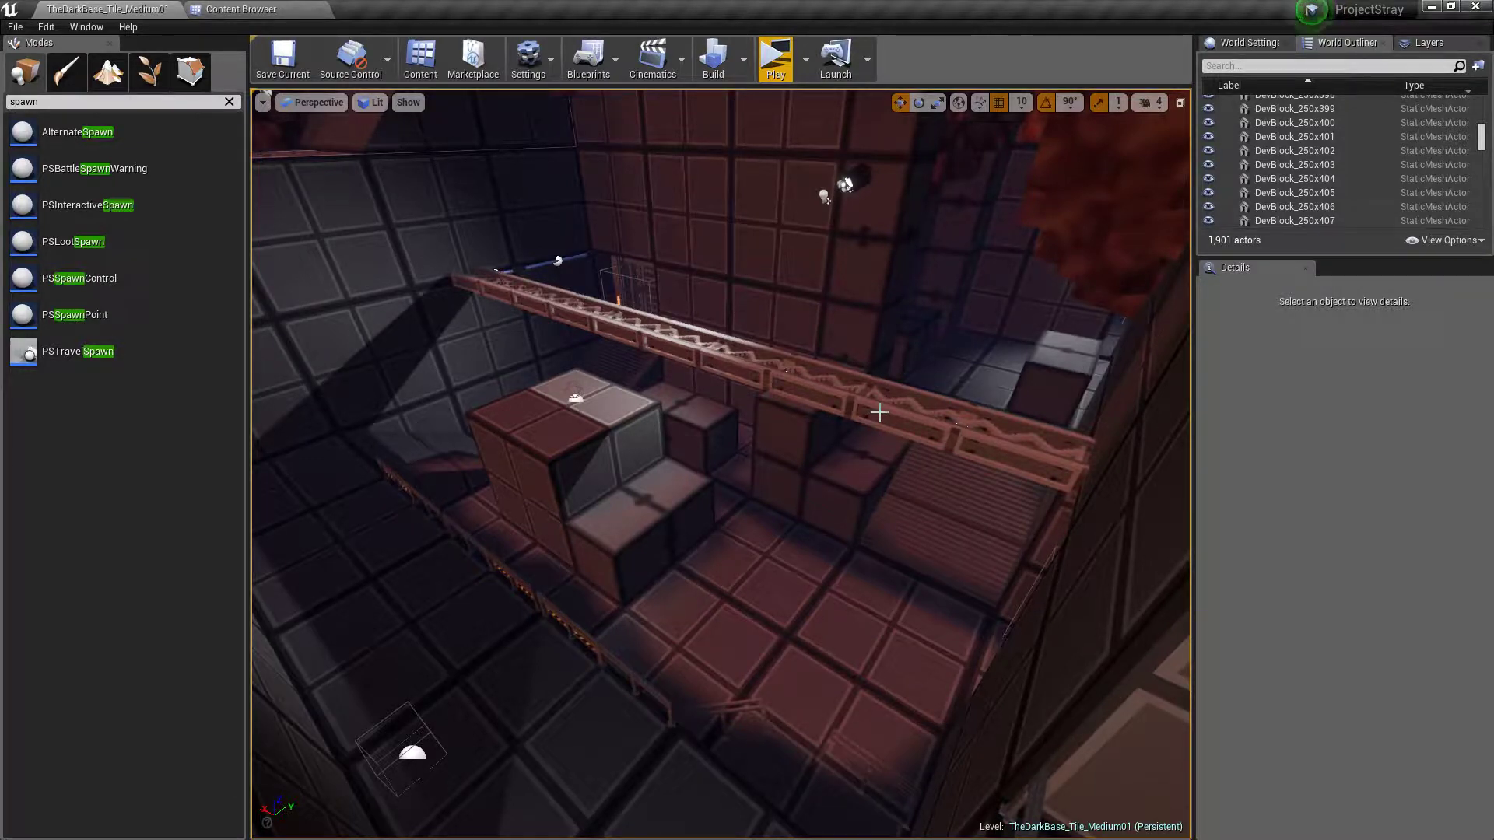
right_drag(724, 404, 893, 433)
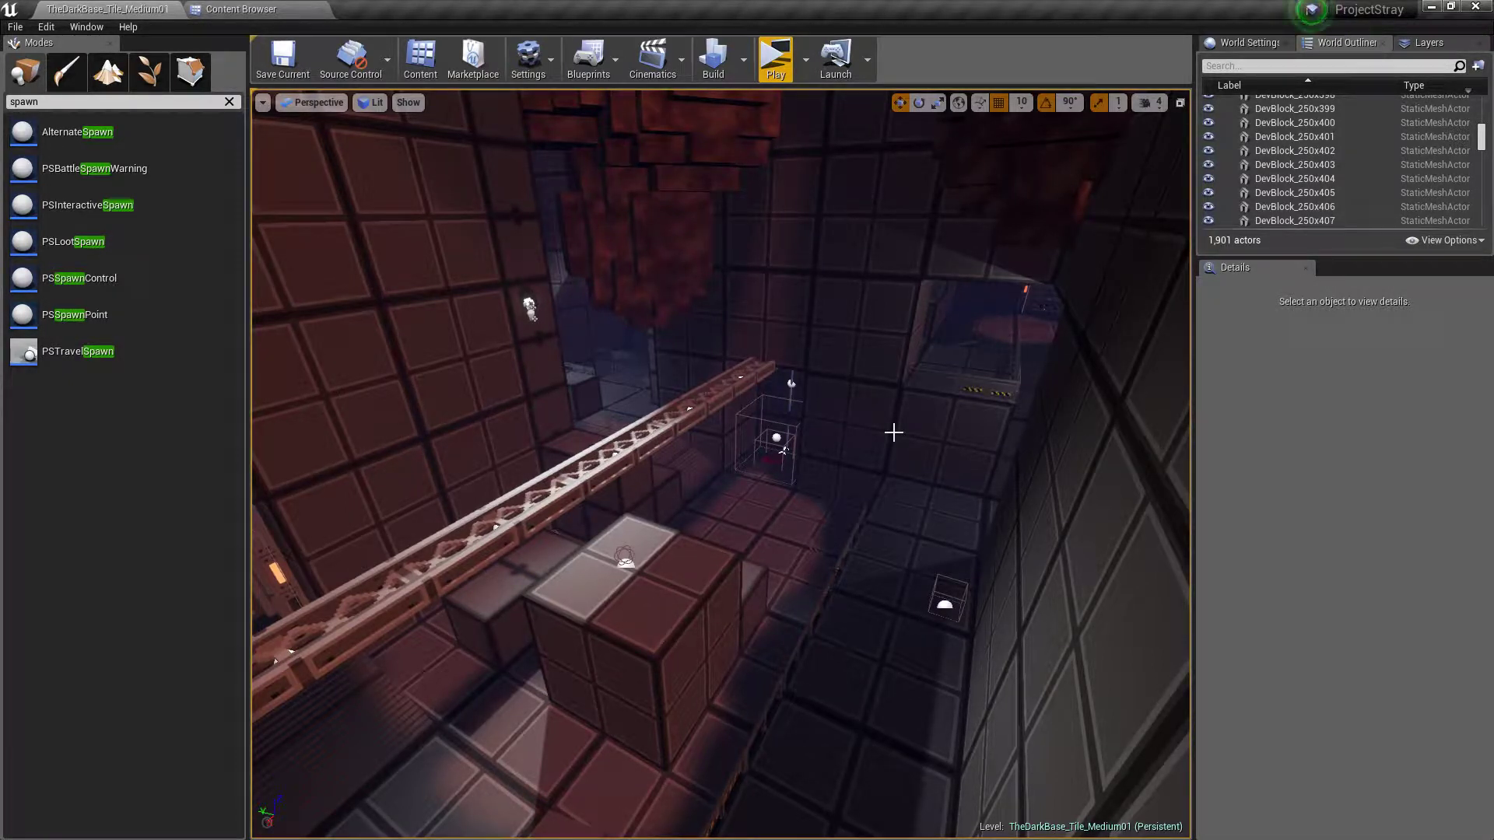
mouse_move(897, 424)
right_down()
mouse_move(1012, 350)
mouse_move(498, 340)
mouse_move(615, 389)
mouse_move(506, 401)
mouse_move(638, 366)
mouse_move(724, 261)
mouse_move(764, 179)
mouse_move(880, 154)
mouse_move(840, 233)
mouse_move(778, 296)
mouse_move(854, 360)
mouse_move(830, 370)
mouse_move(1113, 401)
mouse_move(881, 413)
right_up()
key(w)
key(w)
key(w)
key(w)
key(w)
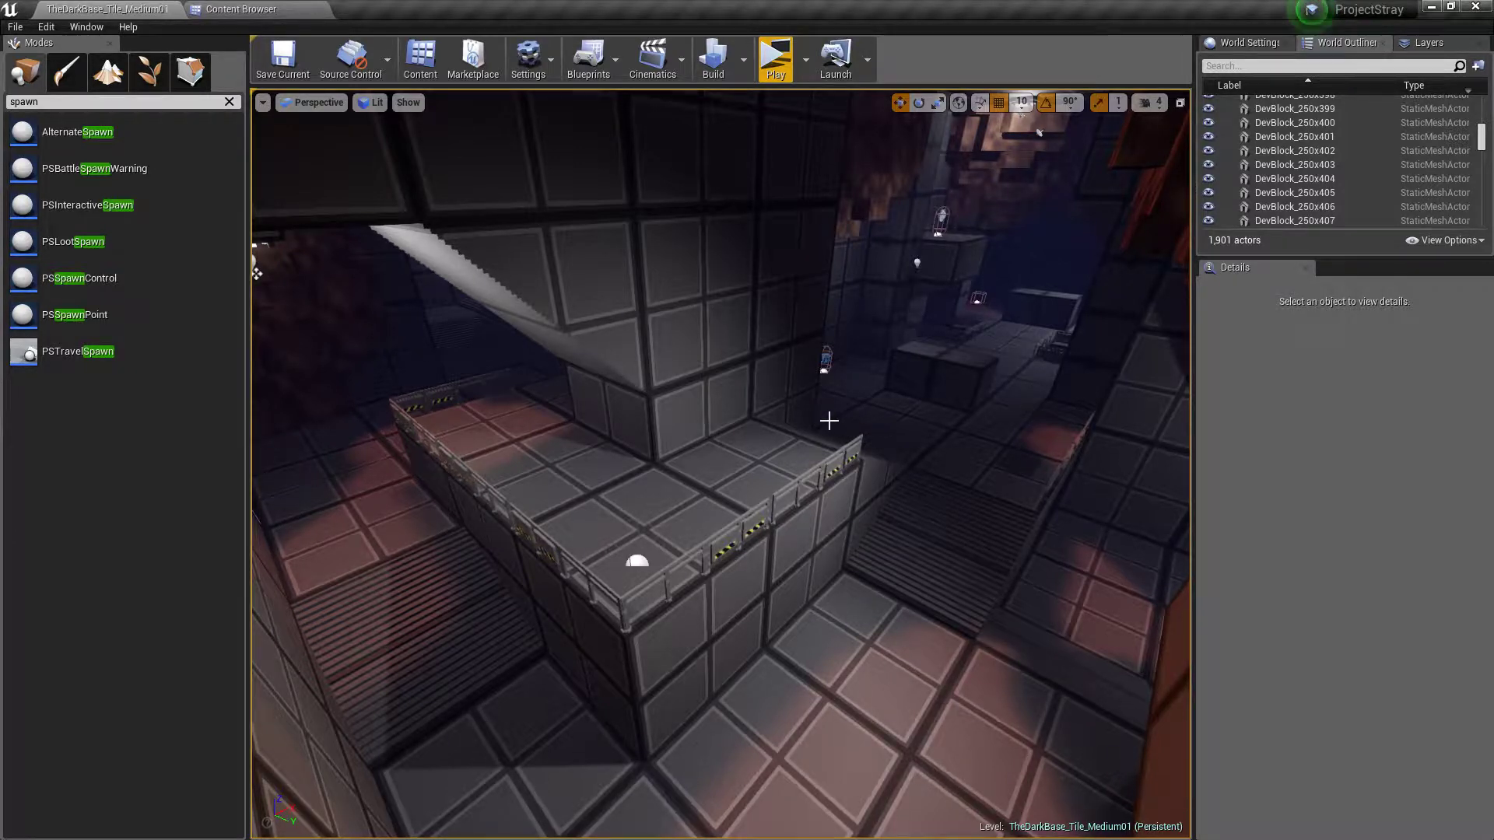
mouse_move(829, 422)
right_down()
mouse_move(1055, 396)
mouse_move(1090, 360)
mouse_move(1183, 353)
mouse_move(1218, 333)
mouse_move(1211, 350)
mouse_move(981, 355)
mouse_move(809, 342)
mouse_move(790, 323)
mouse_move(767, 331)
mouse_move(739, 397)
mouse_move(827, 420)
mouse_move(779, 420)
right_up()
key(w)
key(w)
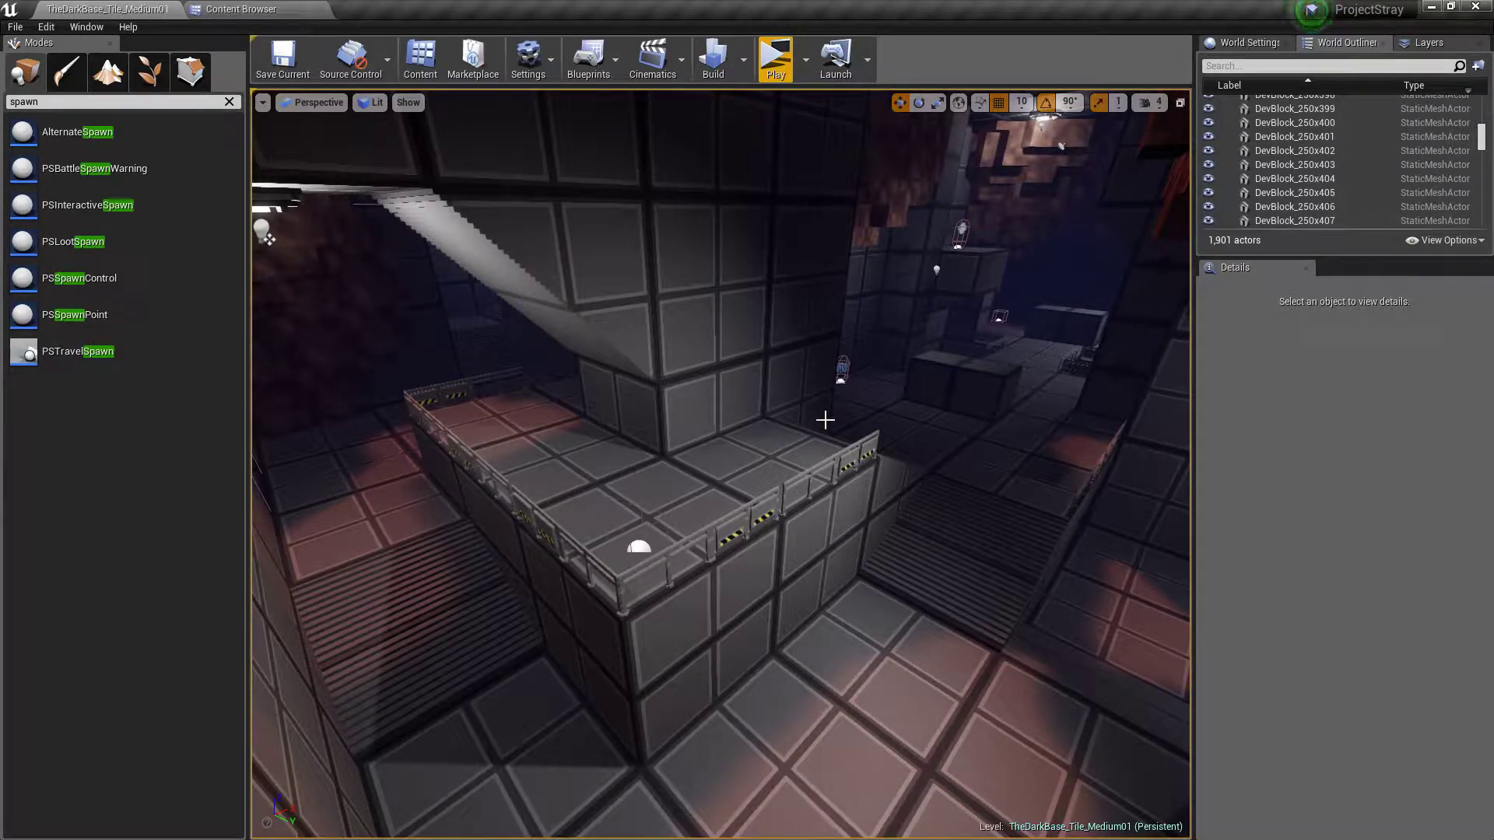
key(w)
mouse_move(825, 420)
right_down()
mouse_move(873, 447)
mouse_move(899, 421)
mouse_move(890, 407)
mouse_move(763, 408)
mouse_move(926, 403)
mouse_move(805, 403)
right_up()
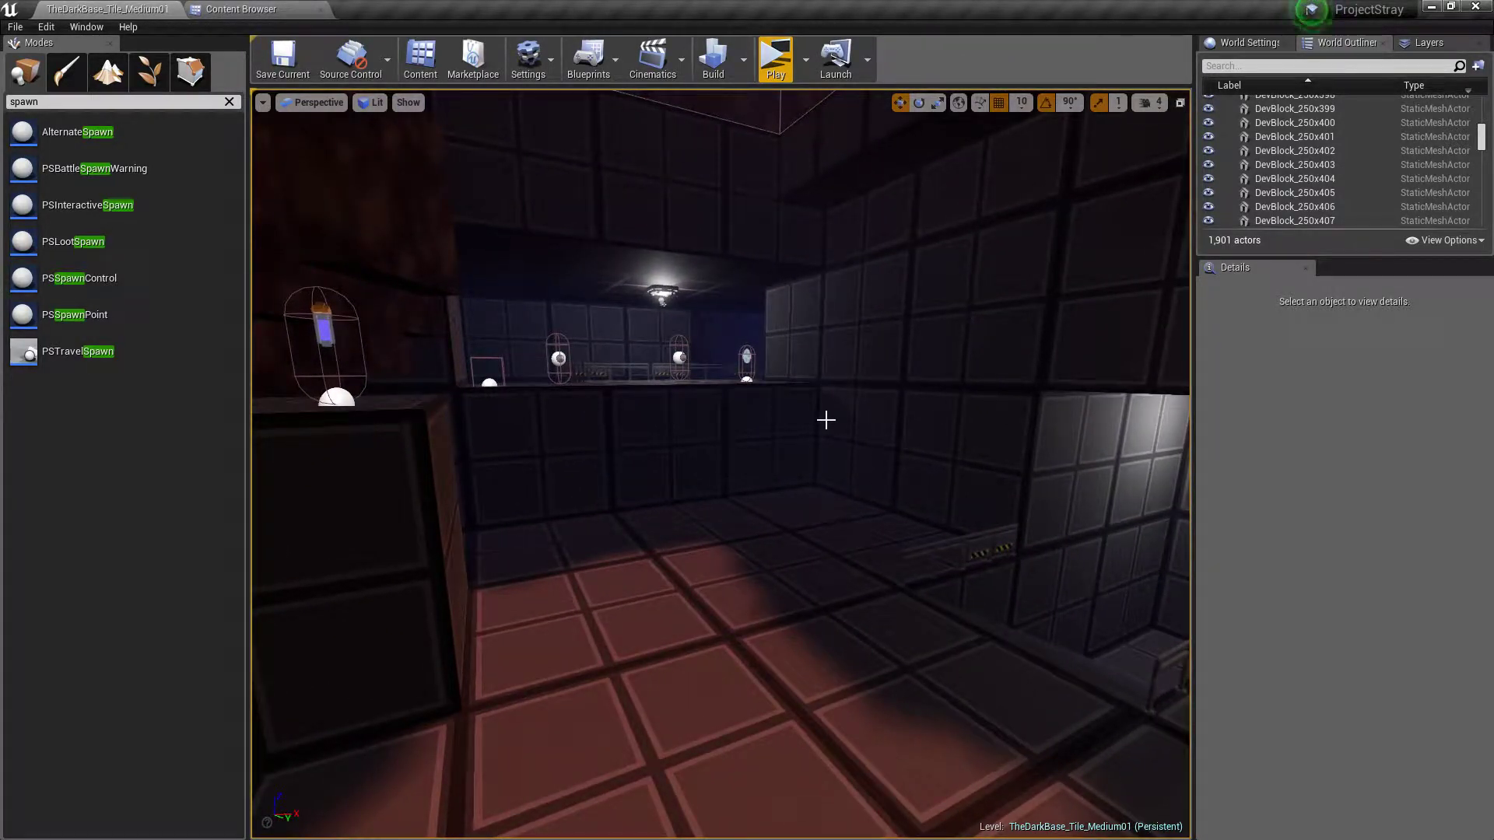
mouse_move(811, 454)
right_down()
mouse_move(988, 451)
mouse_move(358, 447)
mouse_move(467, 459)
mouse_move(607, 444)
mouse_move(599, 412)
mouse_move(591, 444)
mouse_move(615, 459)
mouse_move(810, 451)
right_up()
Open the level TheDarkBase_Tile_Unique01 from the World/Levels/Sandbox folder
click(14, 26)
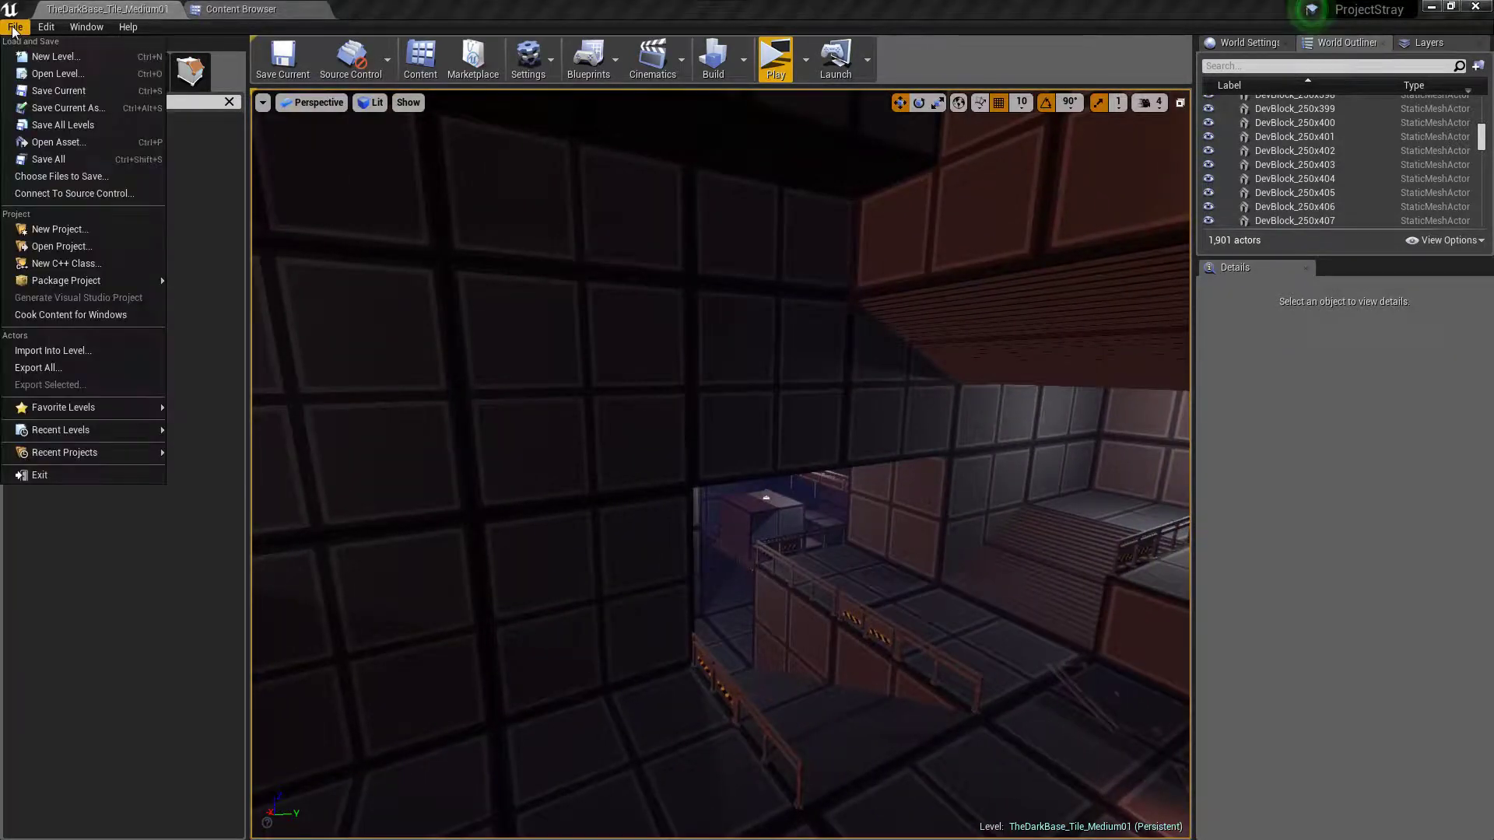
click(48, 75)
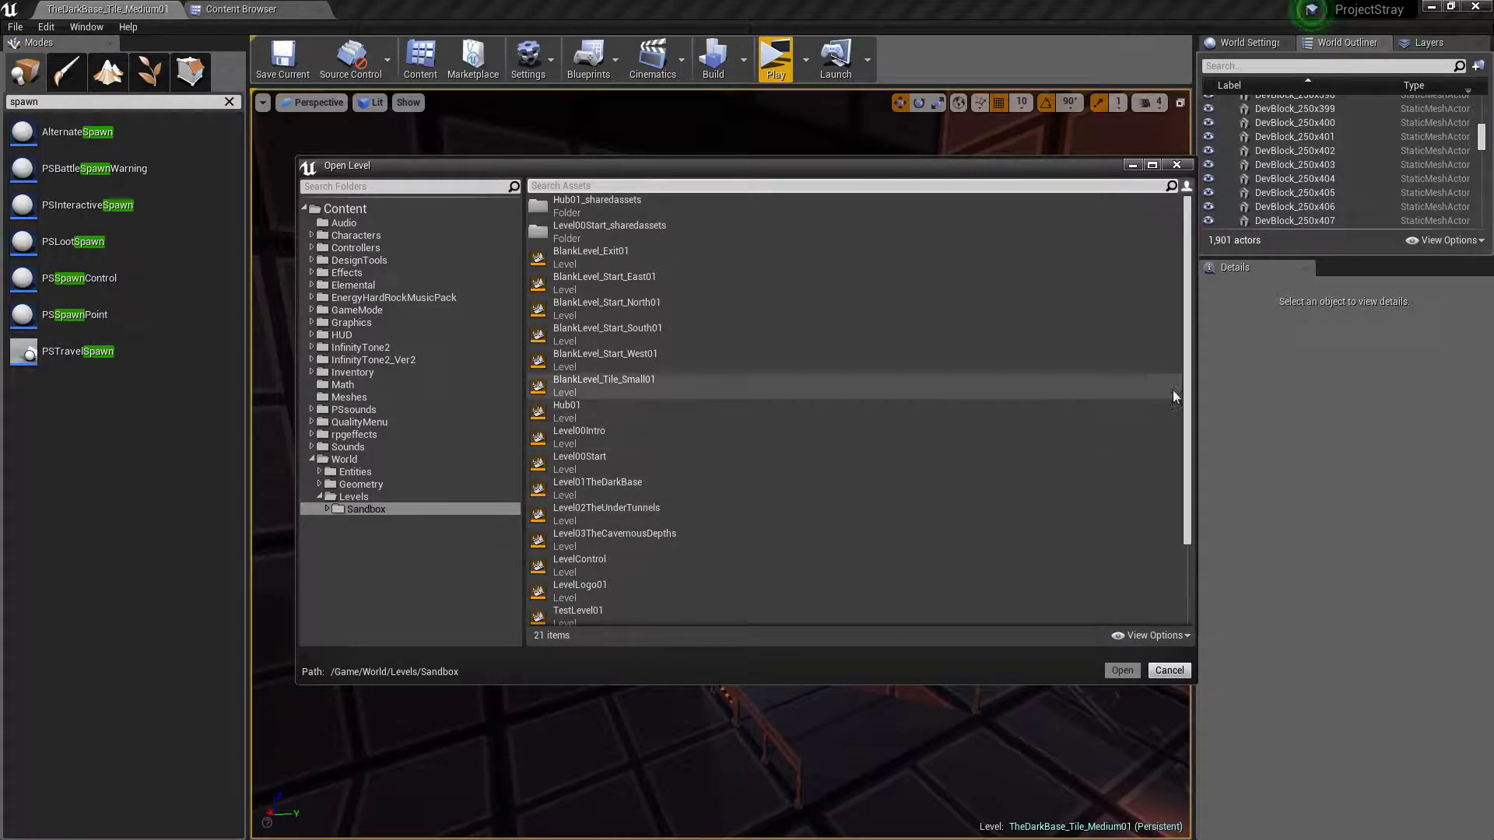
scroll(1190, 365, down, 3)
click(690, 587)
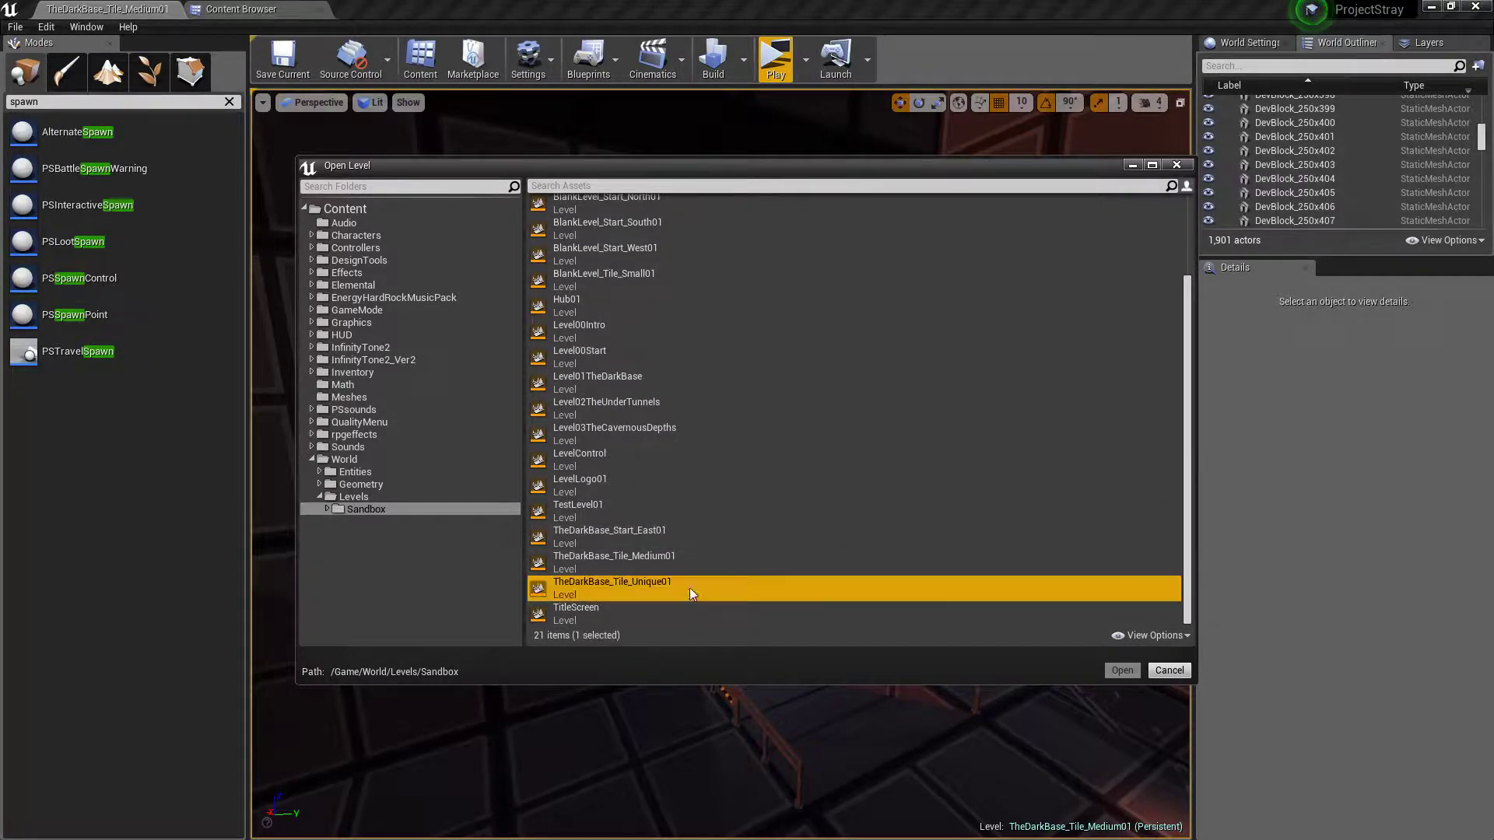
click(1121, 669)
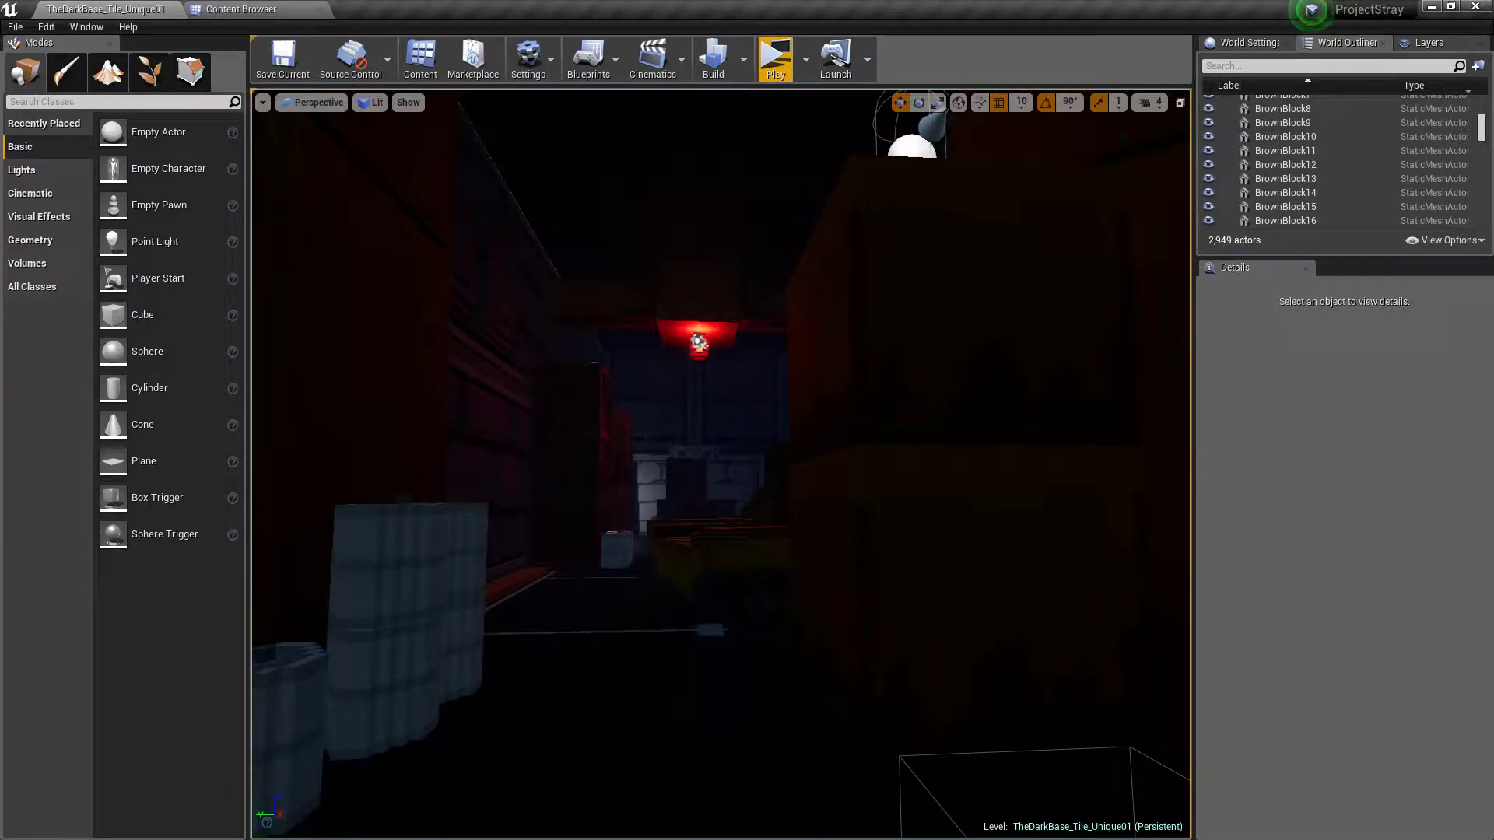
Fly around TheDarkBase_Tile_Unique01 and examine its cavern, bridge, ramps, orange crates, rock formations and enemy placements
right_drag(721, 464, 855, 519)
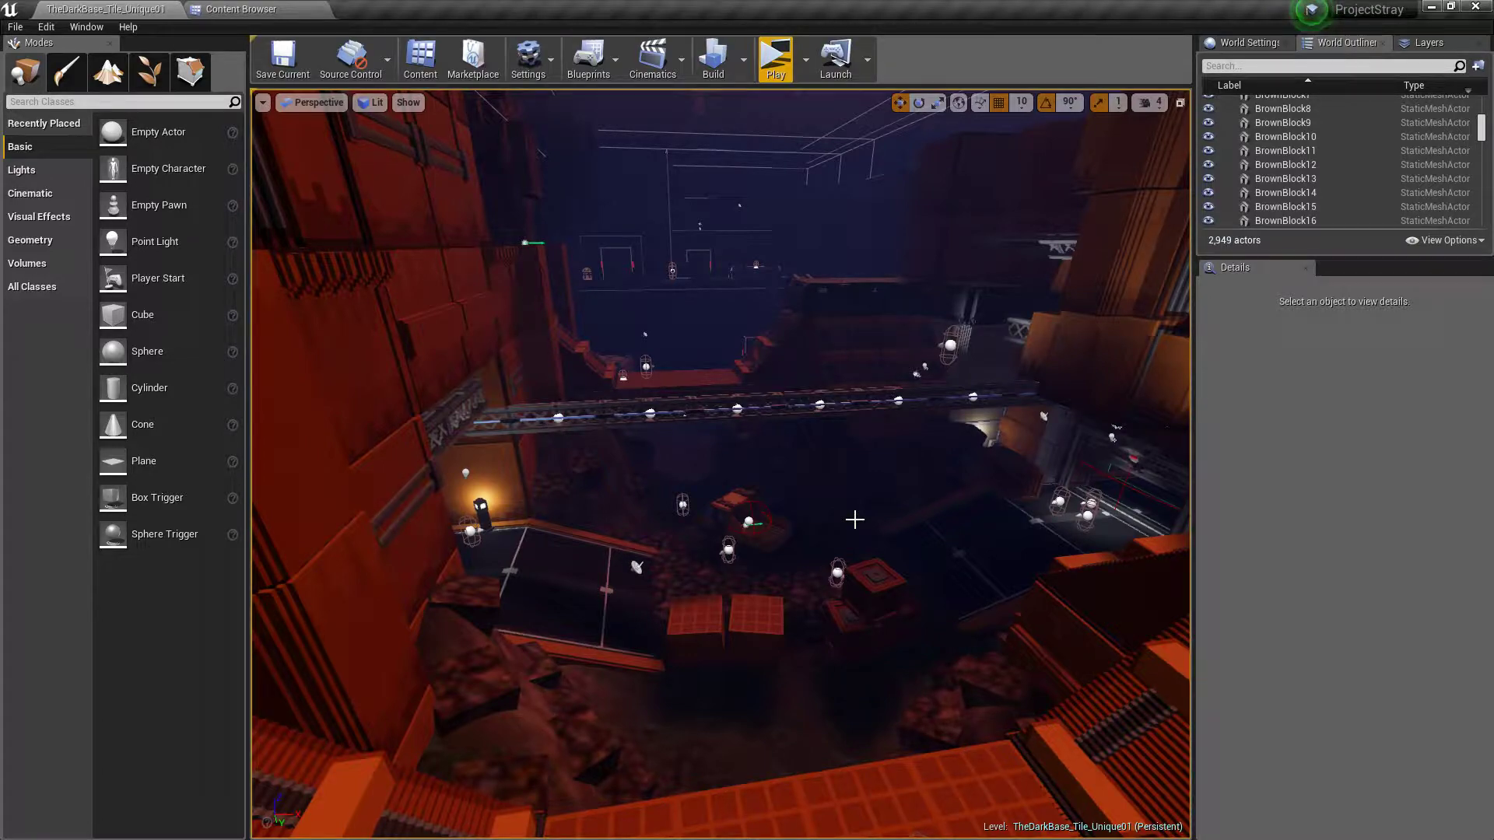
mouse_move(834, 441)
right_down()
mouse_move(1081, 455)
mouse_move(1063, 498)
mouse_move(607, 455)
mouse_move(614, 478)
mouse_move(771, 483)
mouse_move(1027, 568)
mouse_move(1191, 475)
mouse_move(1140, 436)
mouse_move(739, 435)
mouse_move(934, 475)
mouse_move(850, 444)
right_up()
key(w)
key(w)
key(w)
key(w)
key(w)
key(w)
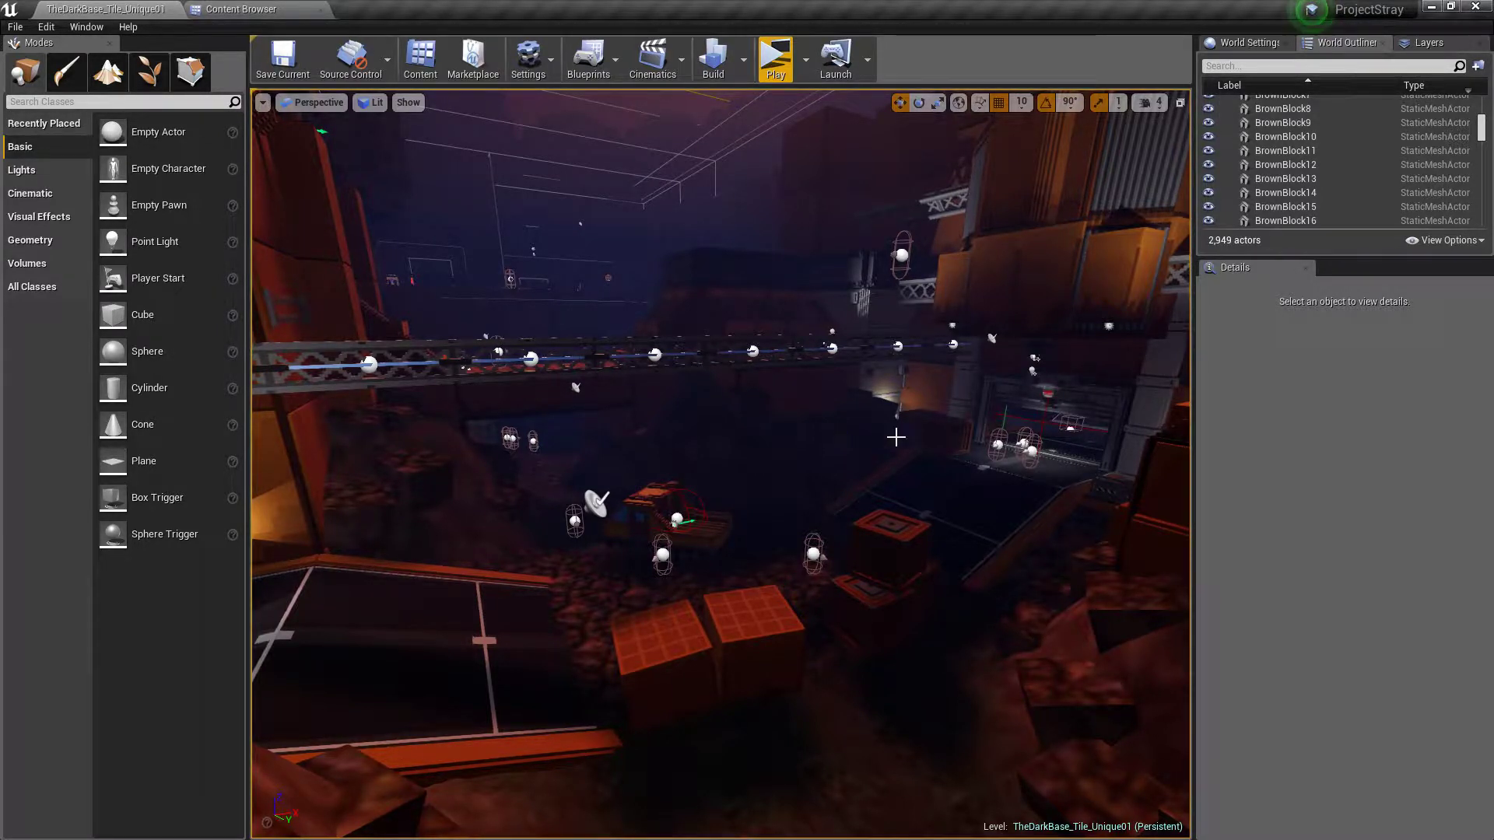
key(w)
right_drag(896, 438, 1392, 447)
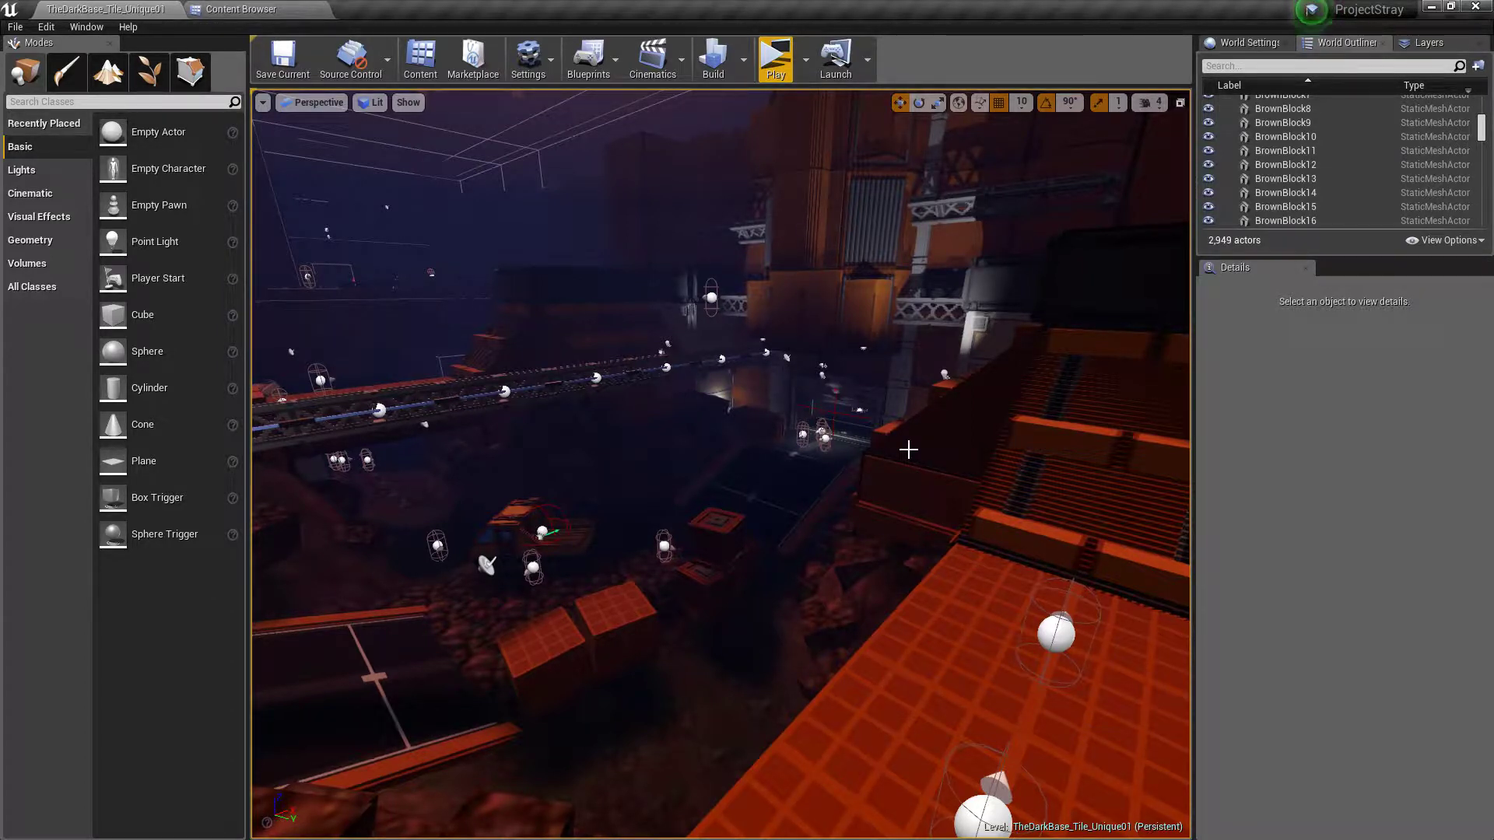
right_drag(905, 470, 866, 489)
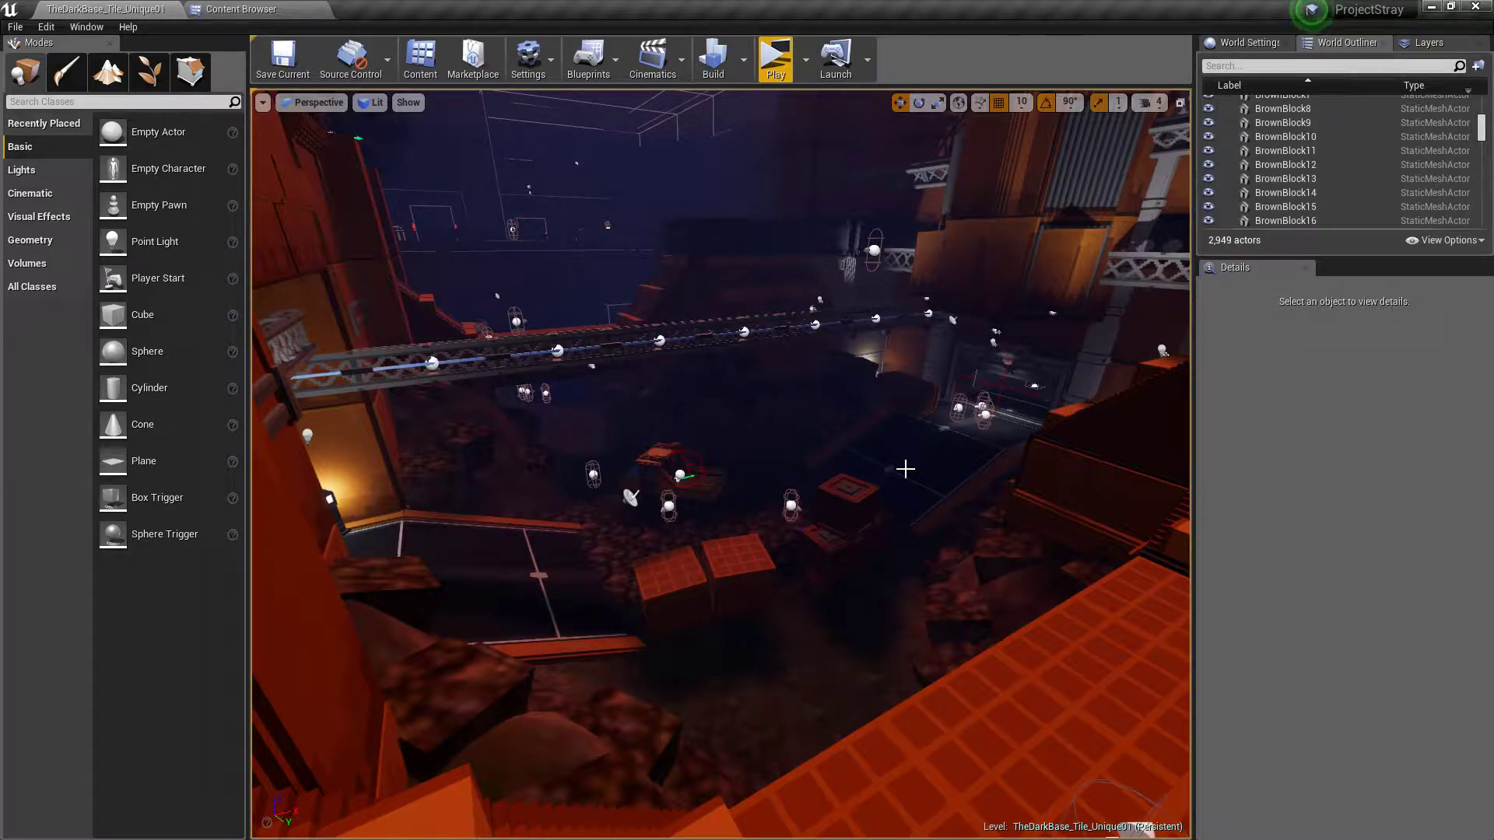
right_drag(915, 479, 1346, 312)
right_drag(776, 658, 1004, 517)
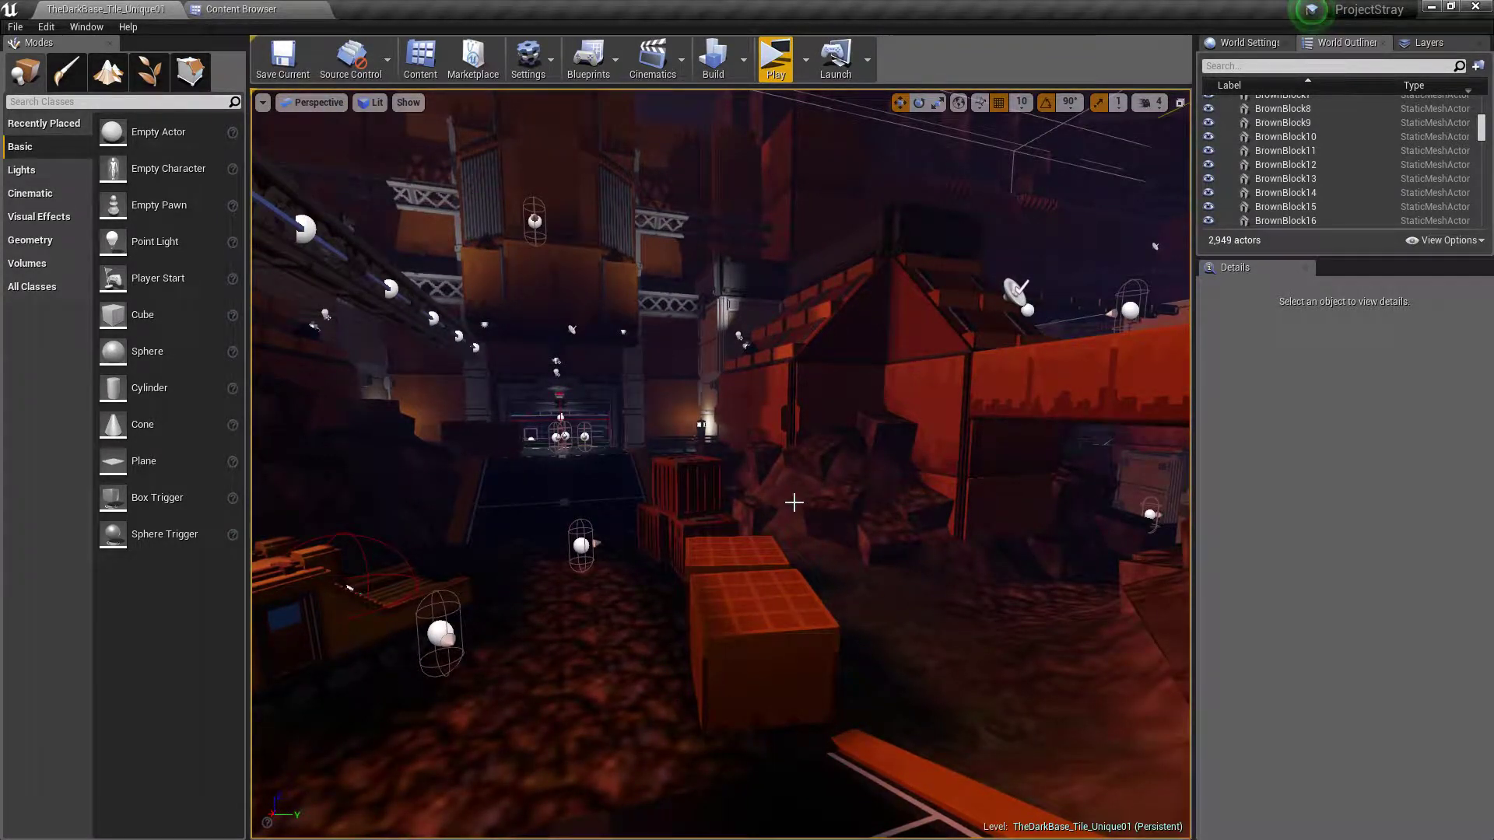
right_drag(794, 503, 873, 502)
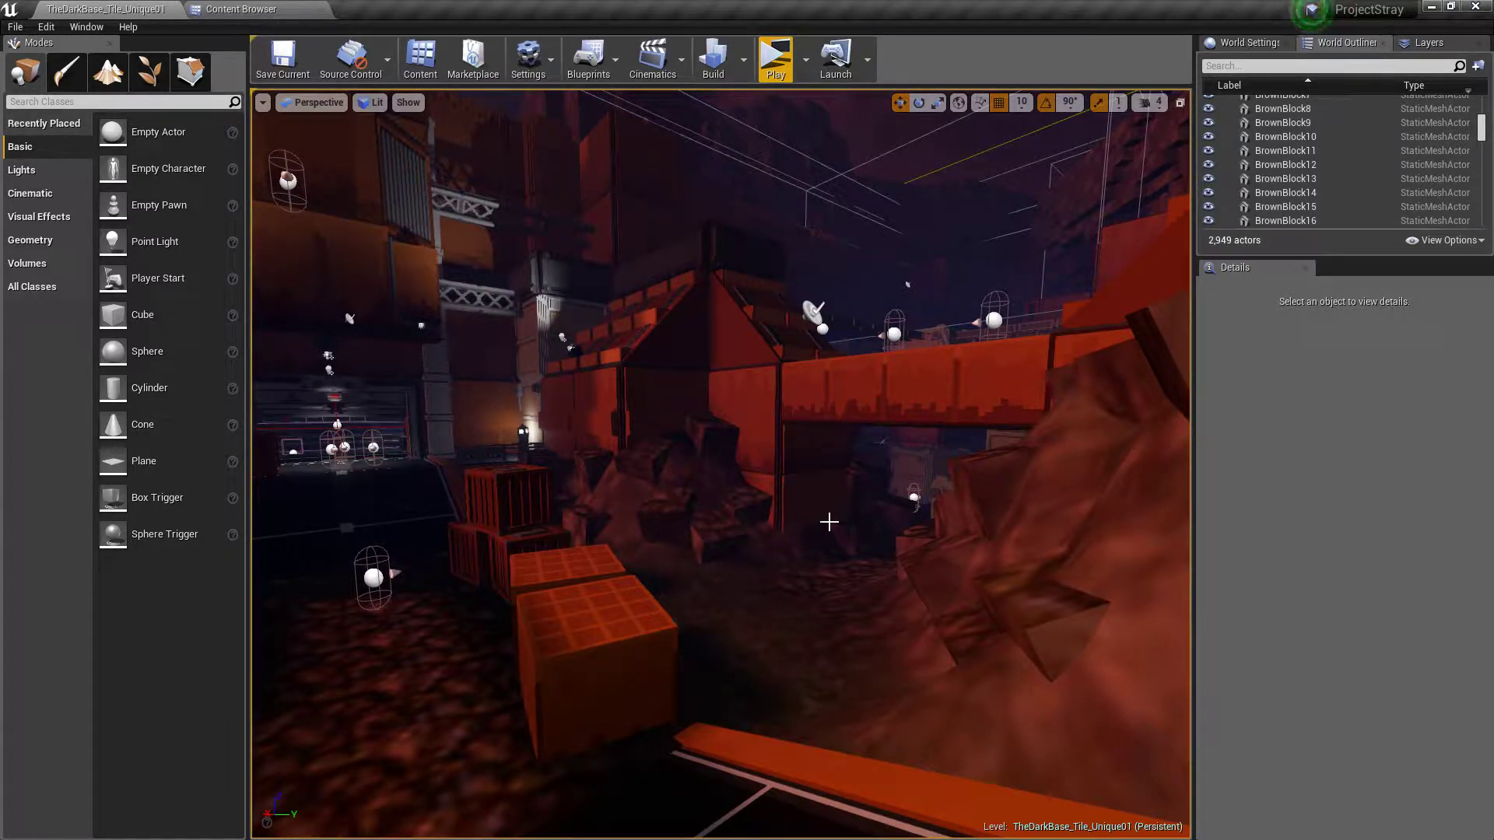
Open the level TheDarkBase_Tile_Medium01 from the World/Levels/Sandbox folder
mouse_move(828, 523)
right_down()
mouse_move(903, 451)
mouse_move(977, 506)
mouse_move(779, 506)
mouse_move(786, 529)
mouse_move(748, 506)
mouse_move(575, 506)
mouse_move(832, 525)
right_up()
key(w)
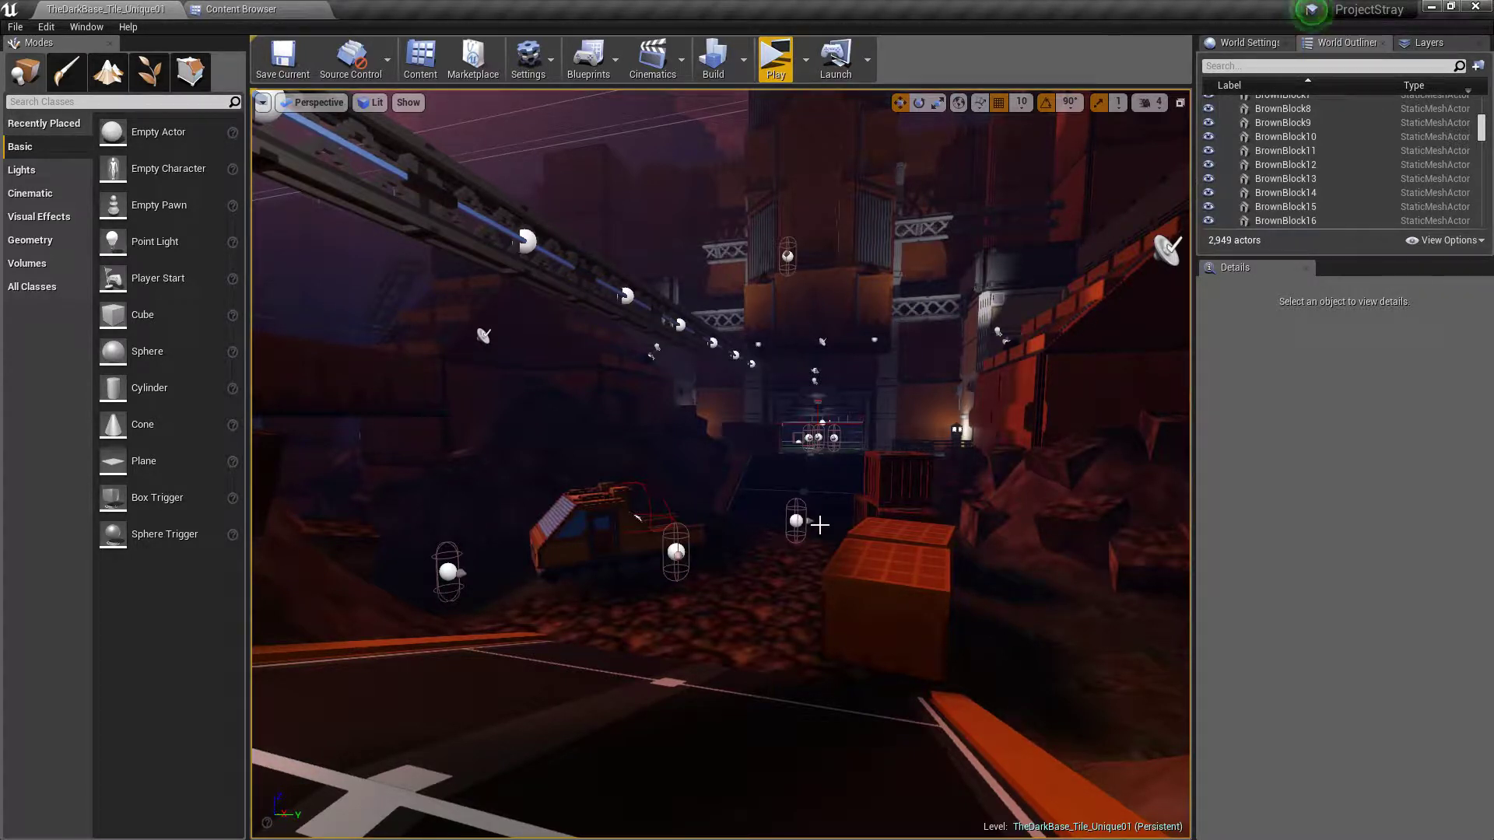
mouse_move(818, 532)
right_down()
mouse_move(854, 525)
mouse_move(833, 525)
right_up()
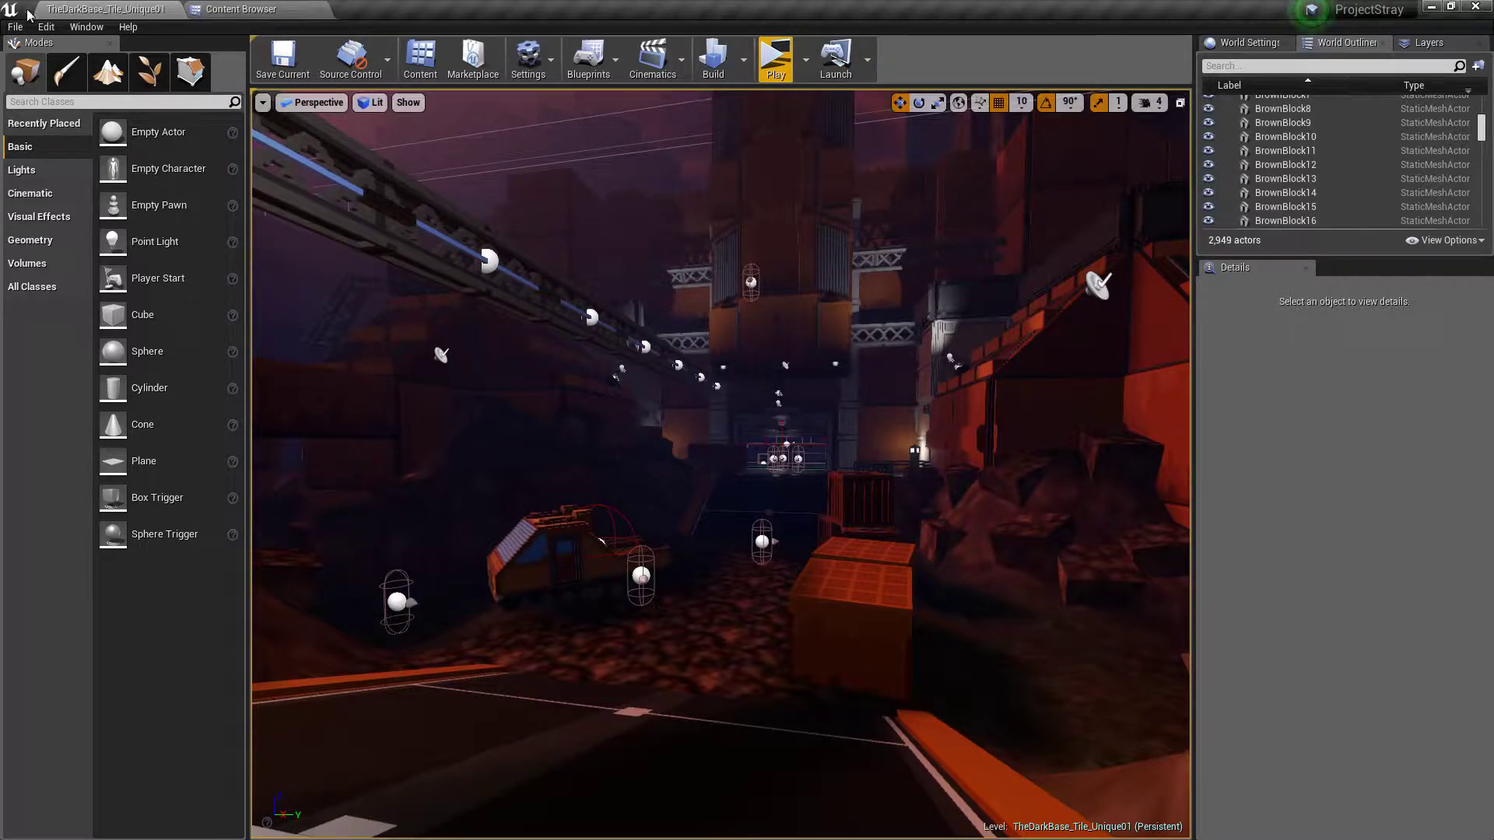
click(15, 26)
click(39, 77)
scroll(713, 464, down, 2)
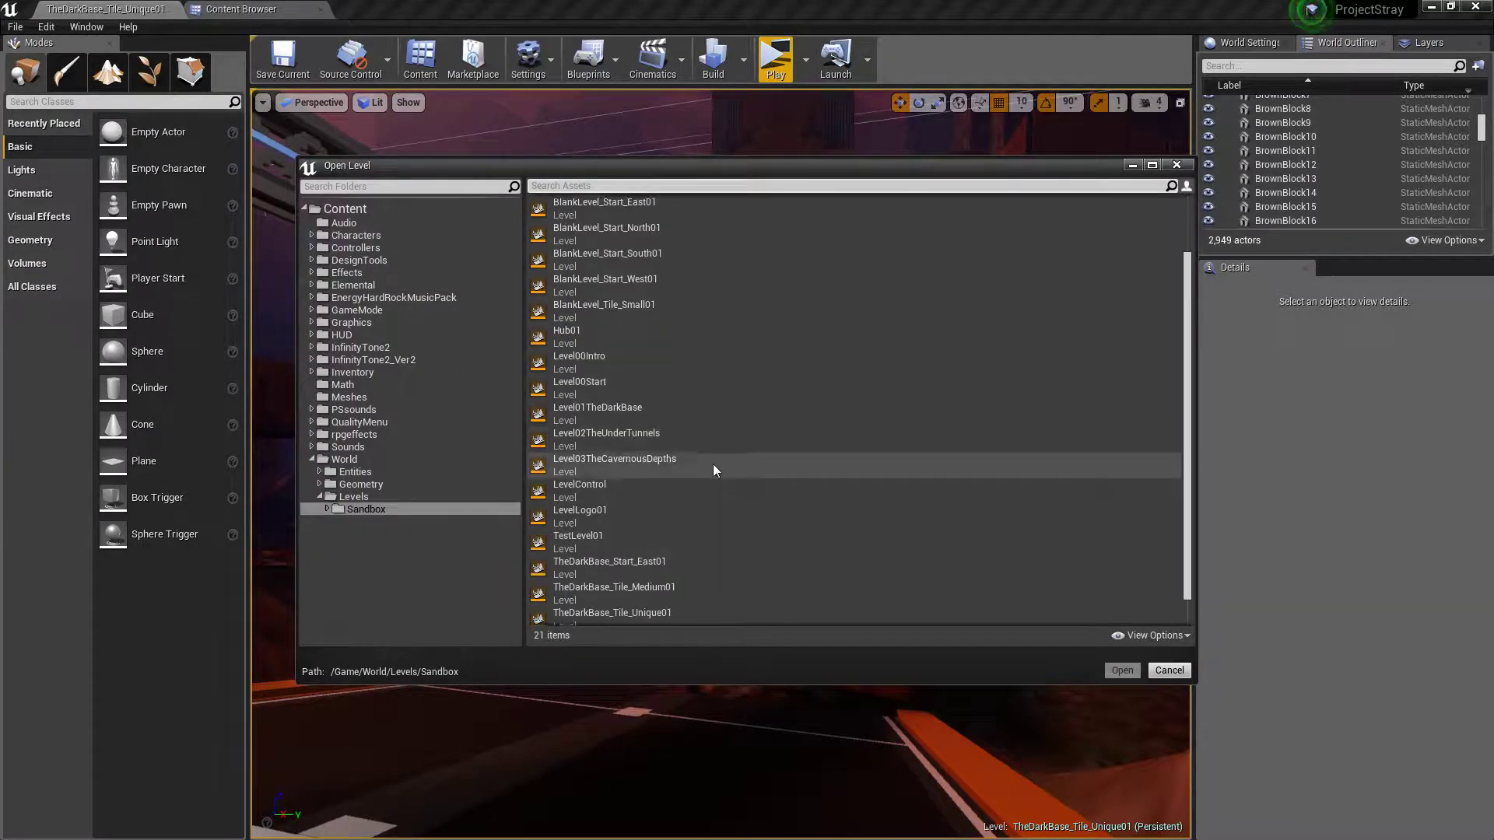
click(706, 567)
click(1133, 670)
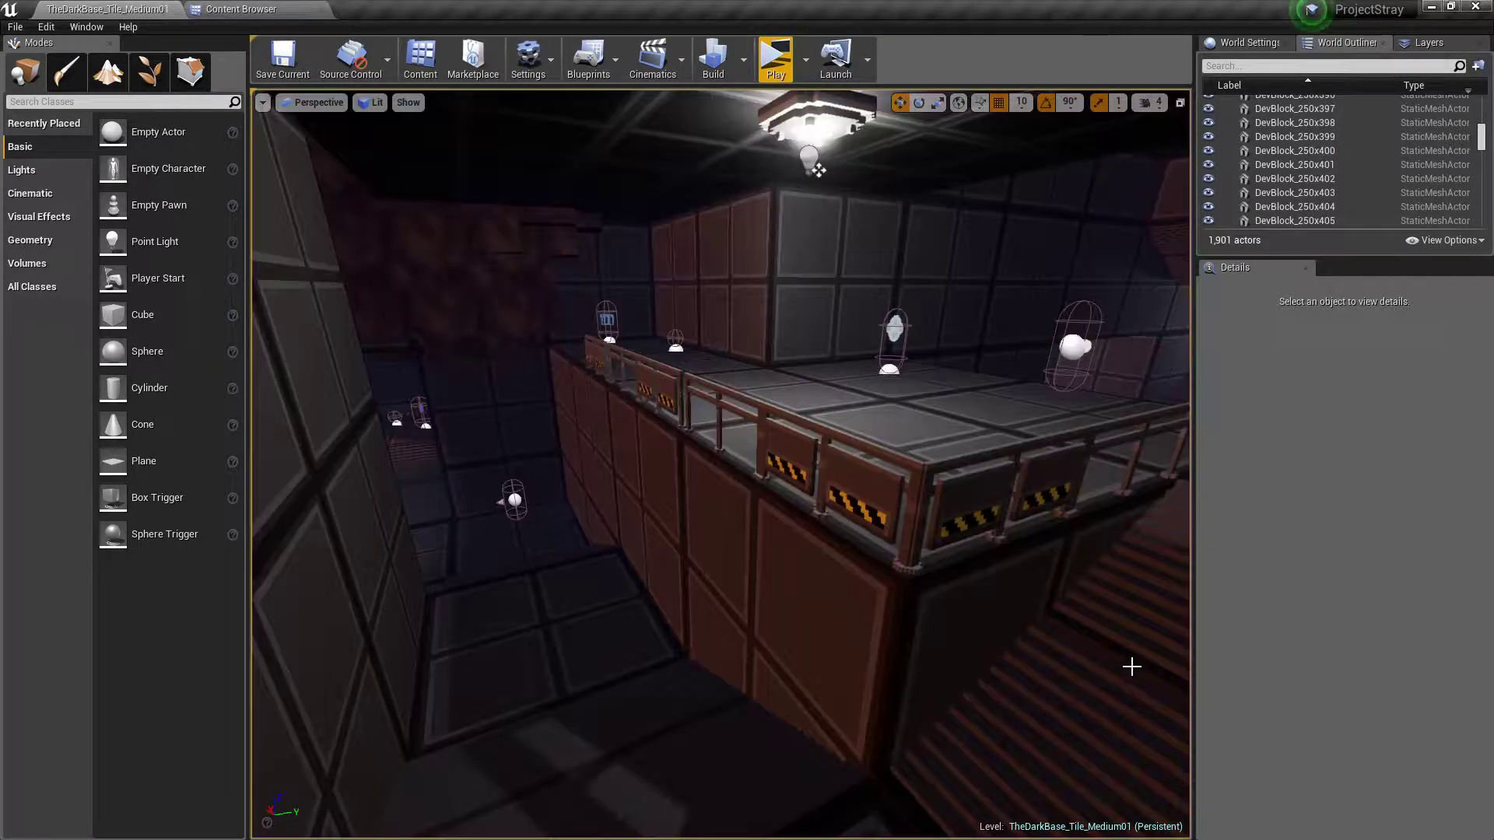
Start a play test of the medium tile and walk from the red-lit corridor through the sliding door into the main room
right_drag(838, 524, 1136, 525)
mouse_move(782, 456)
right_down()
mouse_move(981, 463)
mouse_move(782, 456)
right_up()
click(776, 58)
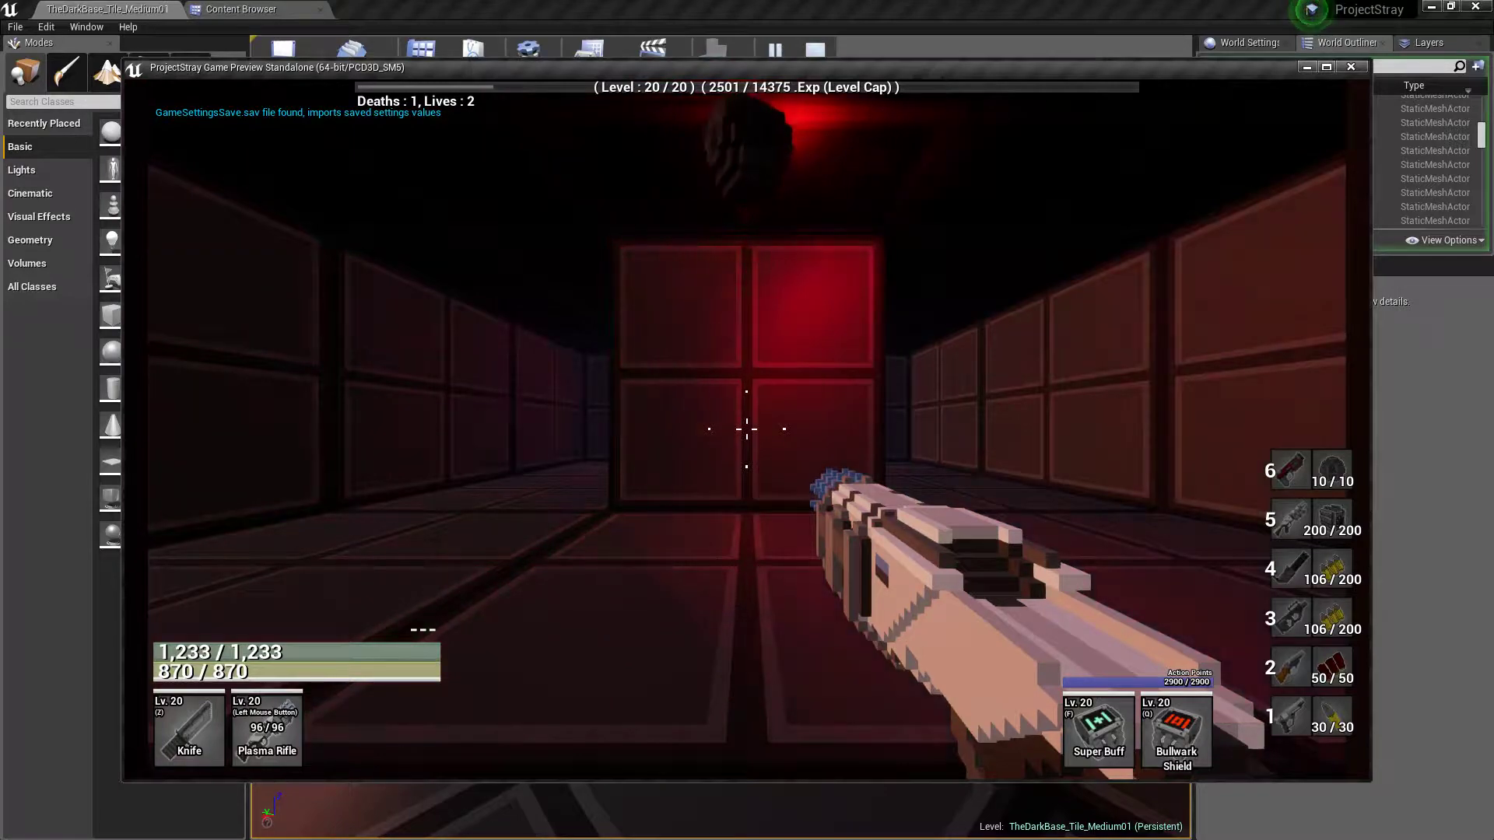
key(w)
key(w)
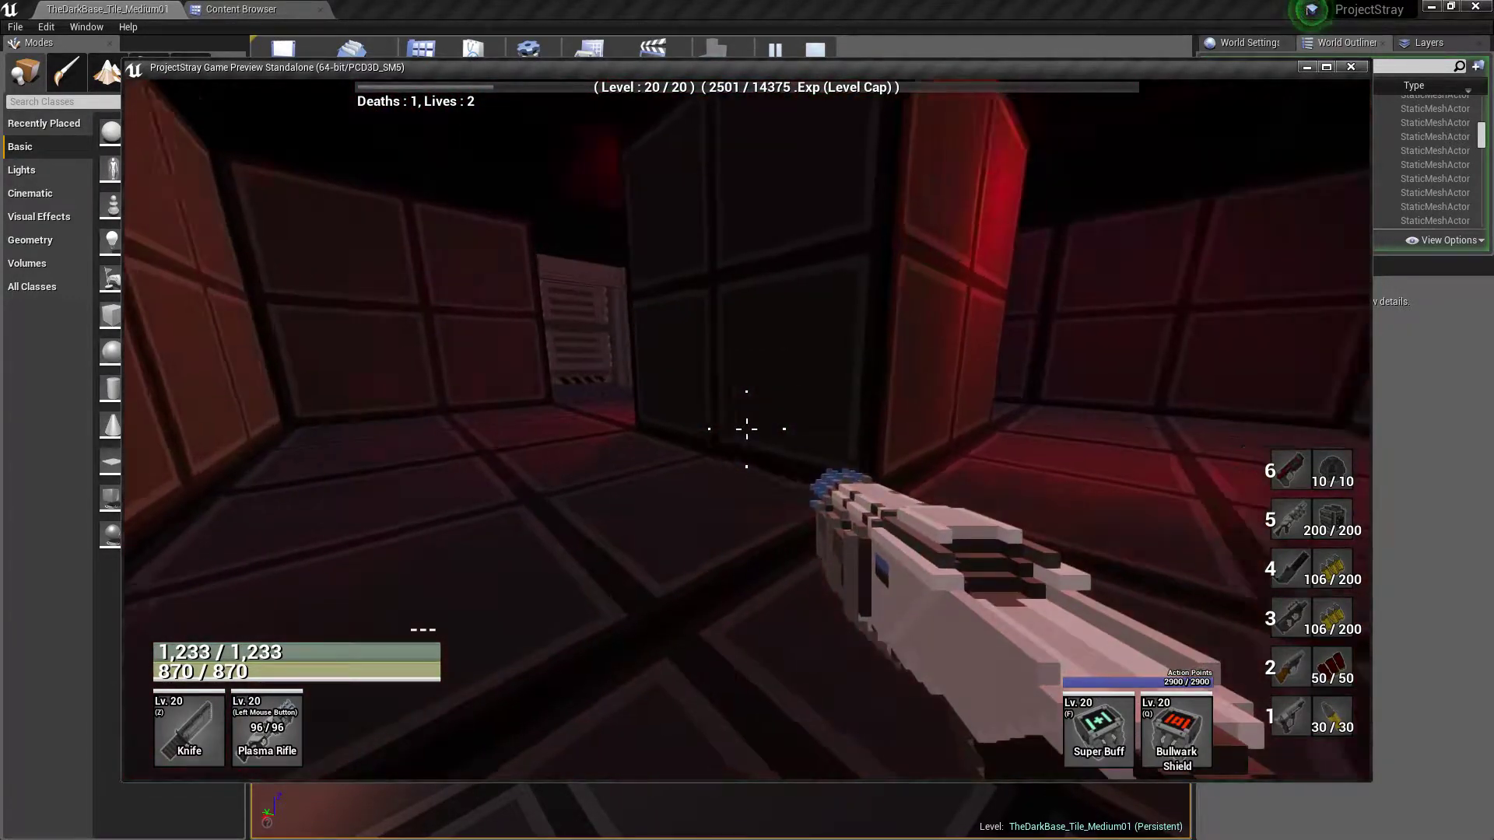
key(w)
key(w)
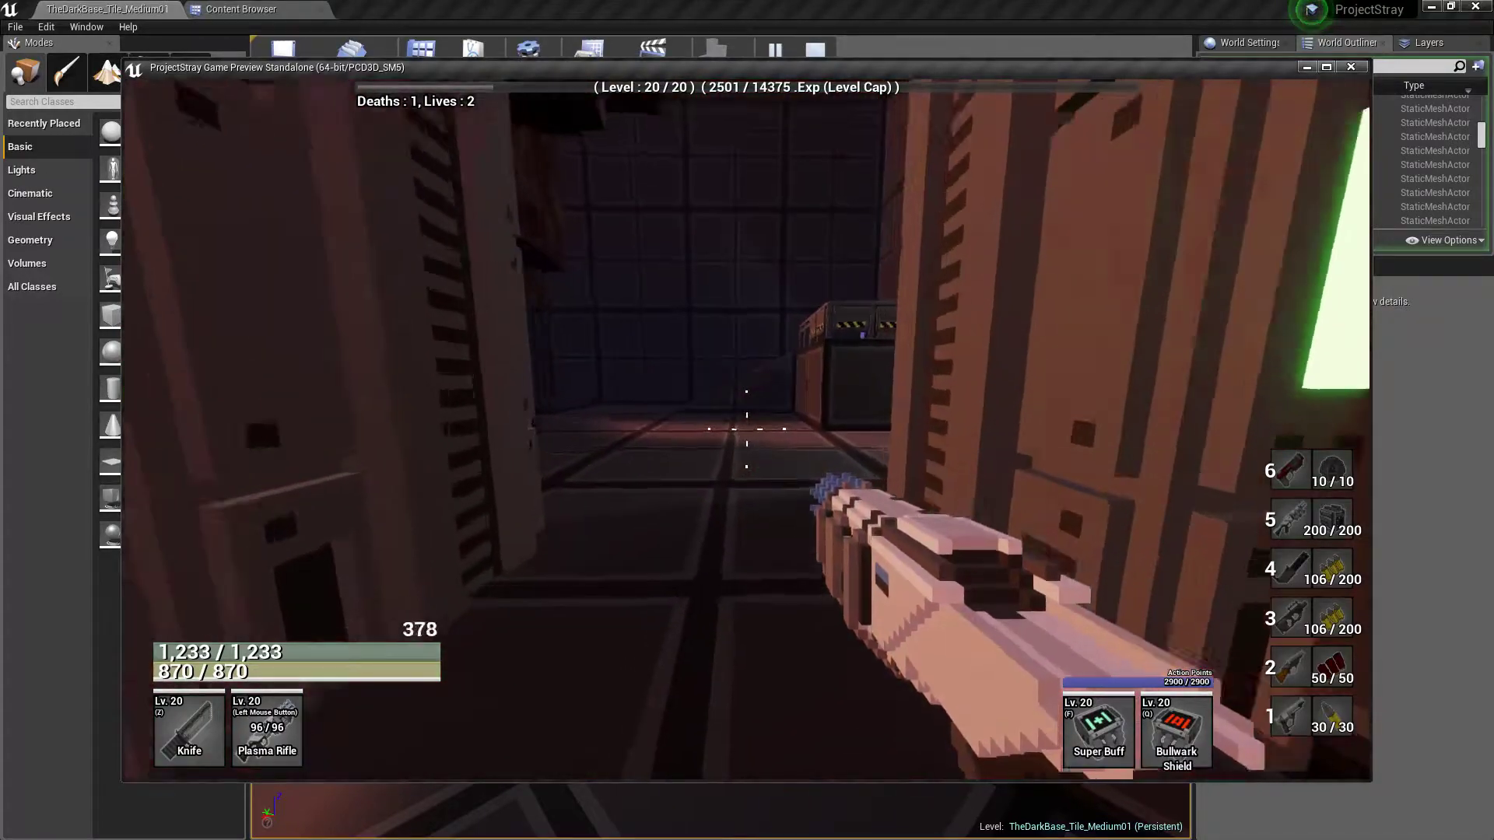
key(w)
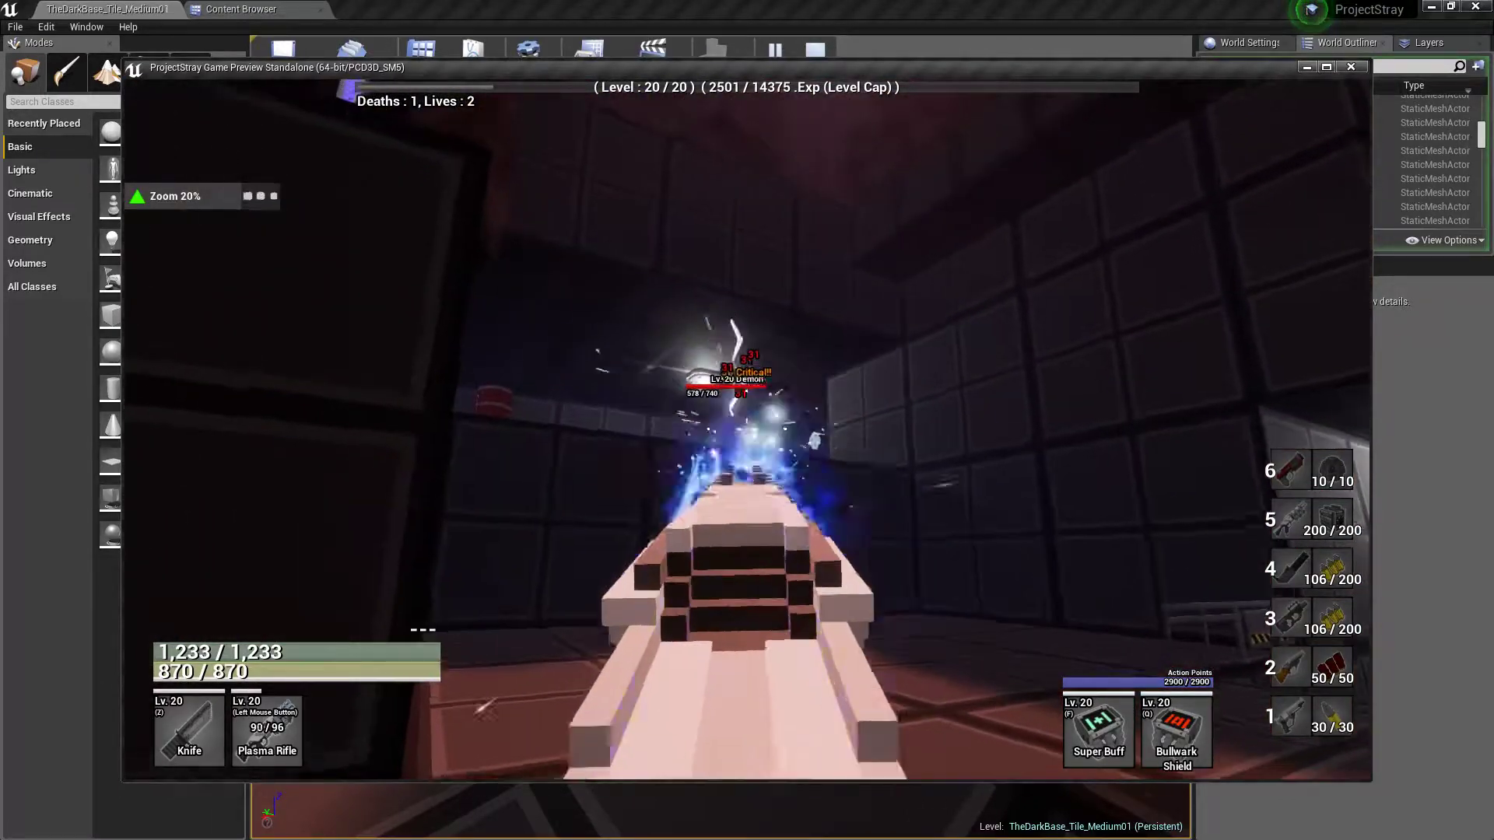
Fight the demons in the main room and along the railed walkway with the plasma rifle and double-barrel shotgun
click(747, 430)
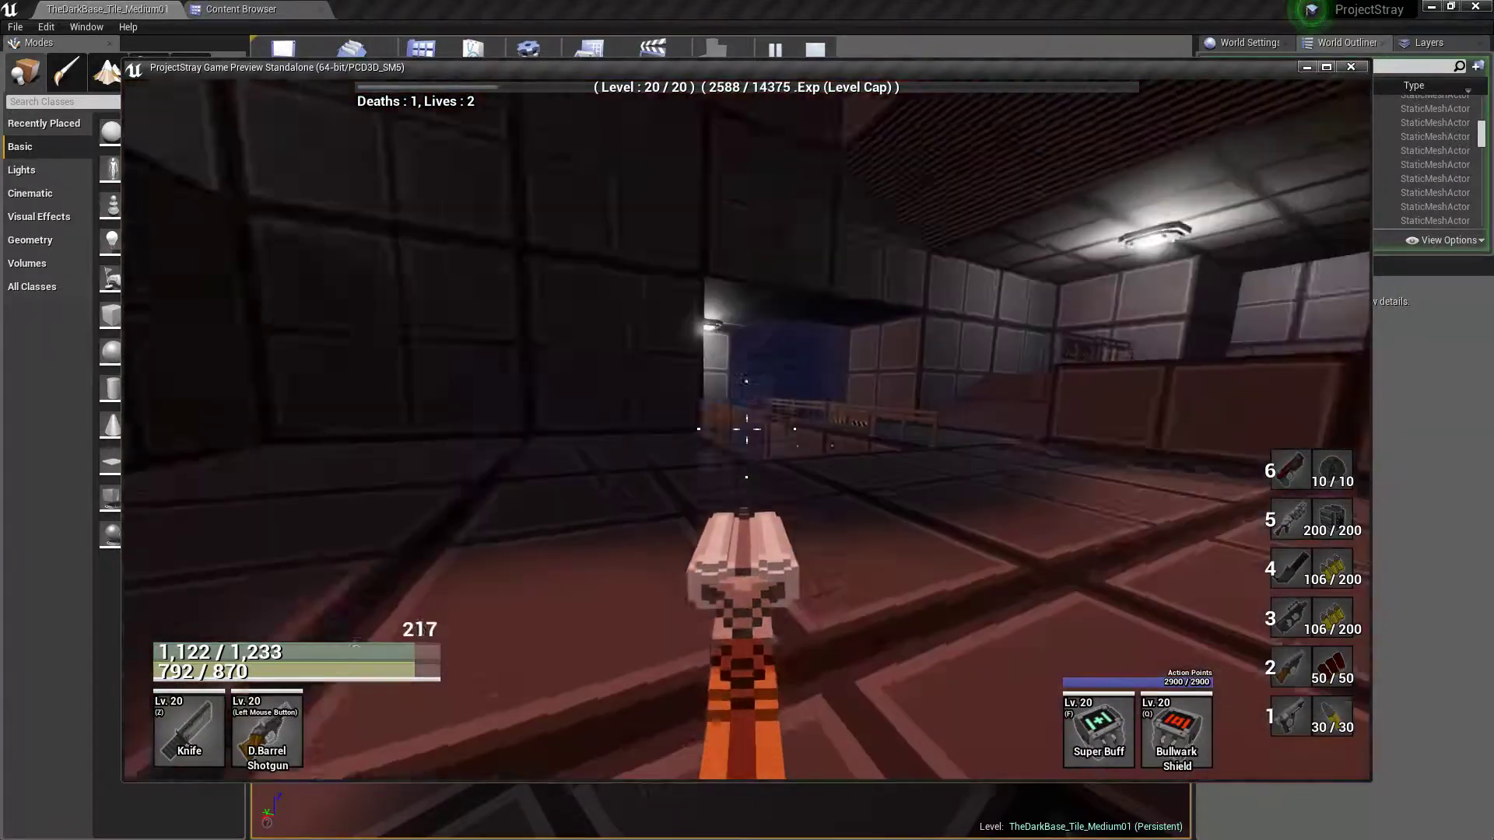
key(w)
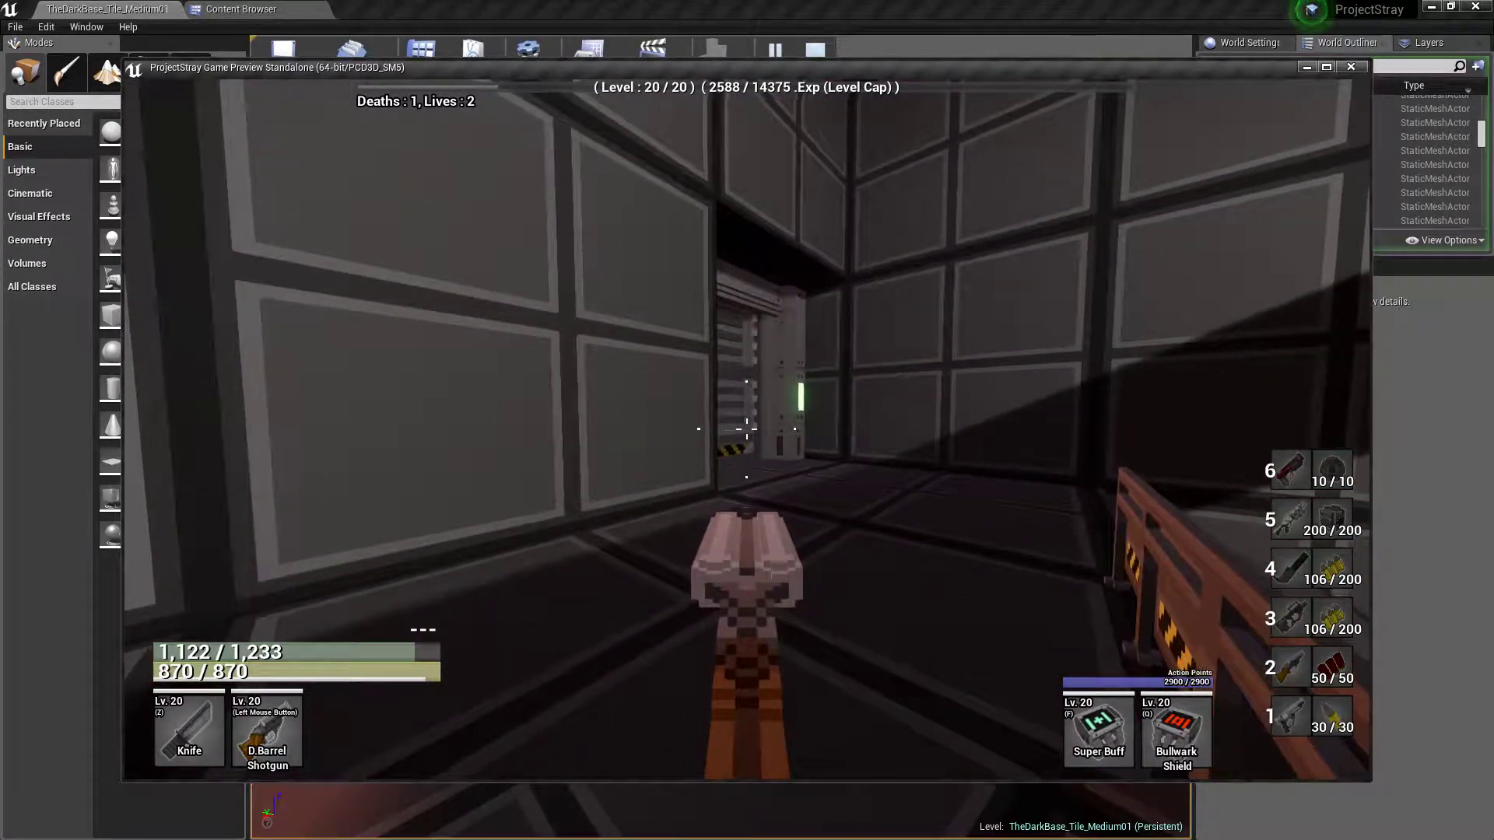
key(s)
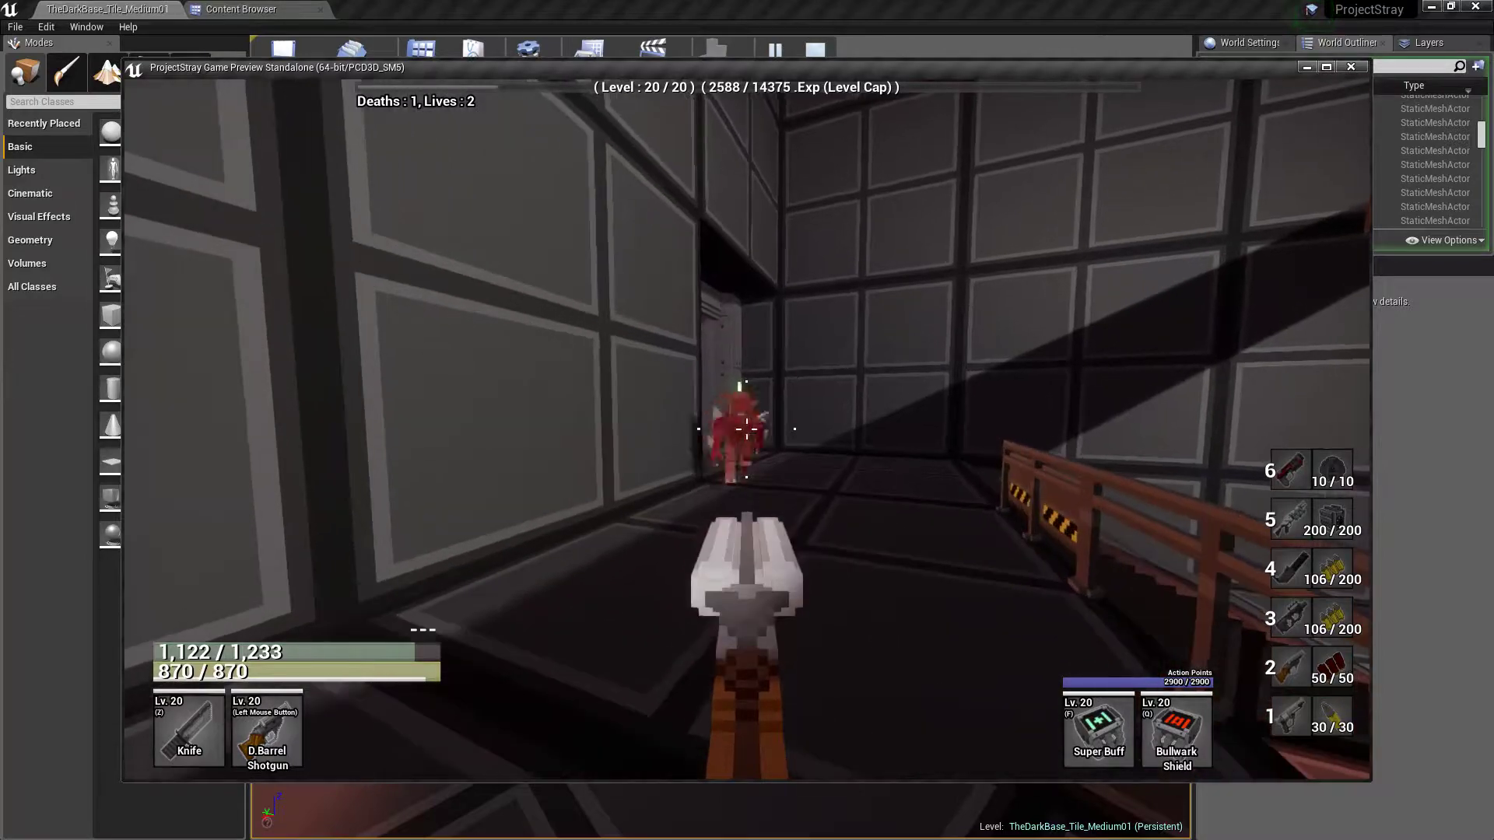
click(747, 429)
key(s)
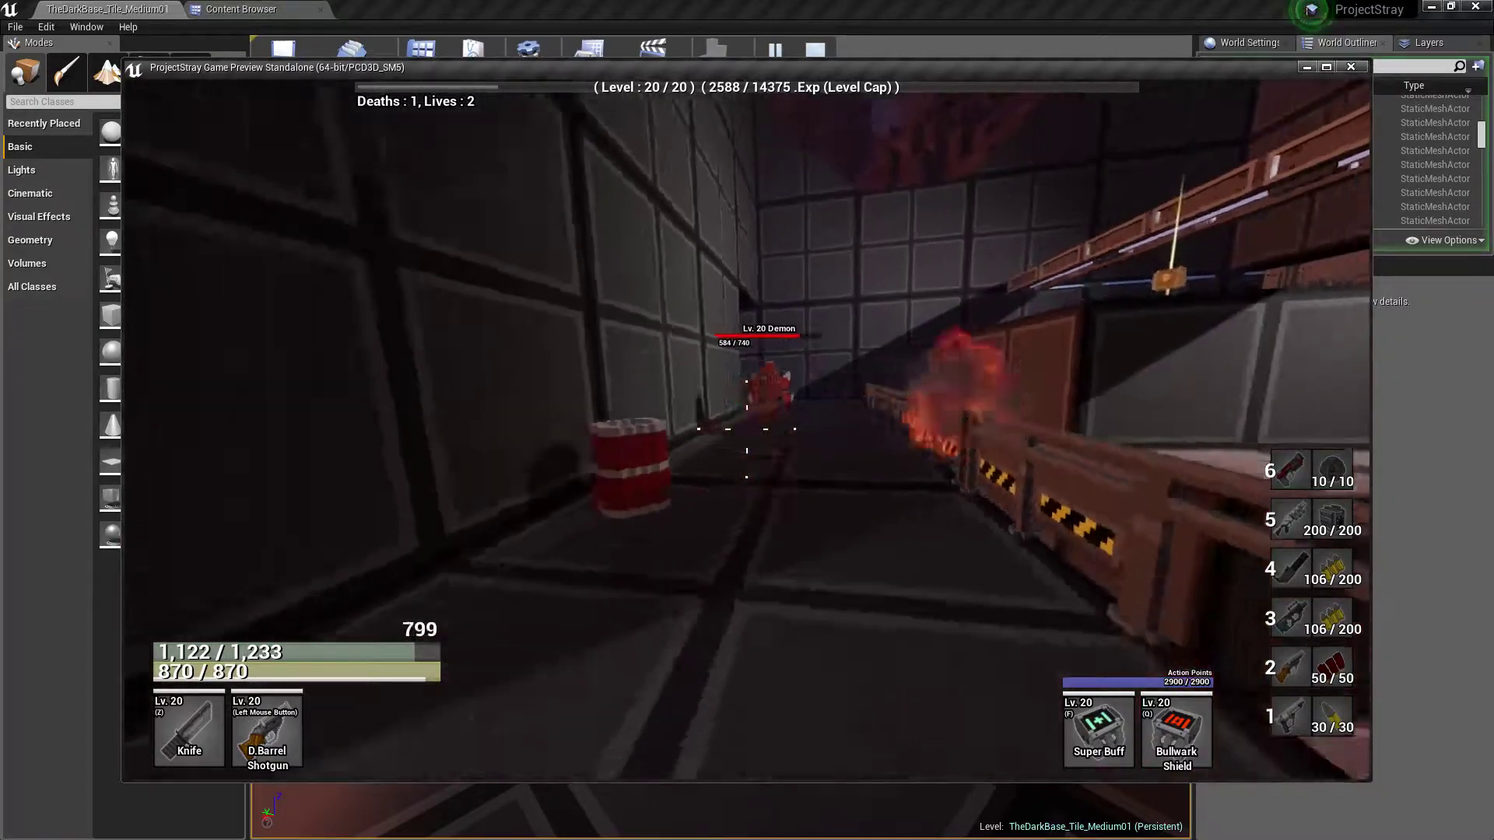
click(747, 429)
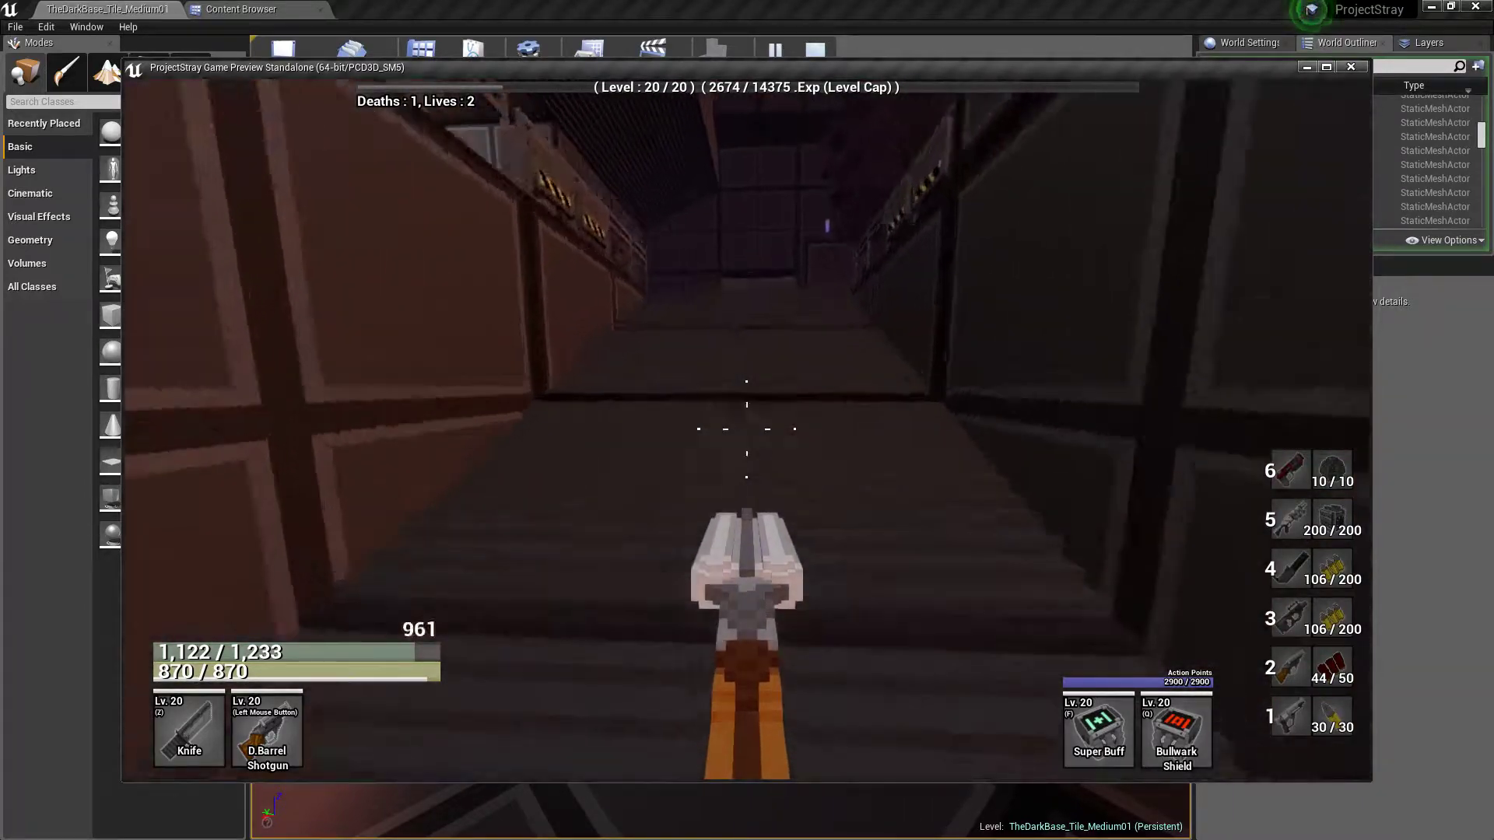
Climb the stairs, double-jump onto the raised ledges and cross the main room, ending the play test there
key(w)
key(space)
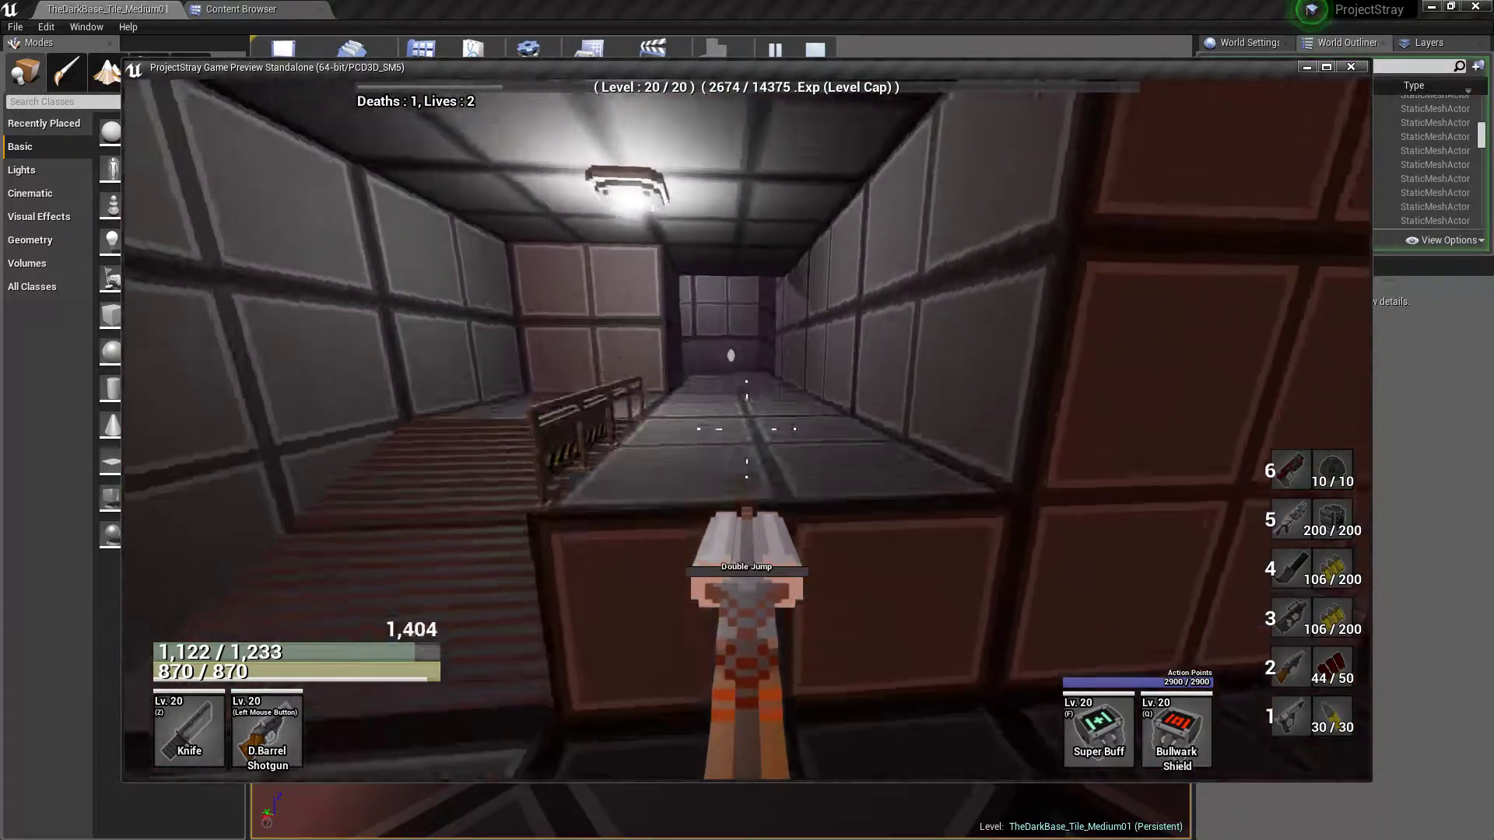
key(w)
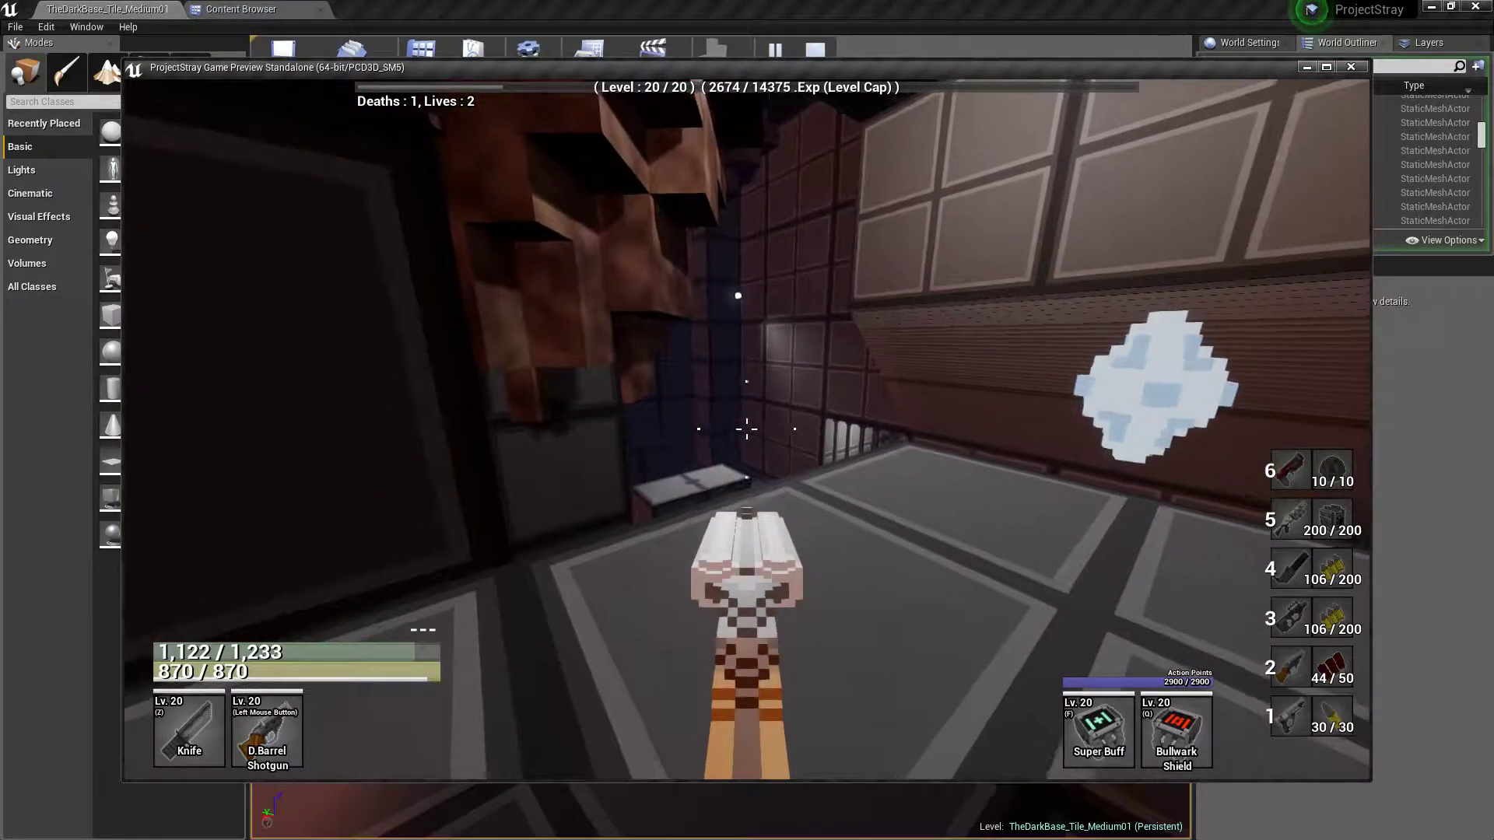
key(w)
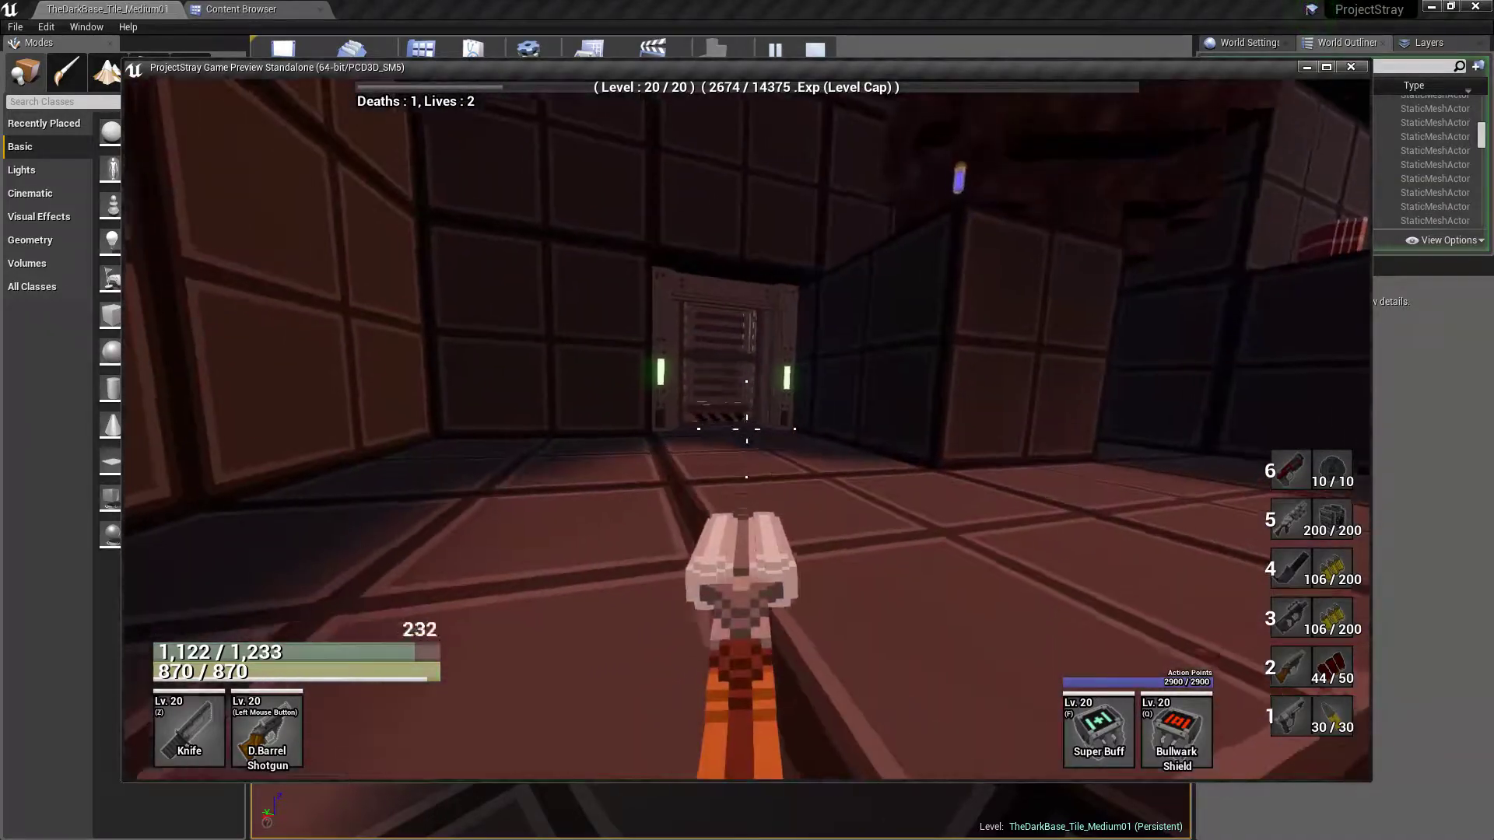
key(Escape)
Examine the barred artifact room, its door and power crystal, and the railed platforms and stairs outside it
key(w)
right_drag(641, 483, 1121, 505)
key(w)
key(w)
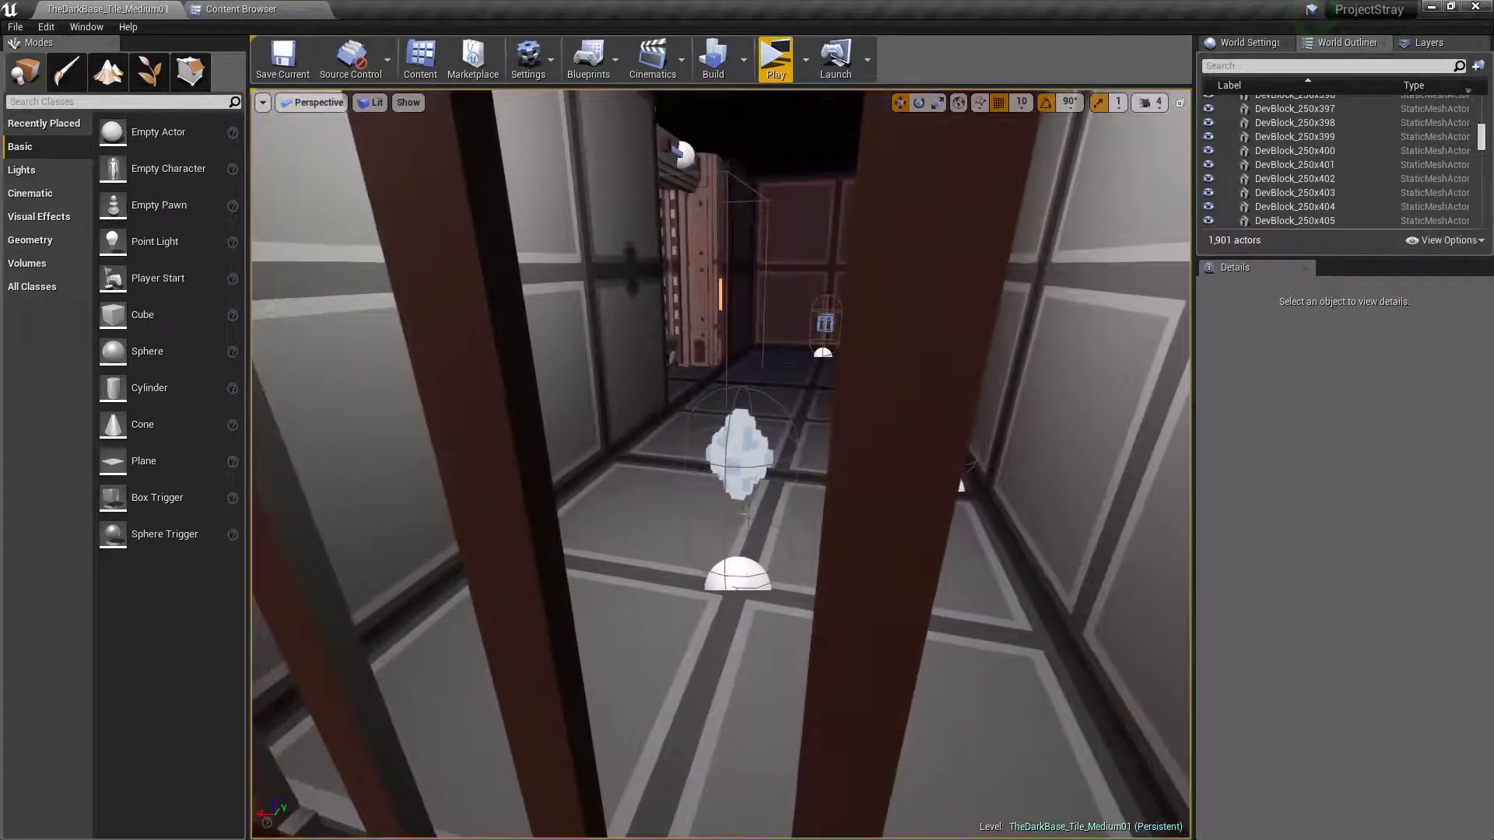
click(738, 452)
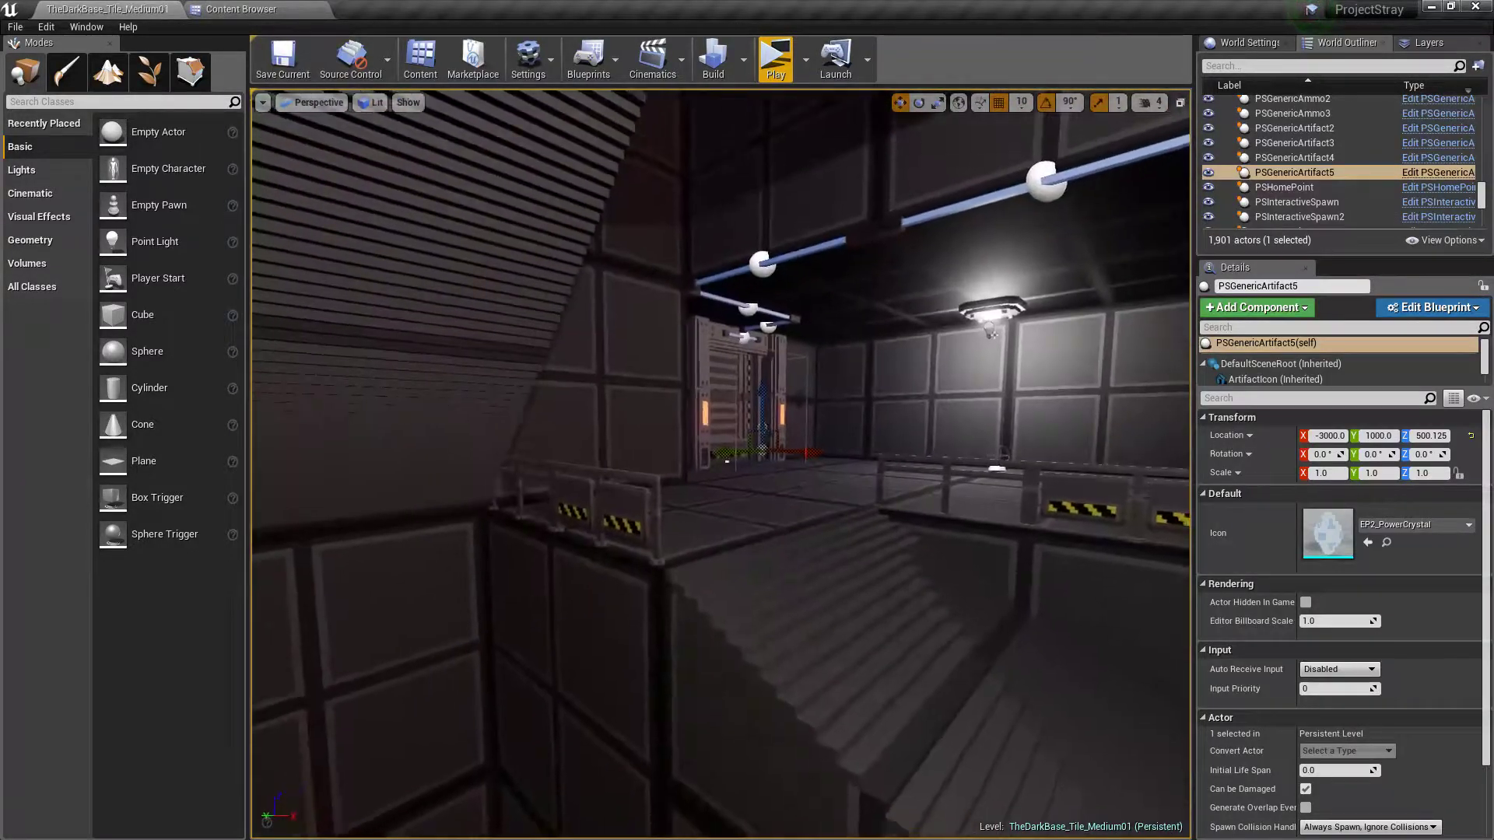
key(s)
right_drag(901, 449, 948, 449)
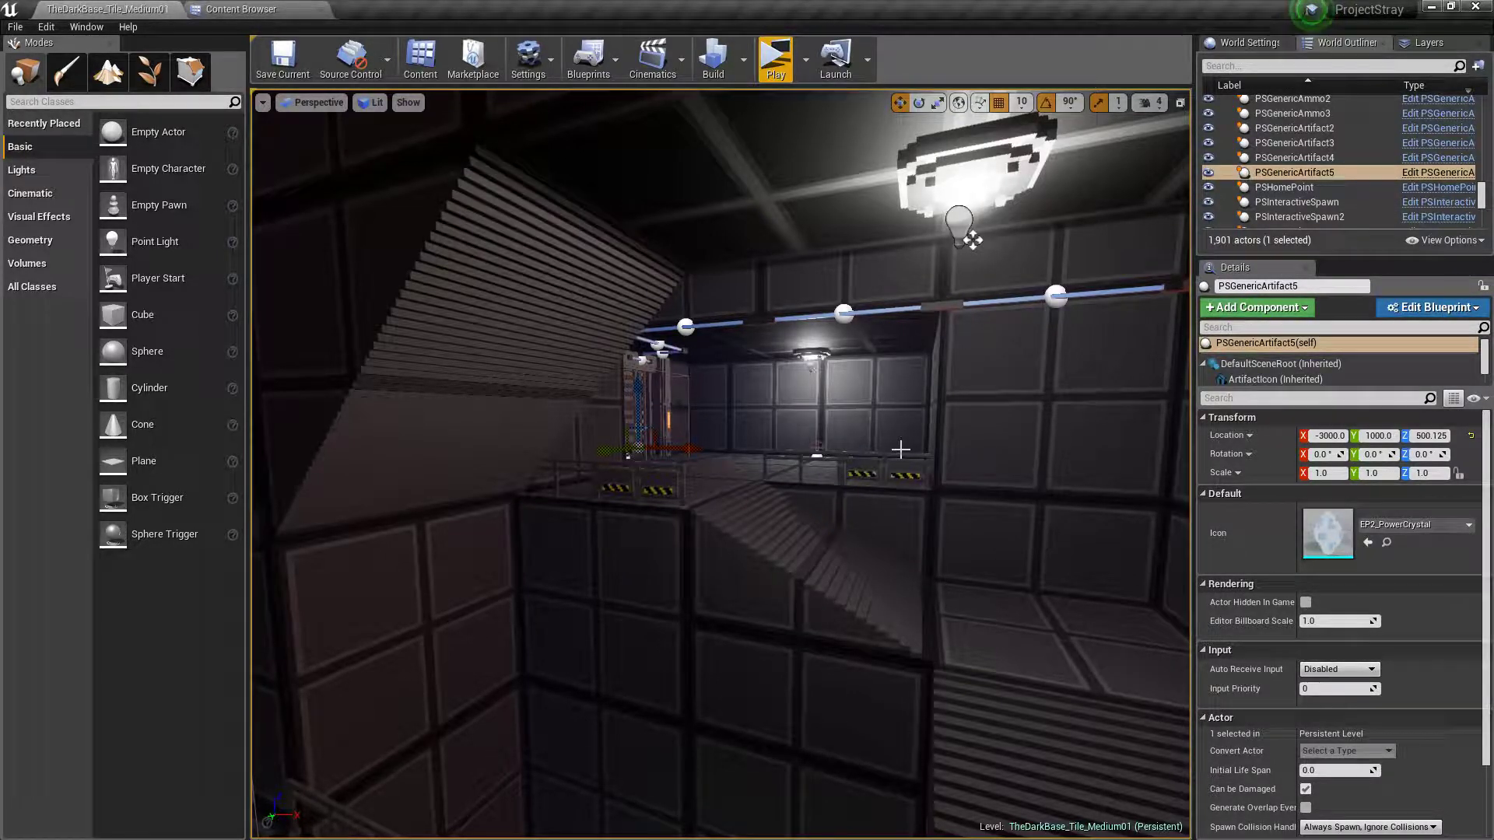
right_drag(891, 445, 730, 444)
key(Escape)
Fly through the medium tile's main room and examine the green acid pit, block stacks, railings, upper ledges and door area
key(d)
key(w)
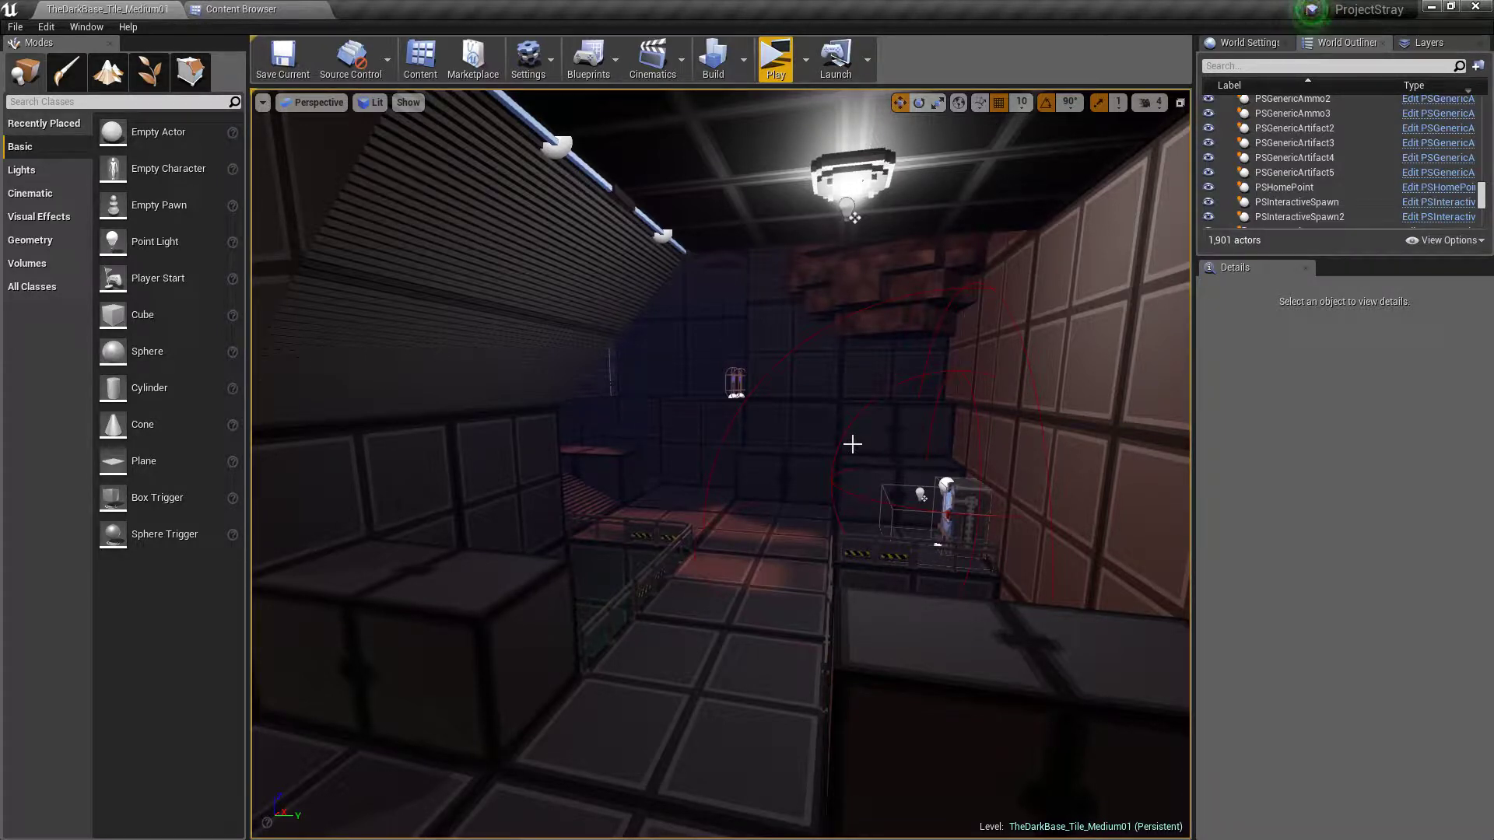
key(w)
right_drag(853, 445, 915, 408)
key(w)
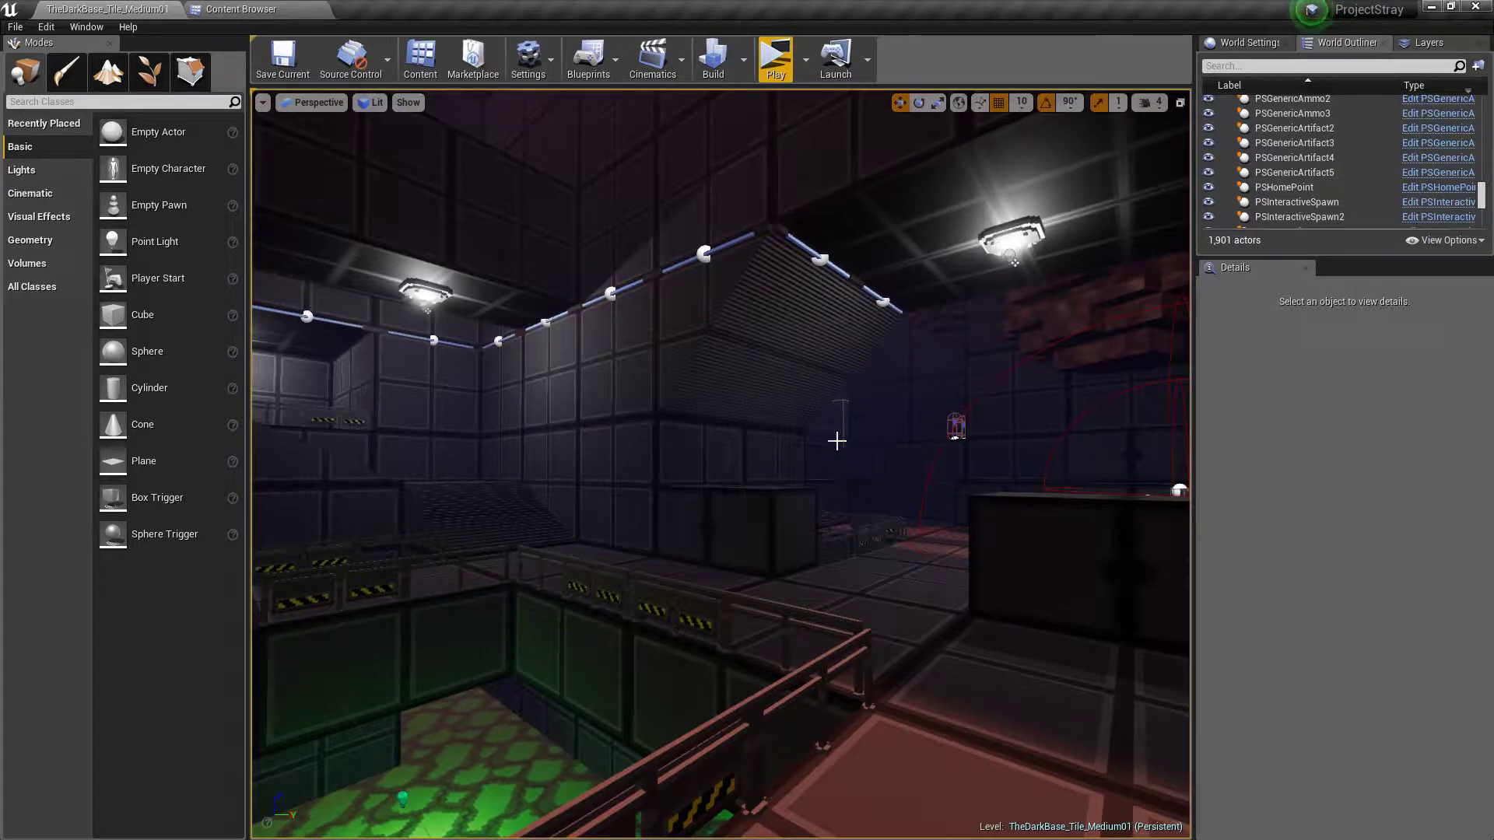
mouse_move(774, 442)
right_down()
mouse_move(894, 453)
mouse_move(303, 451)
mouse_move(800, 441)
right_up()
key(w)
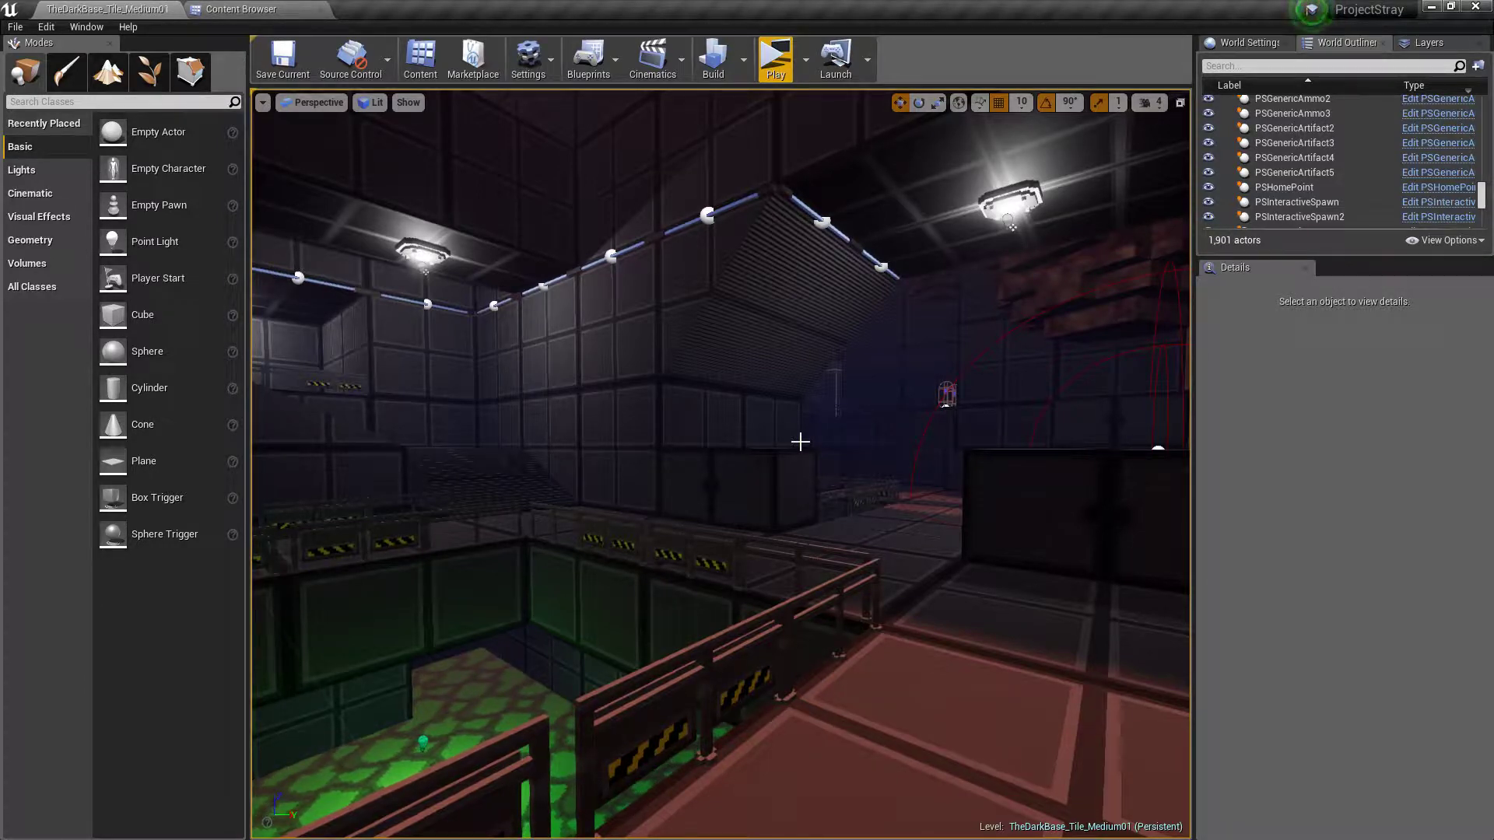
right_drag(821, 438, 864, 449)
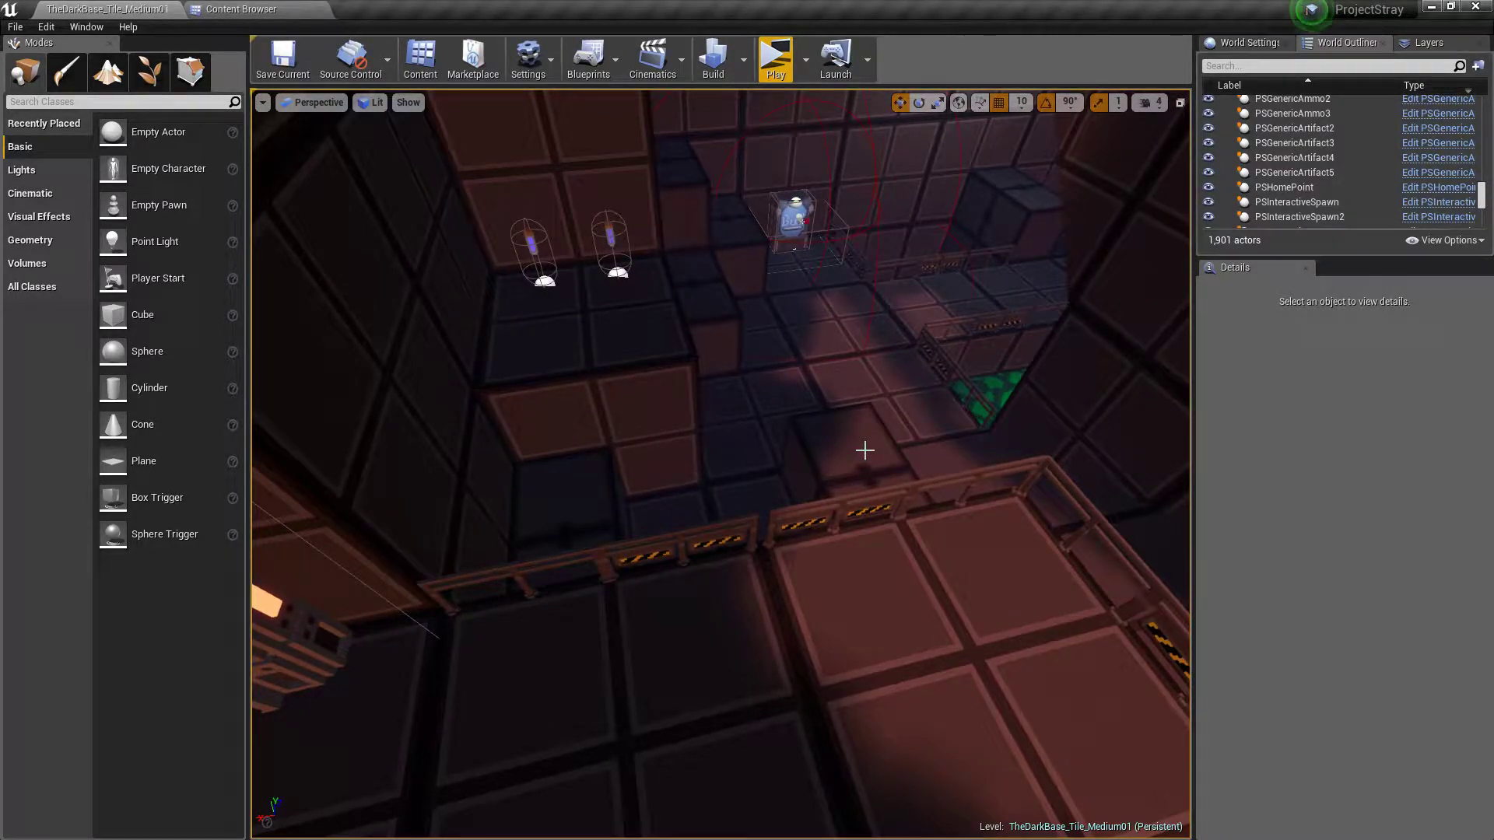
right_drag(865, 449, 732, 390)
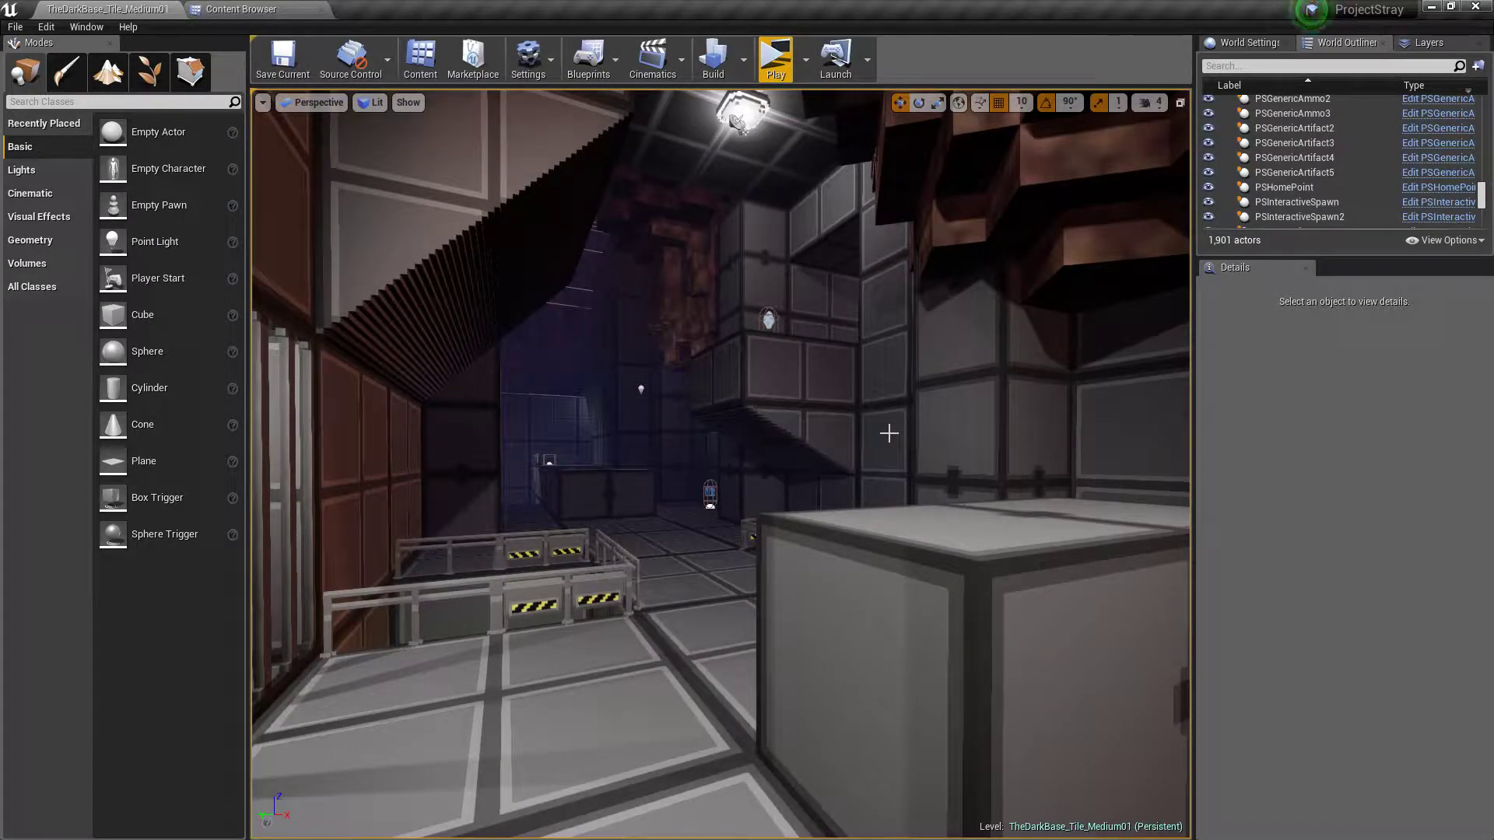
right_drag(889, 433, 840, 312)
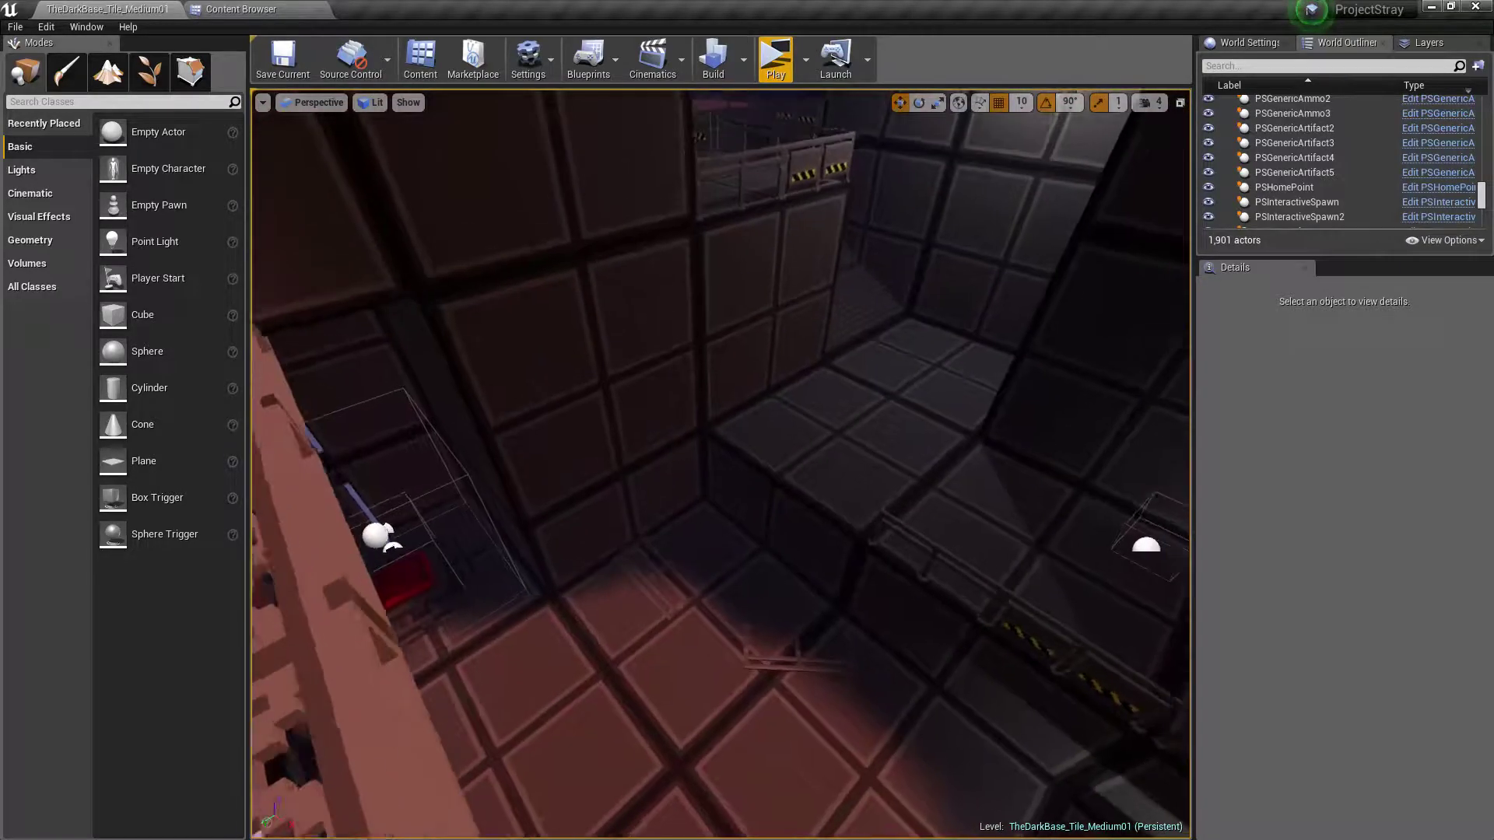
right_drag(862, 362, 861, 273)
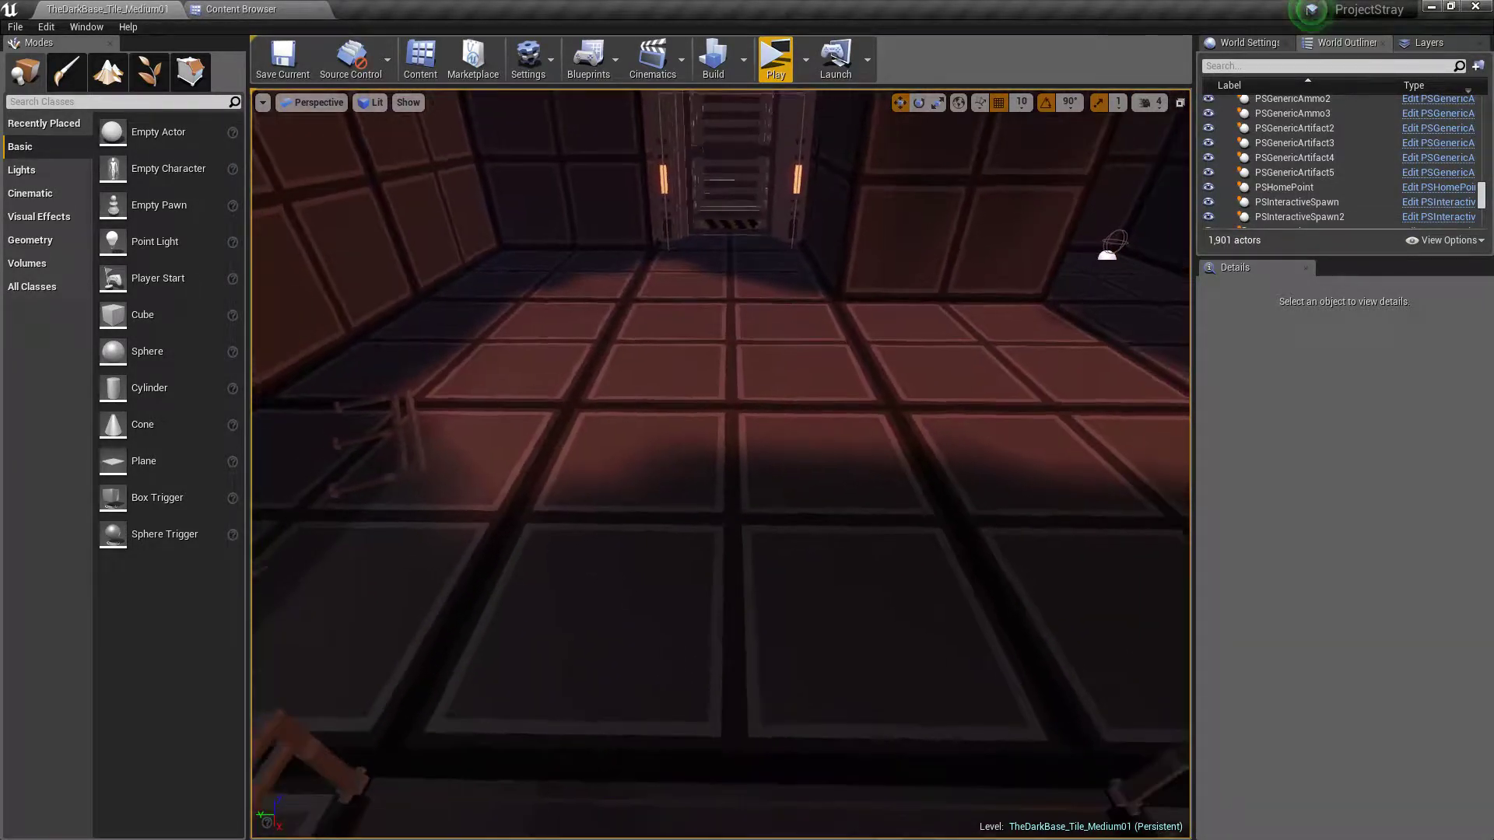
Search the placeable classes for "spawn" and place a PSSpawnPoint on the red-lit floor in front of the door
click(98, 104)
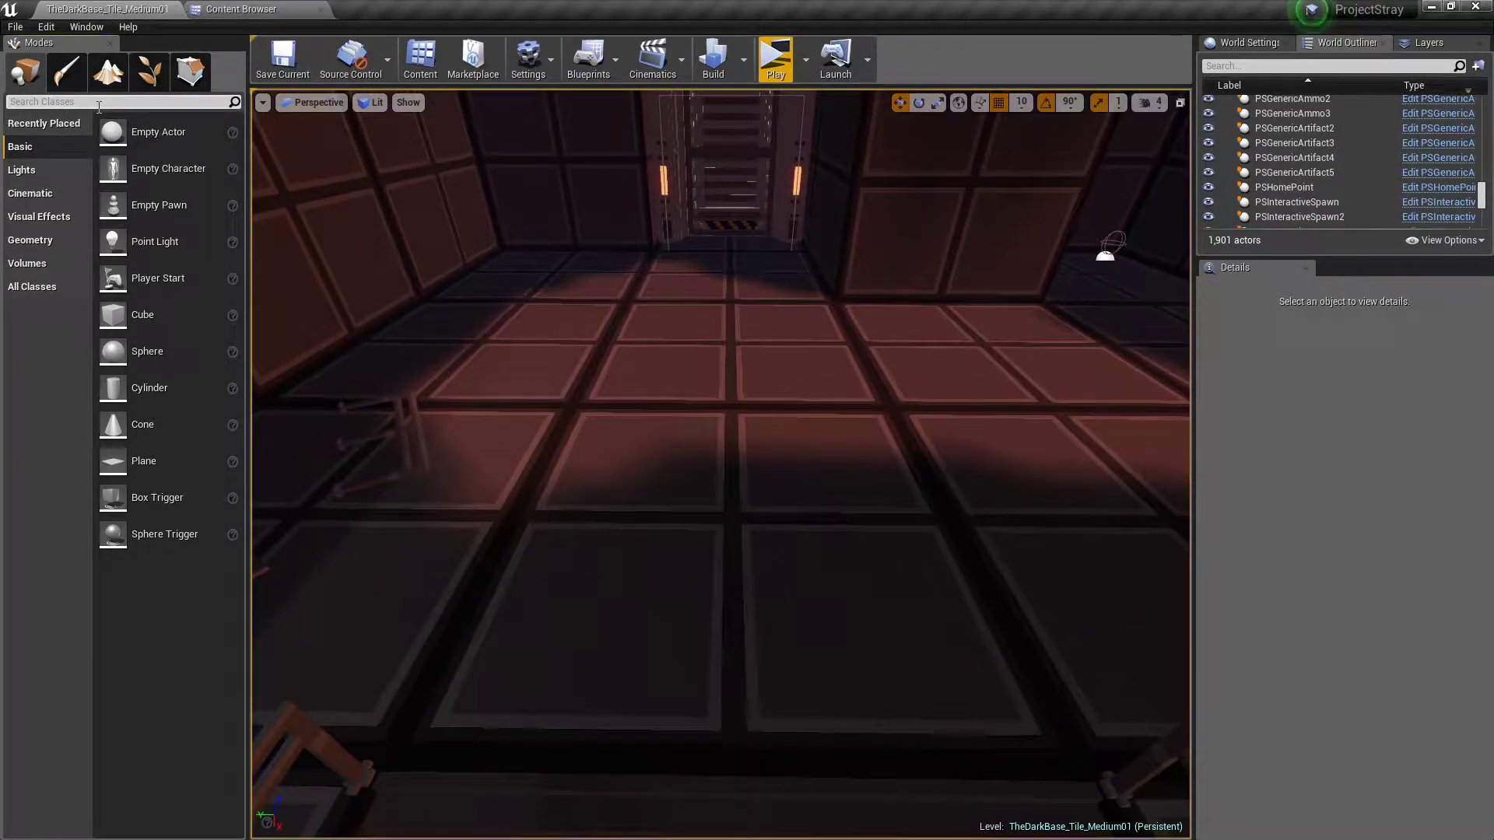
text(spawn)
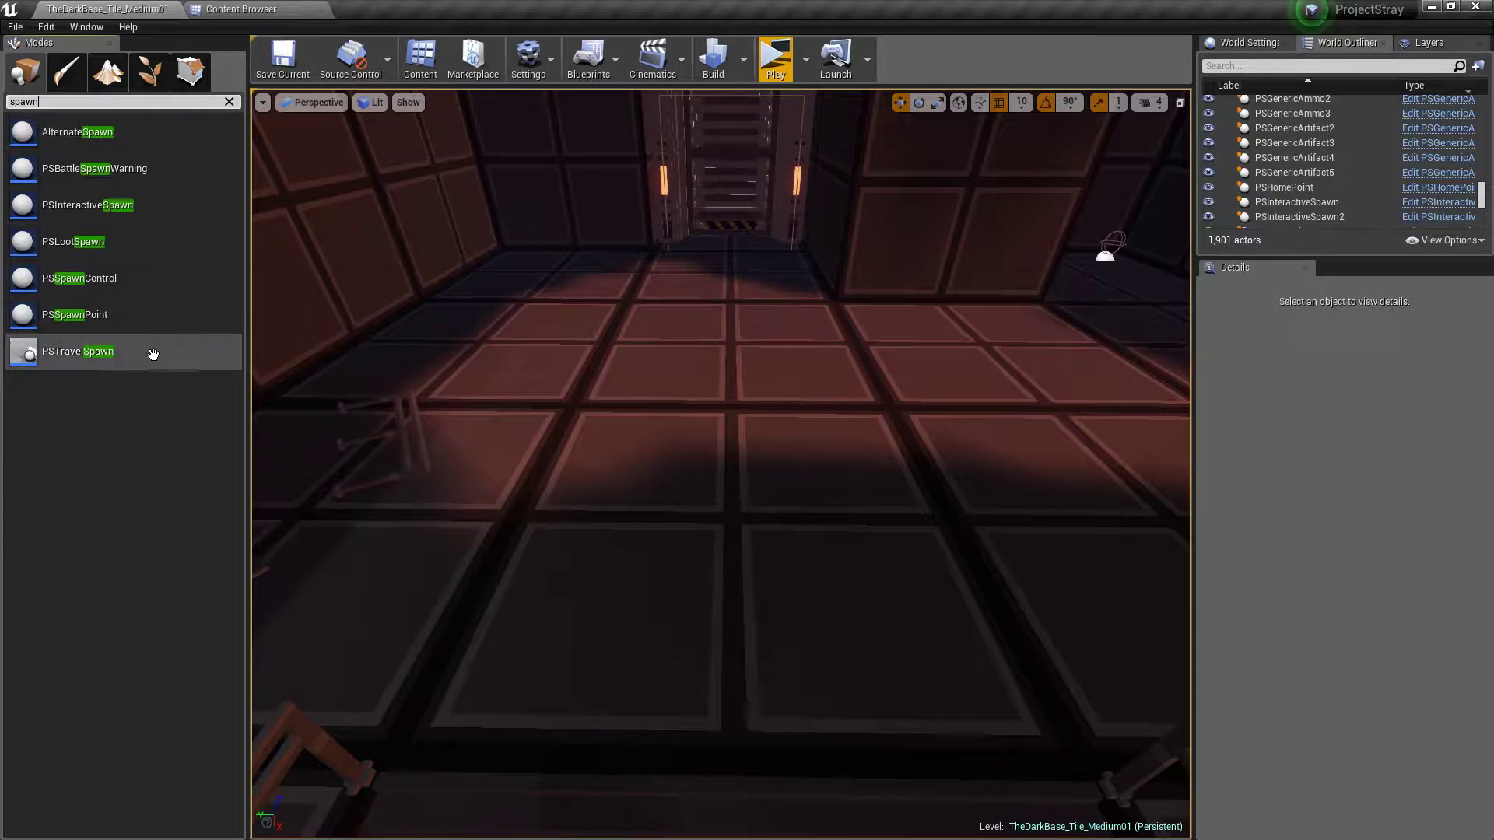
drag(136, 313, 733, 514)
click(731, 514)
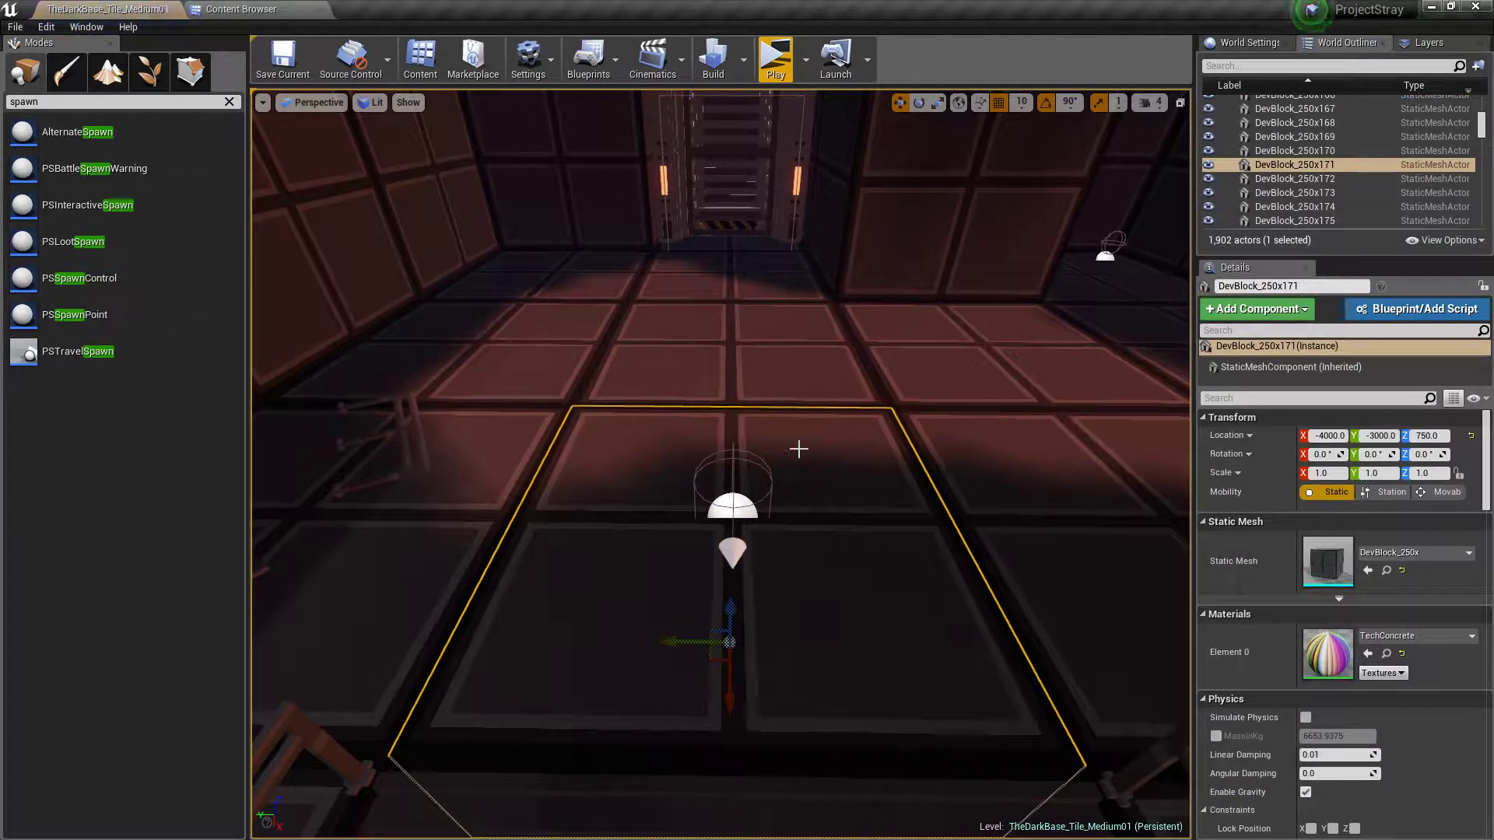
click(737, 503)
right_drag(736, 503, 671, 439)
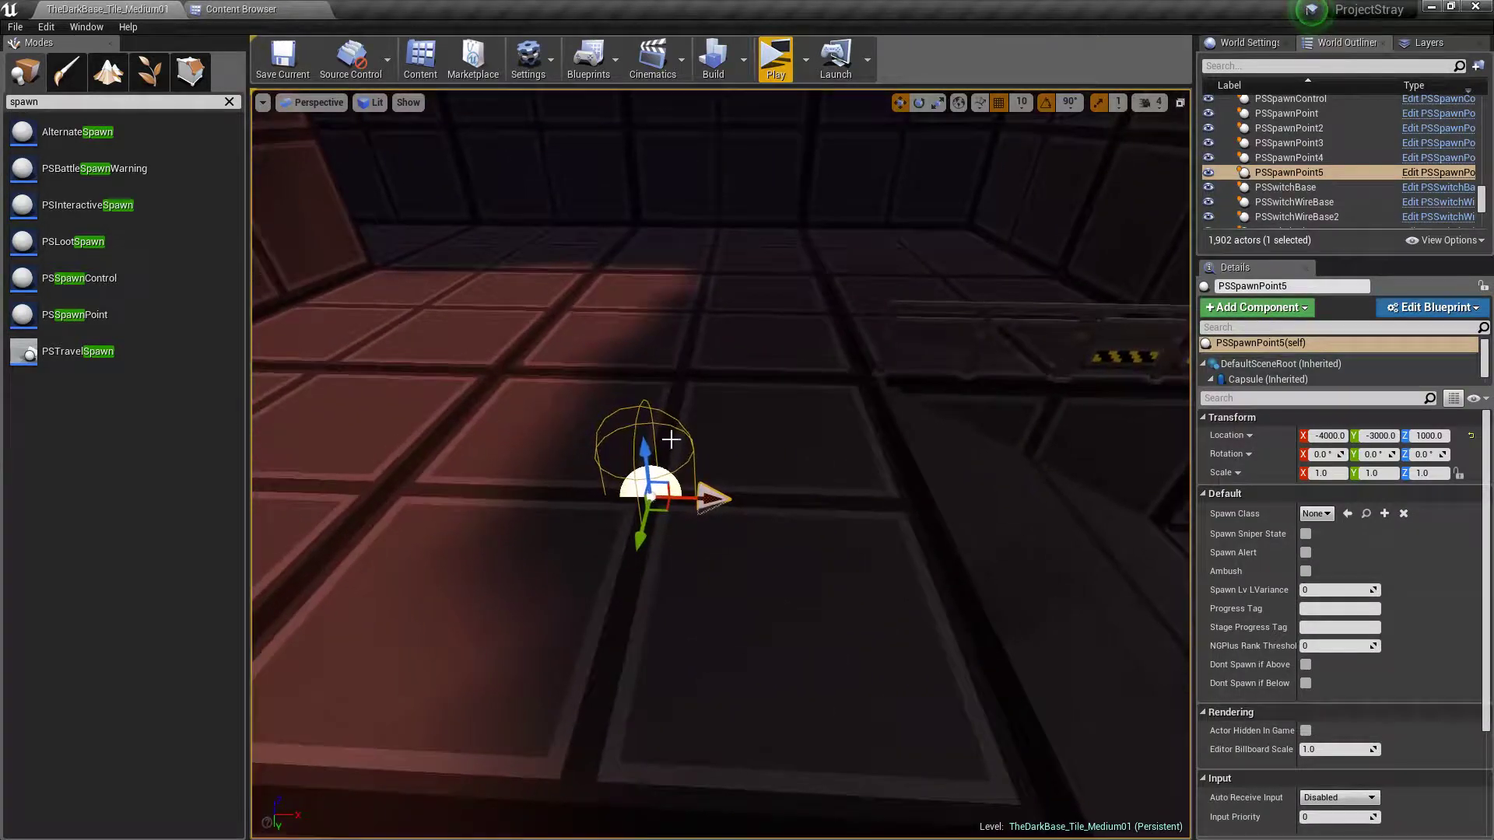
Raise the new spawn point to Z 1100 and place two duplicates of it close by on the same floor
drag(645, 455, 636, 342)
right_drag(635, 343, 591, 356)
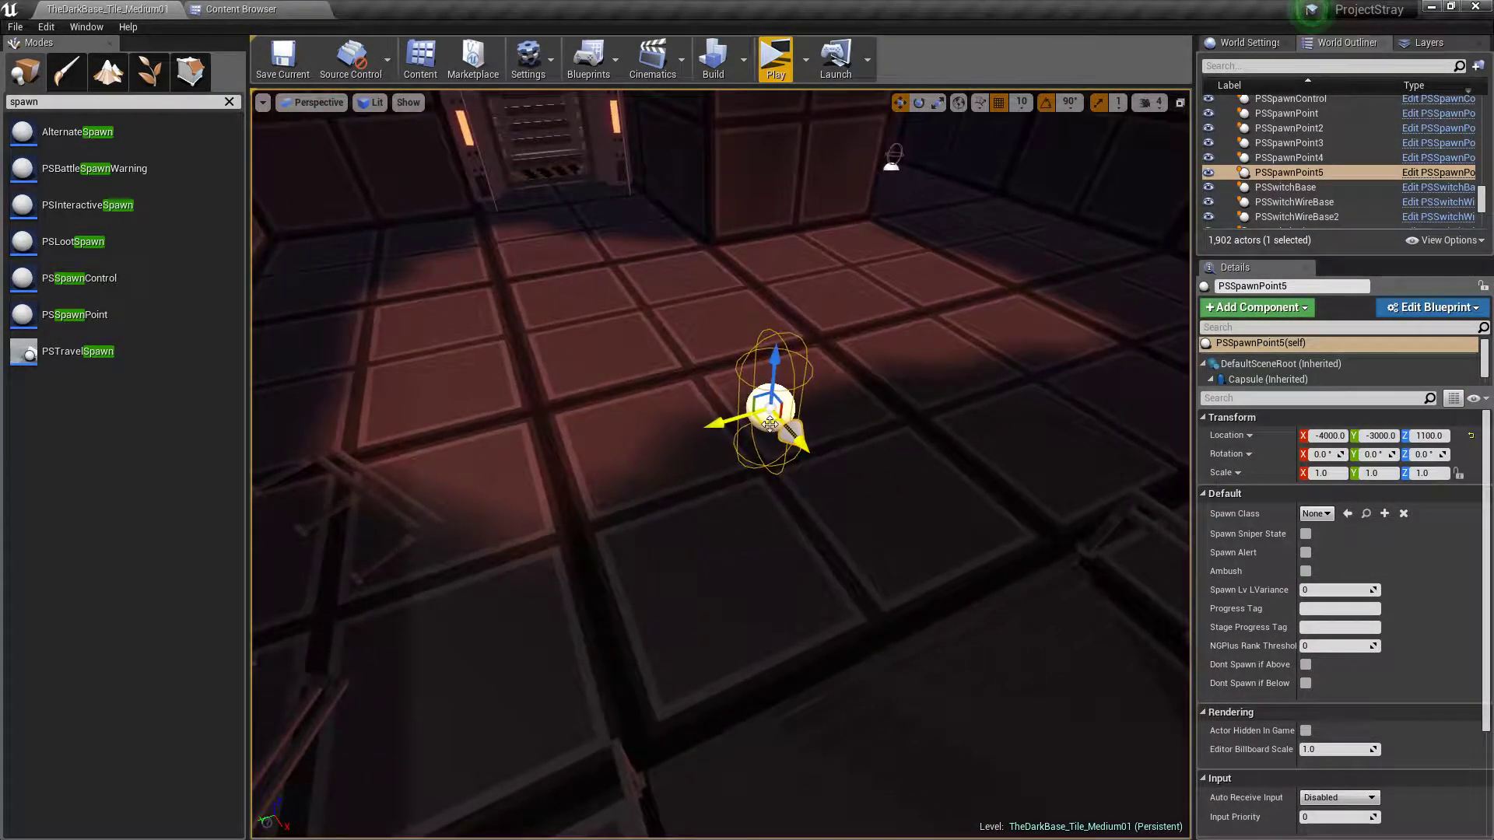
alt+drag(770, 424, 789, 348)
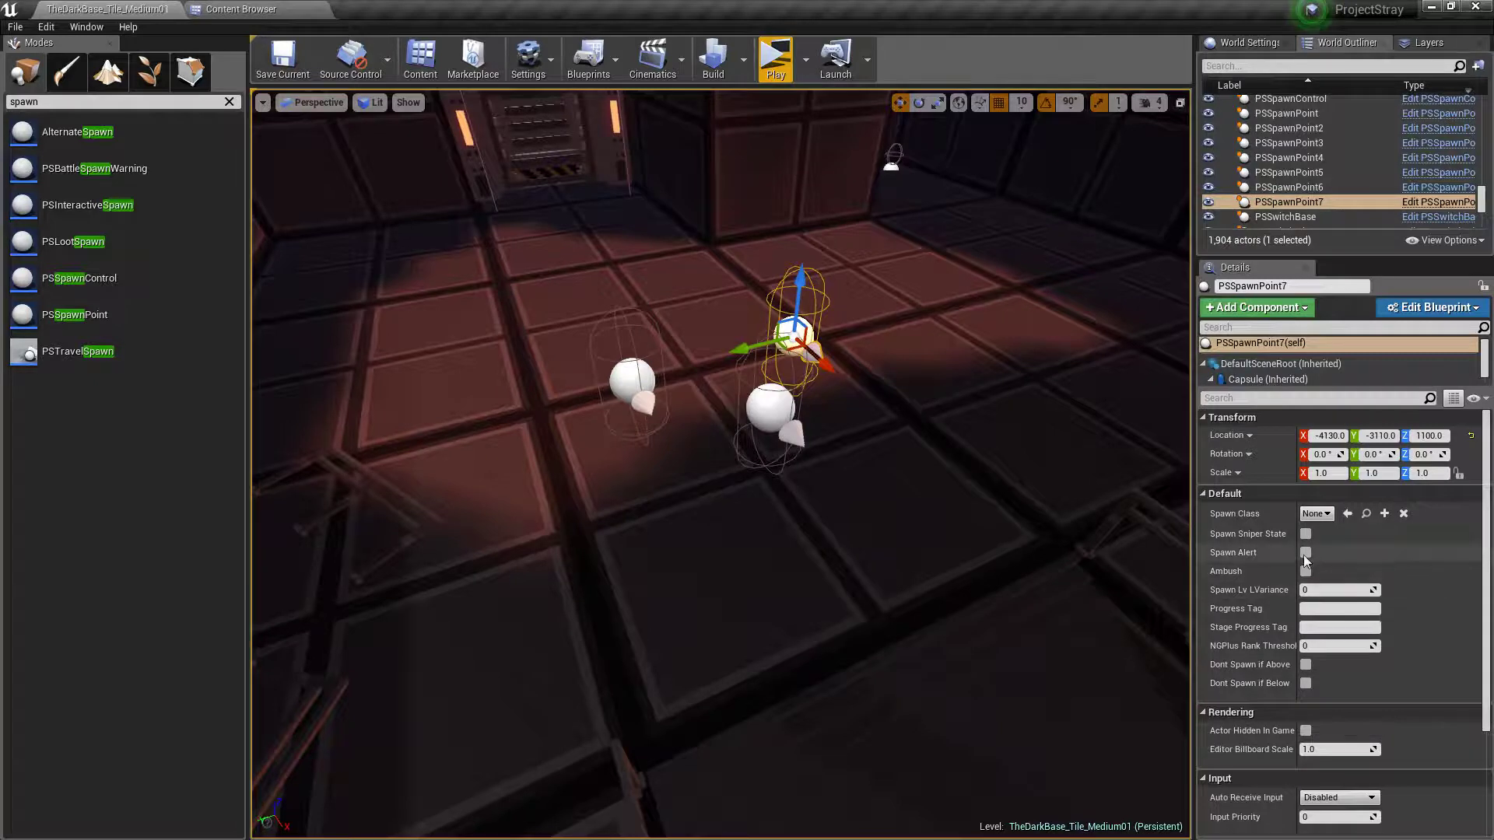
Enable Spawn Alert on all three new spawn points together, then clear the selection
ctrl+click(775, 407)
ctrl+click(632, 380)
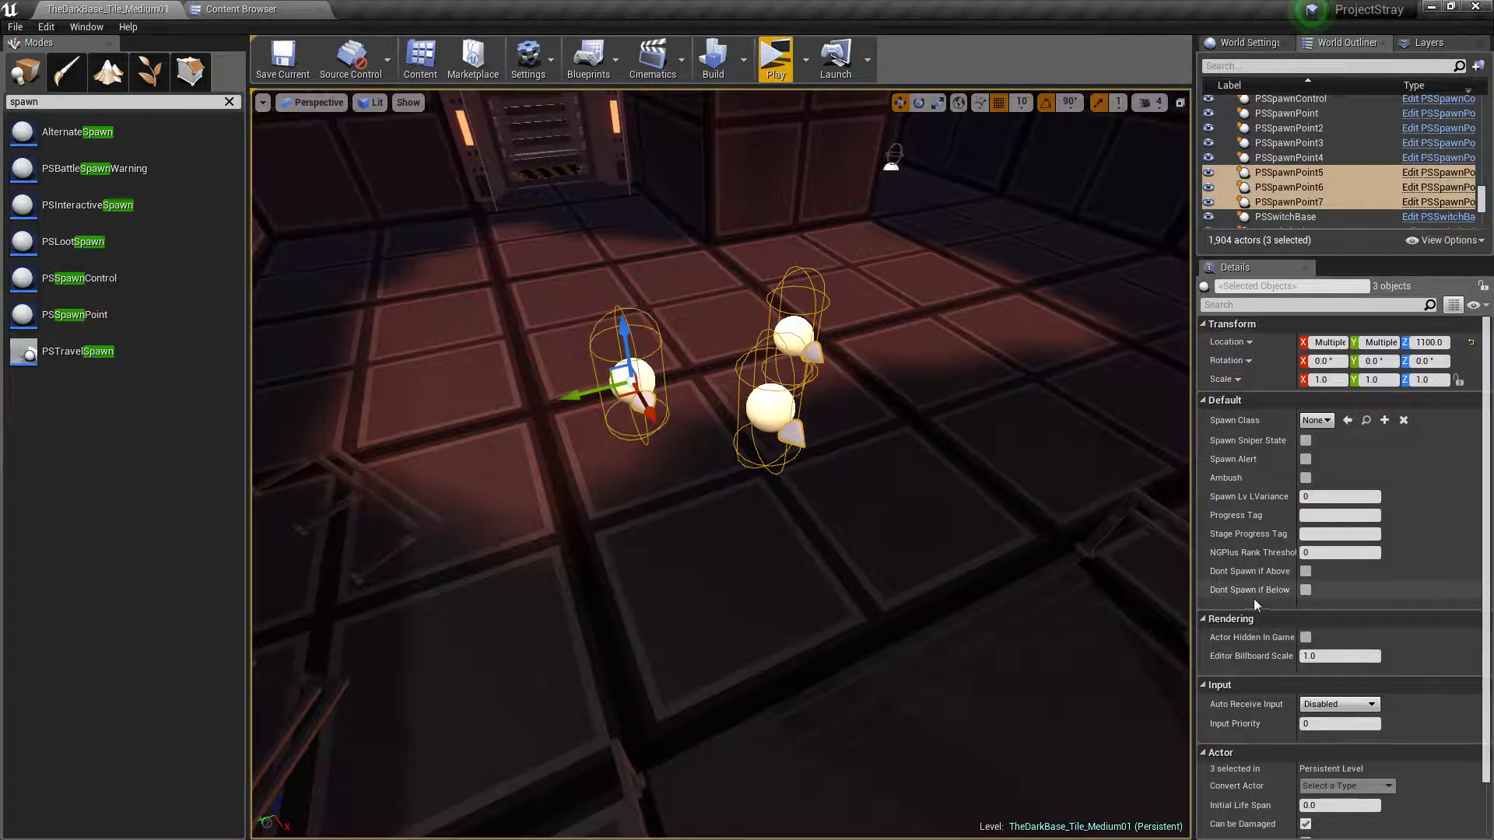
click(1306, 459)
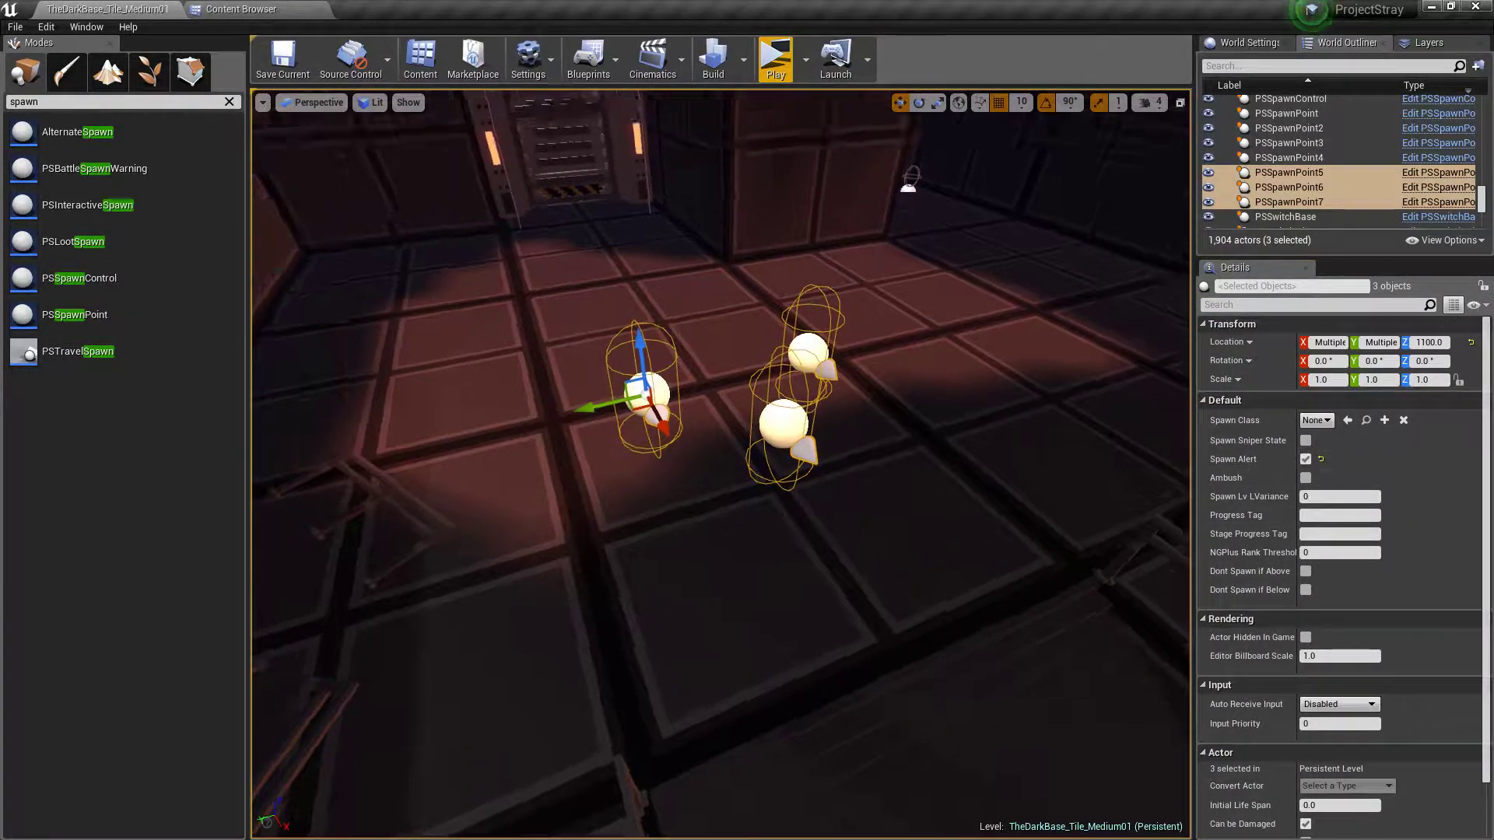
right_drag(1014, 554, 1004, 547)
key(Escape)
right_drag(849, 457, 510, 473)
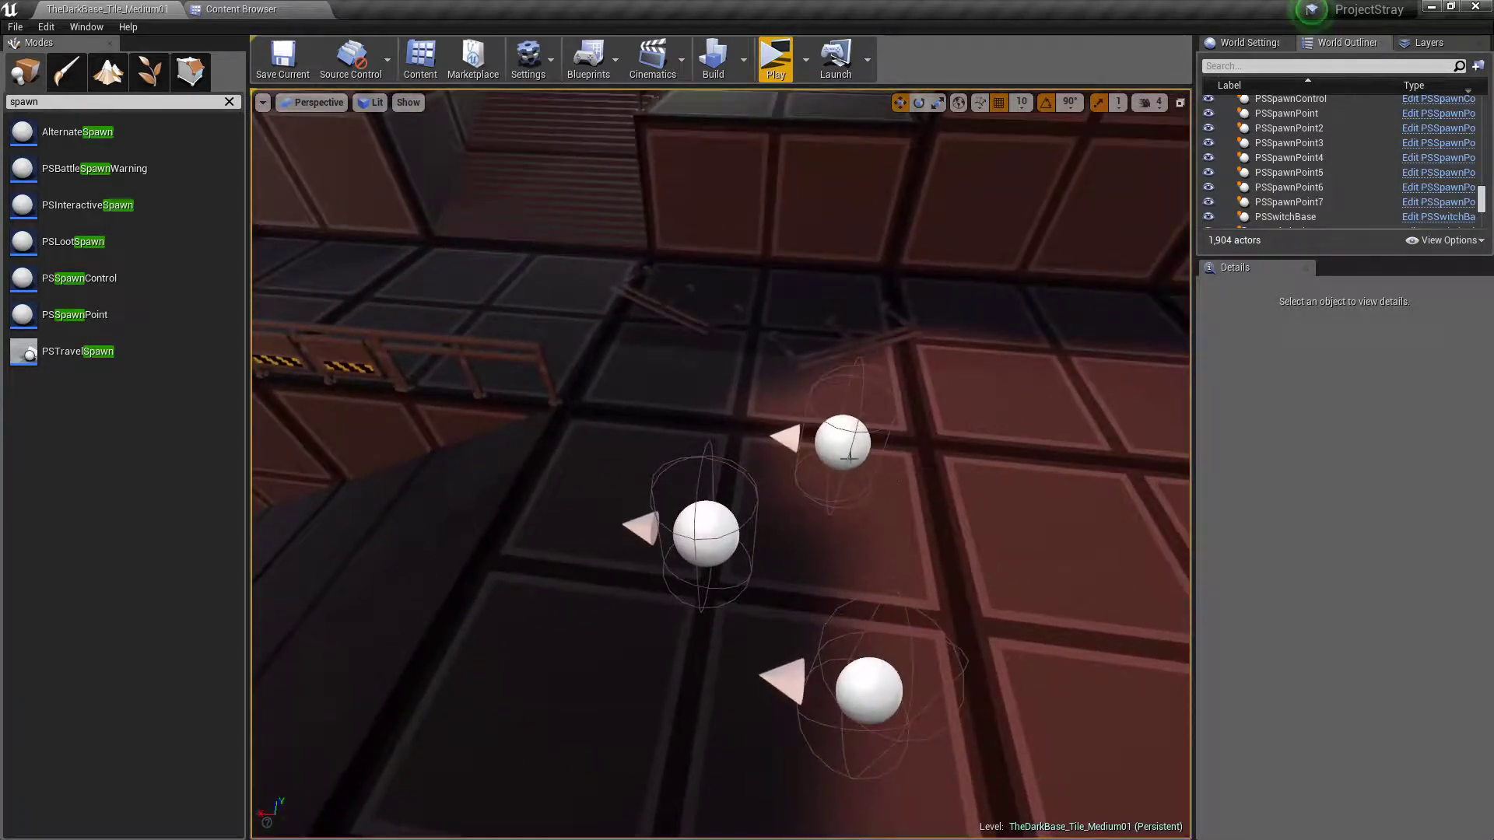
Duplicate the three alerted spawn points in front of the door and move the copies over the lower floor beside the acid pit
click(849, 457)
ctrl+click(706, 534)
ctrl+click(867, 690)
right_drag(867, 691, 1140, 681)
alt+drag(836, 438, 273, 306)
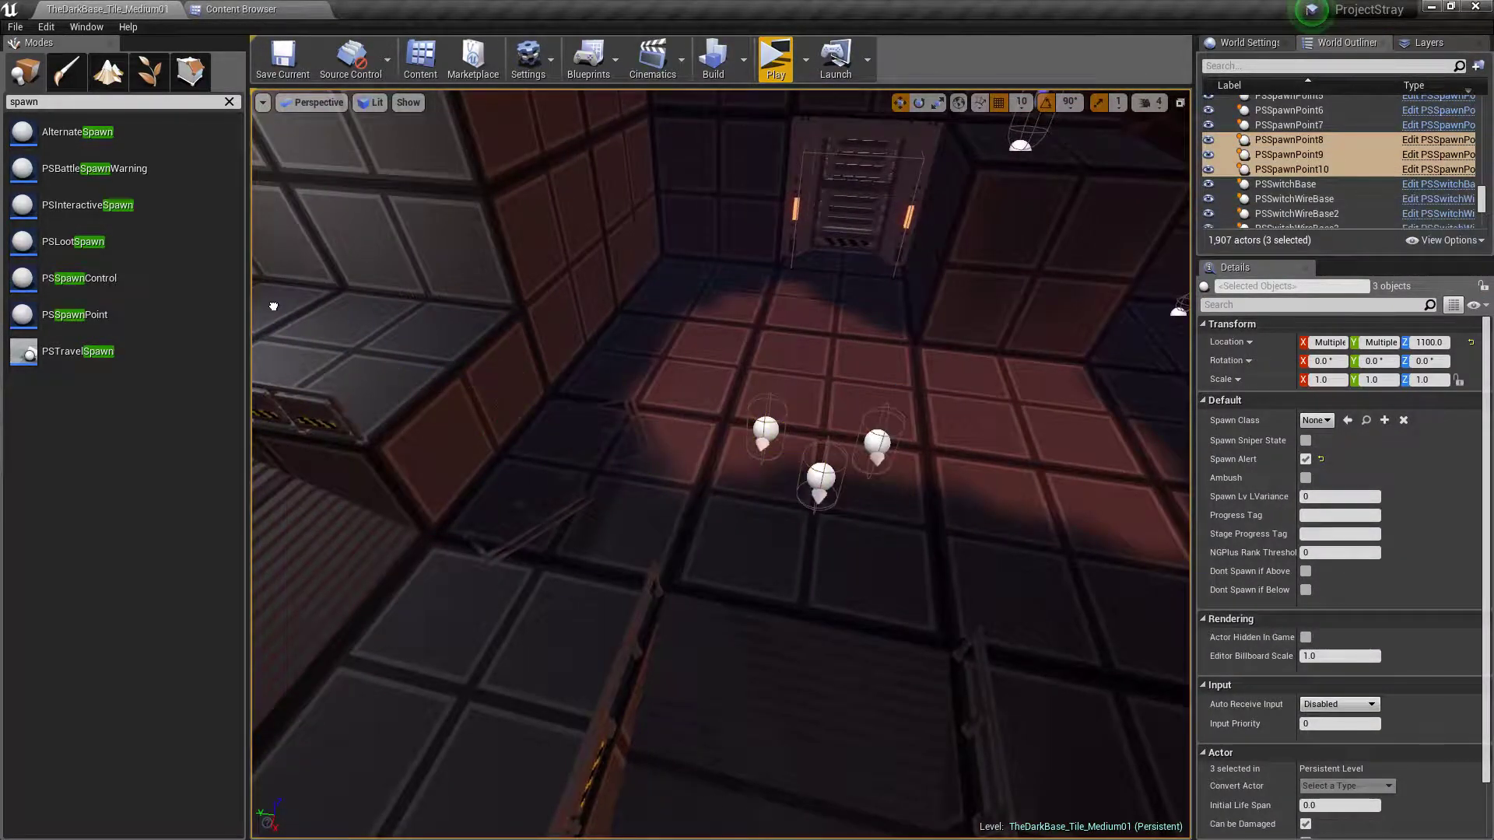
mouse_move(654, 442)
right_down()
mouse_move(692, 335)
mouse_move(663, 448)
right_up()
right_drag(994, 353, 1113, 352)
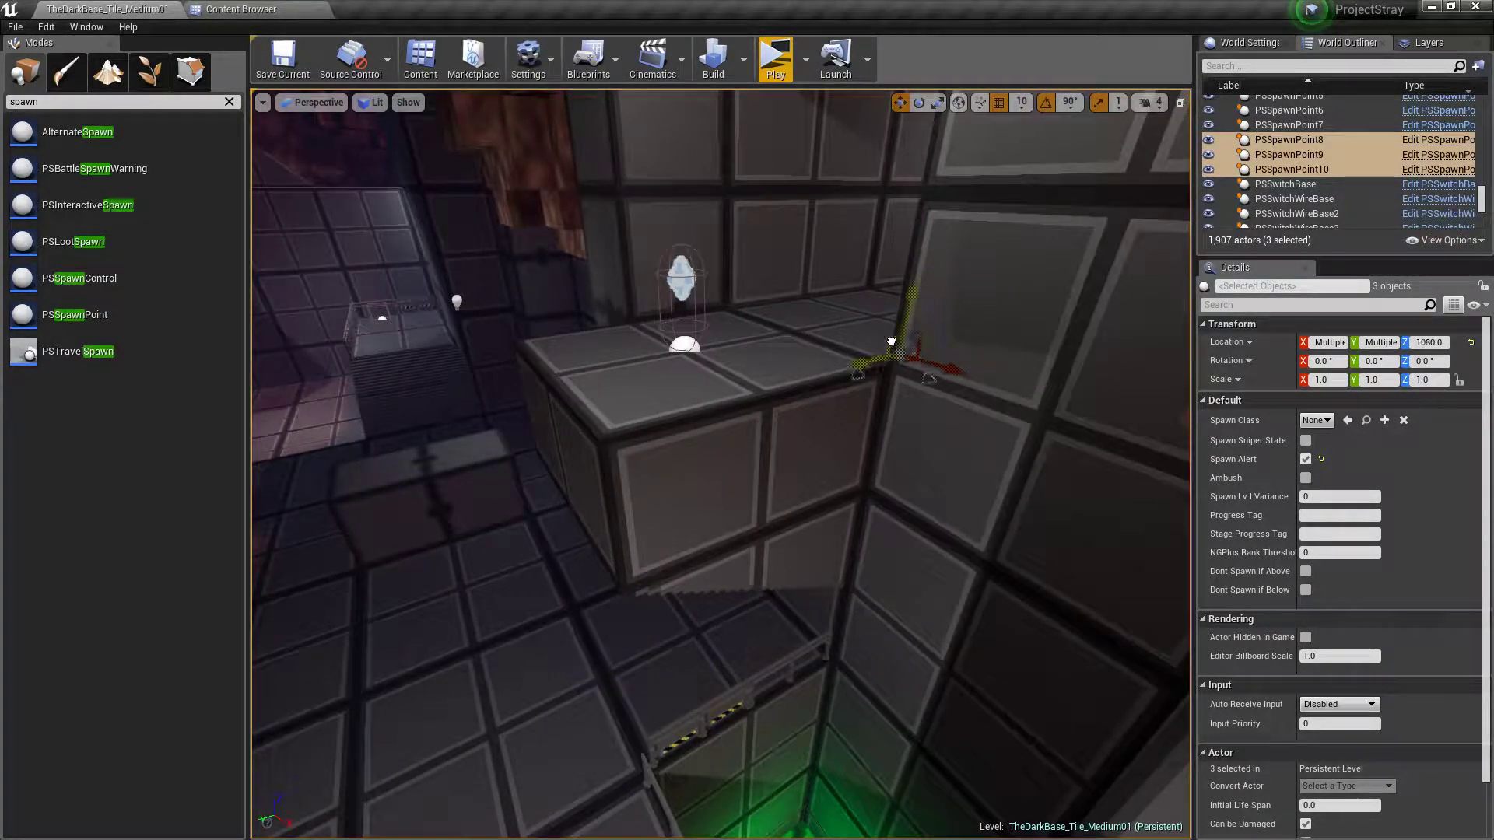
drag(891, 341, 500, 581)
mouse_move(500, 580)
right_down()
mouse_move(440, 638)
mouse_move(505, 581)
right_up()
Snap the three copied spawn points to the lower floor, raise them to Z 600.125, and clear the selection
key(End)
right_drag(759, 555, 662, 642)
key(f)
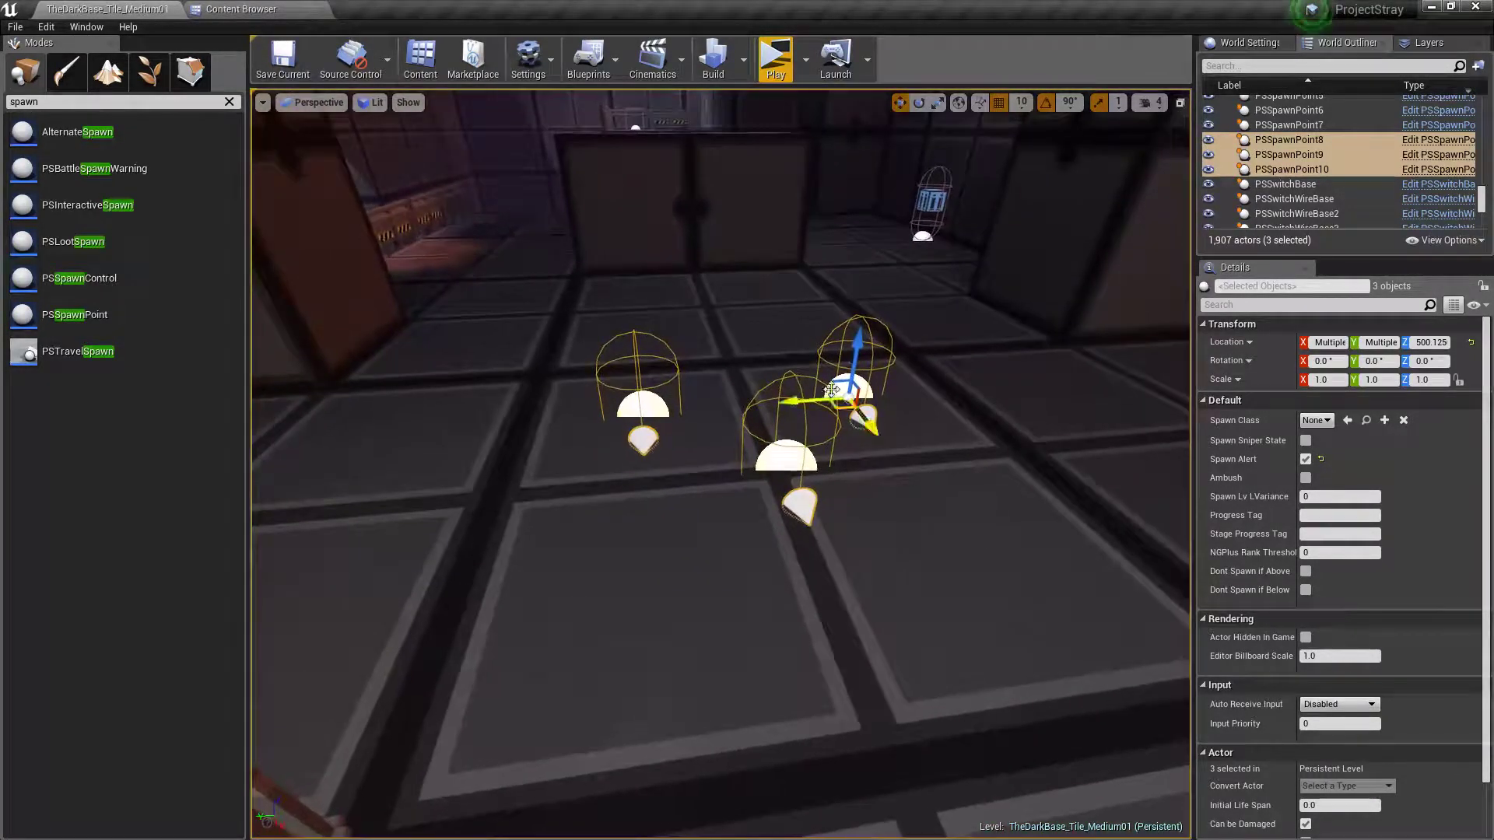
drag(856, 352, 856, 266)
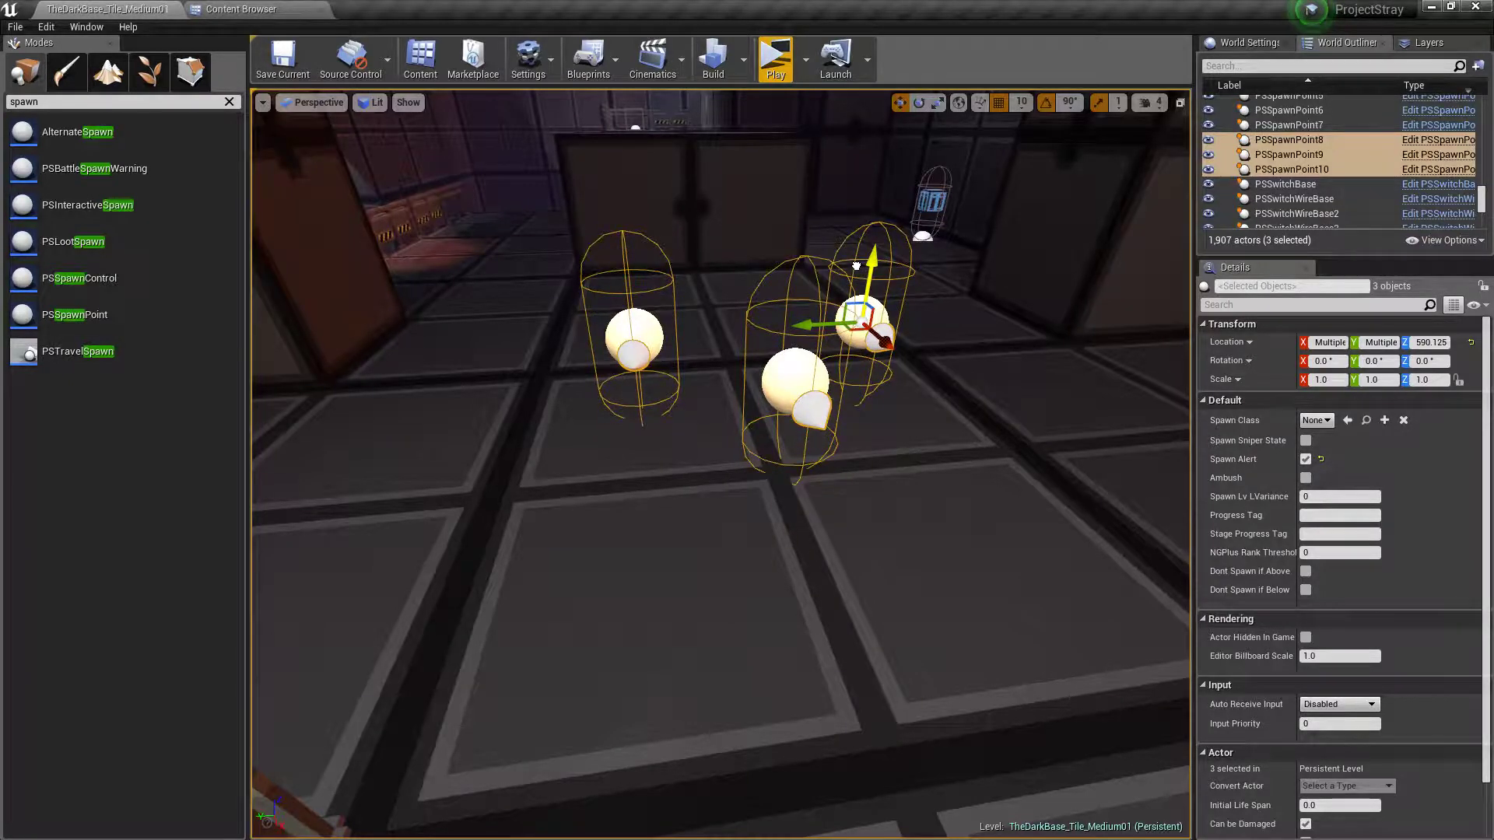
click(894, 465)
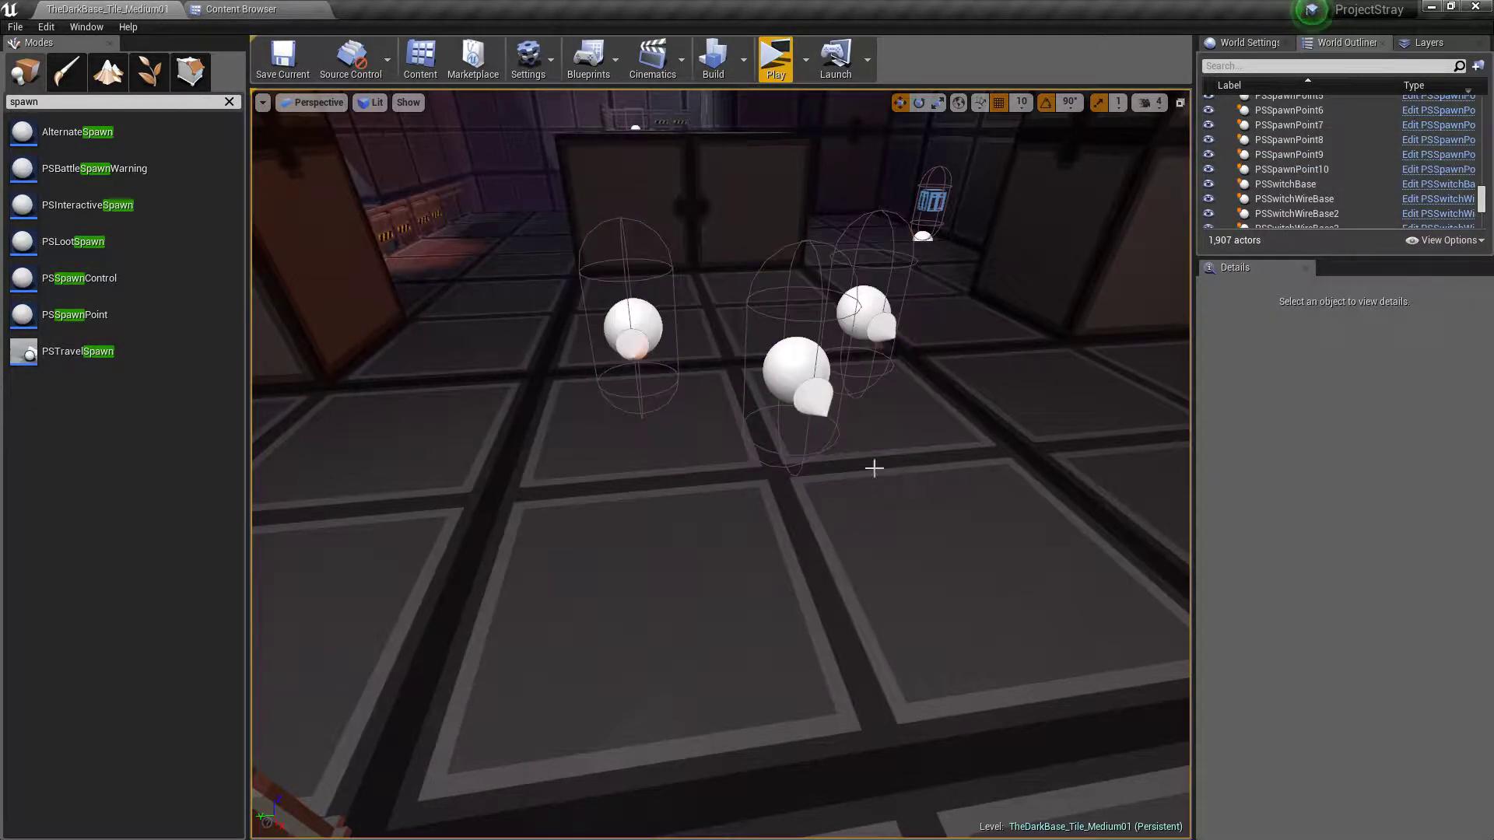
Select the three spawn points on the lower floor together and shift them 10 units along Y, then clear the selection
click(795, 367)
ctrl+click(667, 313)
ctrl+click(863, 311)
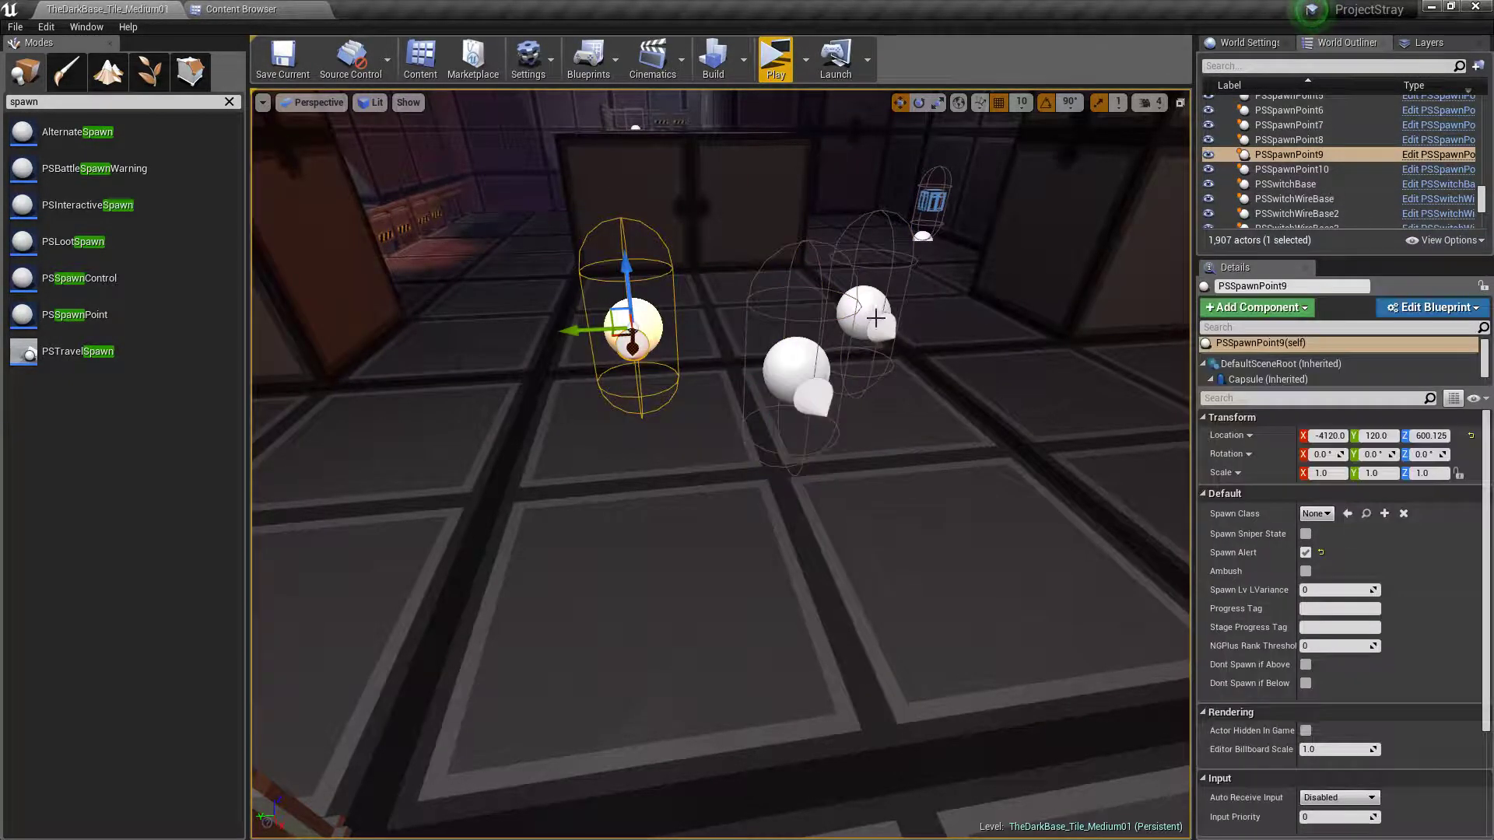
ctrl+click(806, 357)
ctrl+click(874, 312)
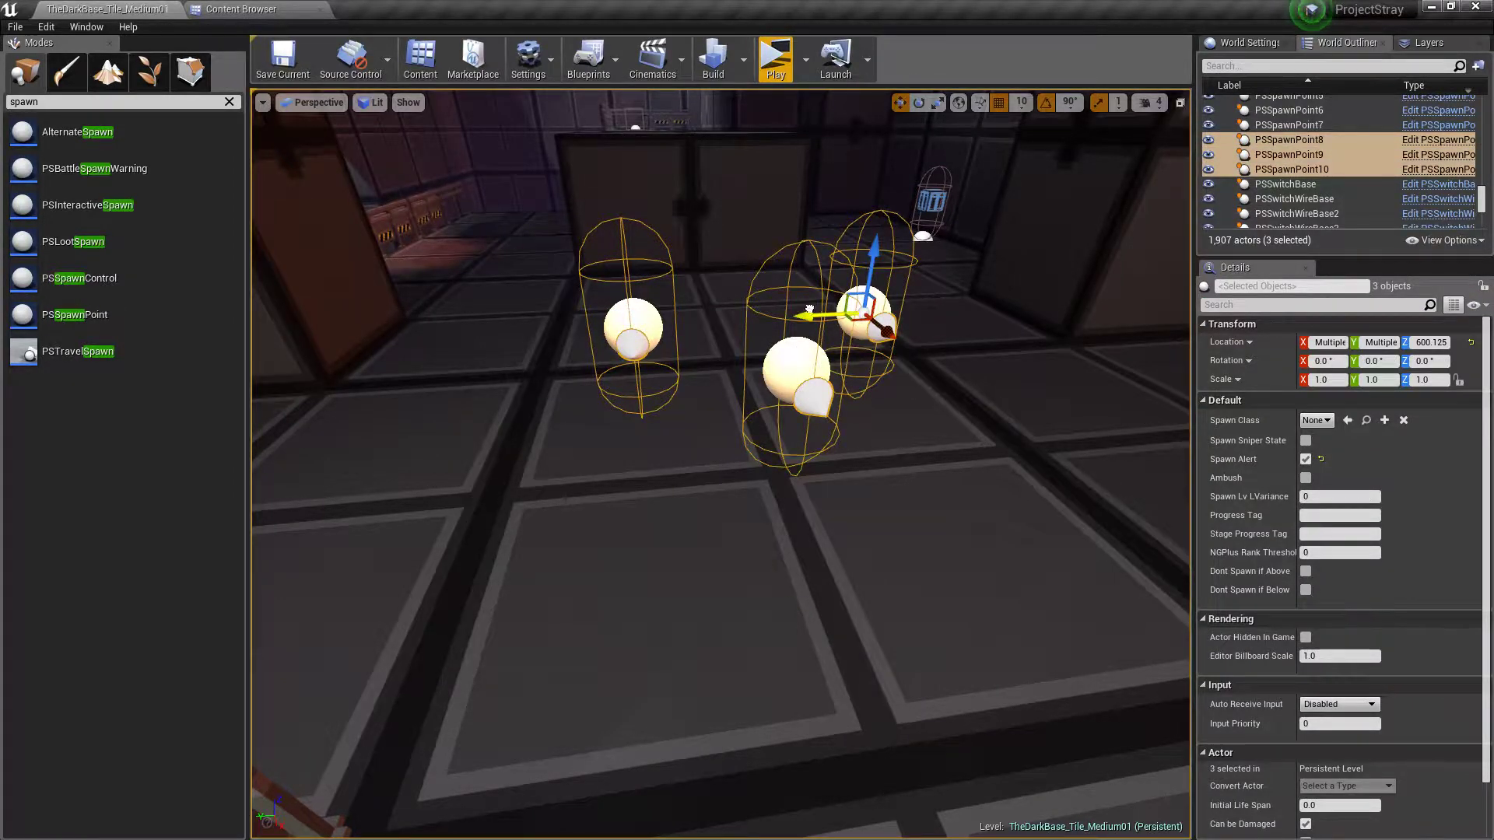
click(818, 322)
click(807, 365)
ctrl+click(643, 319)
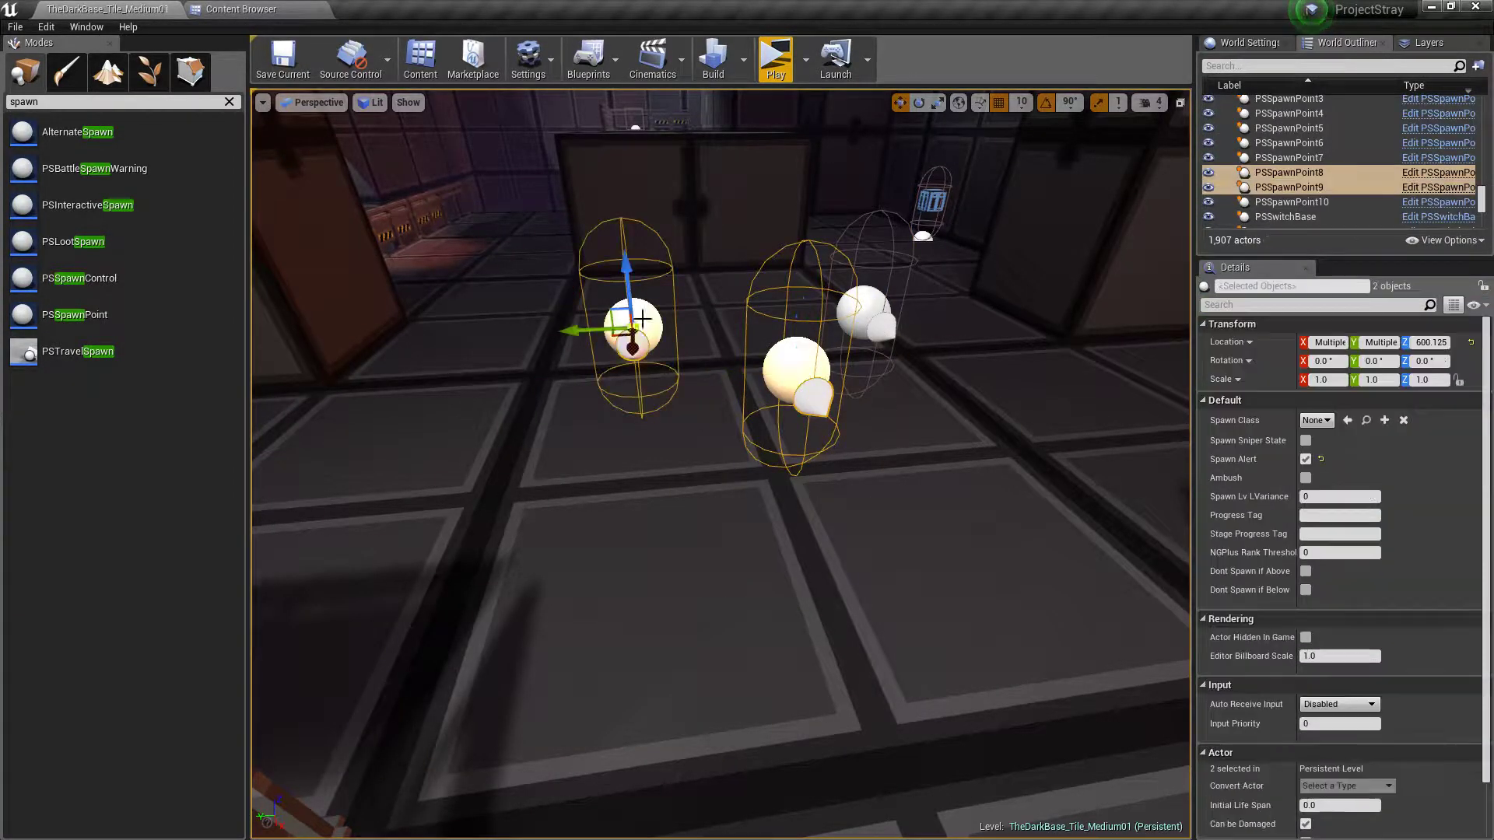
ctrl+click(868, 305)
drag(805, 317, 797, 319)
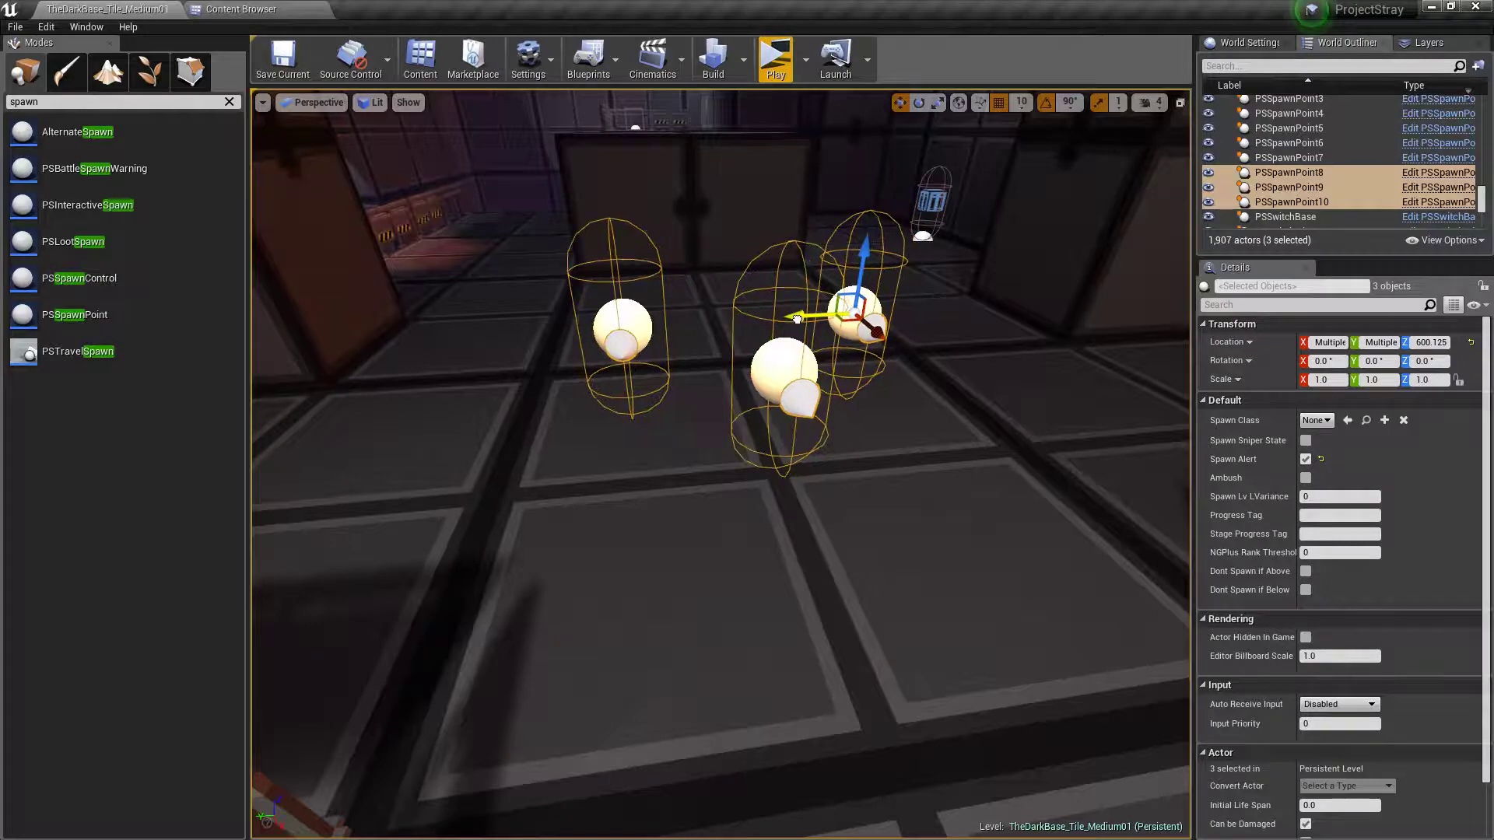
key(Escape)
Duplicate the three spawn points beside the acid pit and move the copies along X toward the far side of the tile
right_drag(844, 434, 814, 490)
key(s)
key(w)
click(536, 441)
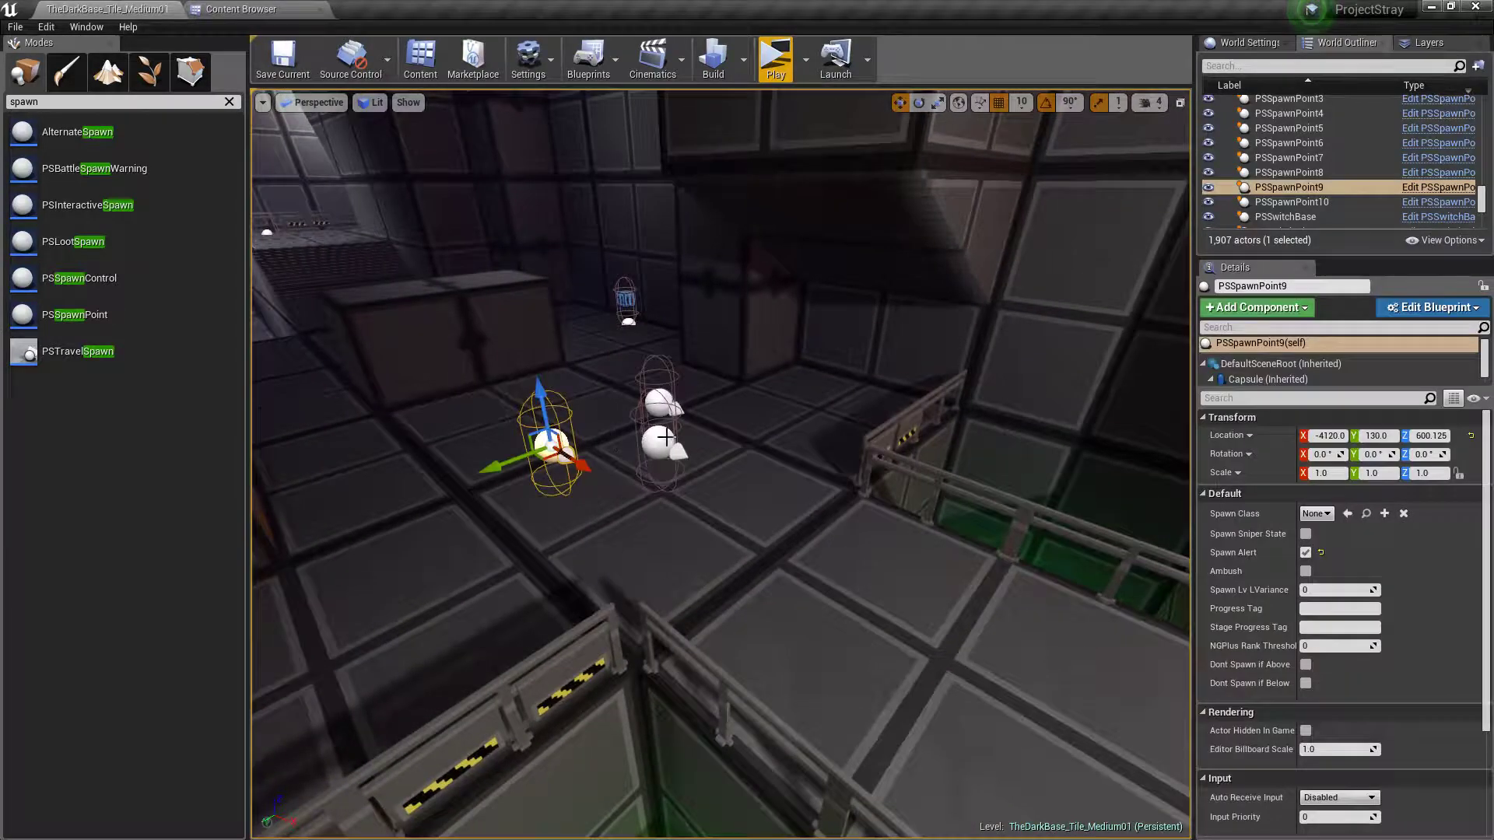
ctrl+click(656, 445)
ctrl+click(659, 403)
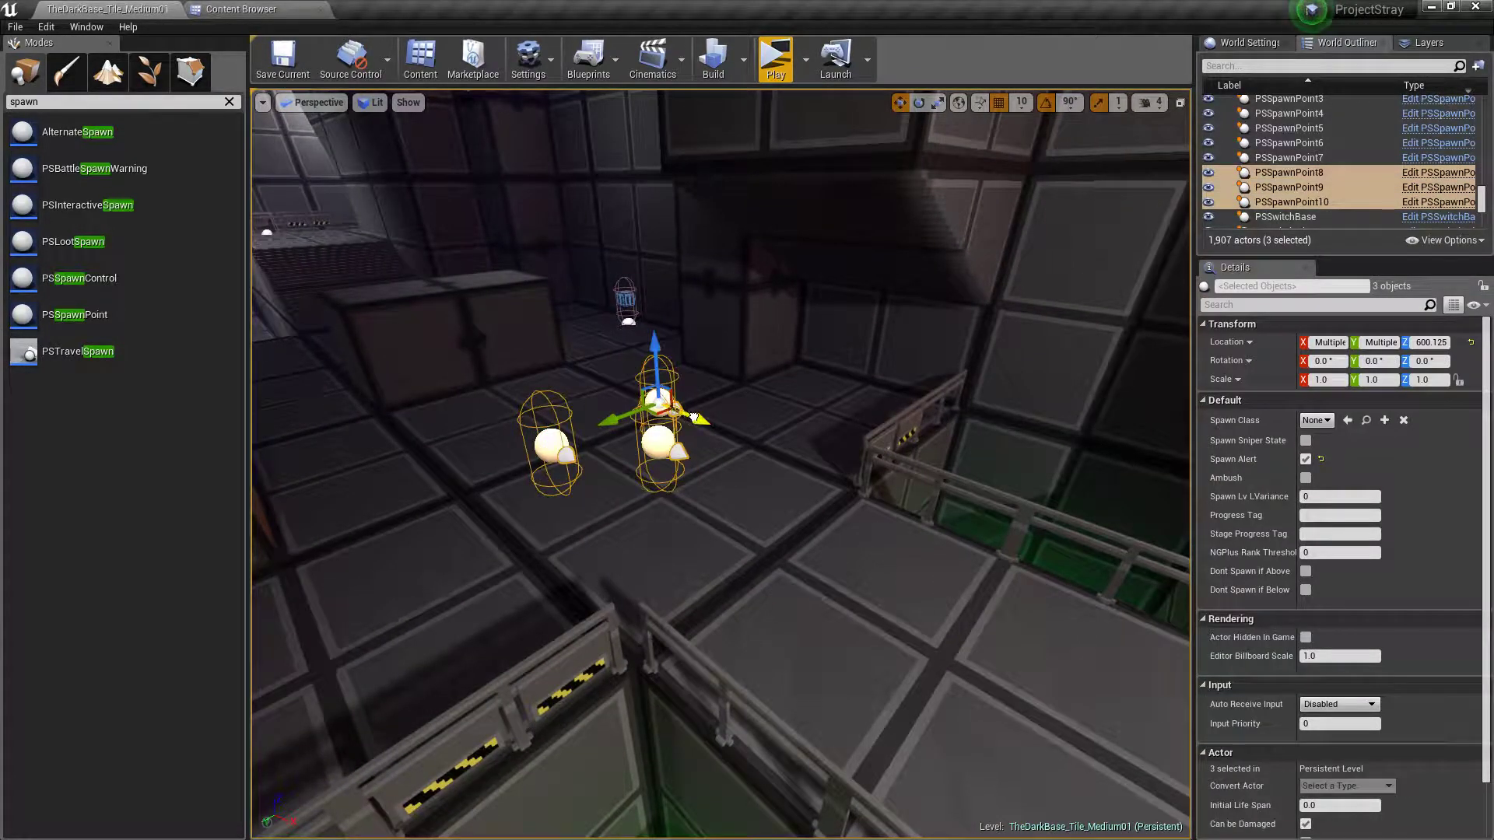
alt+drag(693, 418, 1060, 578)
right_drag(1060, 577, 1140, 614)
key(s)
key(d)
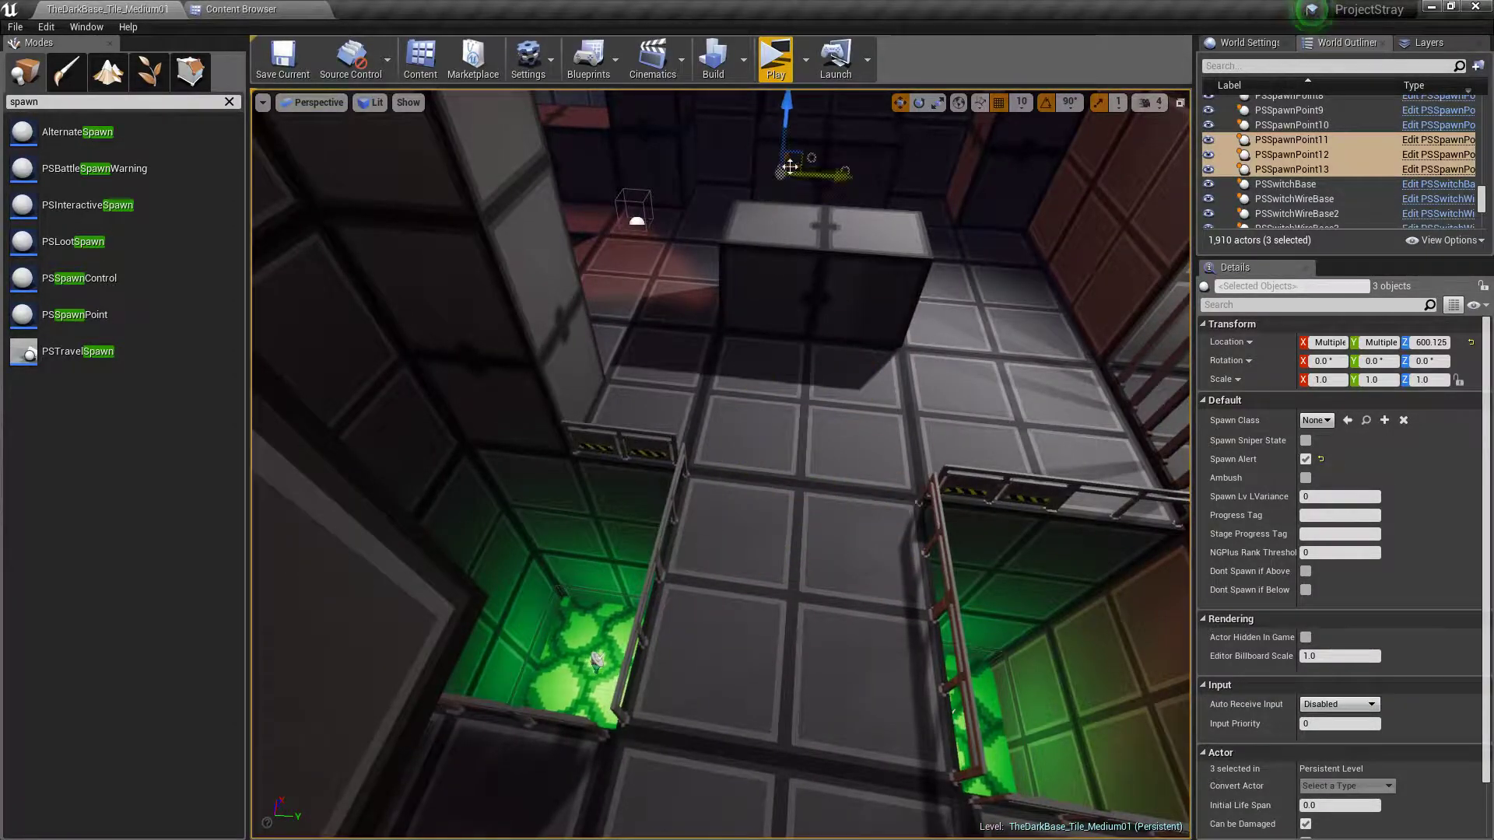
key(w)
Move the three newest spawn points into the red-lit room onto the open floor near the door
right_drag(790, 167, 965, 82)
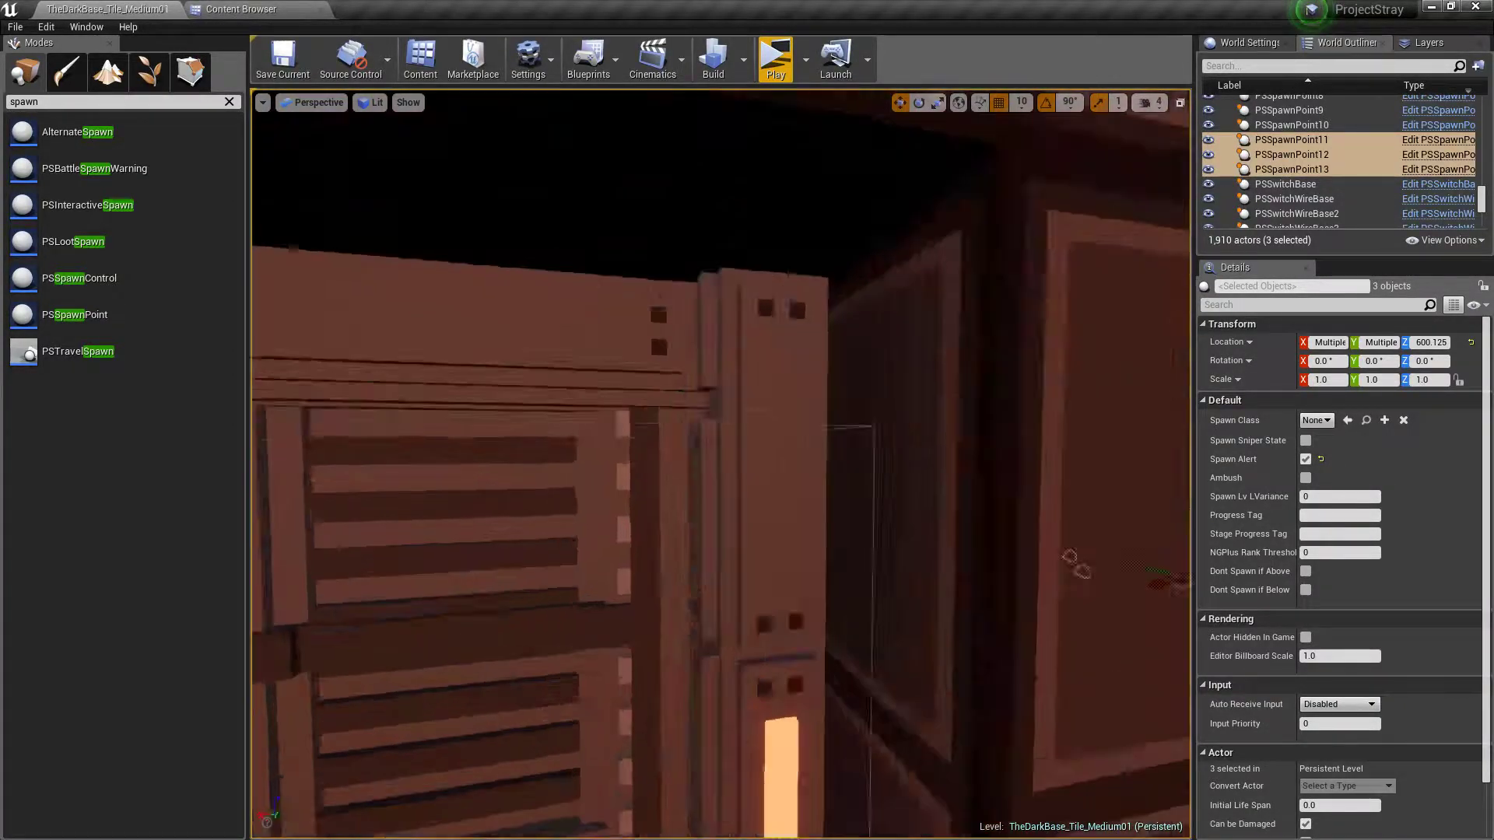
right_drag(405, 89, 404, 127)
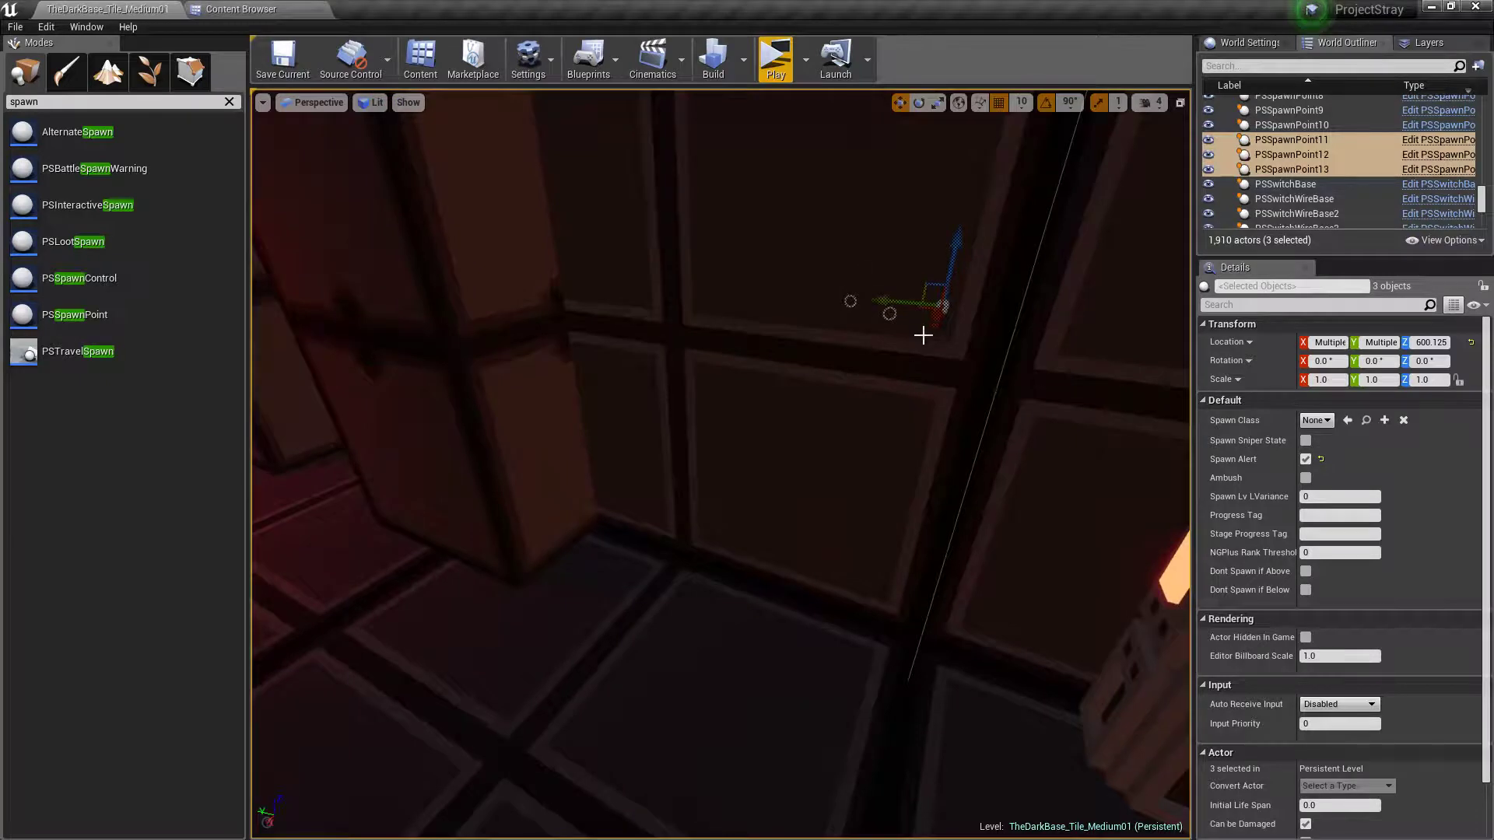
drag(923, 310, 391, 436)
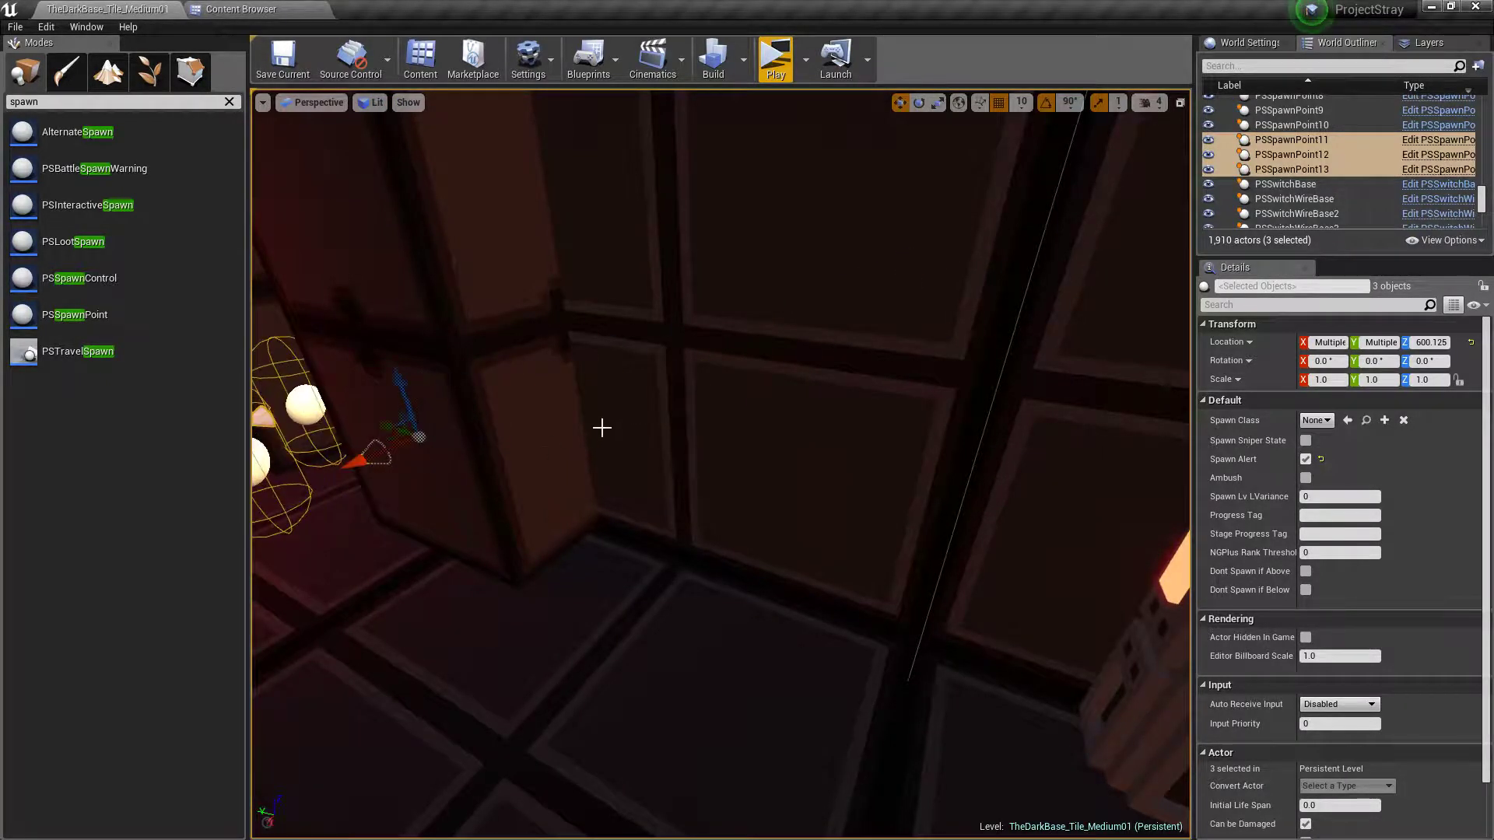
right_drag(600, 428, 358, 327)
right_drag(791, 438, 766, 627)
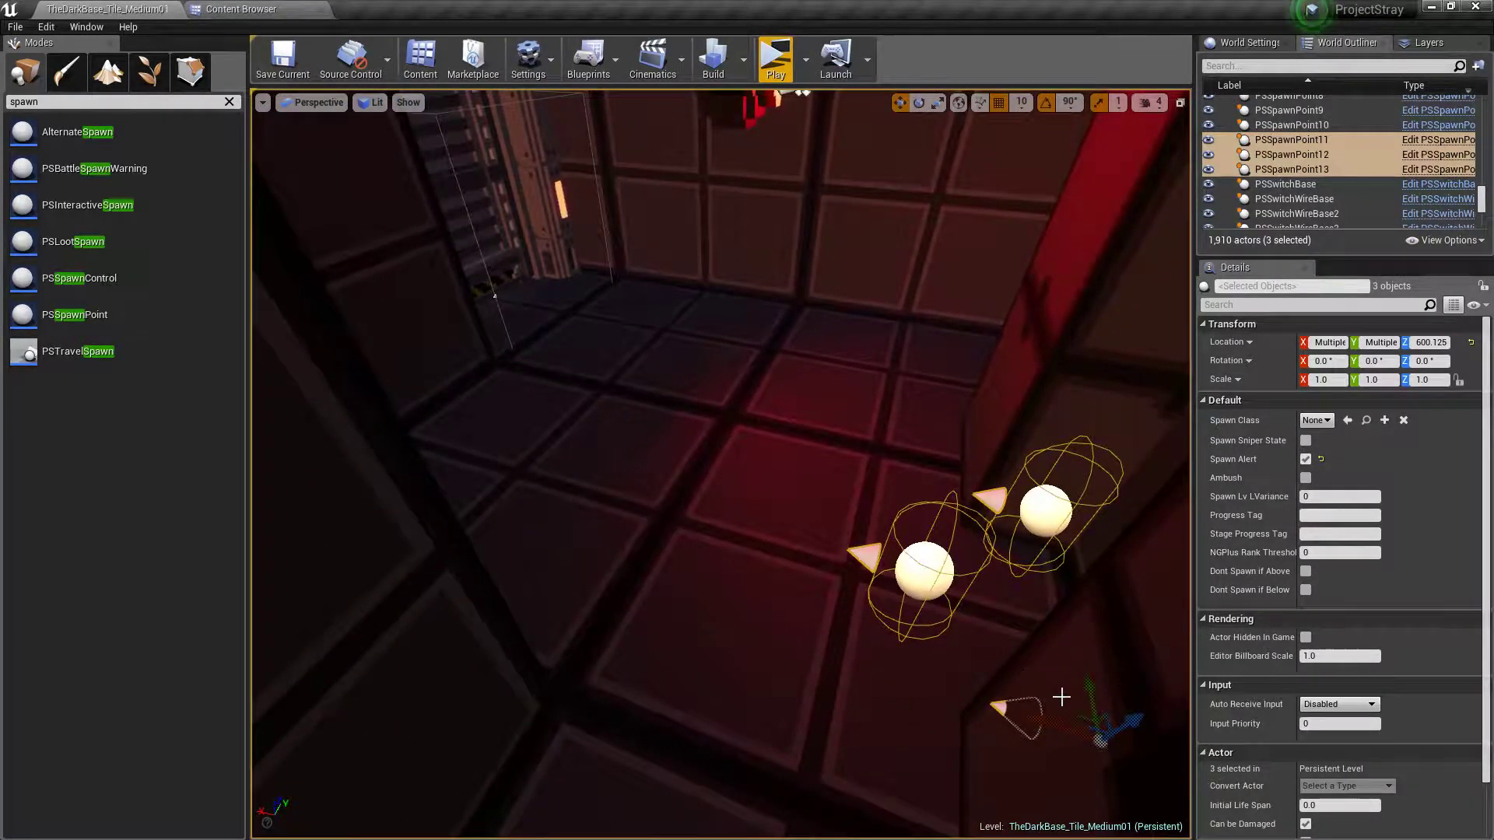
drag(1077, 719, 696, 375)
Rotate the three spawn points in the red-lit room to -90° about Z and reposition them together on its floor
key(e)
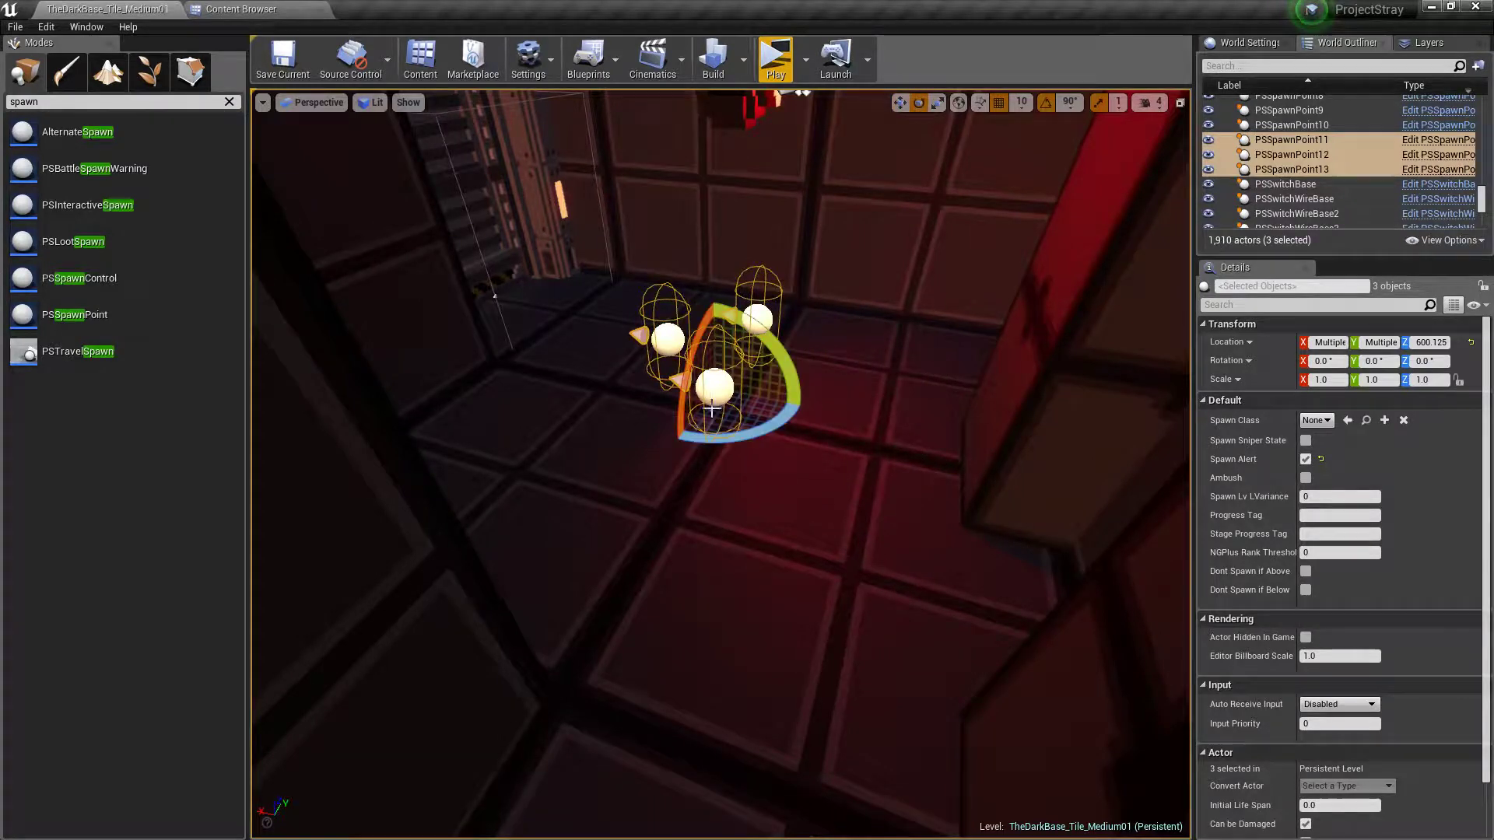
drag(736, 441, 828, 442)
key(w)
right_drag(828, 443, 589, 419)
drag(588, 442, 825, 674)
mouse_move(825, 674)
right_down()
mouse_move(685, 654)
mouse_move(842, 651)
right_up()
key(Escape)
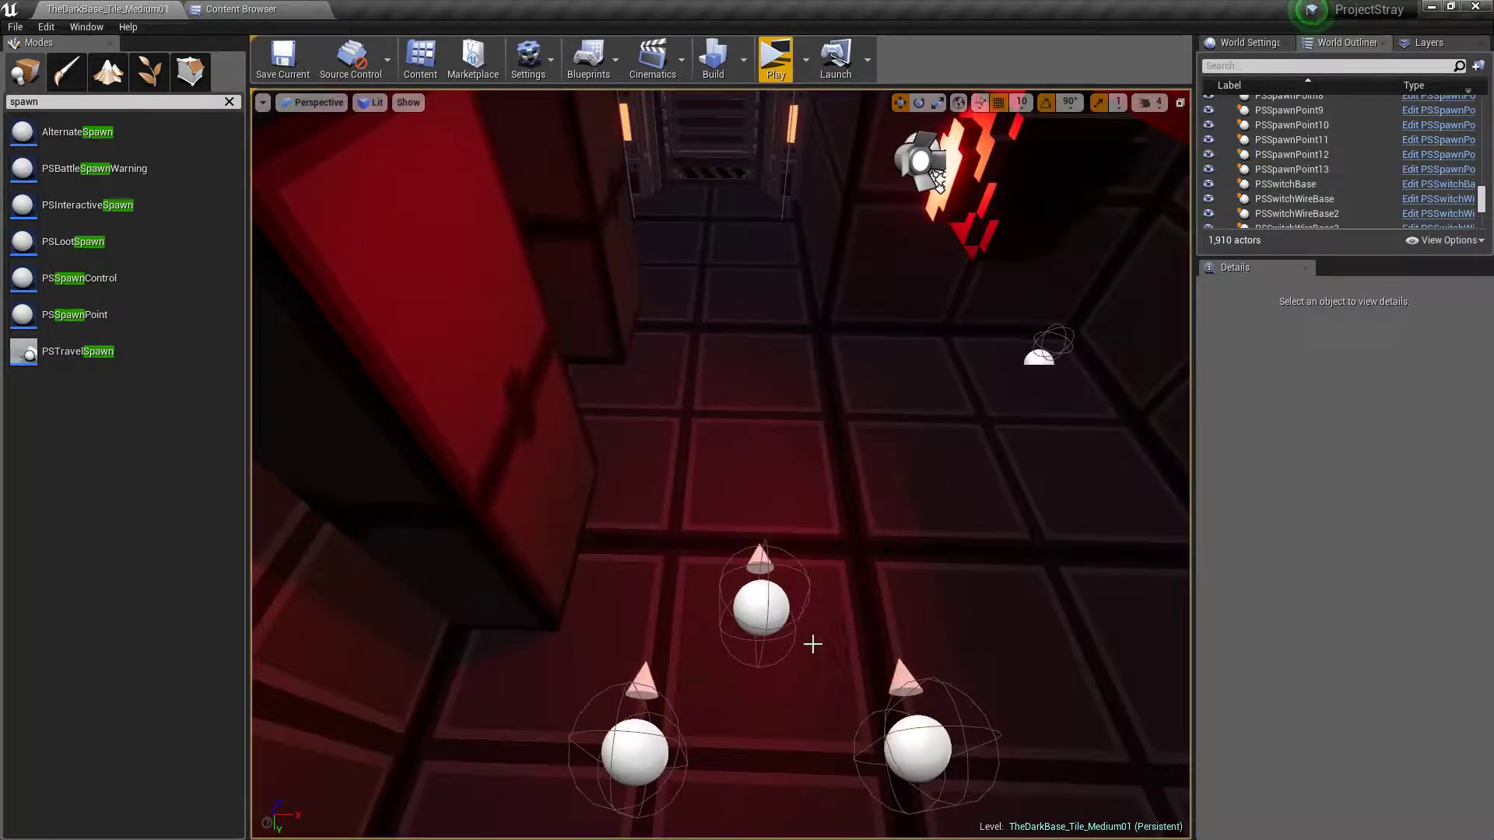
Move the front spawn point of the red-lit room's trio to X -20, Y 1000 and clear the selection
click(758, 611)
right_drag(758, 610, 903, 615)
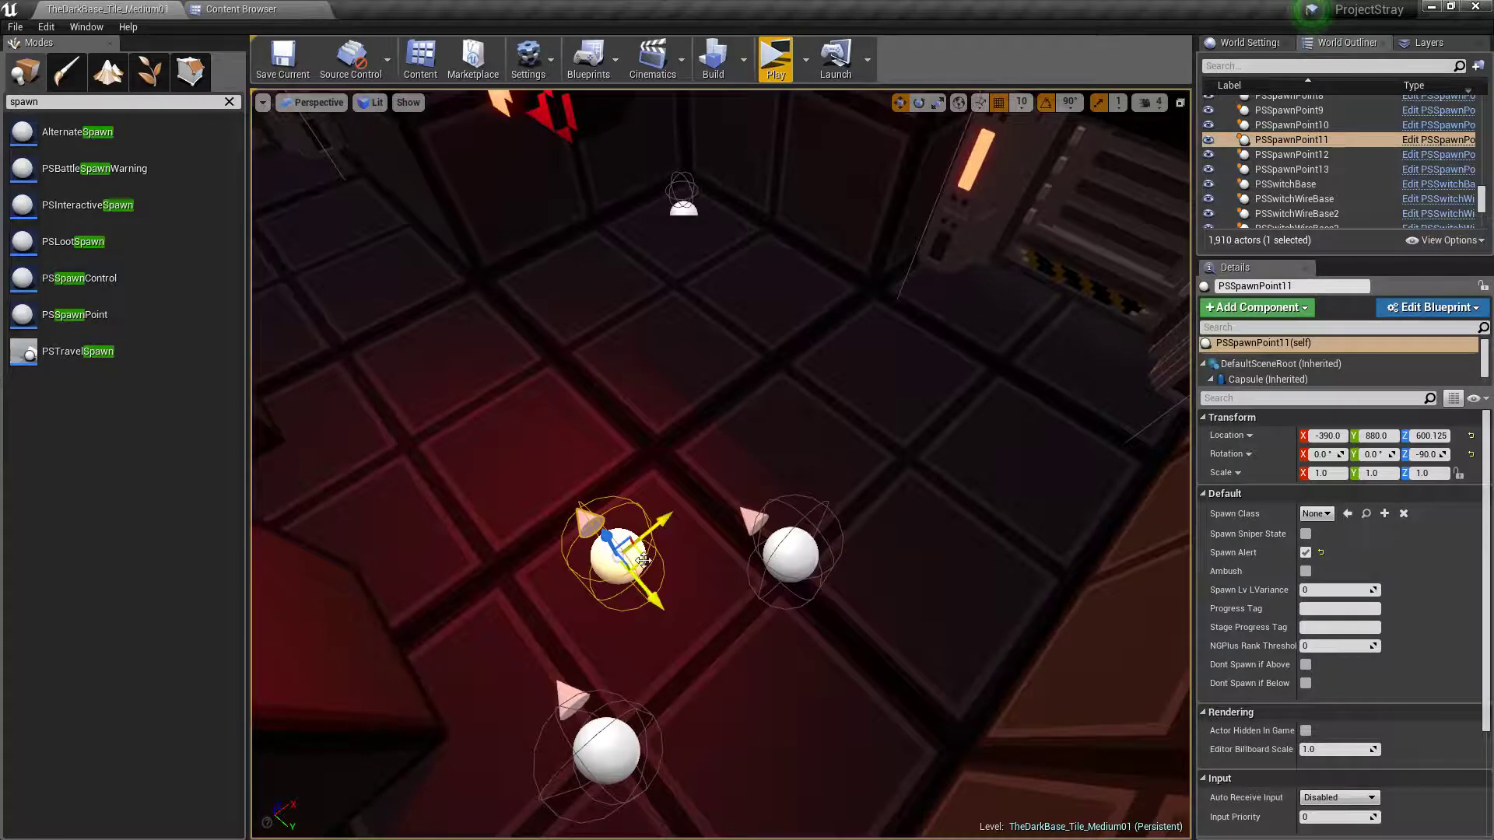
drag(642, 558, 953, 426)
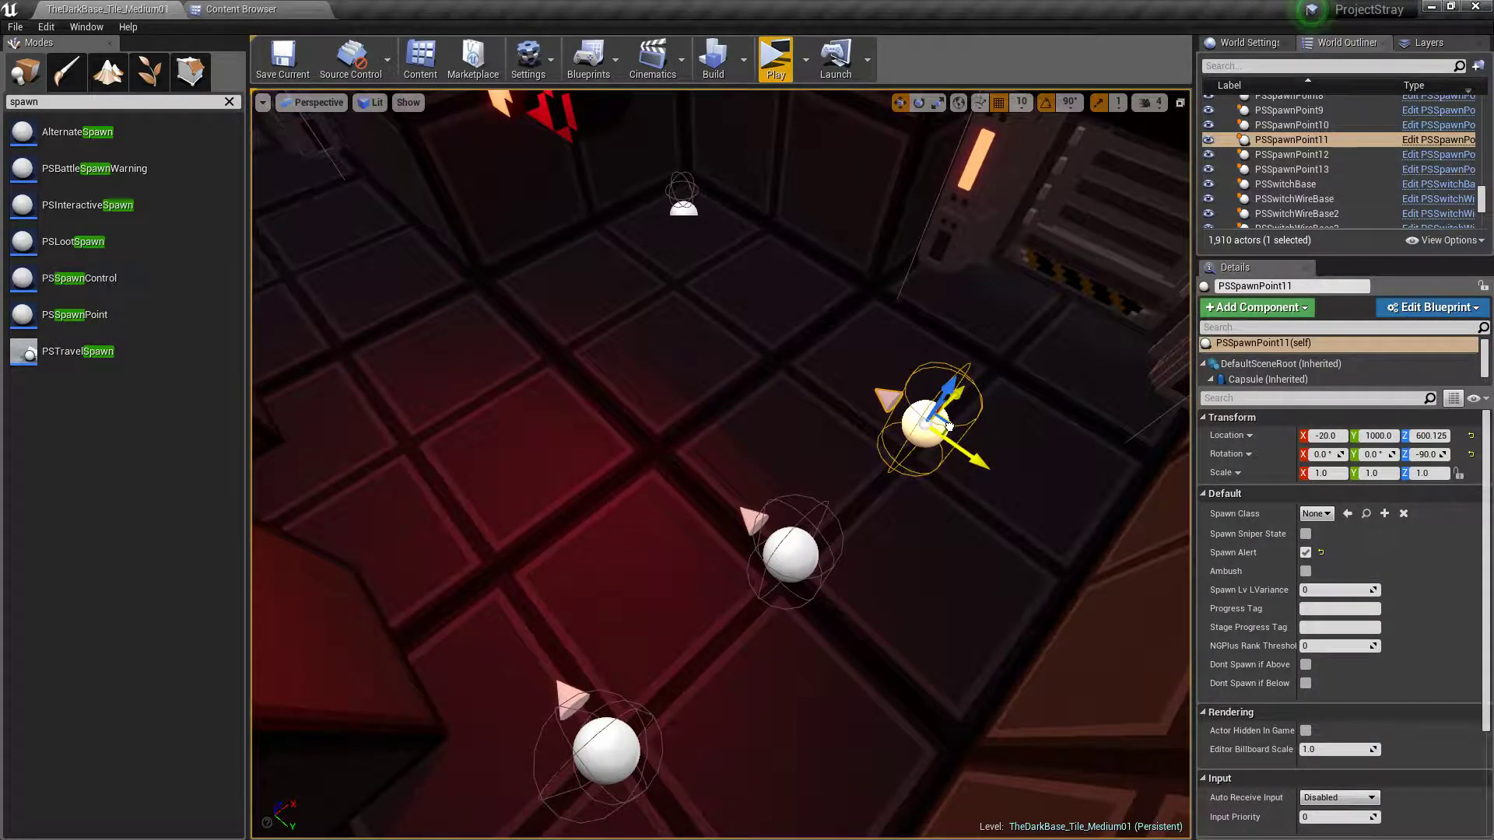
key(e)
drag(944, 498, 937, 505)
key(Escape)
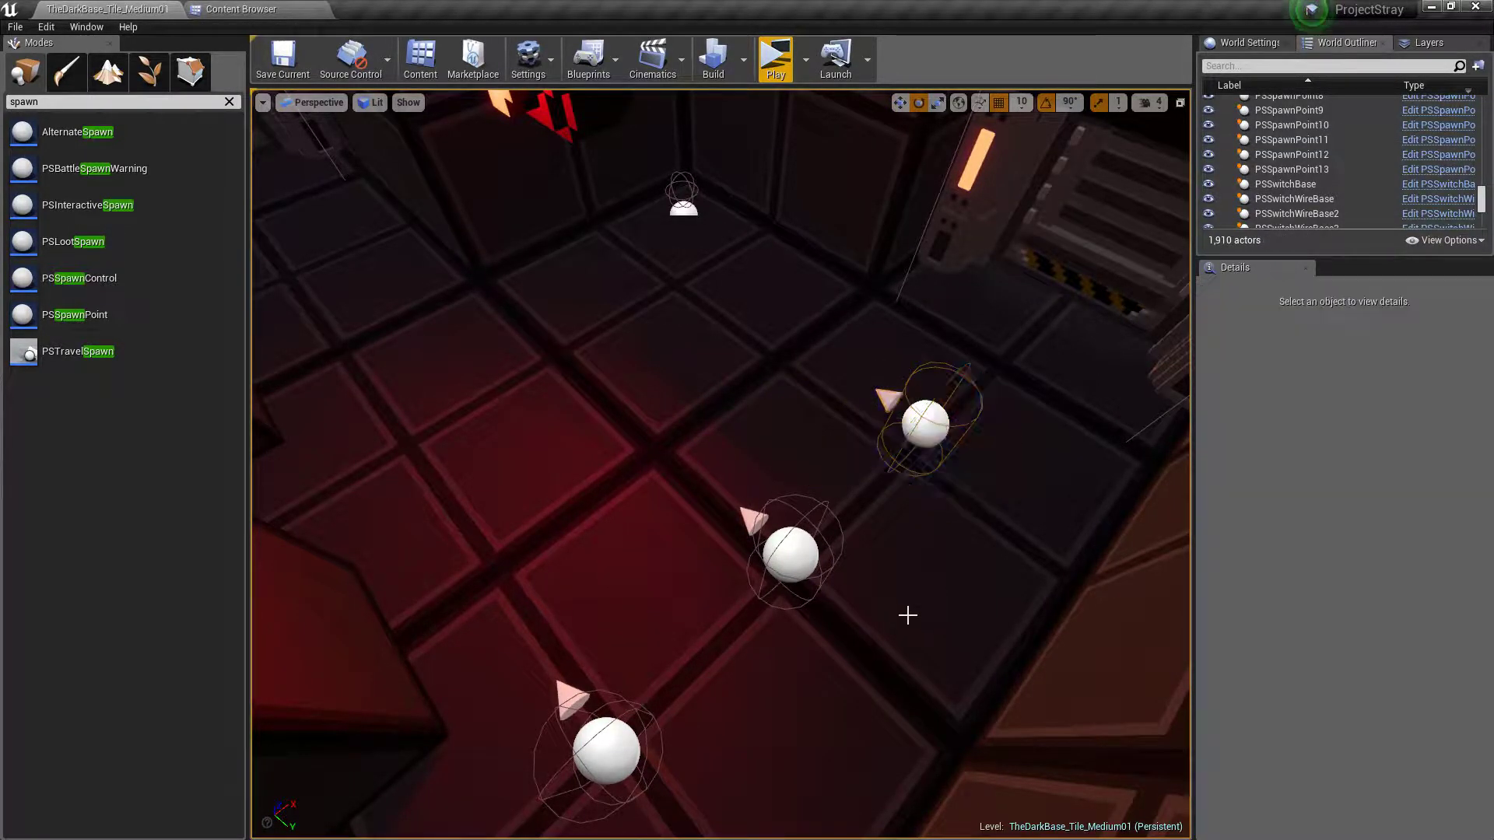
Inspect the PSAmbushEvent above the red floor switch, its settings, and the surrounding area
mouse_move(907, 614)
right_down()
mouse_move(747, 544)
mouse_move(794, 521)
mouse_move(779, 544)
mouse_move(887, 620)
right_up()
click(661, 510)
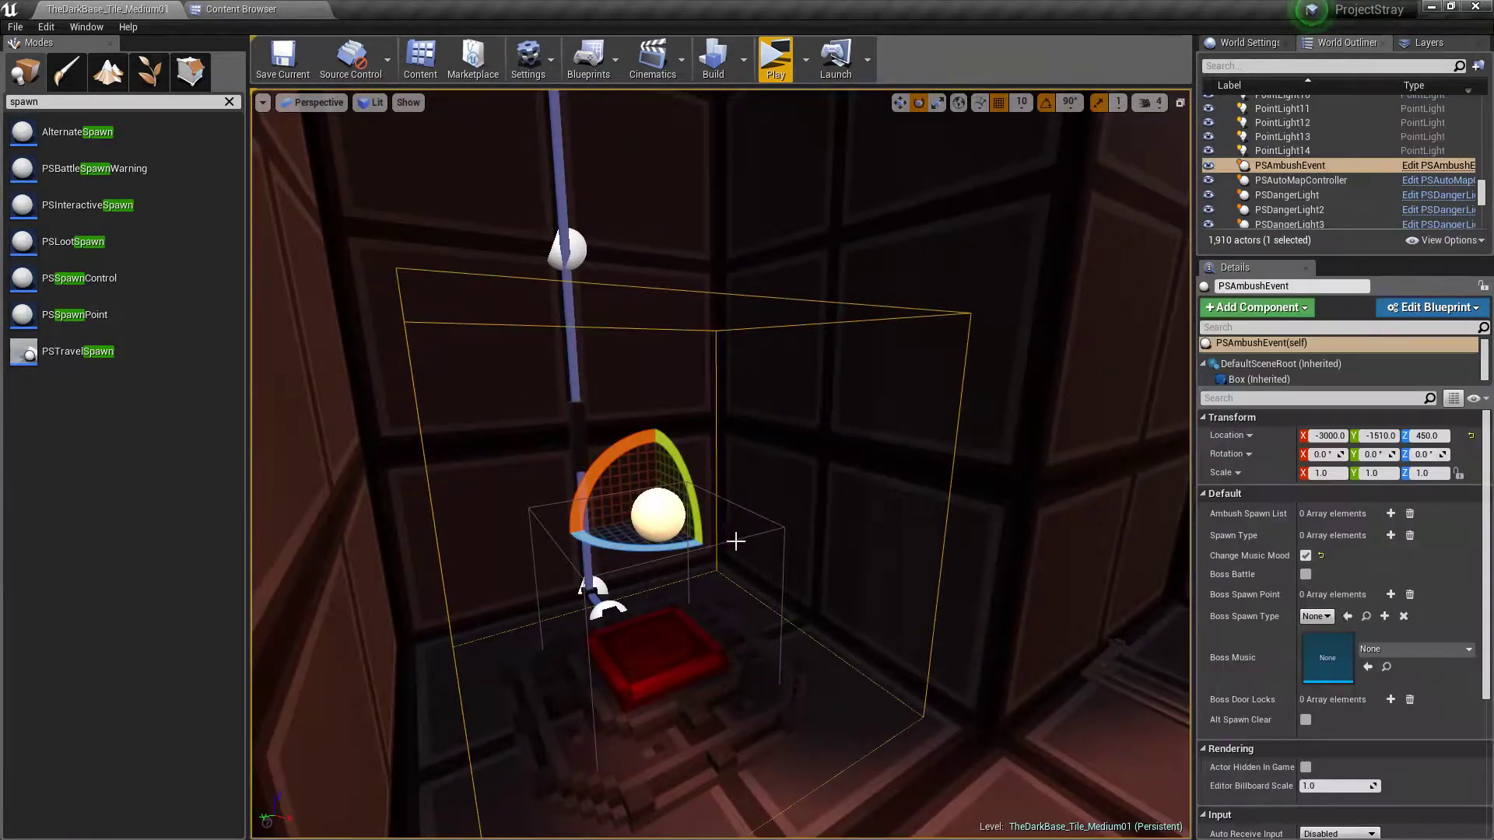
right_drag(973, 649, 977, 647)
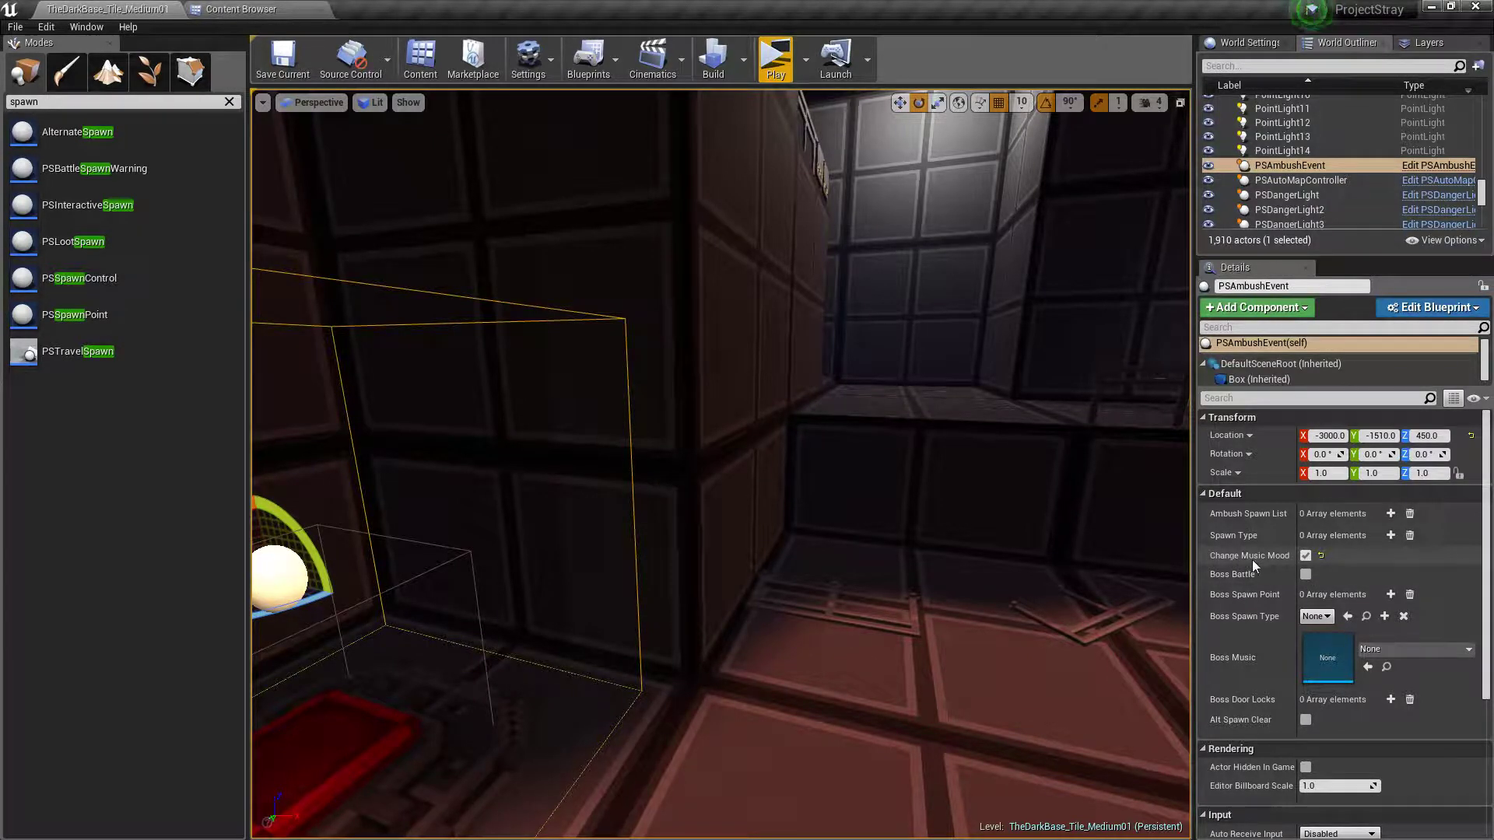
right_drag(924, 670, 1281, 702)
right_drag(933, 695, 868, 654)
key(Escape)
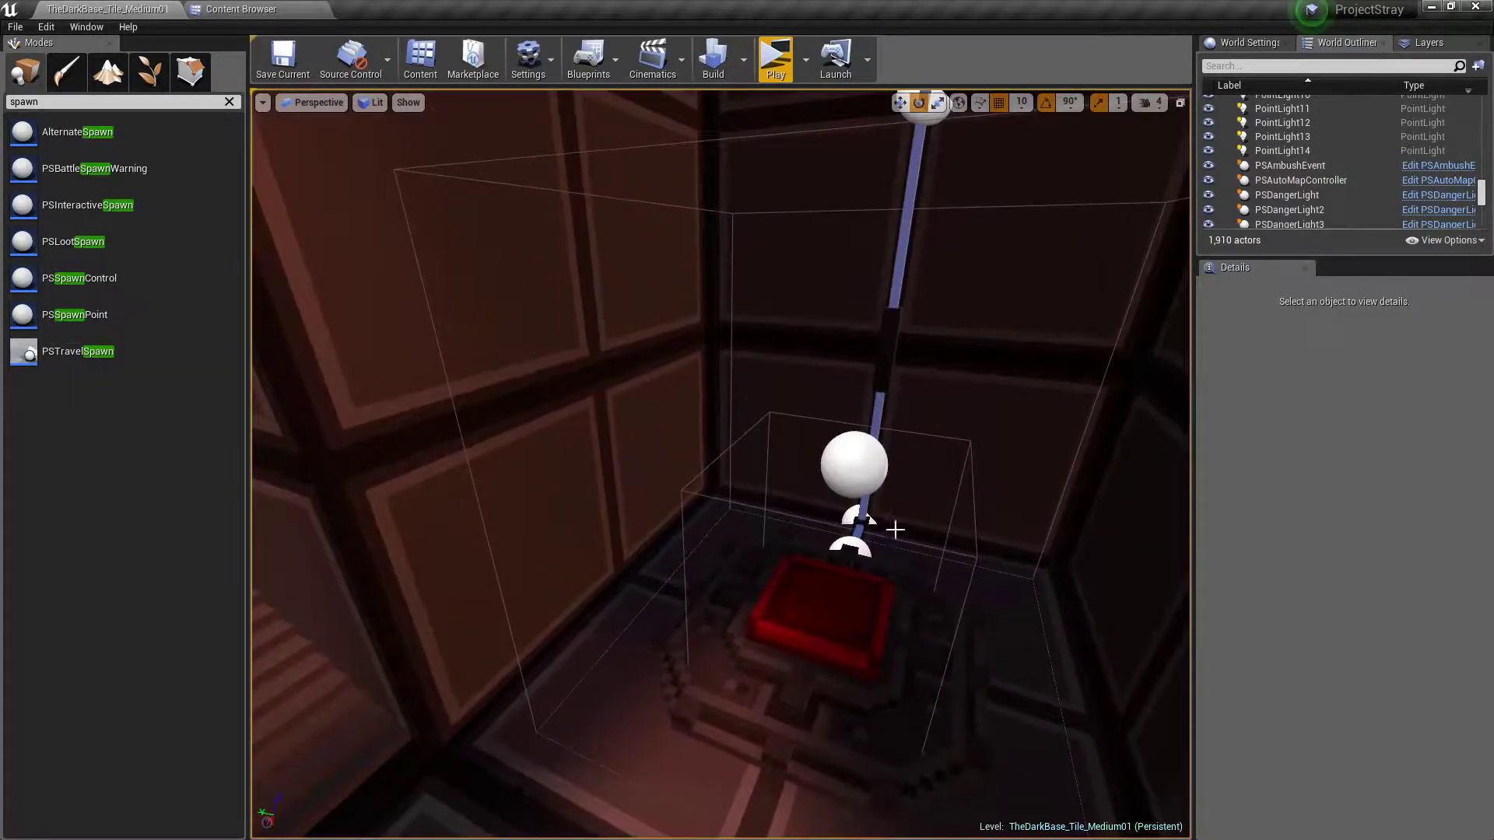
Select the PSAmbushEvent above the red floor switch and add eight empty elements to its Ambush Spawn List
click(854, 465)
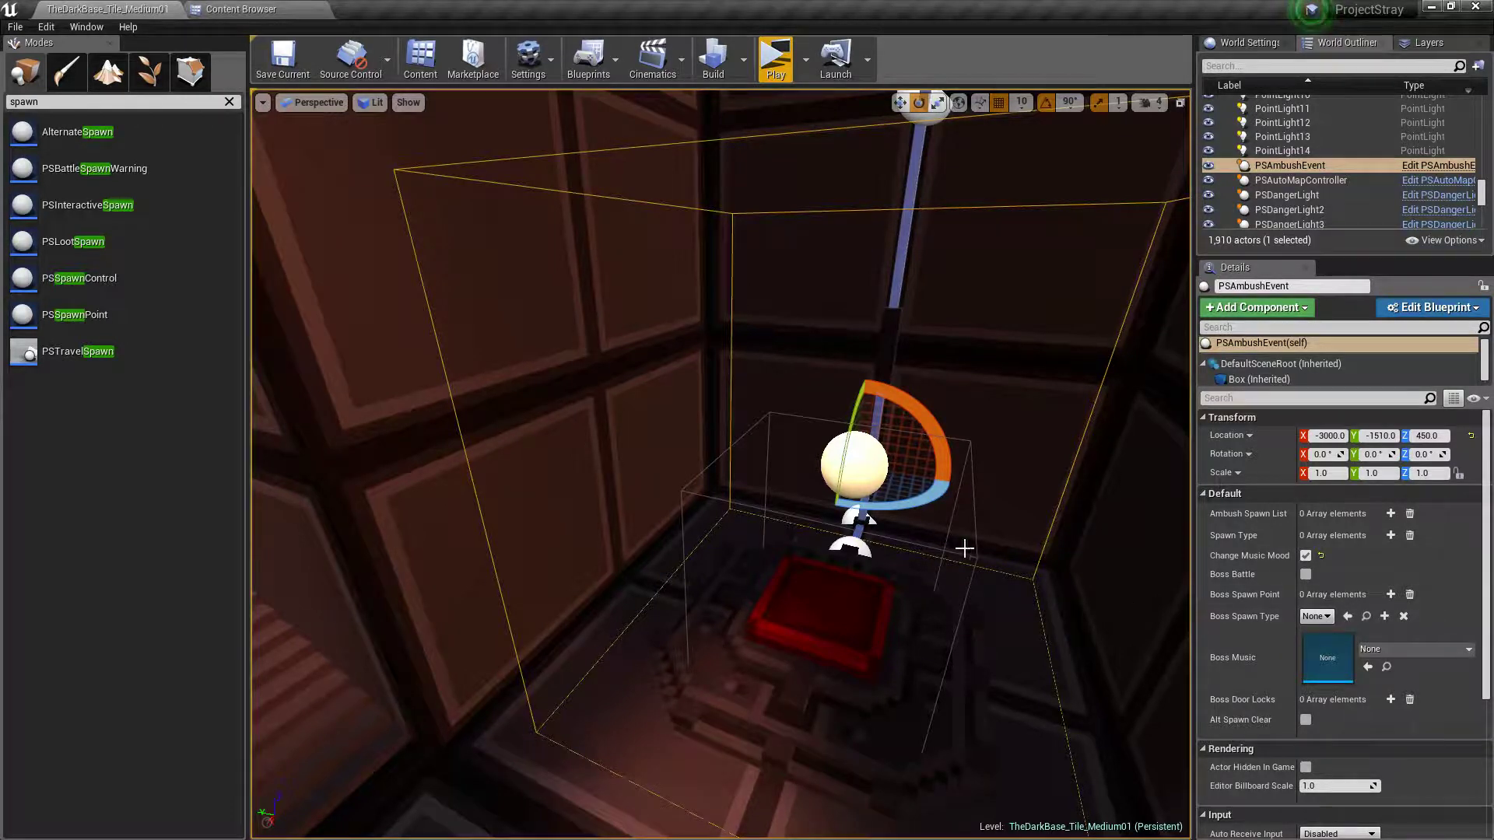
right_drag(965, 548, 1063, 579)
key(s)
key(a)
key(w)
key(d)
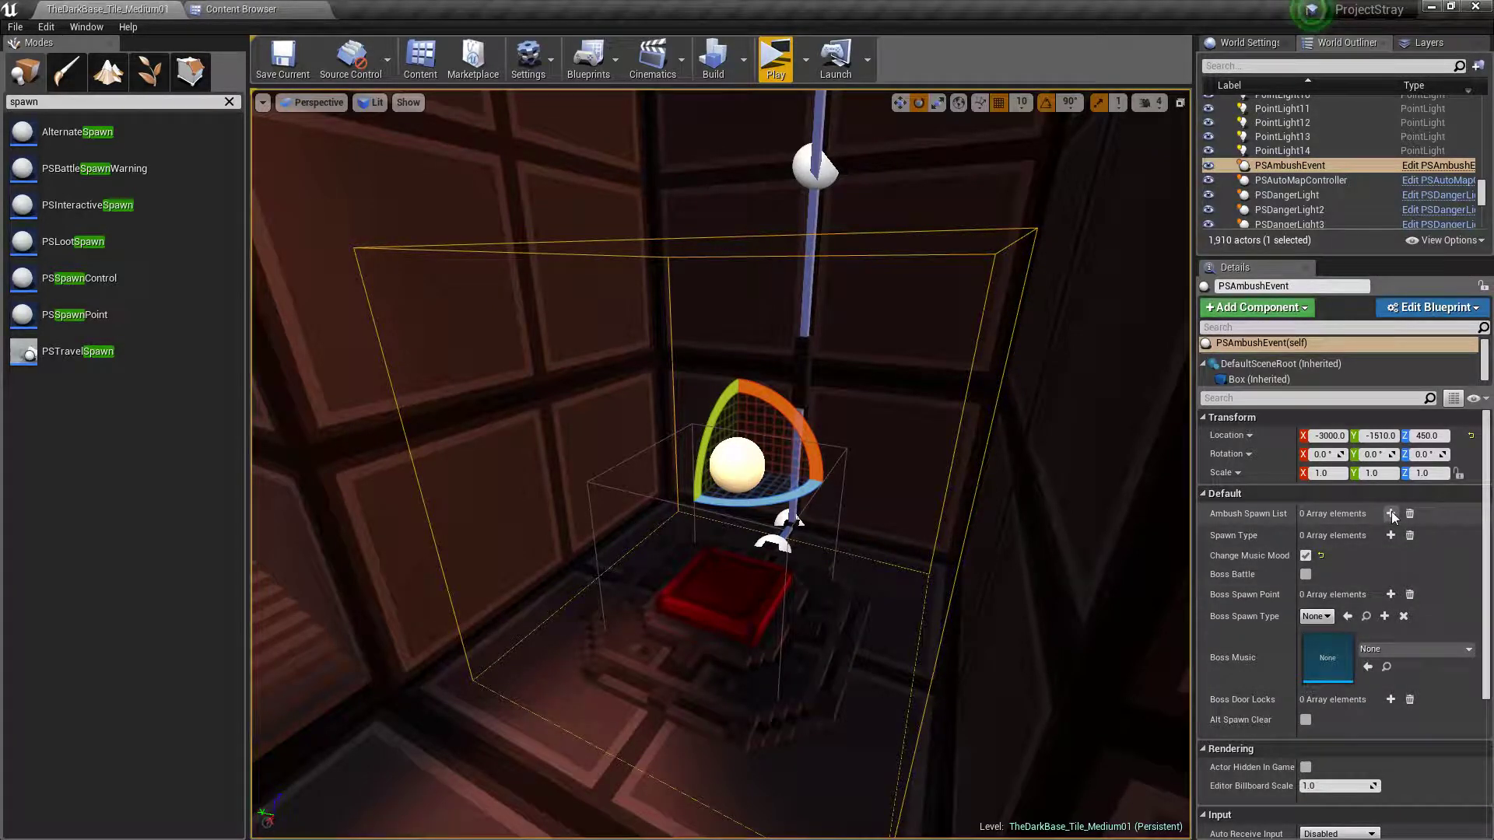
right_drag(1107, 317, 1222, 249)
right_drag(889, 491, 728, 510)
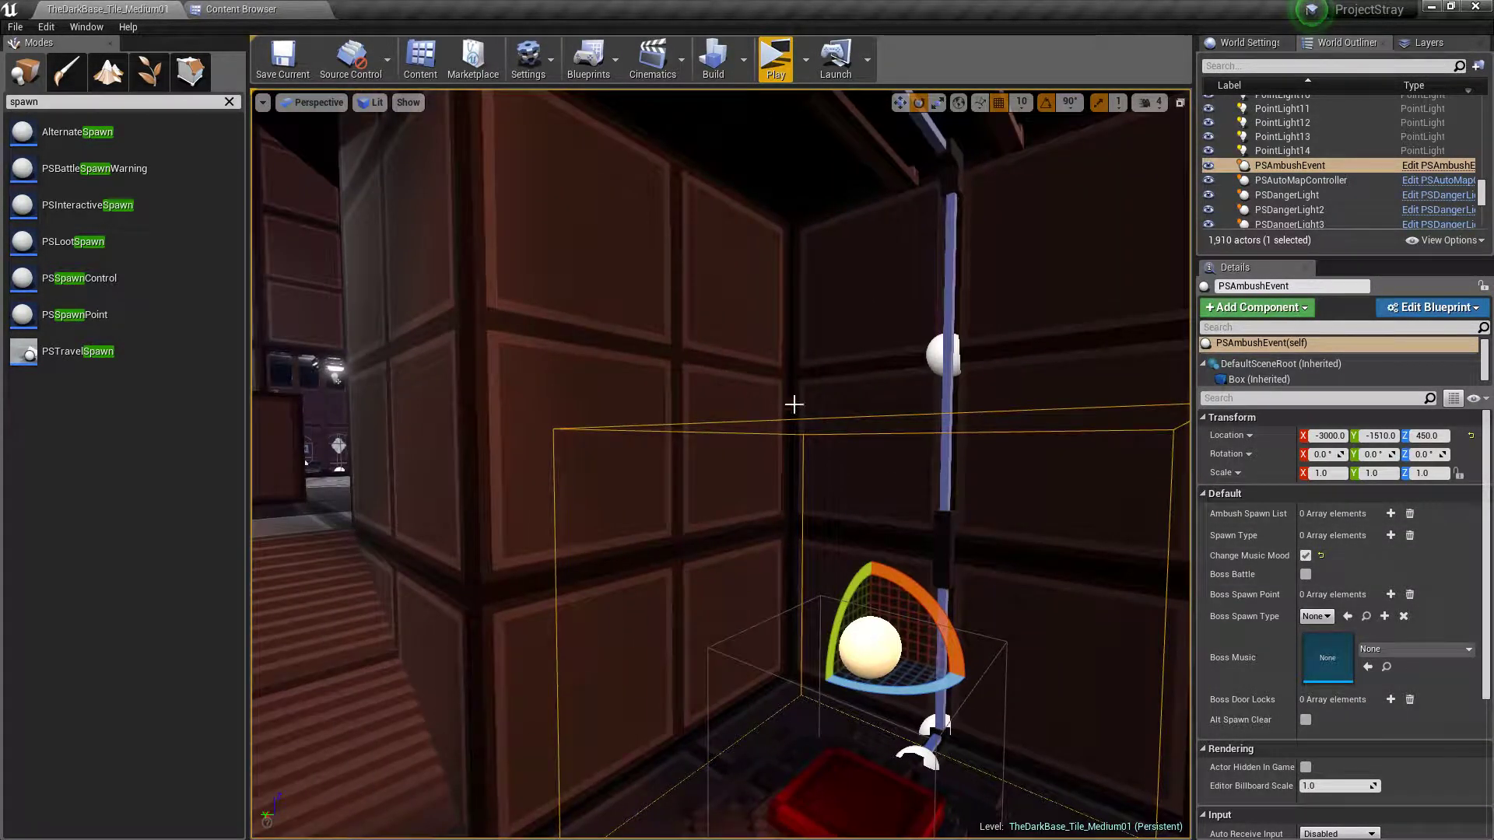
right_drag(893, 414, 778, 417)
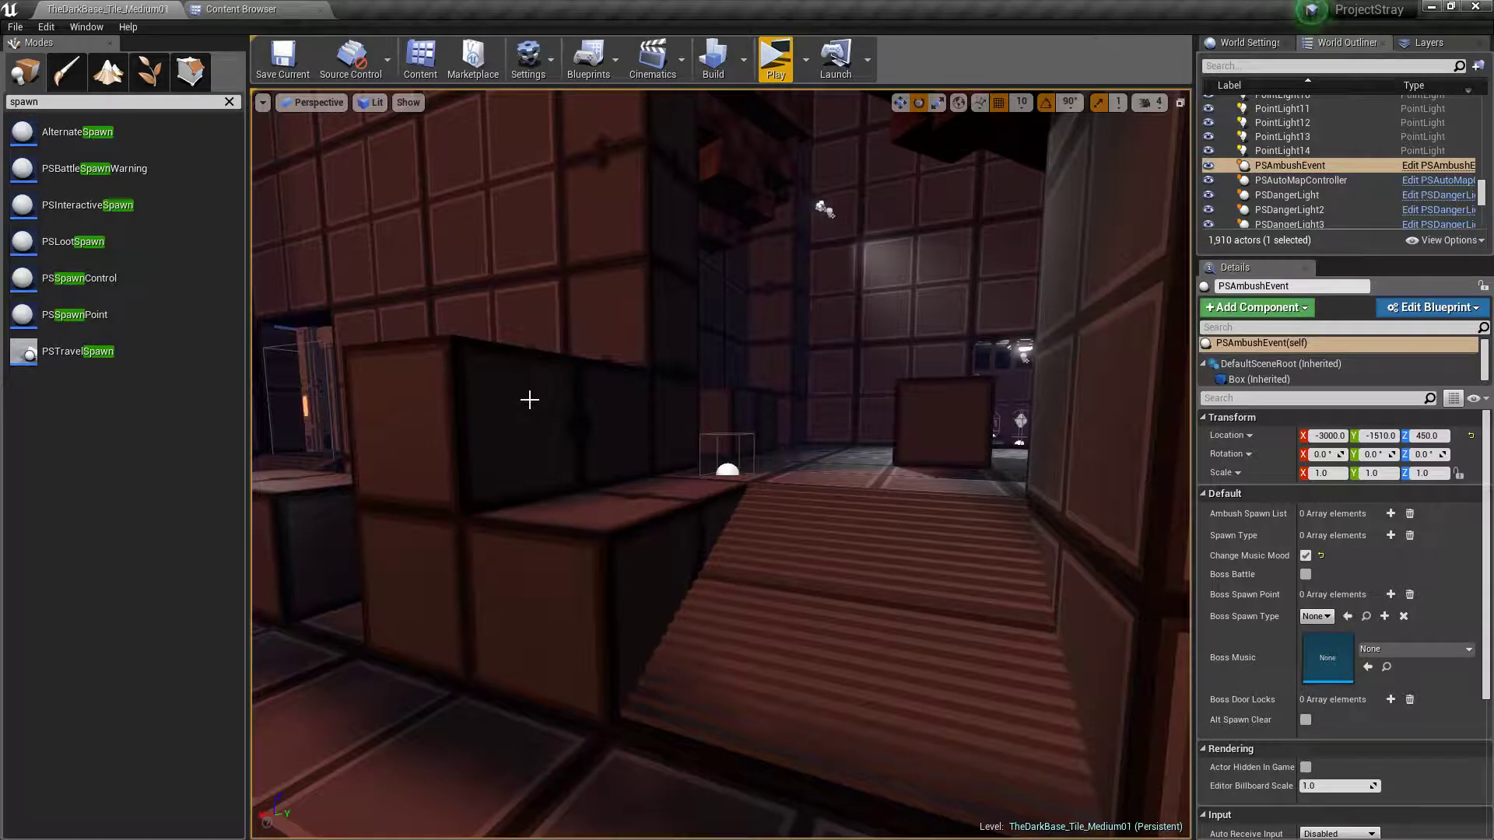
key(f)
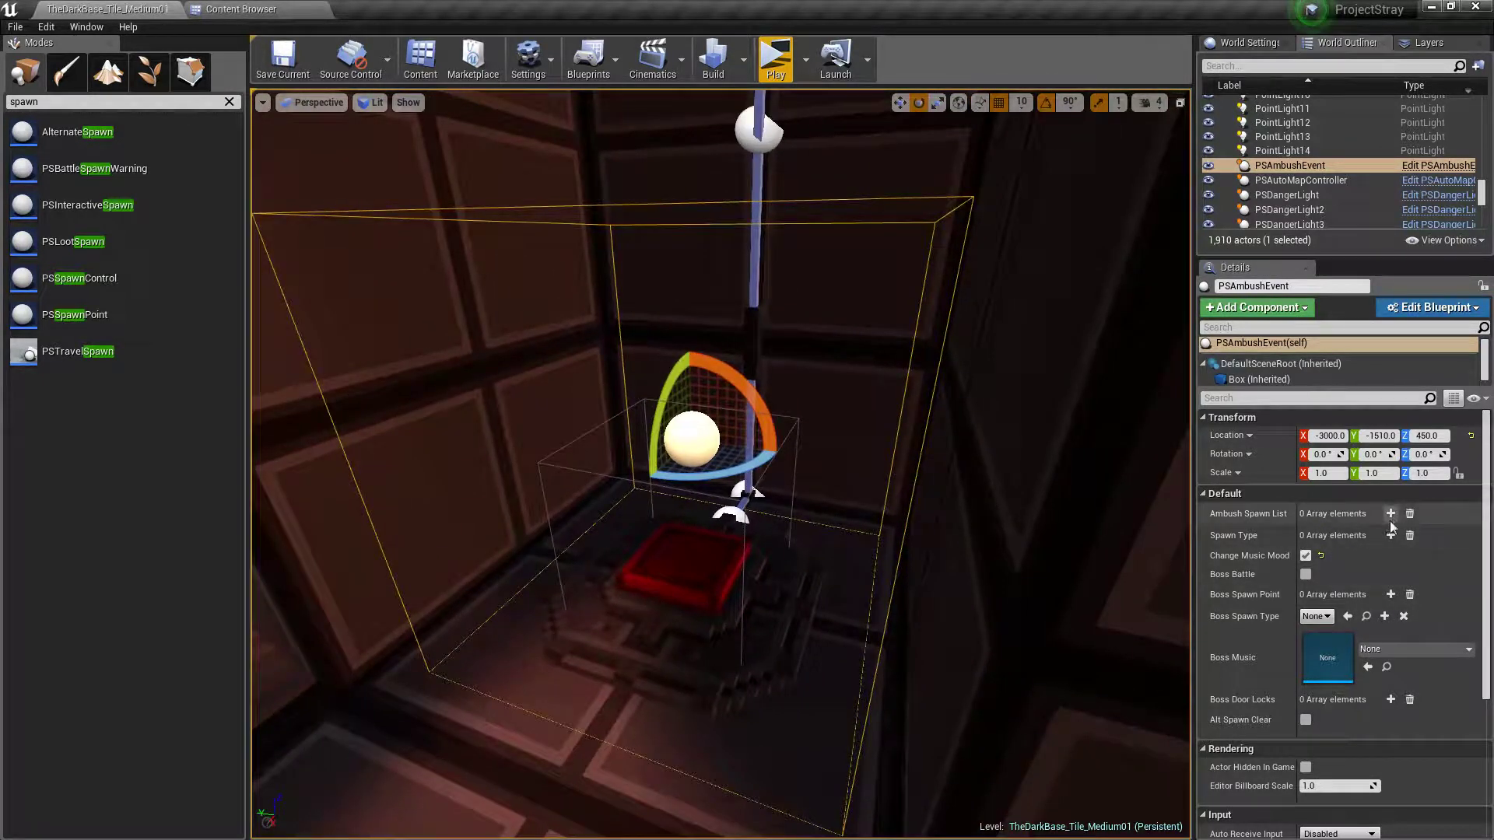
click(1391, 513)
click(1391, 514)
click(1391, 514)
click(1391, 513)
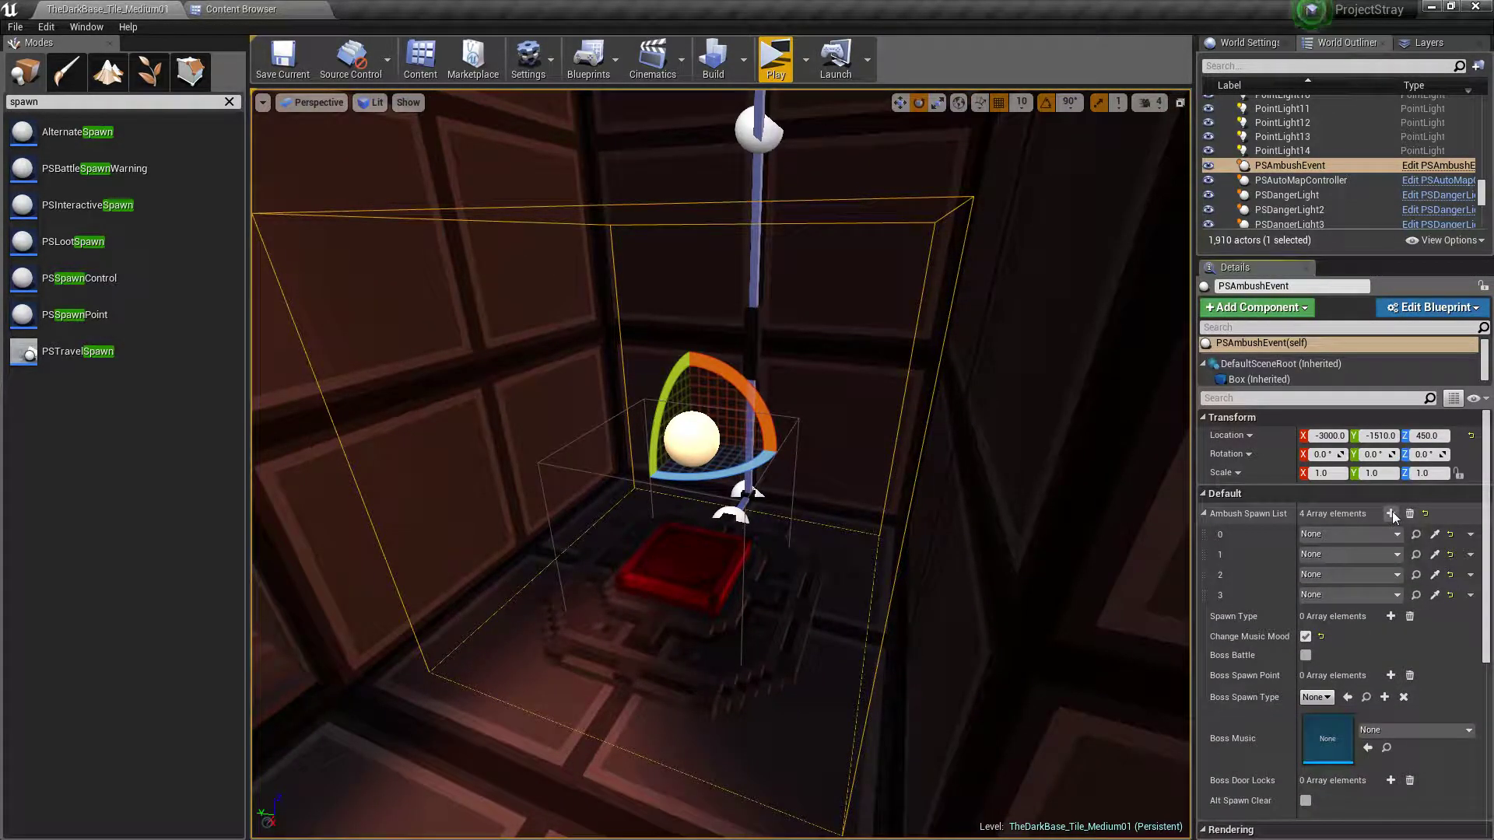
click(1390, 514)
click(1391, 514)
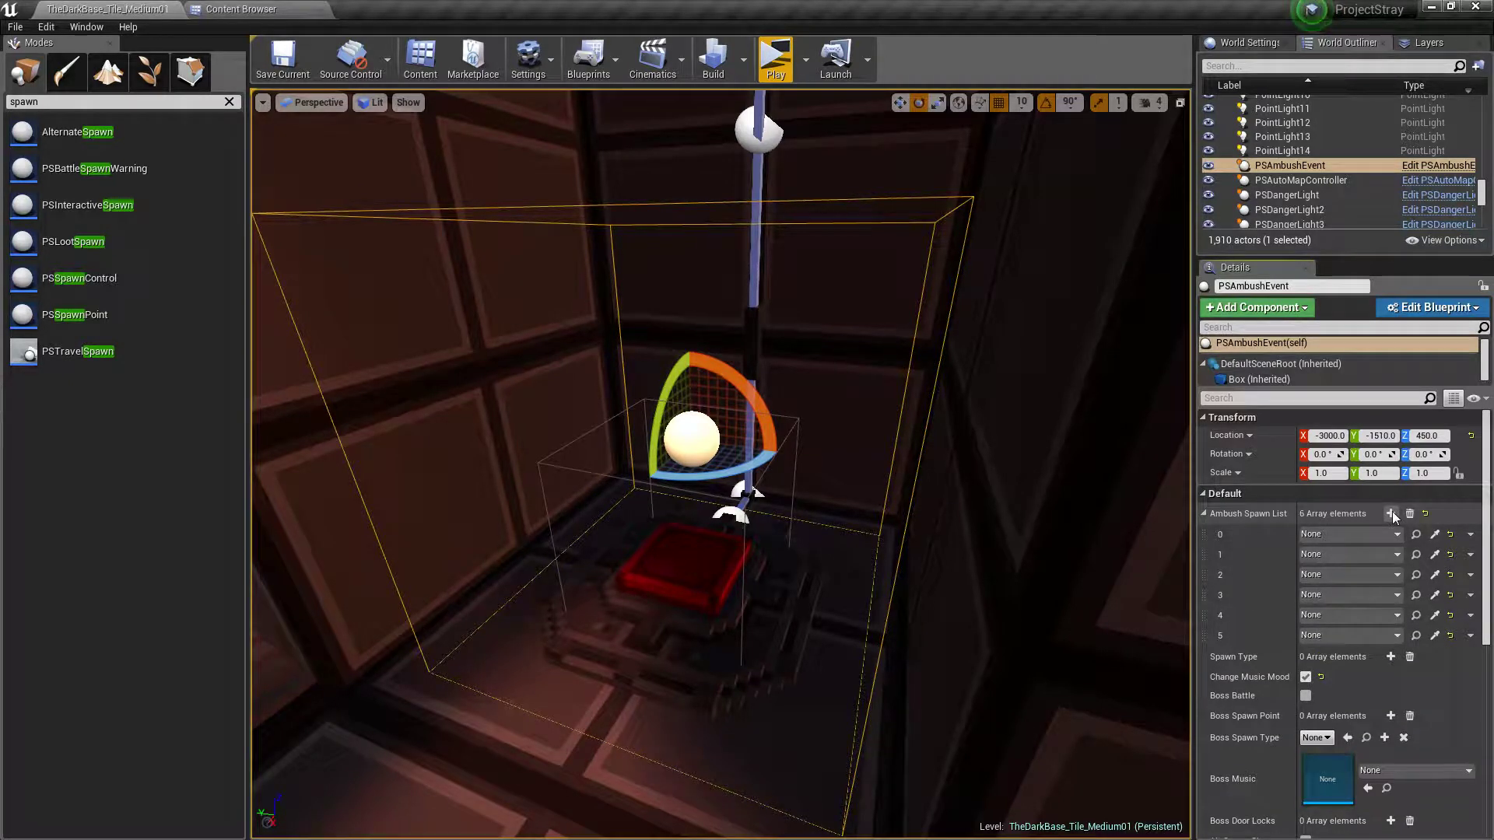
click(1391, 514)
click(1390, 514)
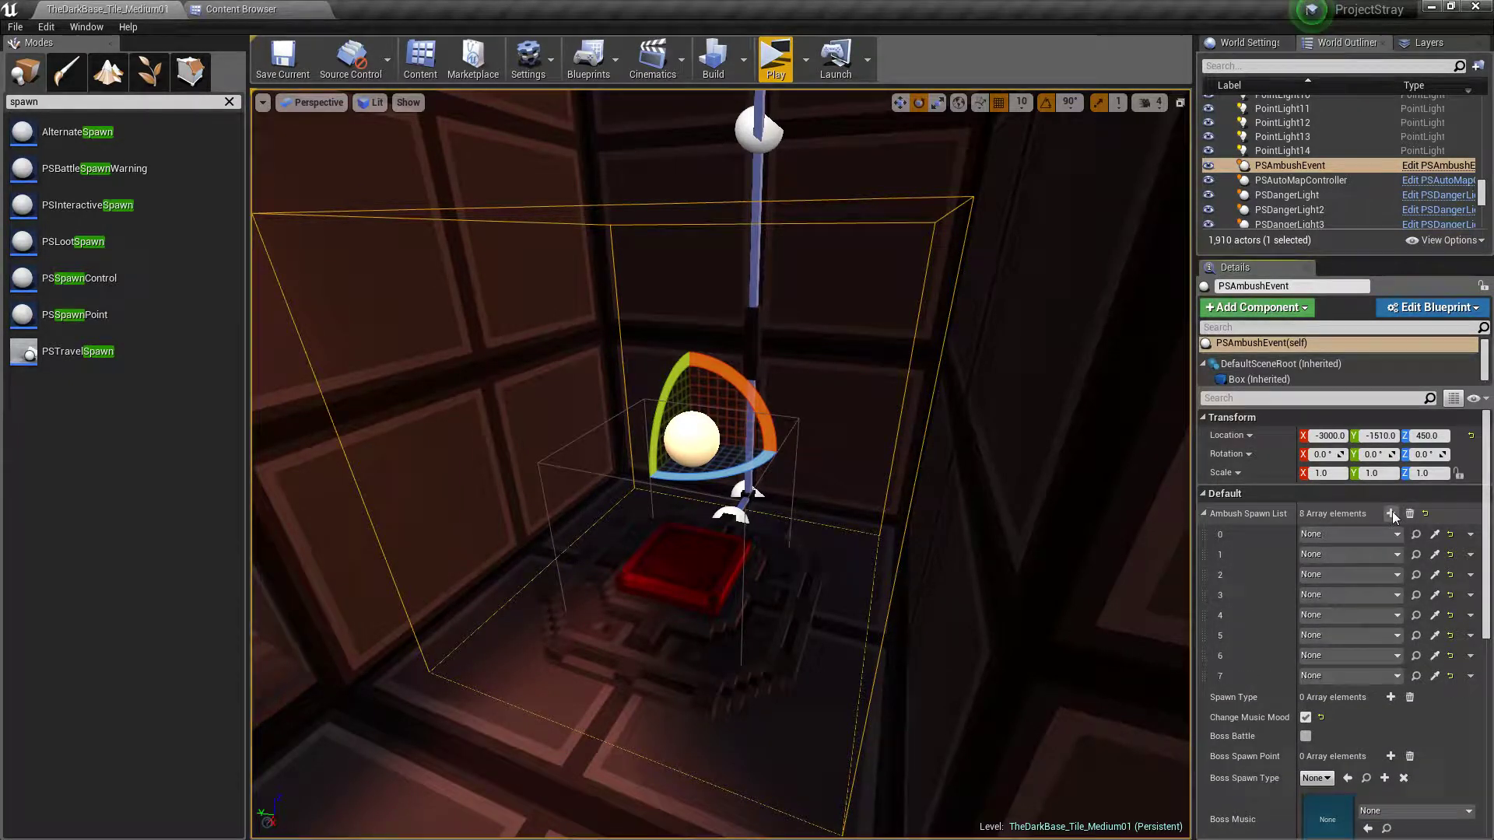
Add seven empty elements to the ambush event's Spawn Type array
click(1391, 698)
click(1391, 698)
click(1392, 698)
click(1392, 698)
click(1391, 698)
click(1392, 698)
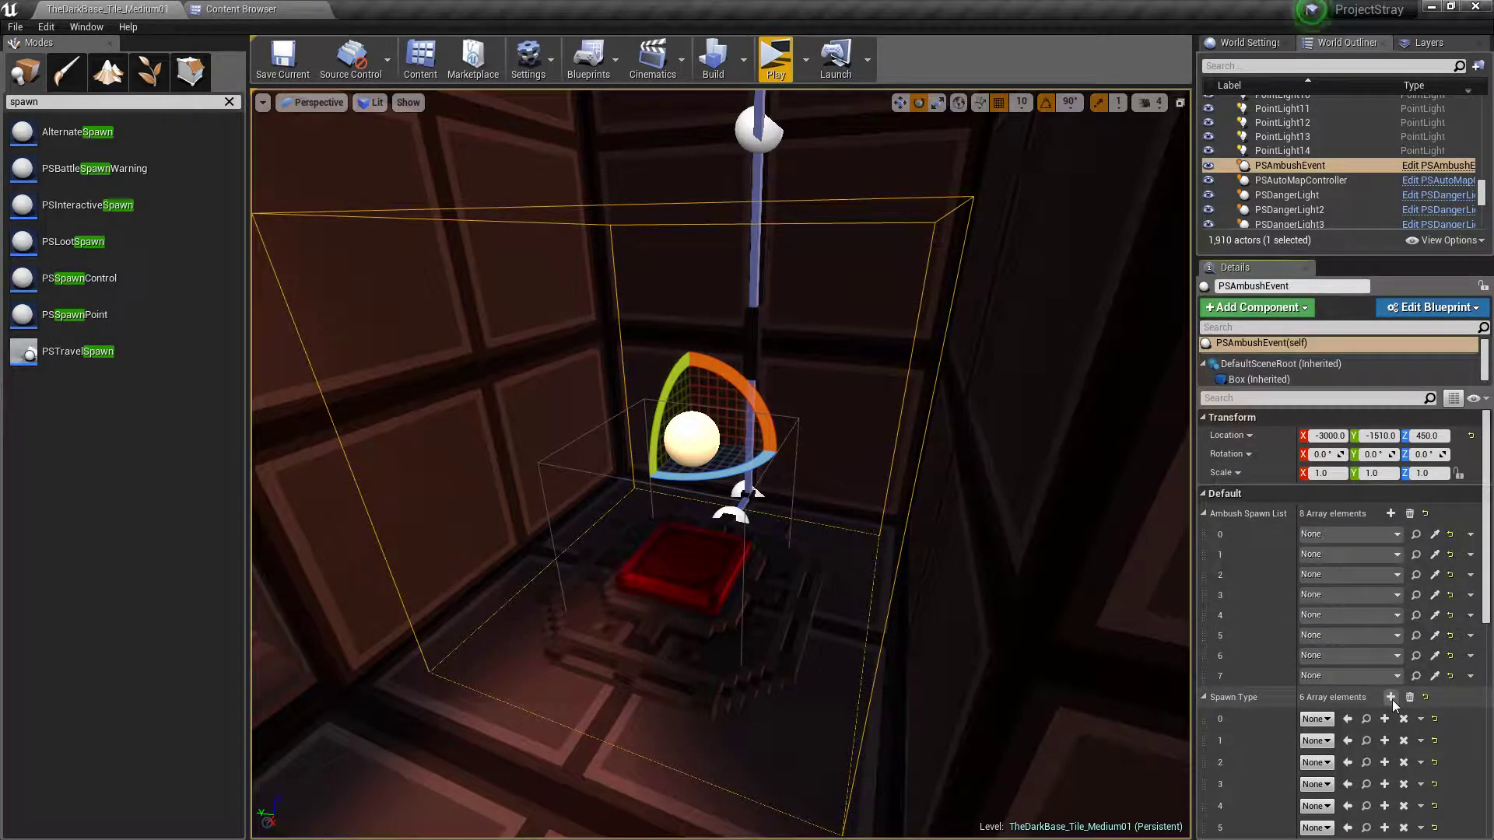
click(1392, 698)
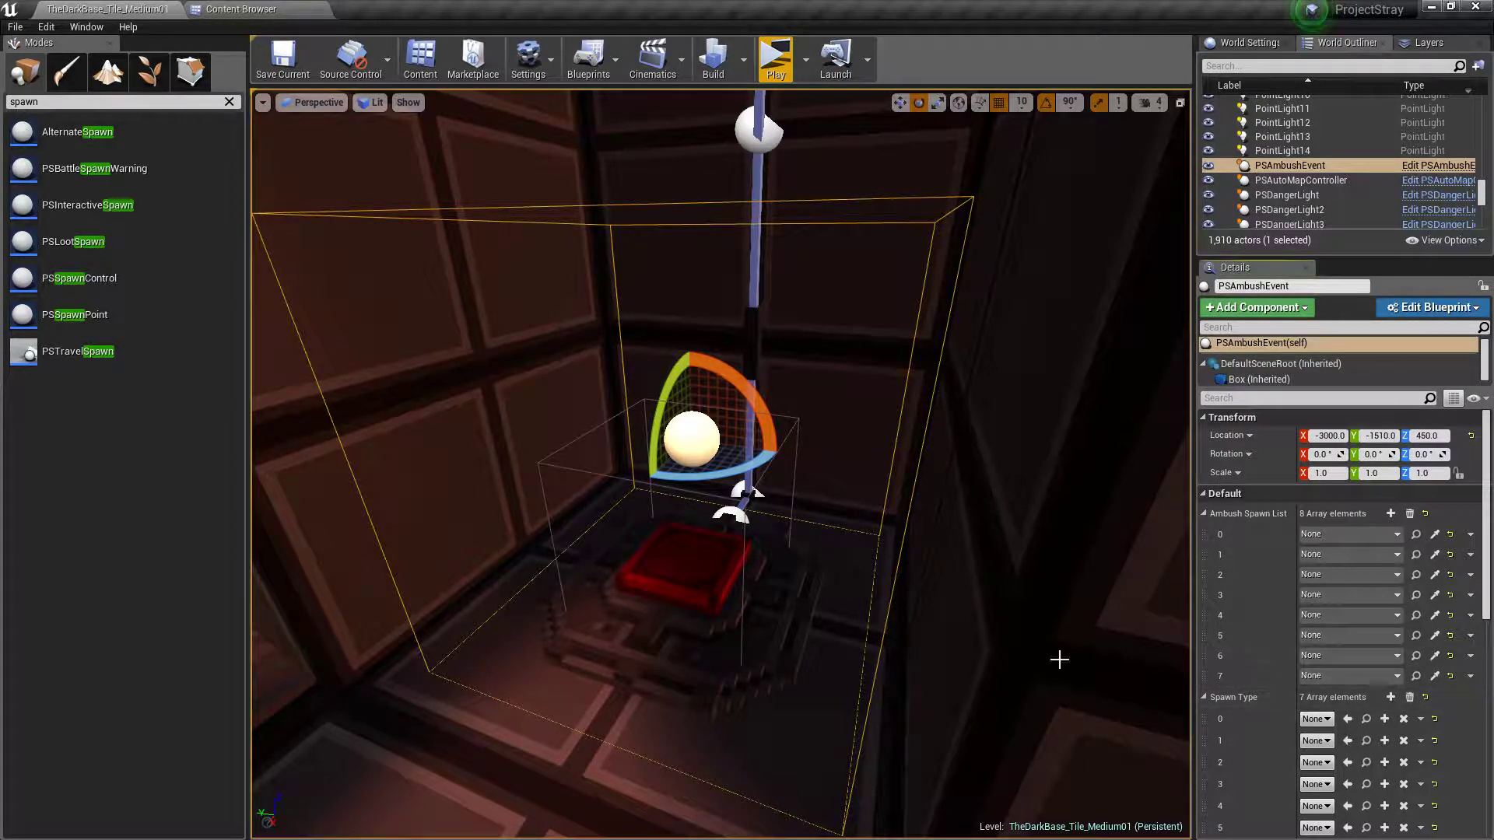
Assign PSSpawnPoint5 to element 0 of the ambush event's Ambush Spawn List
right_drag(928, 635, 1000, 658)
key(s)
key(w)
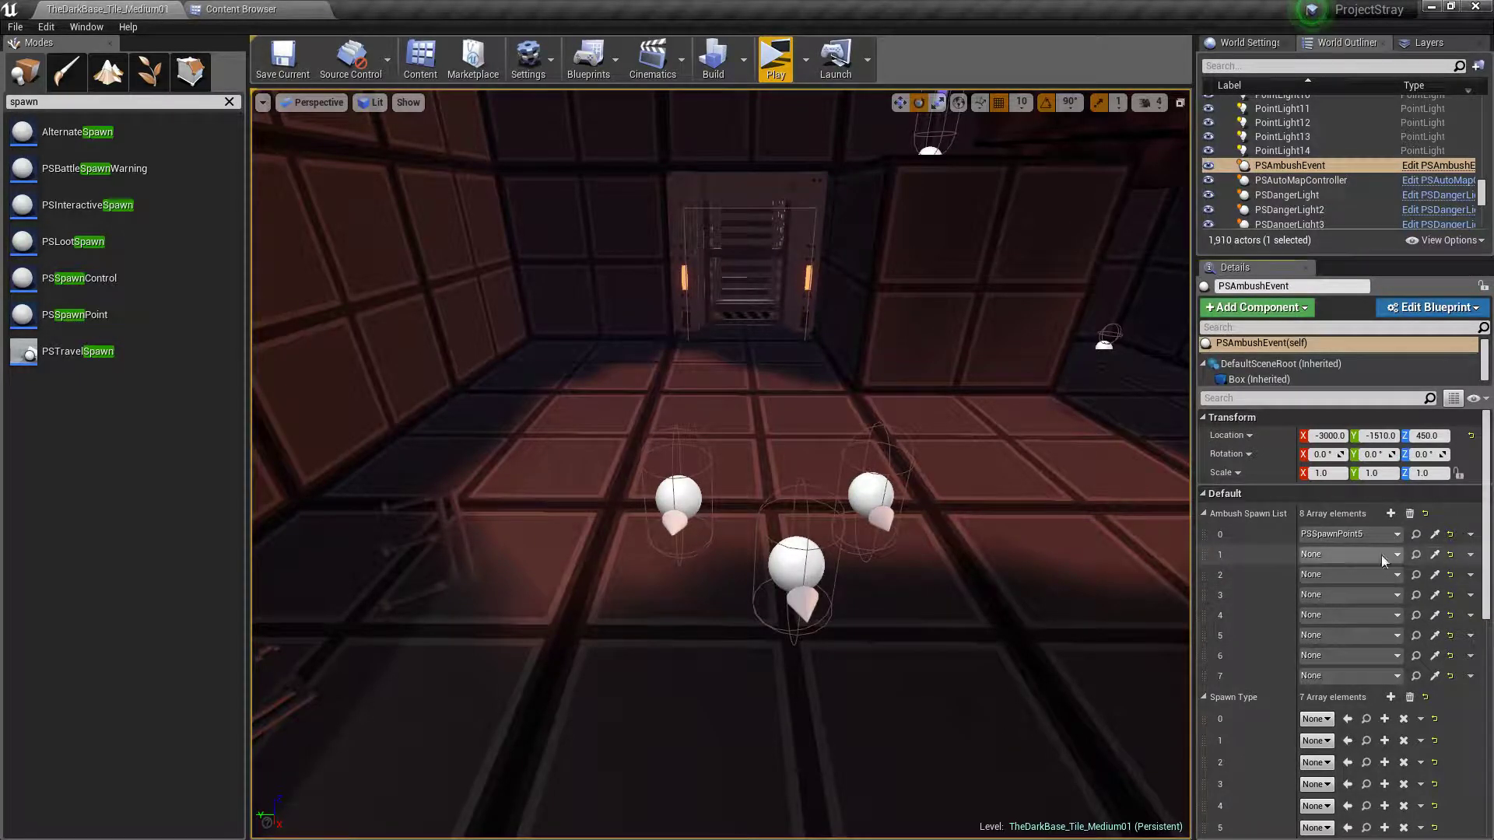
Fill elements 1 to 5 of the Ambush Spawn List with PSSpawnPoint7, PSSpawnPoint6, PSSpawnPoint8, PSSpawnPoint10 and PSSpawnPoint9, in that order
click(873, 486)
click(1437, 574)
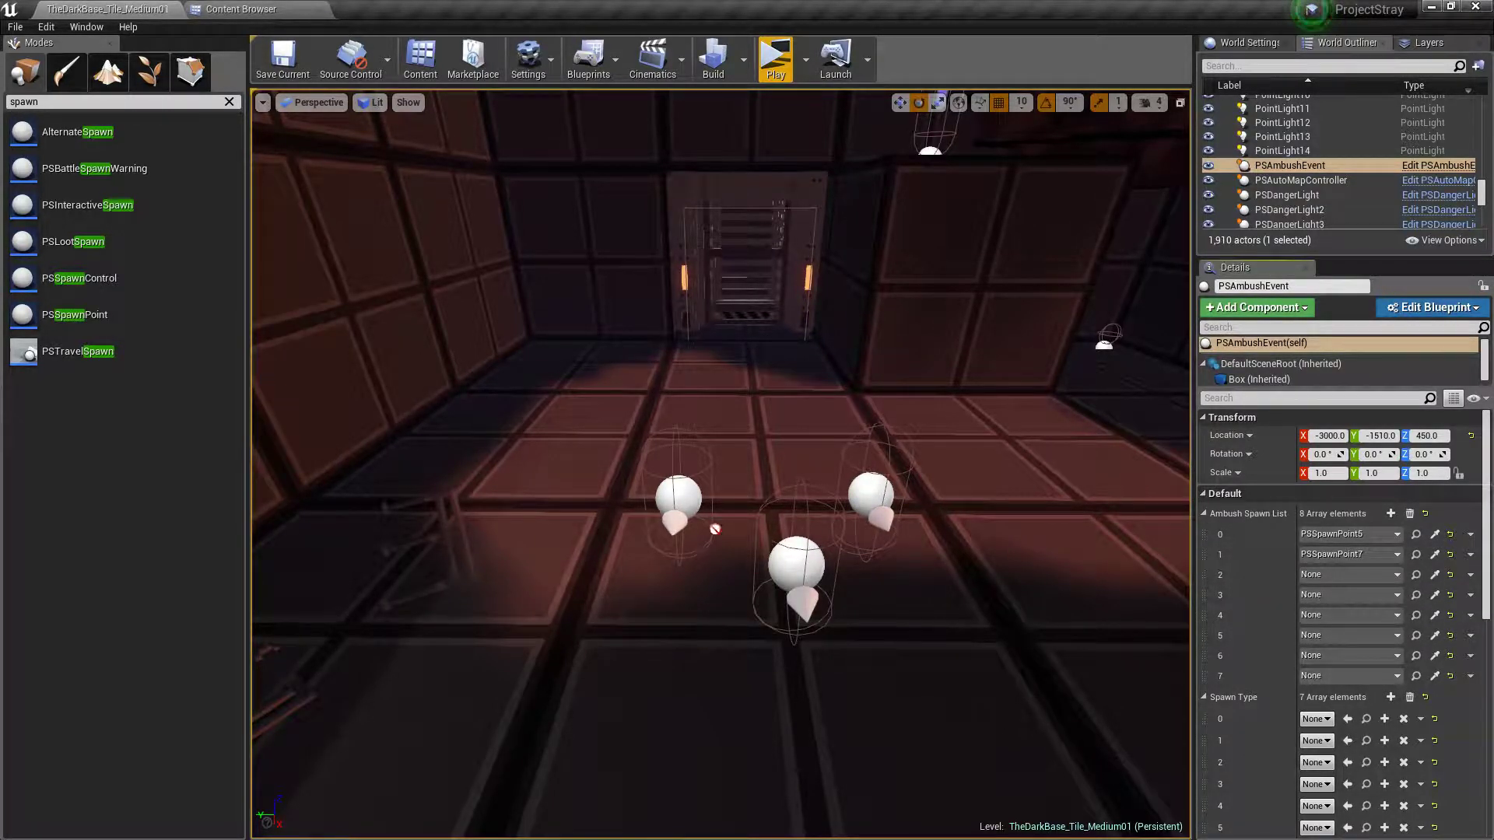
mouse_move(885, 576)
right_down()
mouse_move(778, 545)
mouse_move(774, 529)
mouse_move(810, 599)
mouse_move(911, 582)
mouse_move(893, 577)
right_up()
key(w)
key(w)
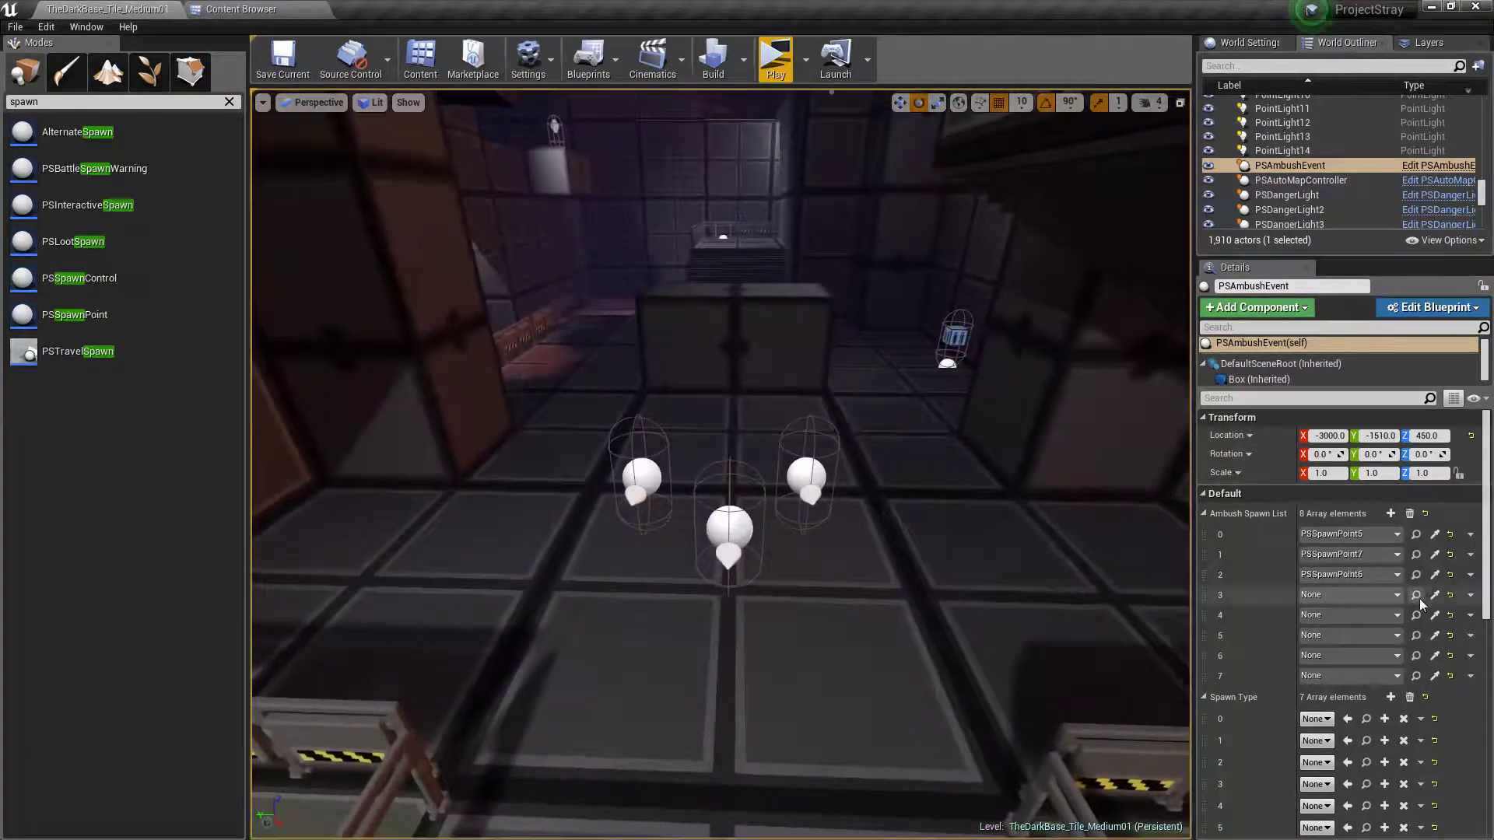
click(733, 525)
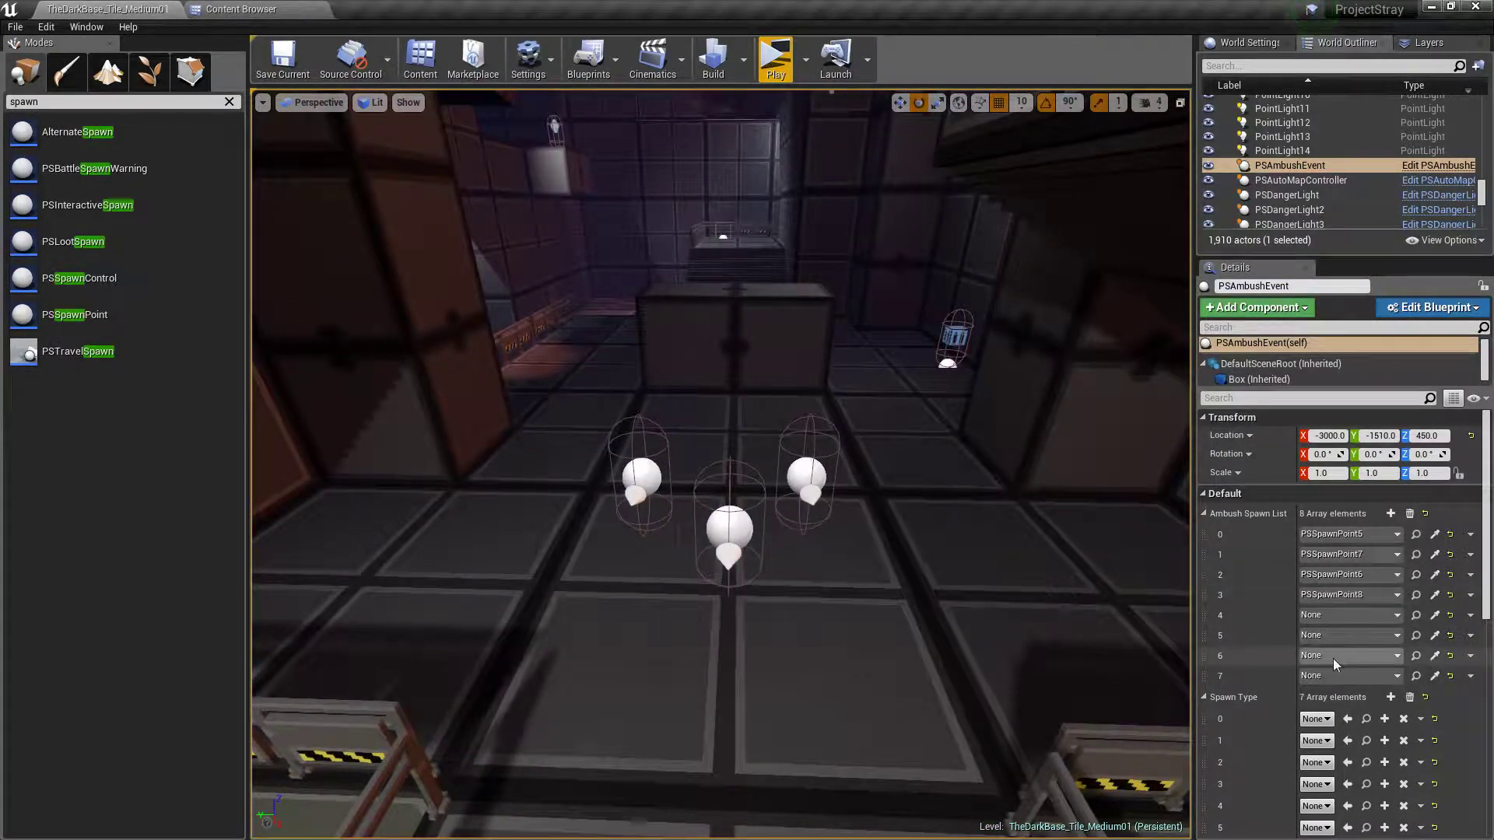
click(1435, 616)
click(817, 469)
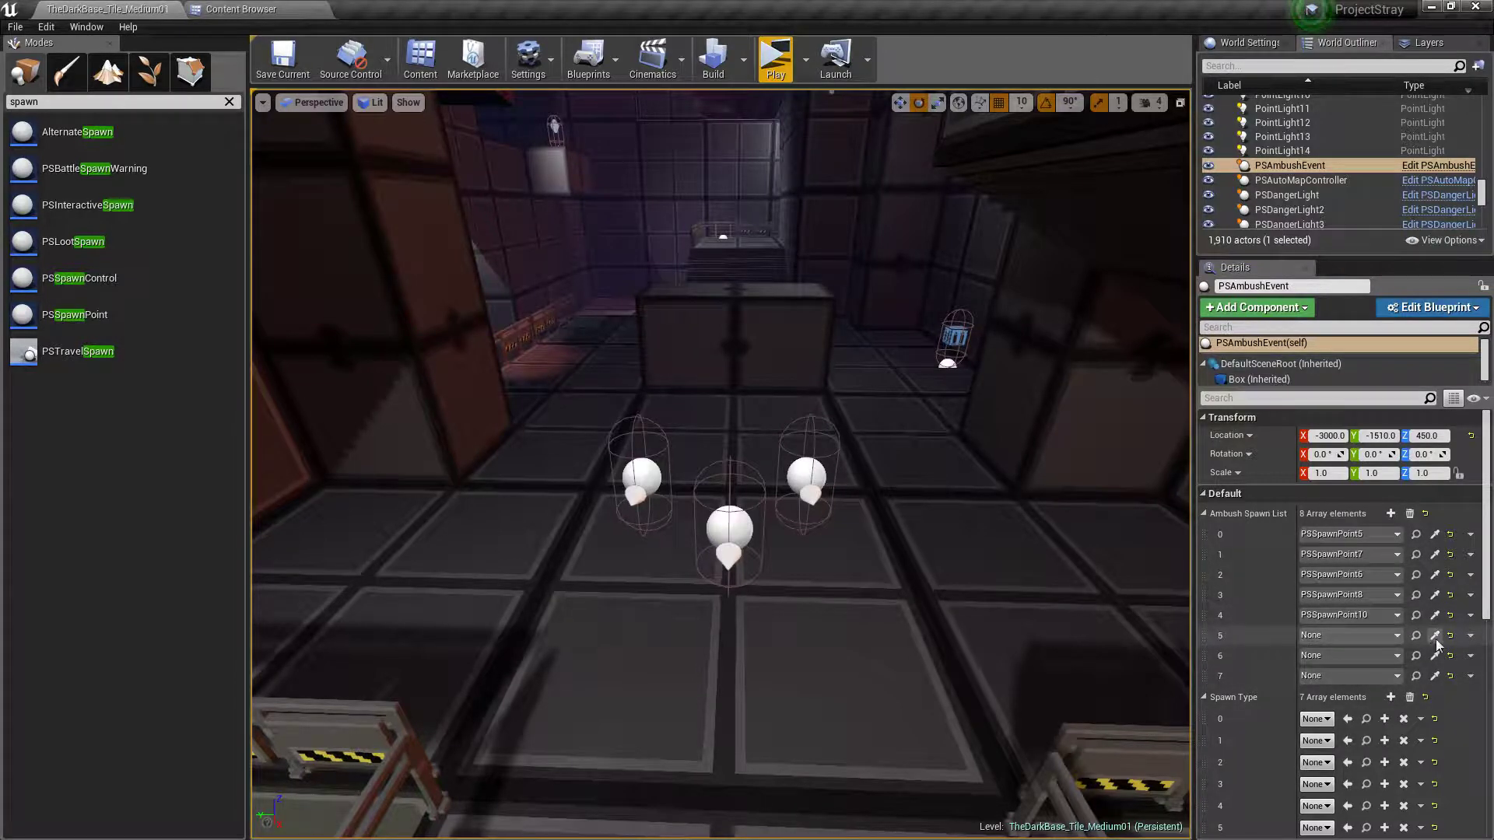
right_drag(651, 476, 265, 442)
Add one more empty element to the Ambush Spawn List and two more to the Spawn Type array
key(w)
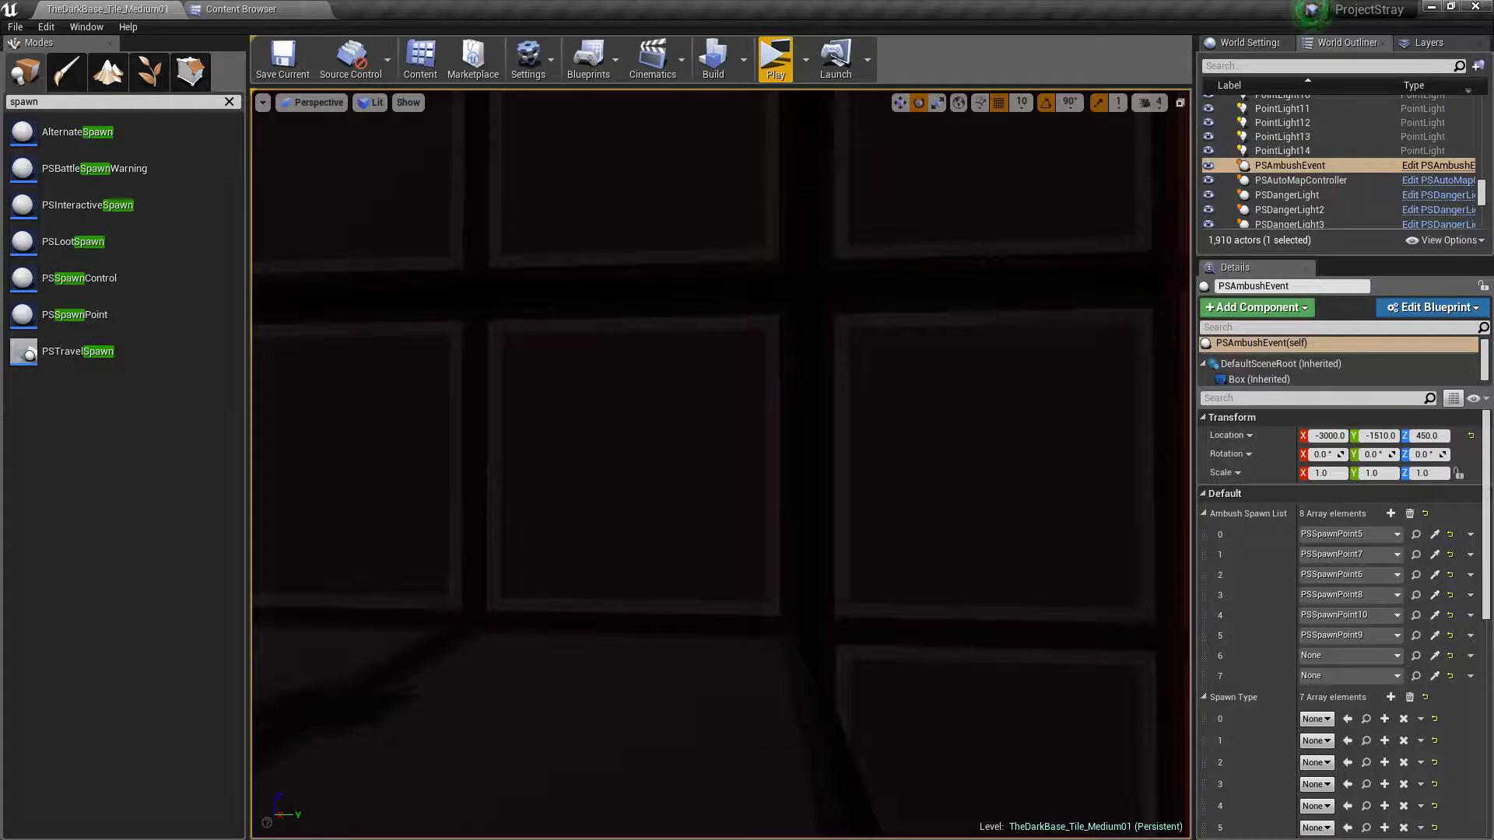
right_drag(651, 476, 568, 473)
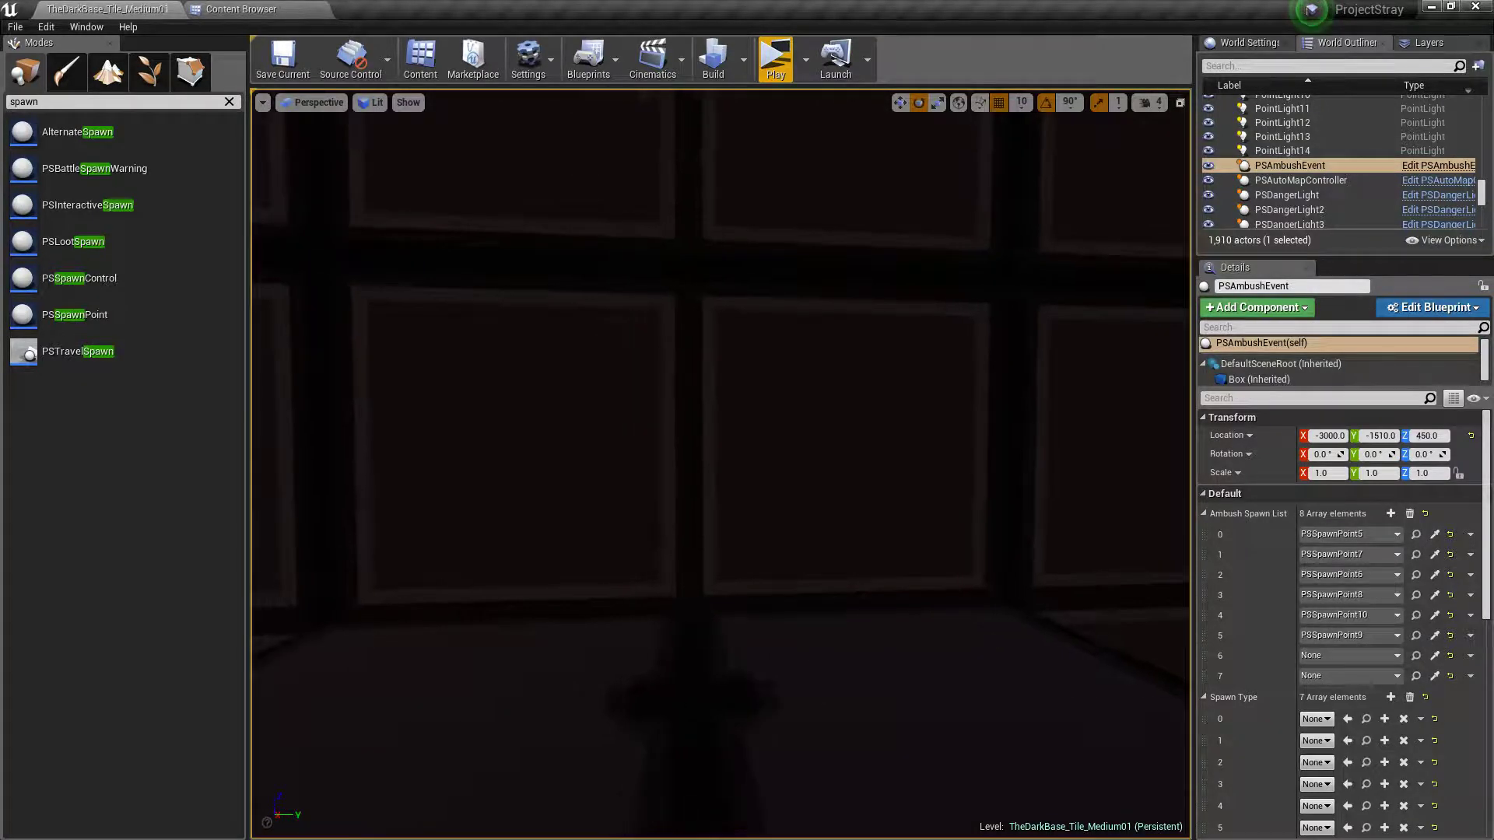
click(1390, 515)
scroll(1390, 539, down, 5)
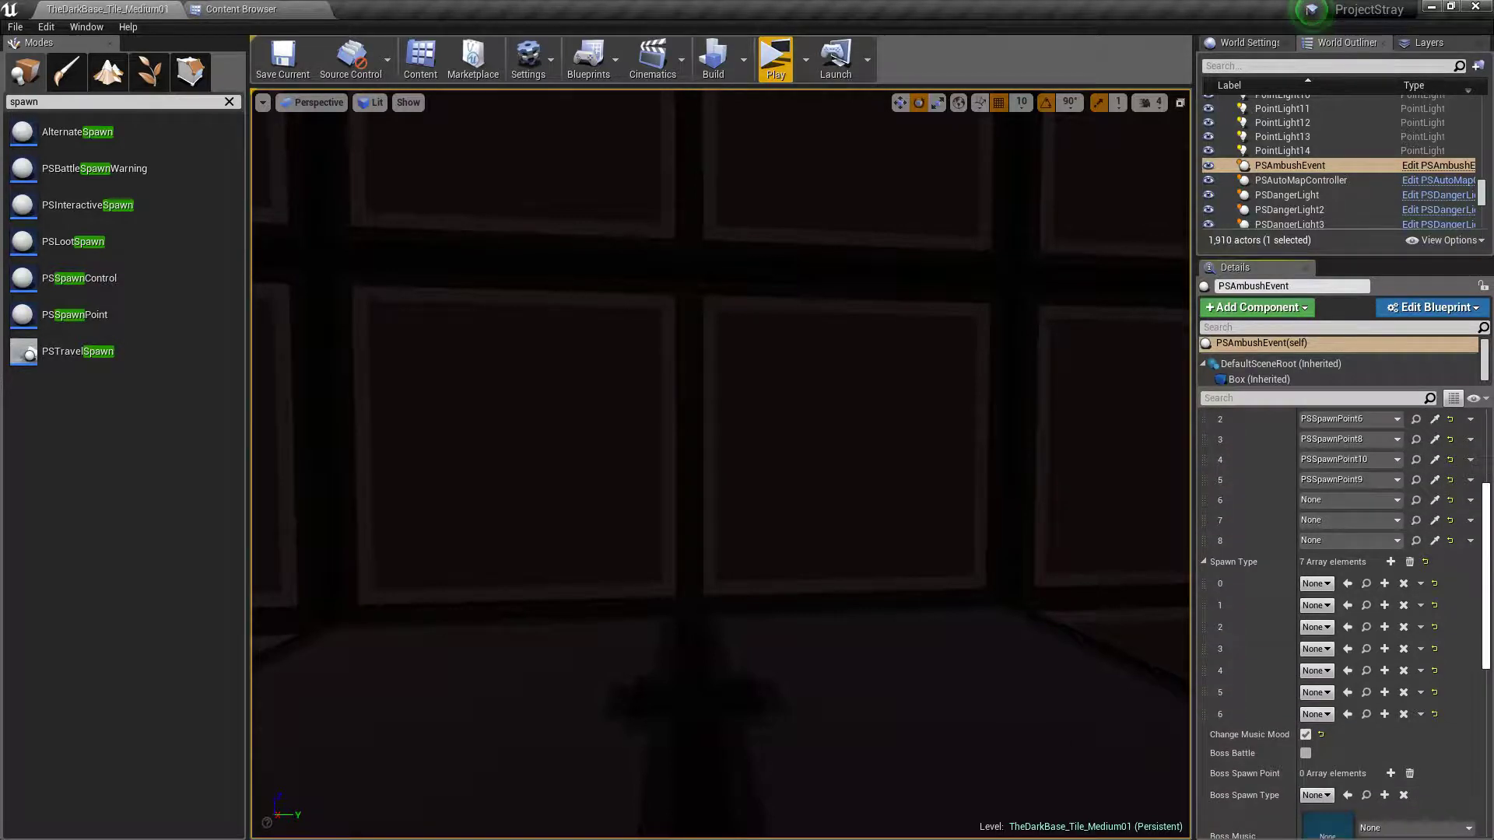
click(1391, 562)
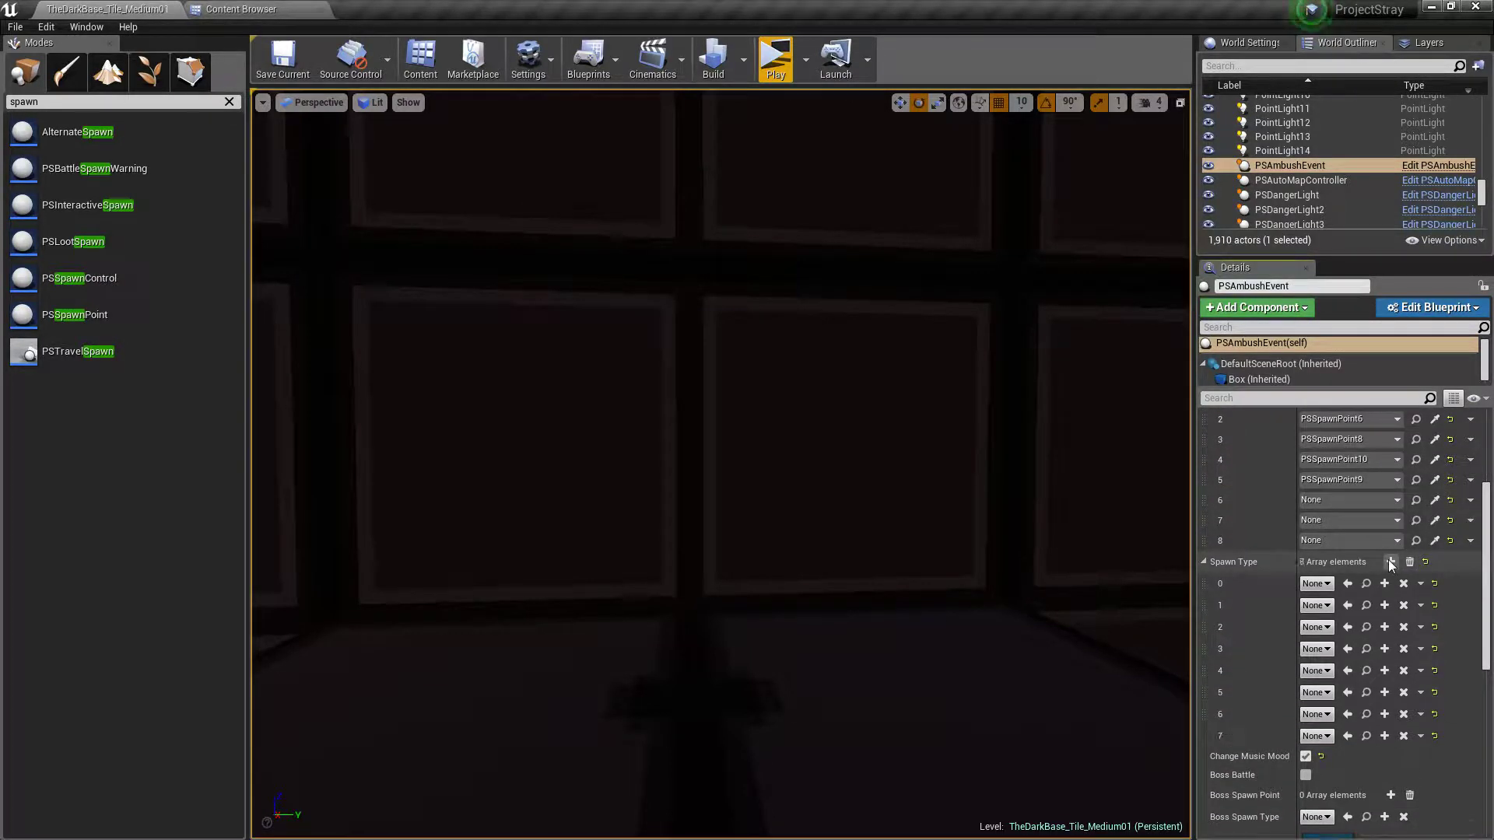
click(1391, 562)
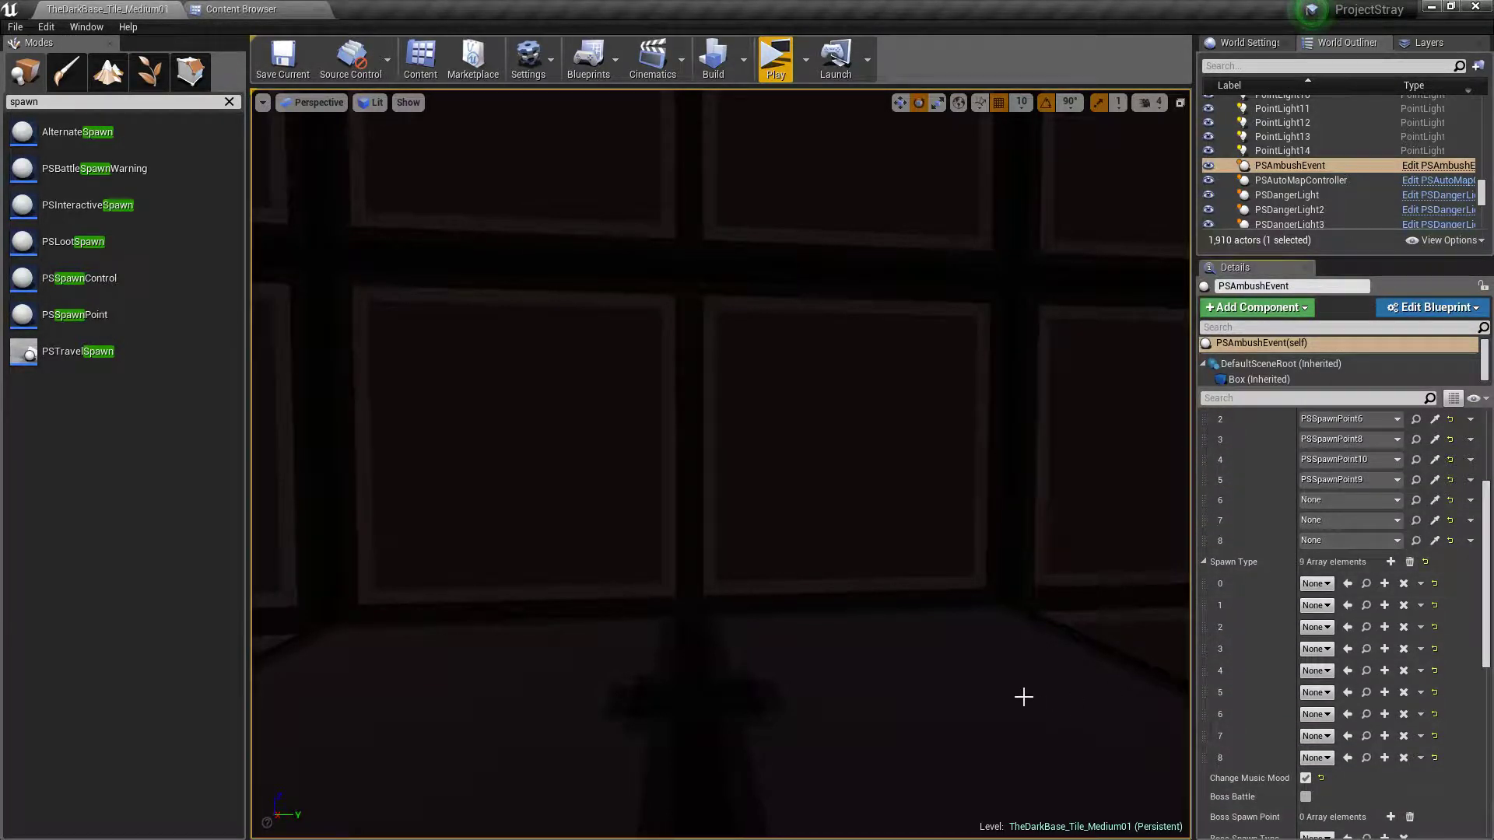
Assign the three spawn points along the red-lit wall, PSSpawnPoint13, PSSpawnPoint11 and PSSpawnPoint12, to Ambush Spawn List elements 6, 7 and 8
right_drag(957, 712, 958, 712)
right_drag(936, 621, 937, 621)
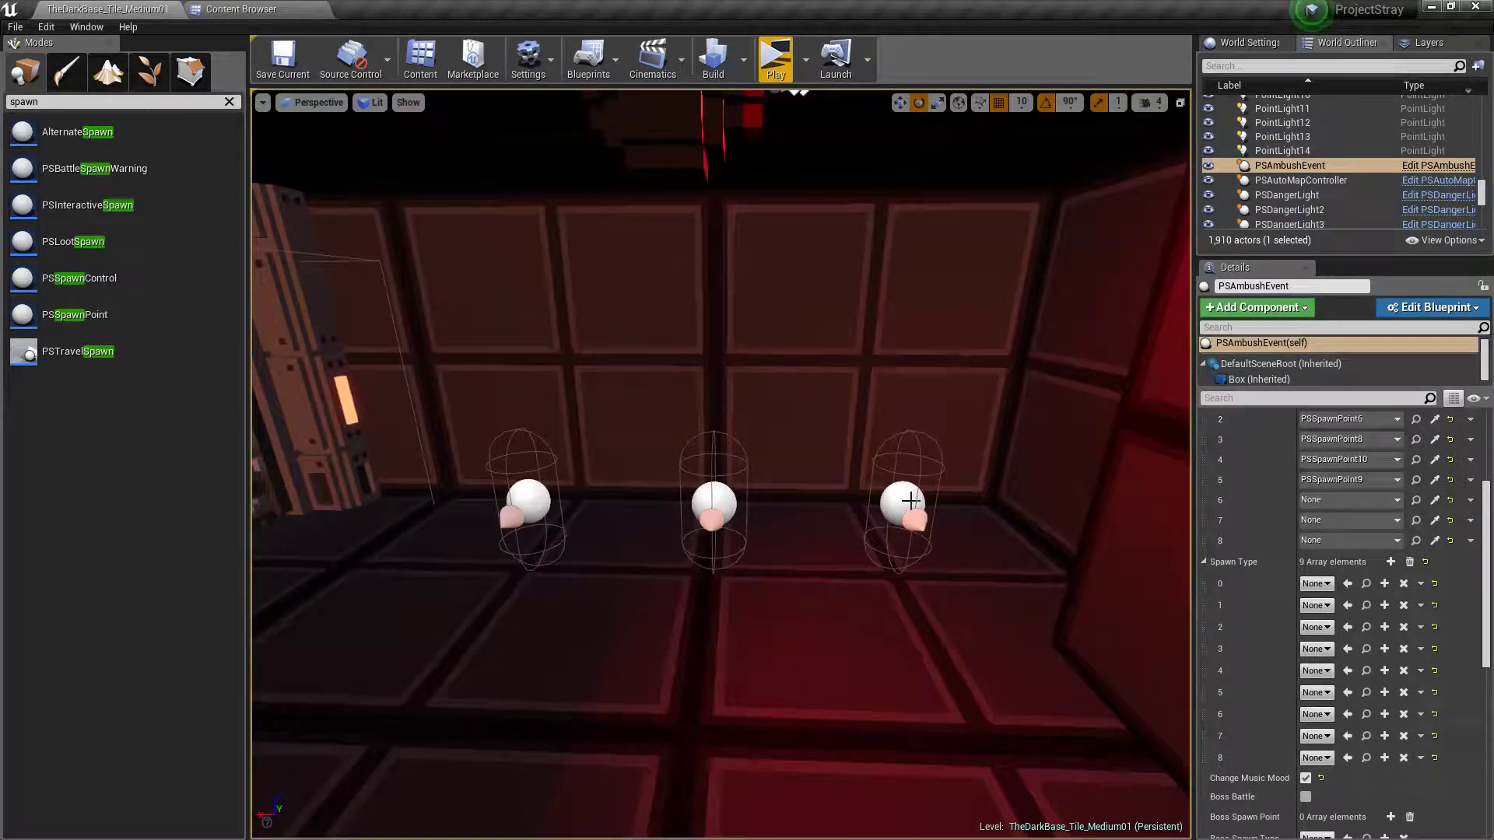
click(1434, 500)
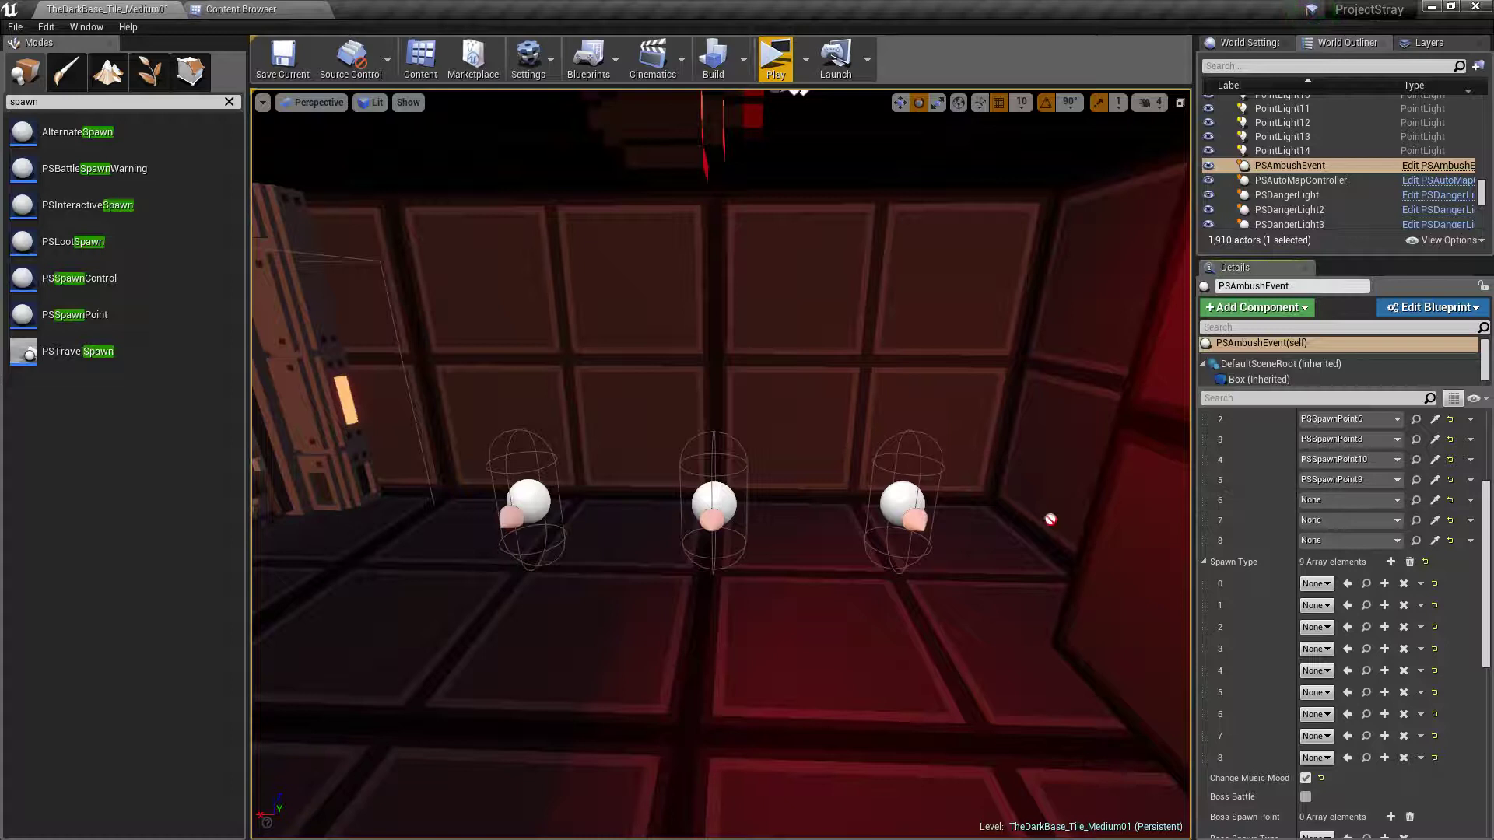
click(907, 490)
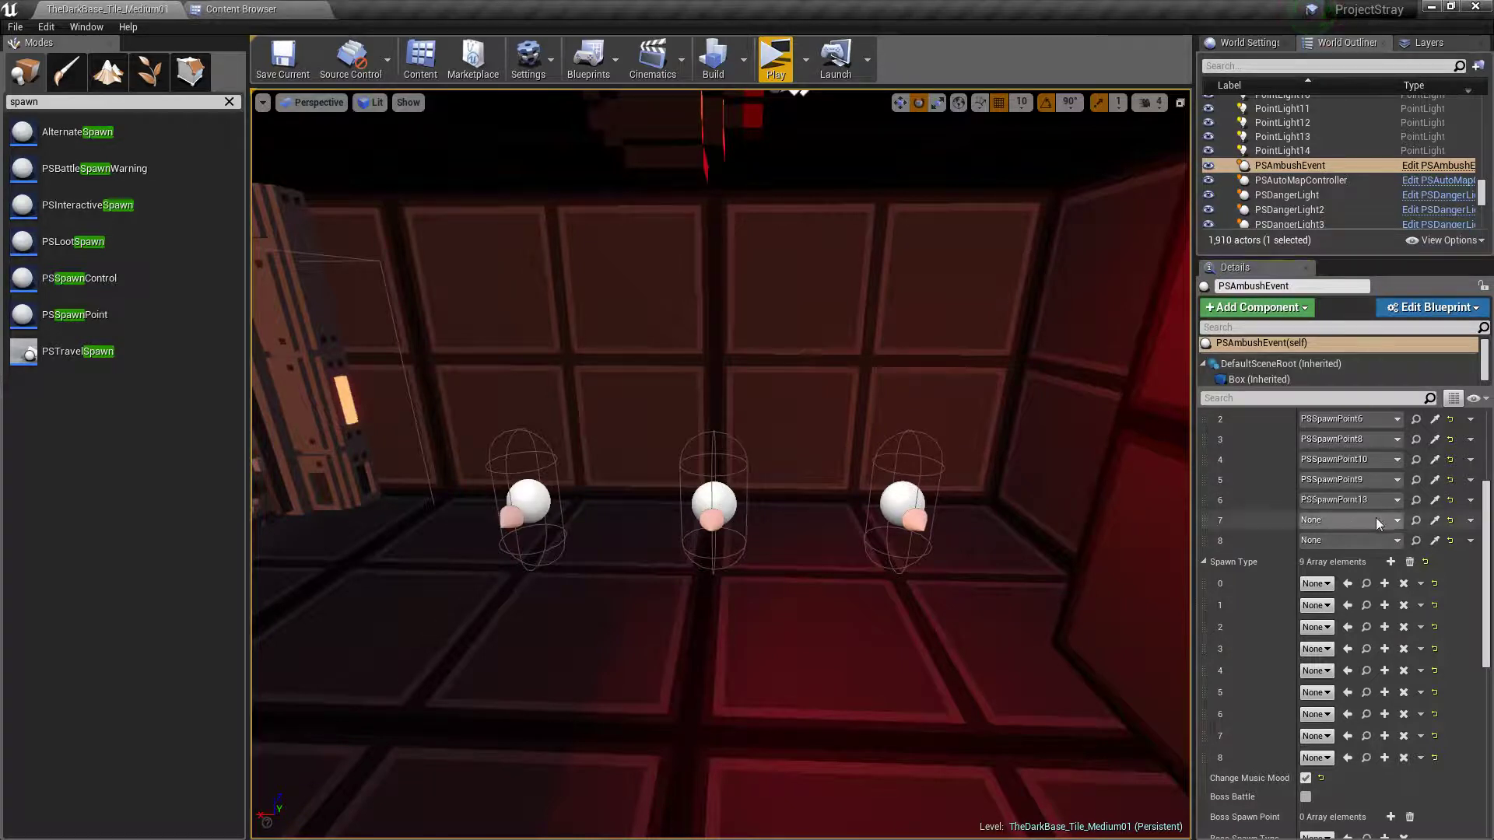
click(1435, 520)
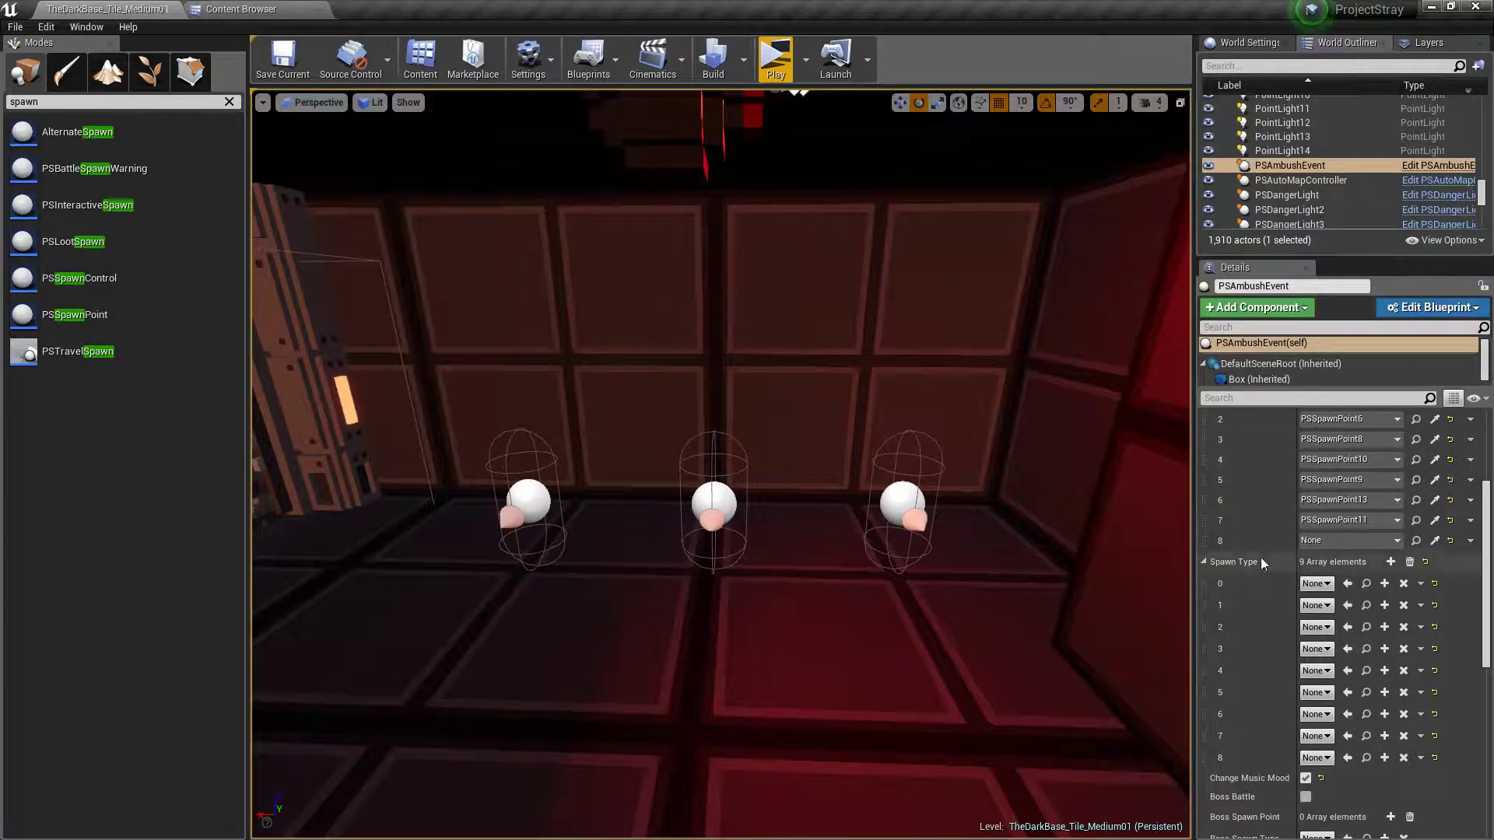
click(1435, 540)
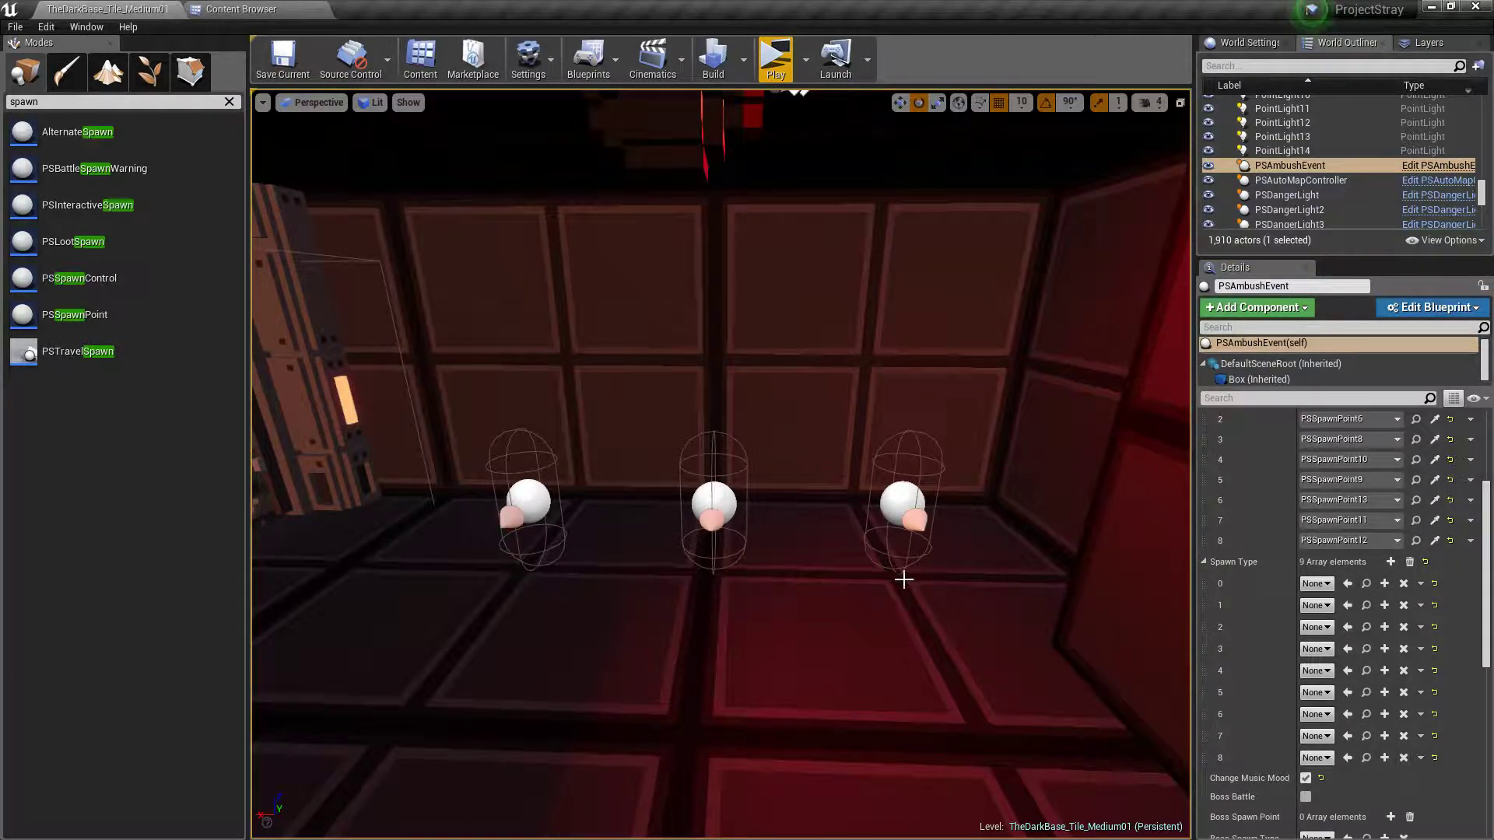
Set elements 0 to 3 of the ambush event's Spawn Type array to PSDemon
mouse_move(904, 579)
right_down()
mouse_move(759, 575)
mouse_move(1074, 576)
mouse_move(887, 579)
right_up()
click(1329, 584)
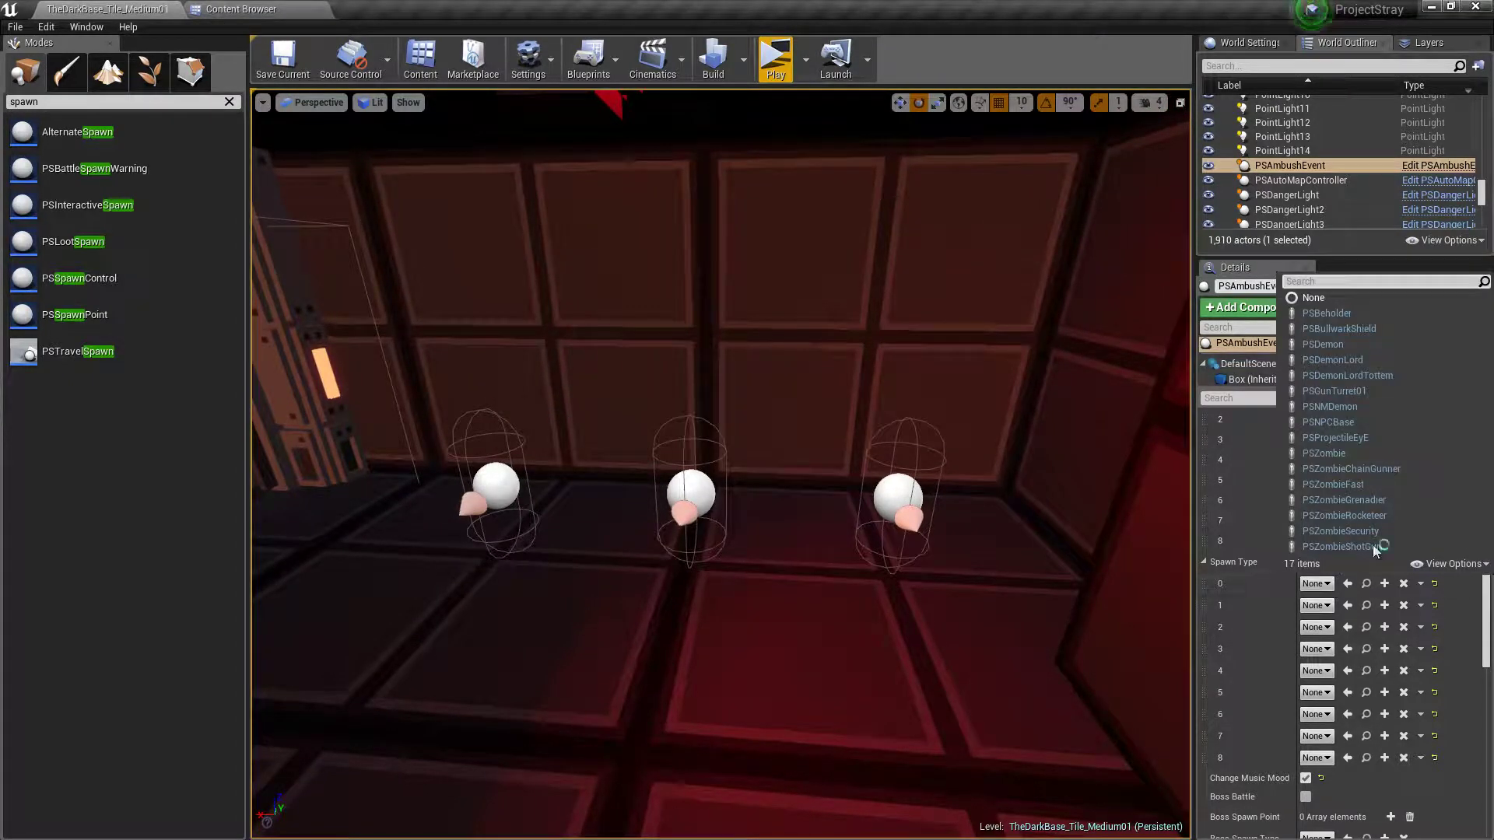
click(1376, 348)
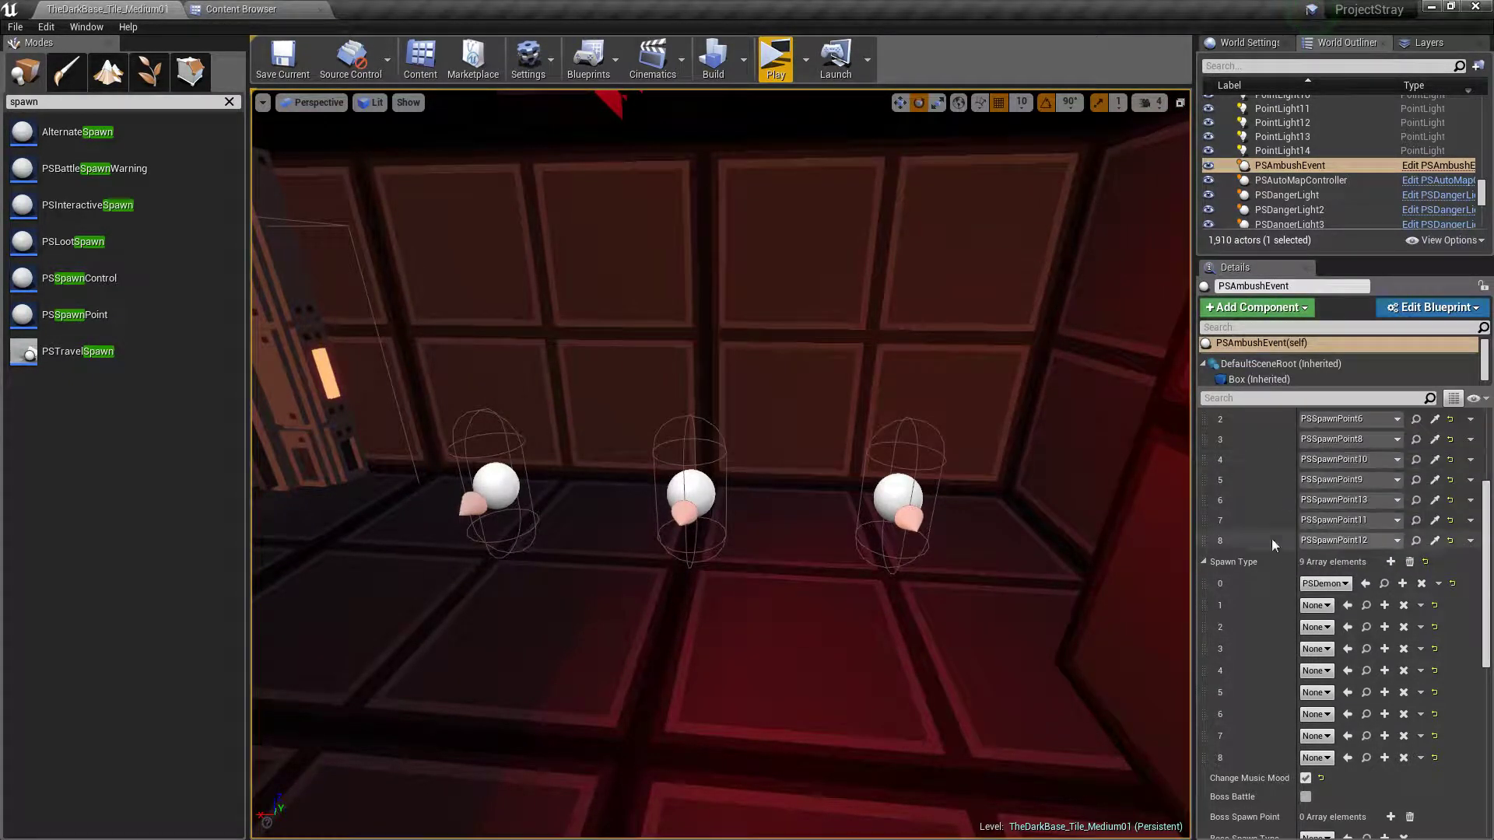
click(1317, 605)
click(1363, 371)
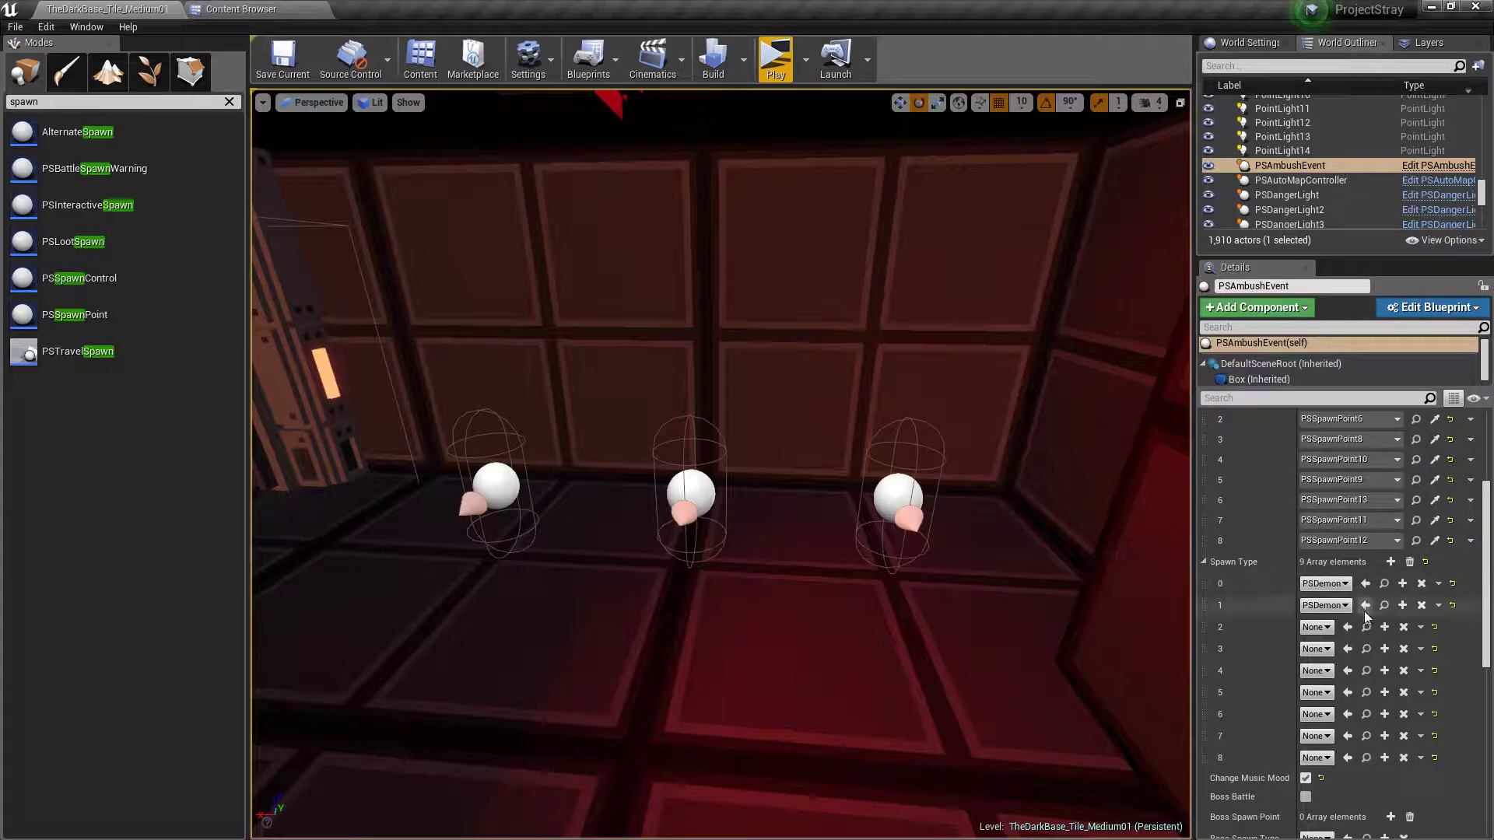
click(1316, 627)
click(1358, 395)
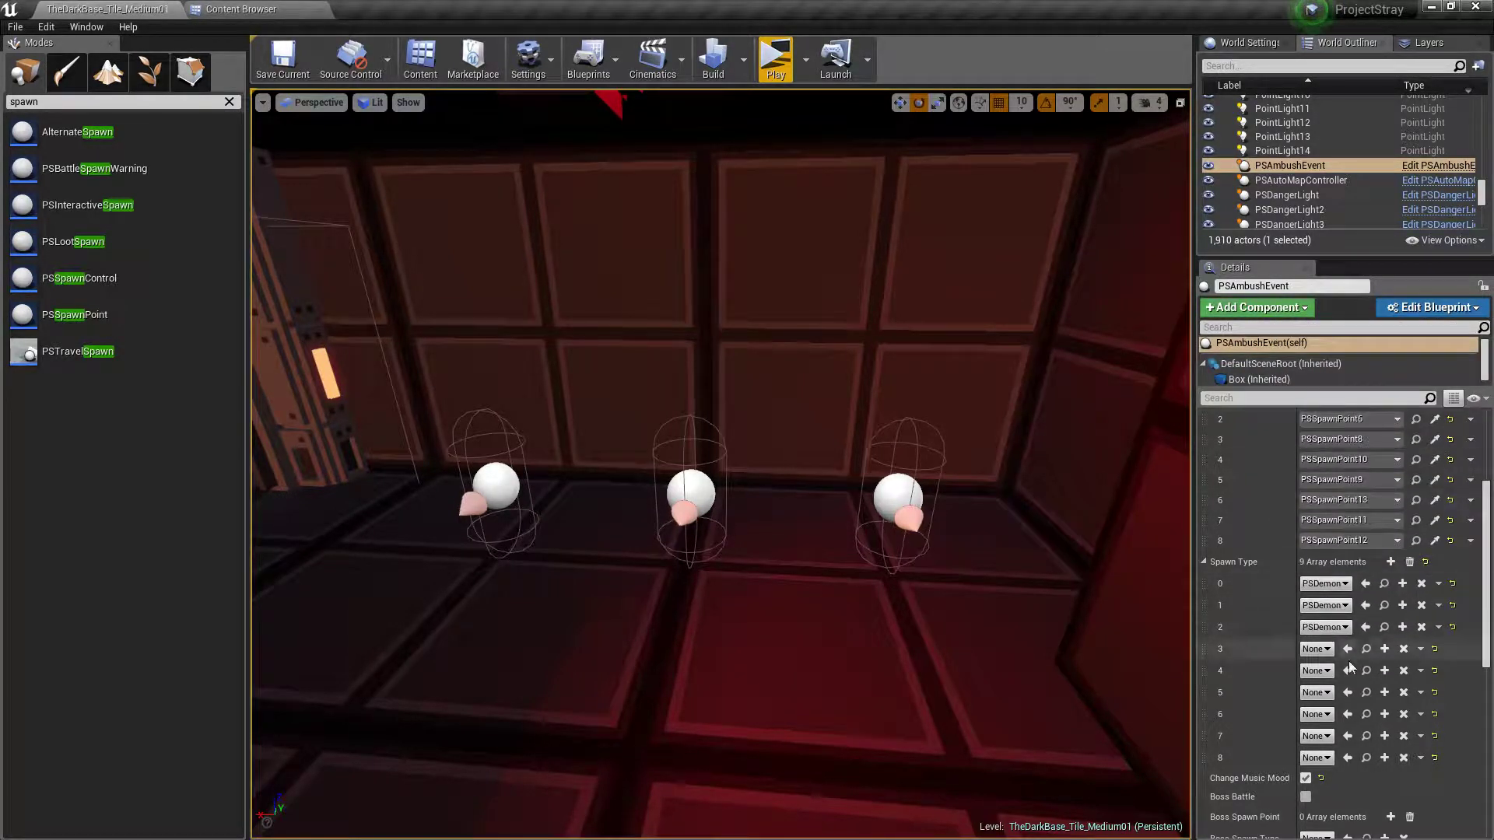
click(1317, 649)
click(1366, 418)
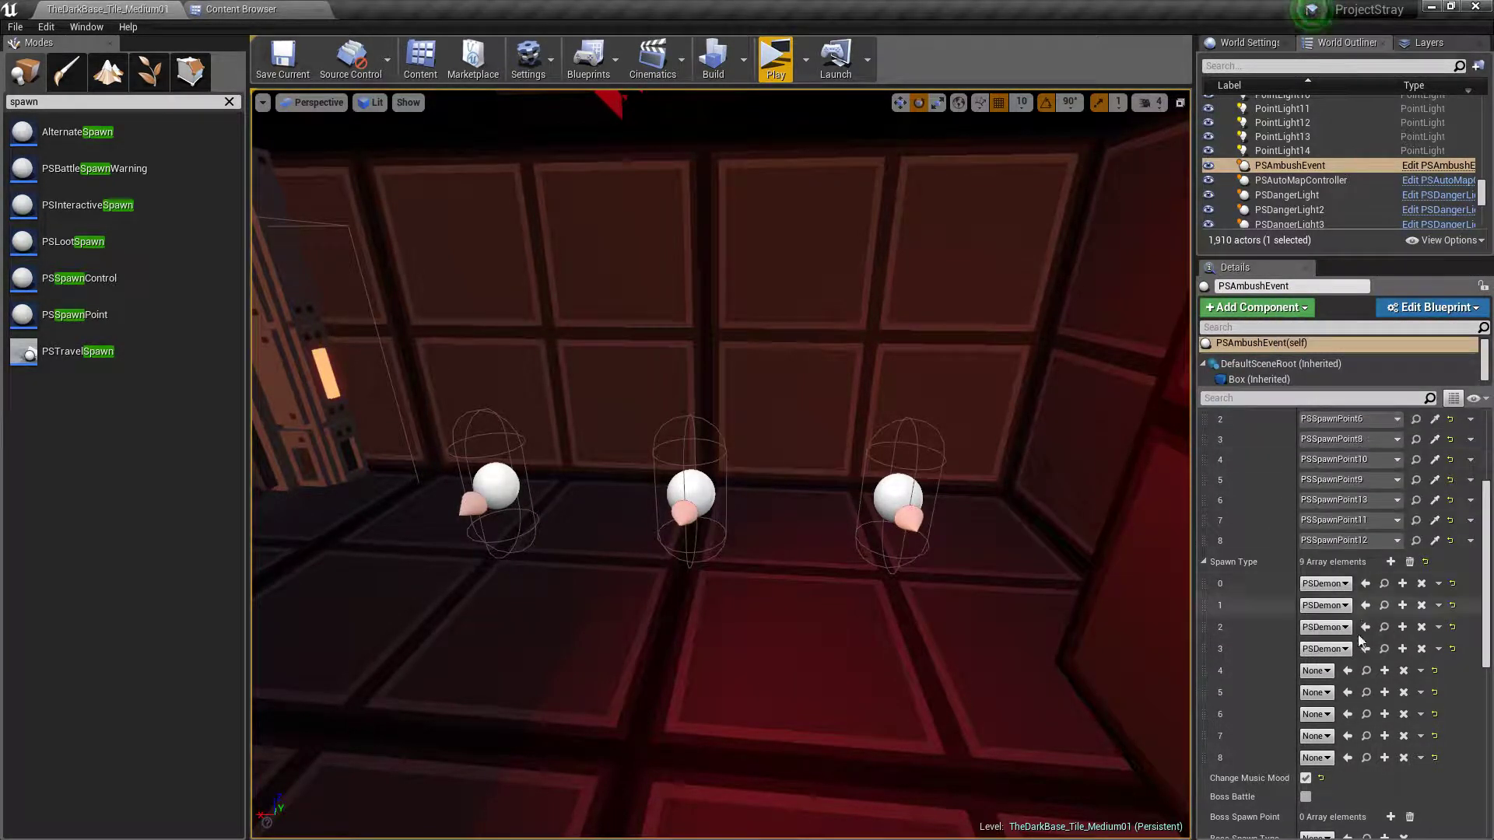
Set Spawn Type elements 4 to 7 to PSDemon and element 8 to PSZombieChainGunner
click(1317, 671)
click(1366, 439)
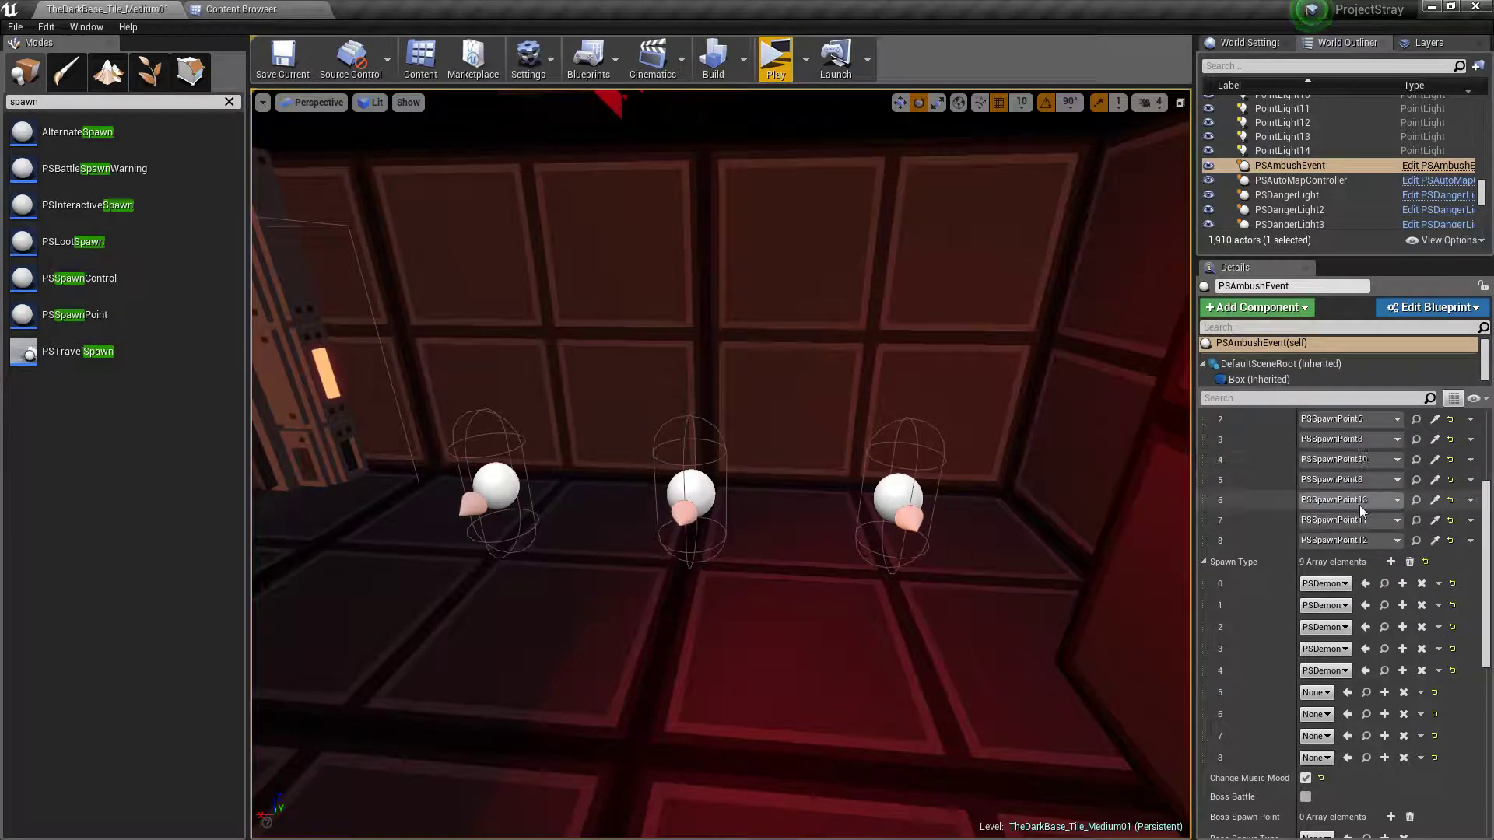
click(1323, 693)
click(1351, 461)
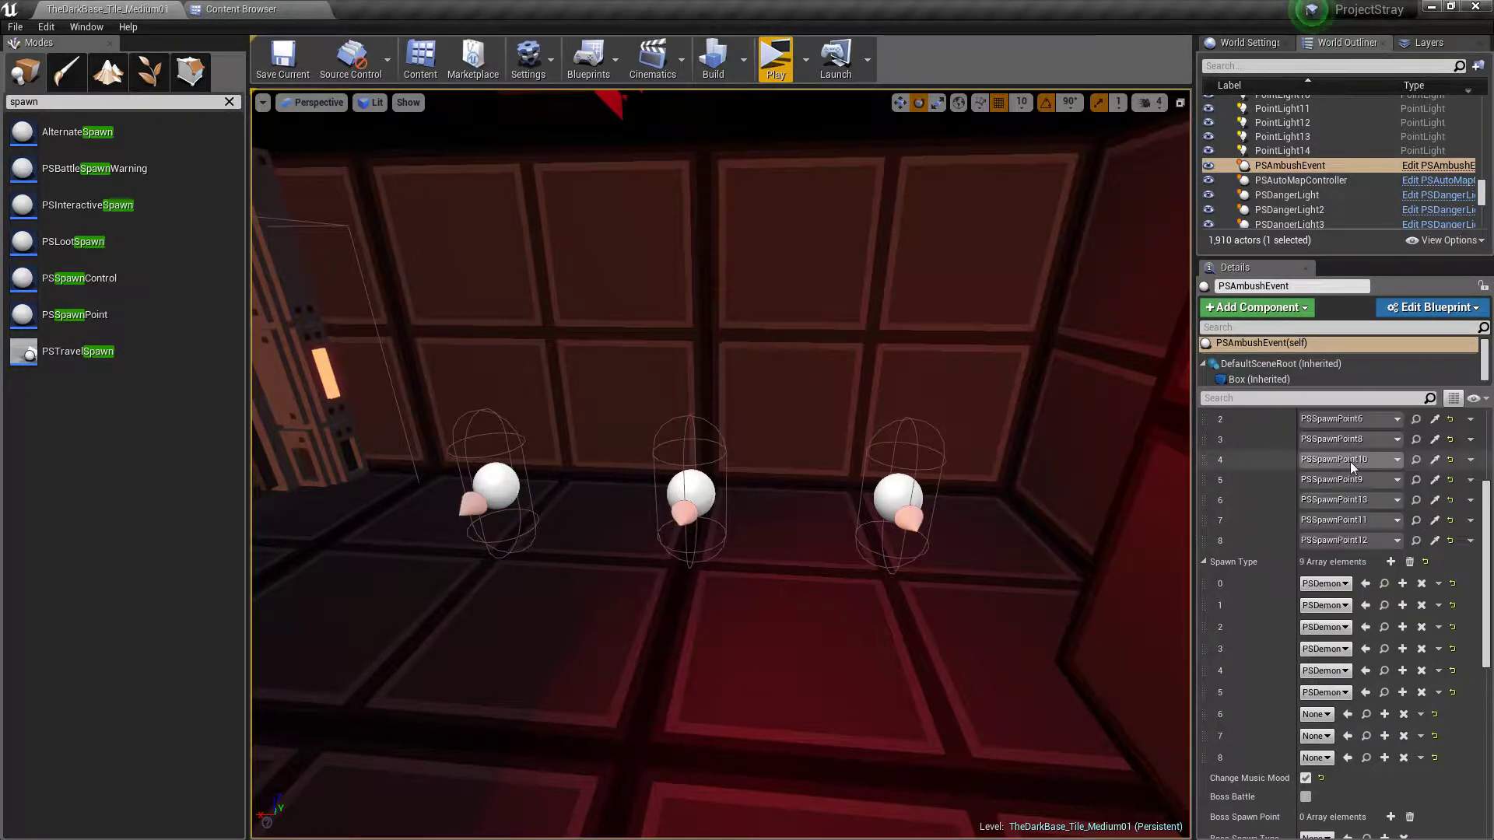
click(1317, 715)
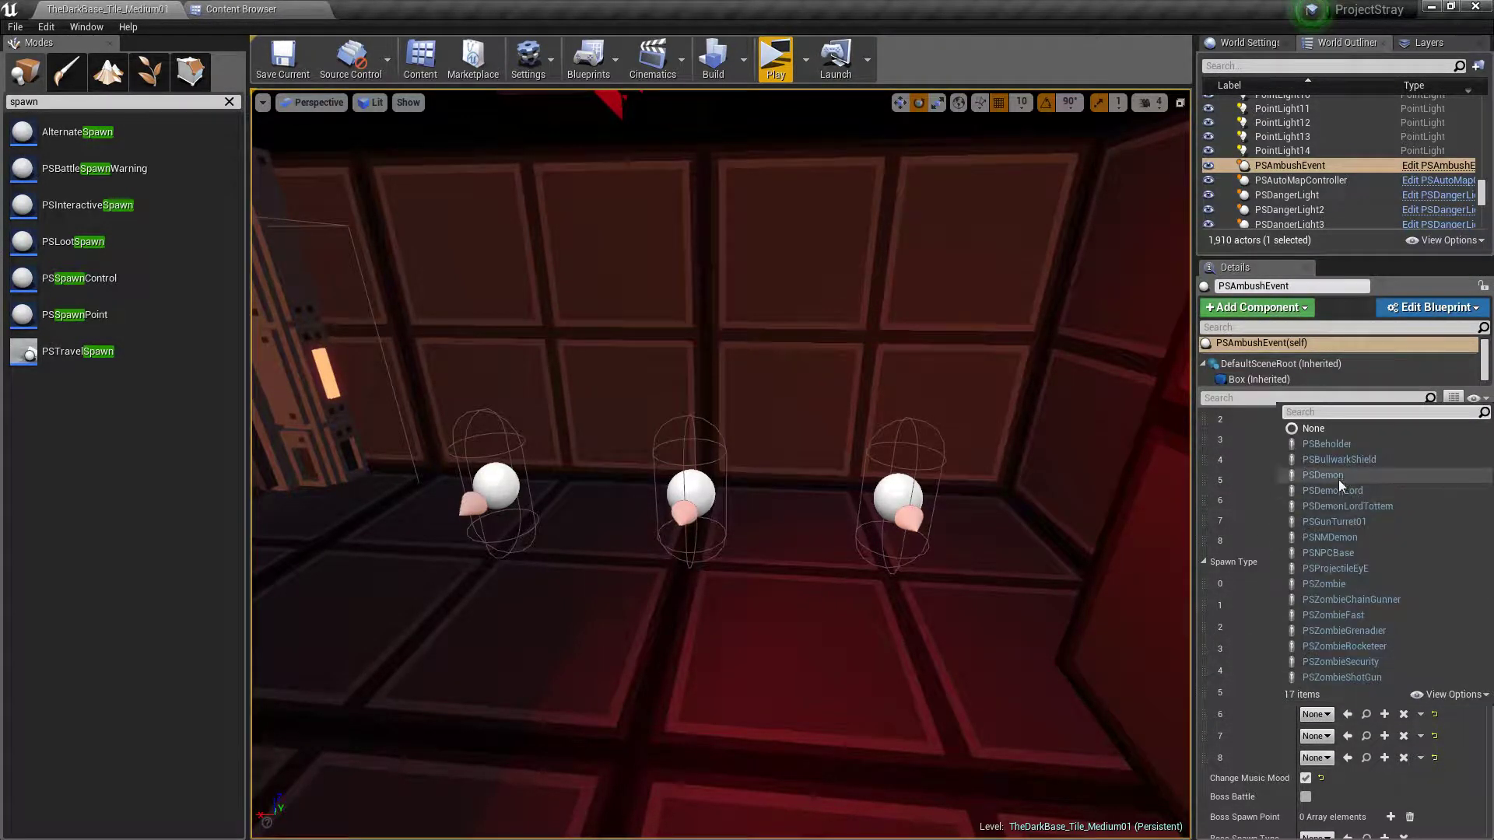
click(1337, 476)
click(1332, 735)
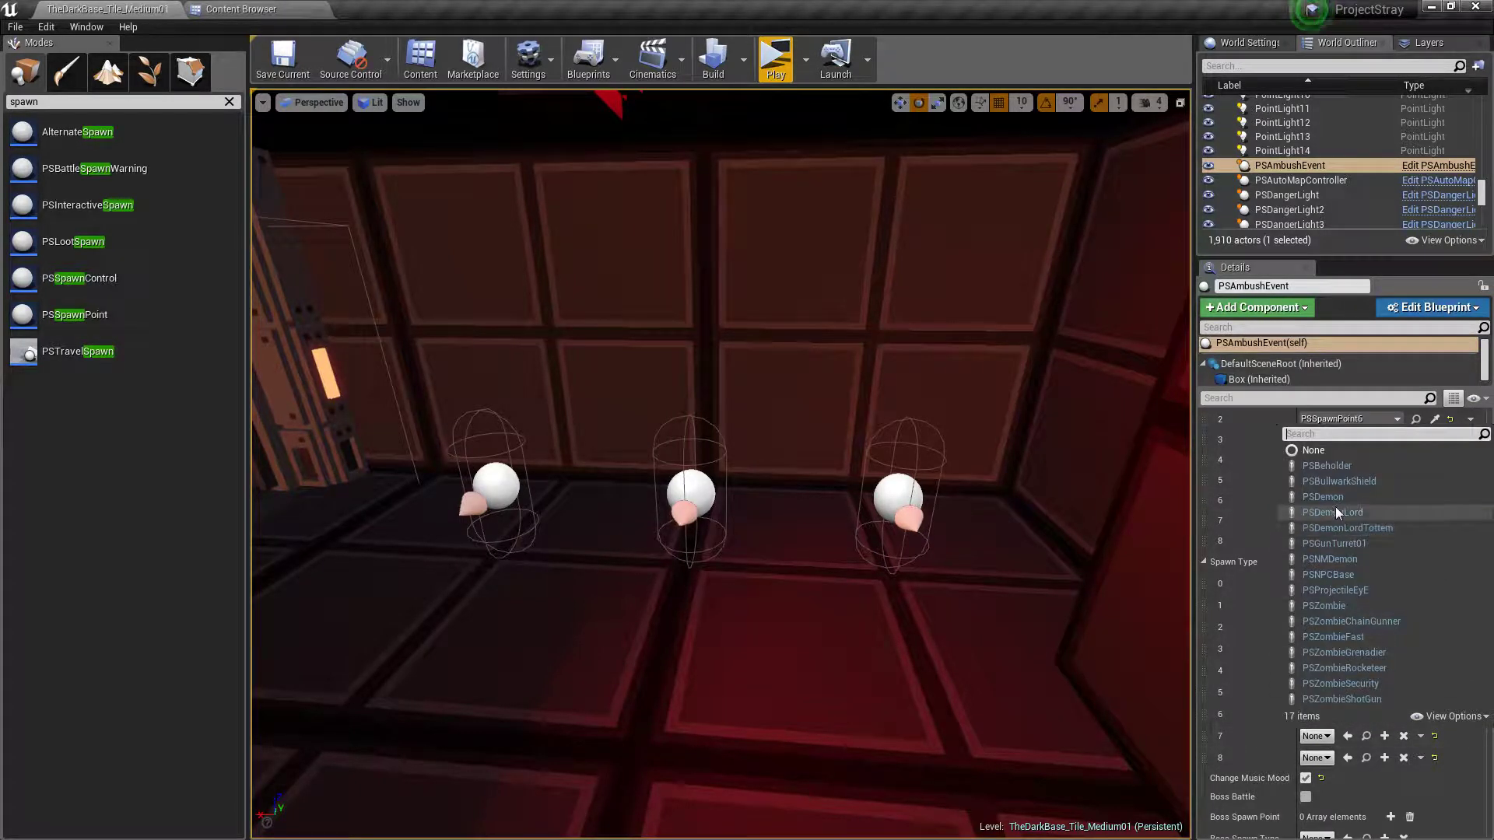
click(1336, 512)
click(1317, 757)
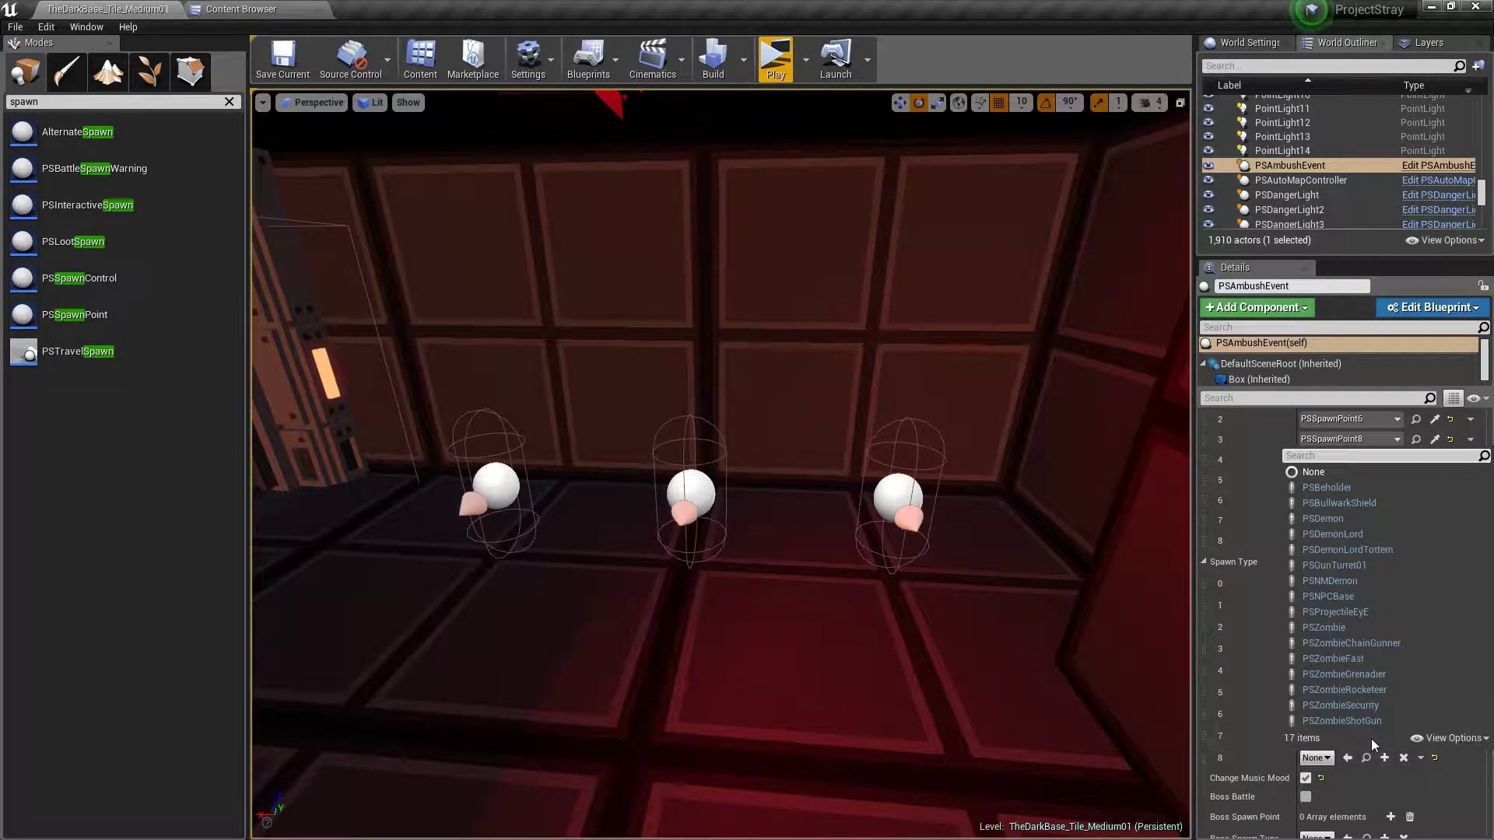
click(1381, 643)
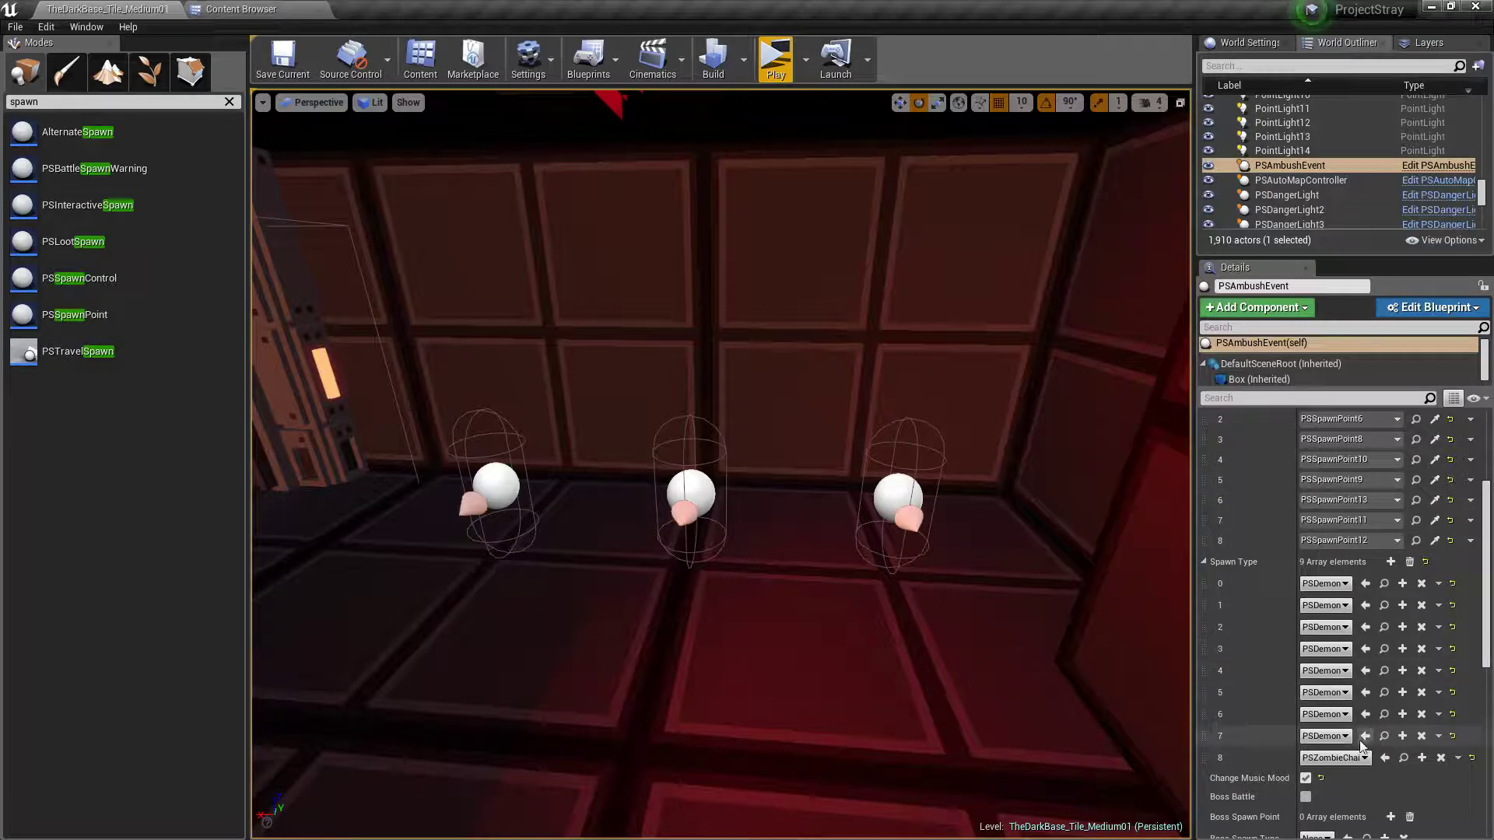
Check the ambush event's trigger area around the red floor switch, clear the selection, and save the level
right_drag(1043, 576, 934, 514)
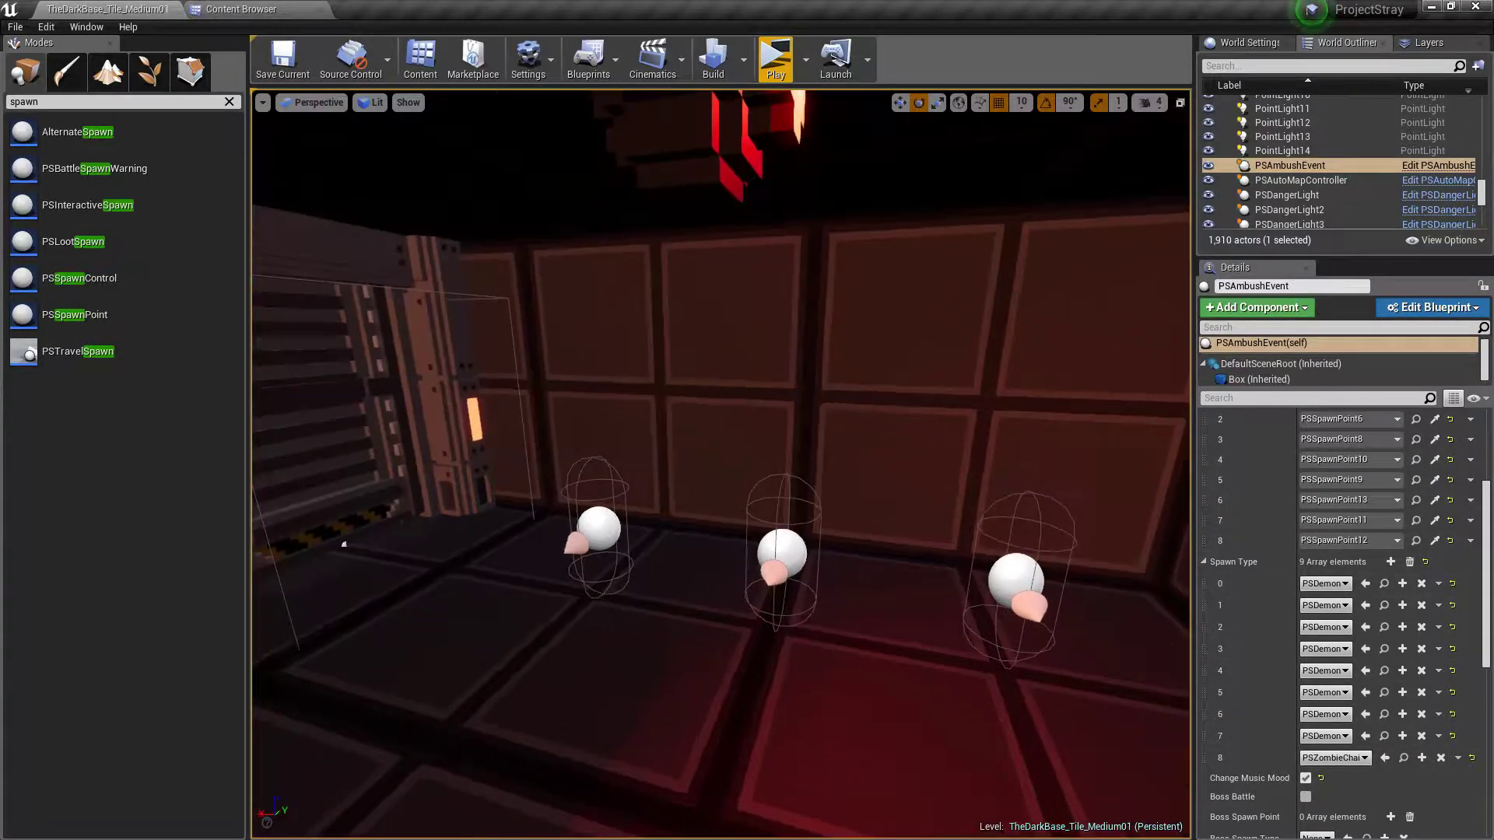
right_drag(891, 725, 825, 763)
key(Escape)
right_drag(985, 728, 669, 661)
key(w)
right_drag(747, 545, 459, 623)
click(774, 473)
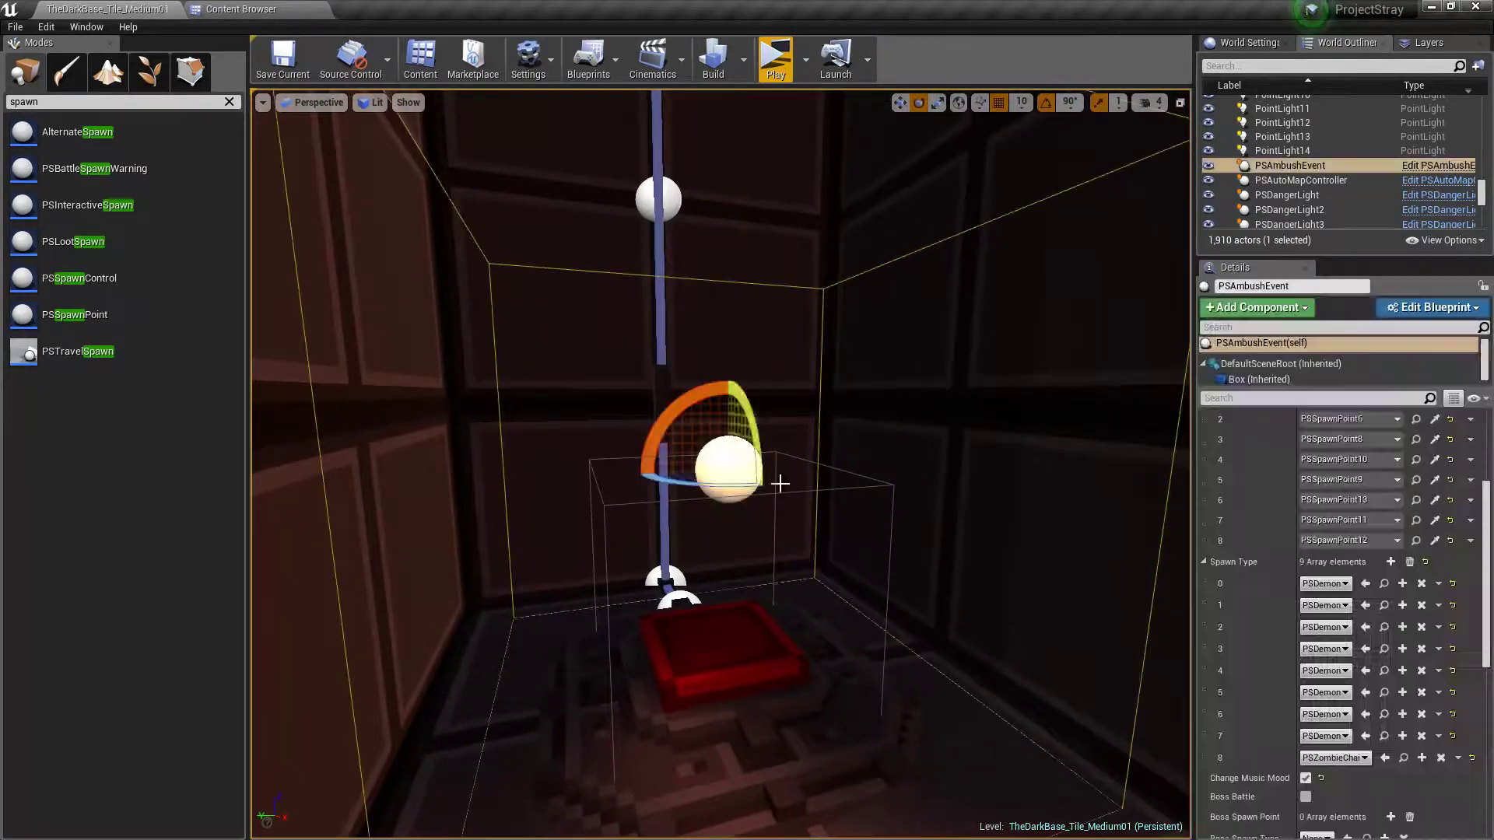
key(s)
right_drag(1054, 660, 998, 638)
key(w)
key(Escape)
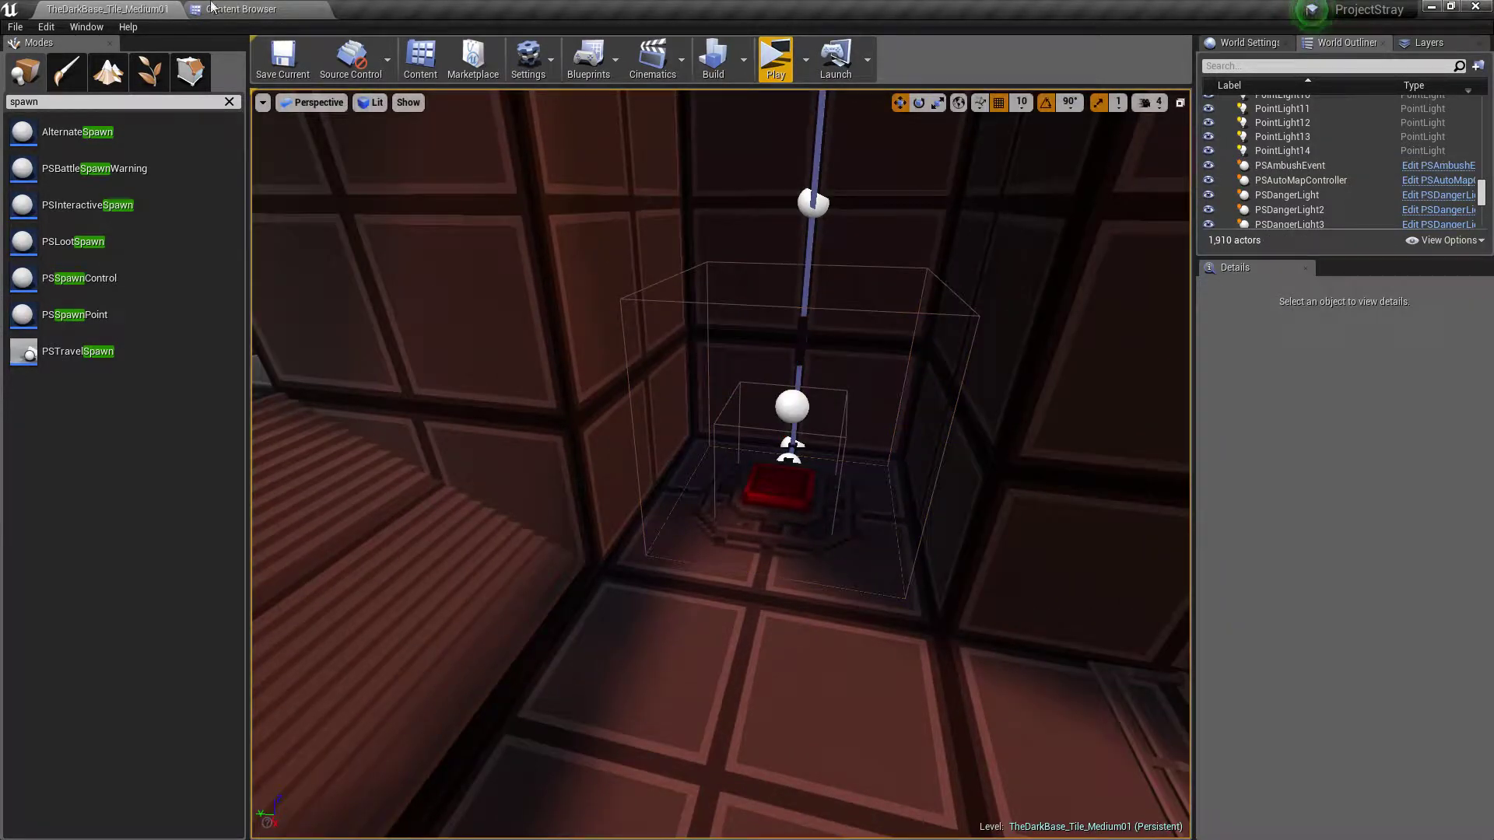
click(281, 53)
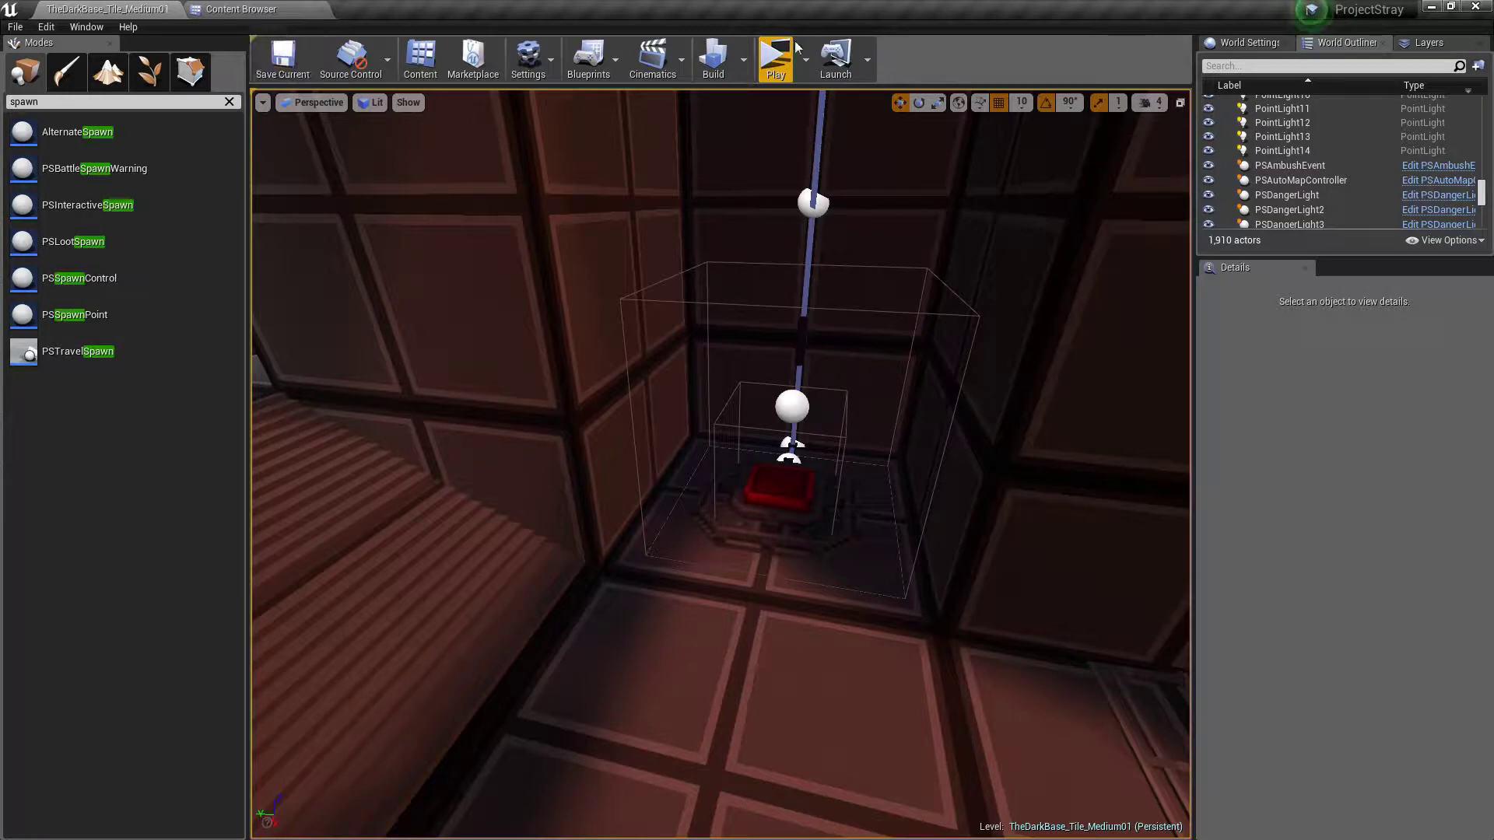
Start a playtest of the level and run from the red-lit starting corridor through the hazard-striped door
click(776, 60)
key(w)
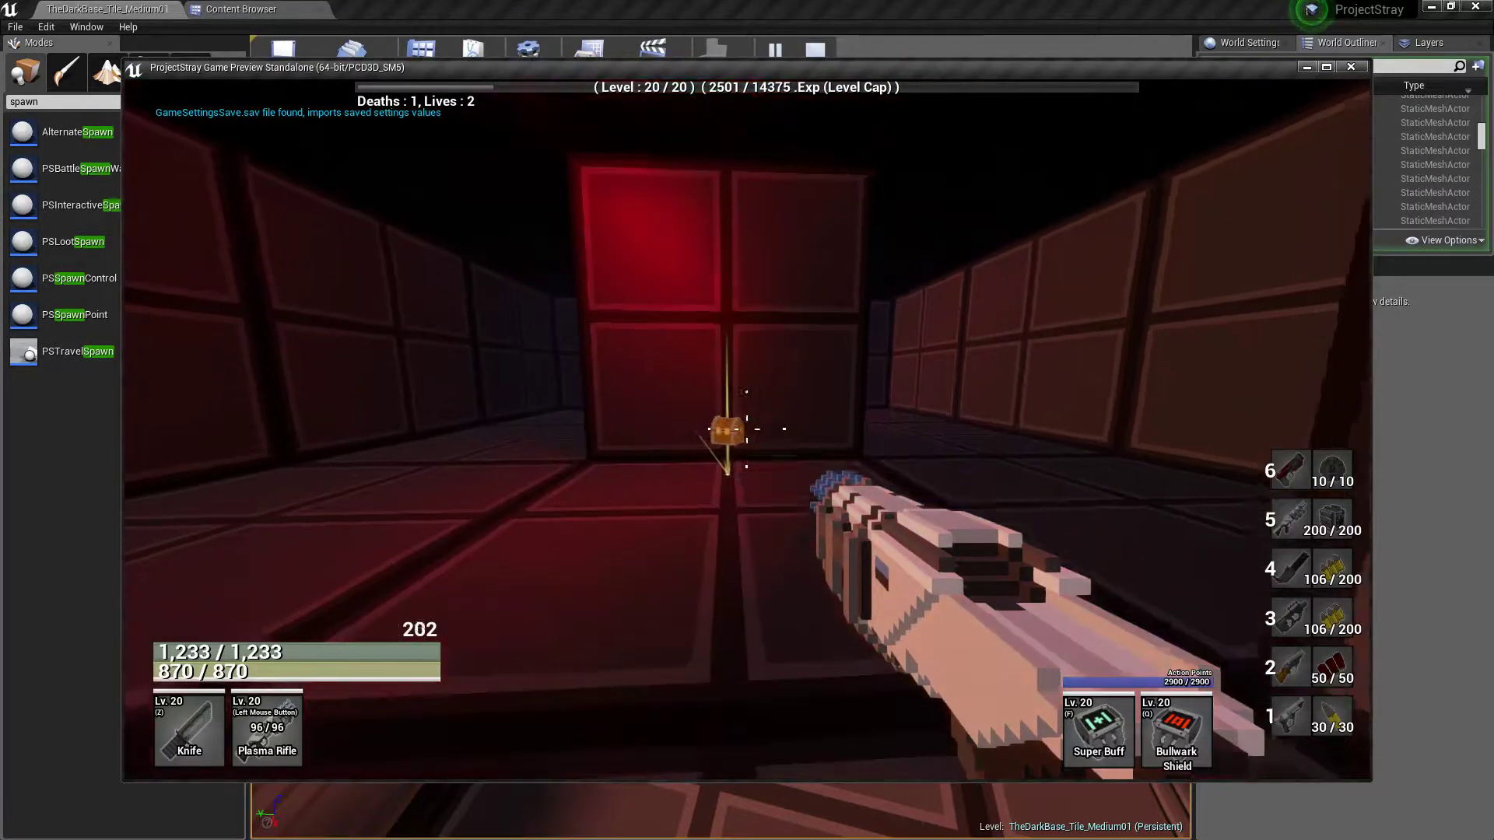
key(r)
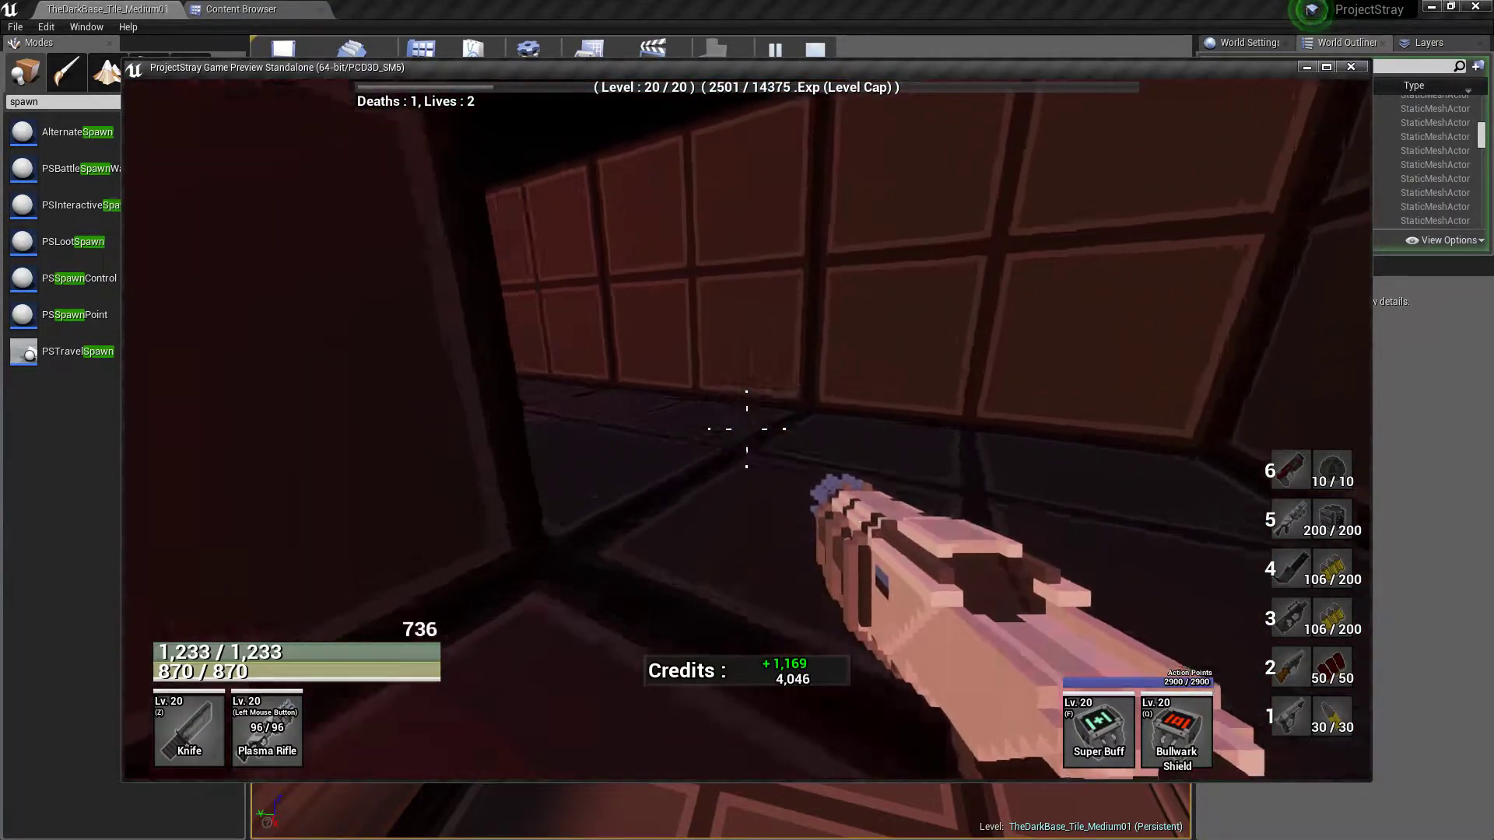
key(w)
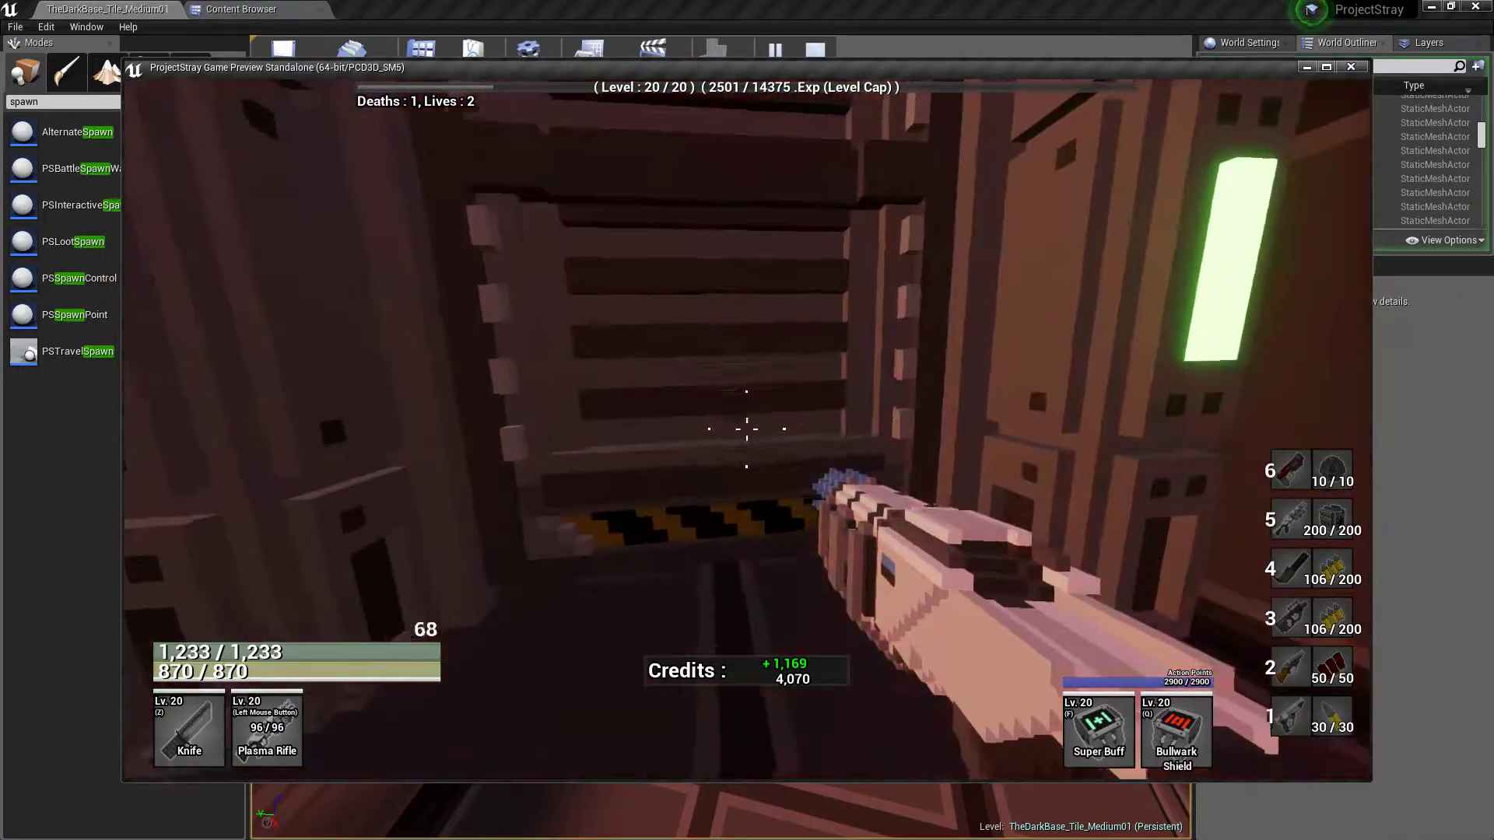
key(w)
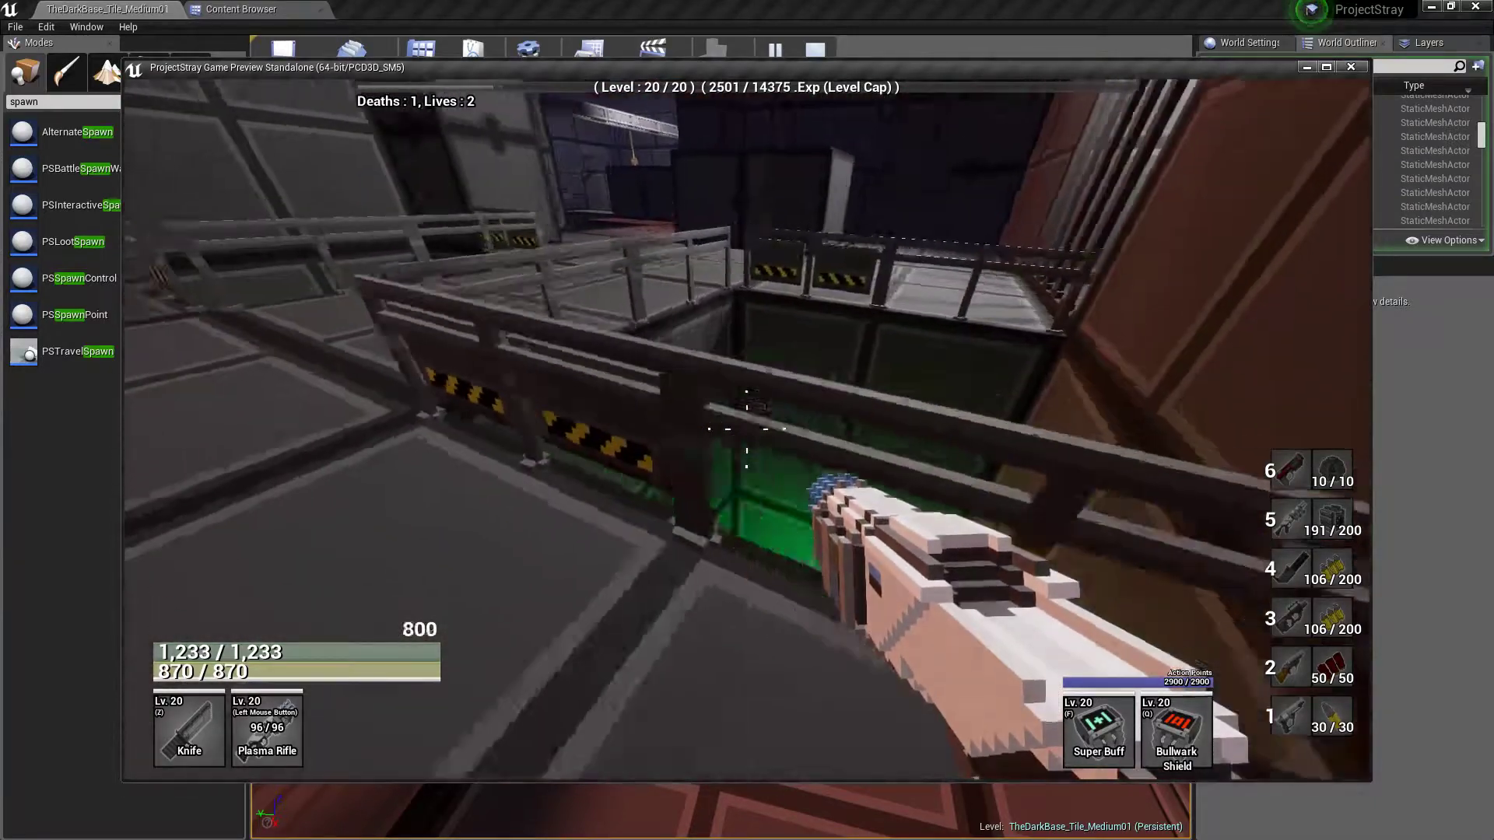
Walk past the railed green acid pits and look through the barred opening at the pickups in the side room
key(w)
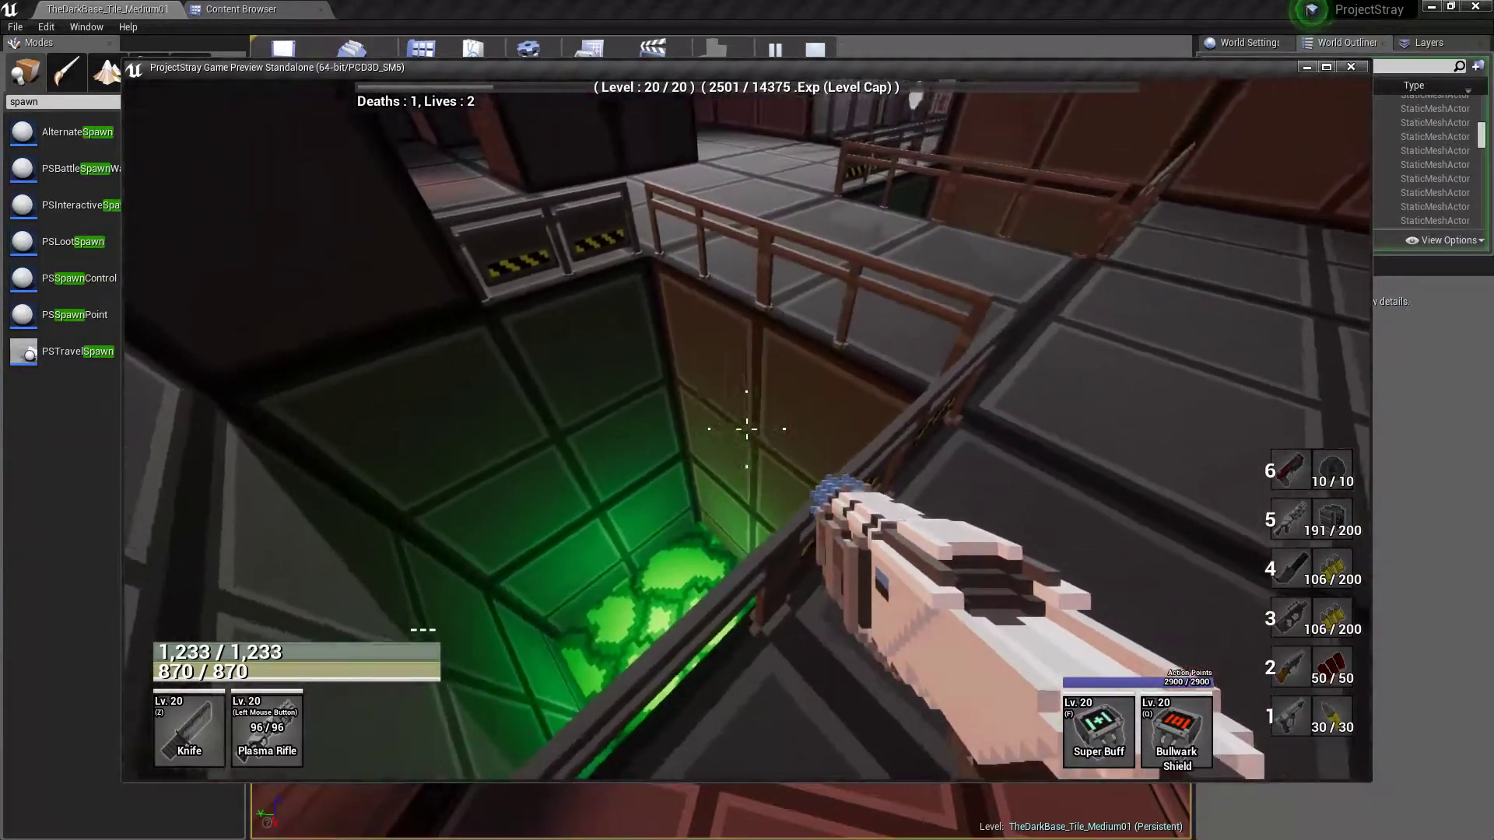
key(w)
key(w)
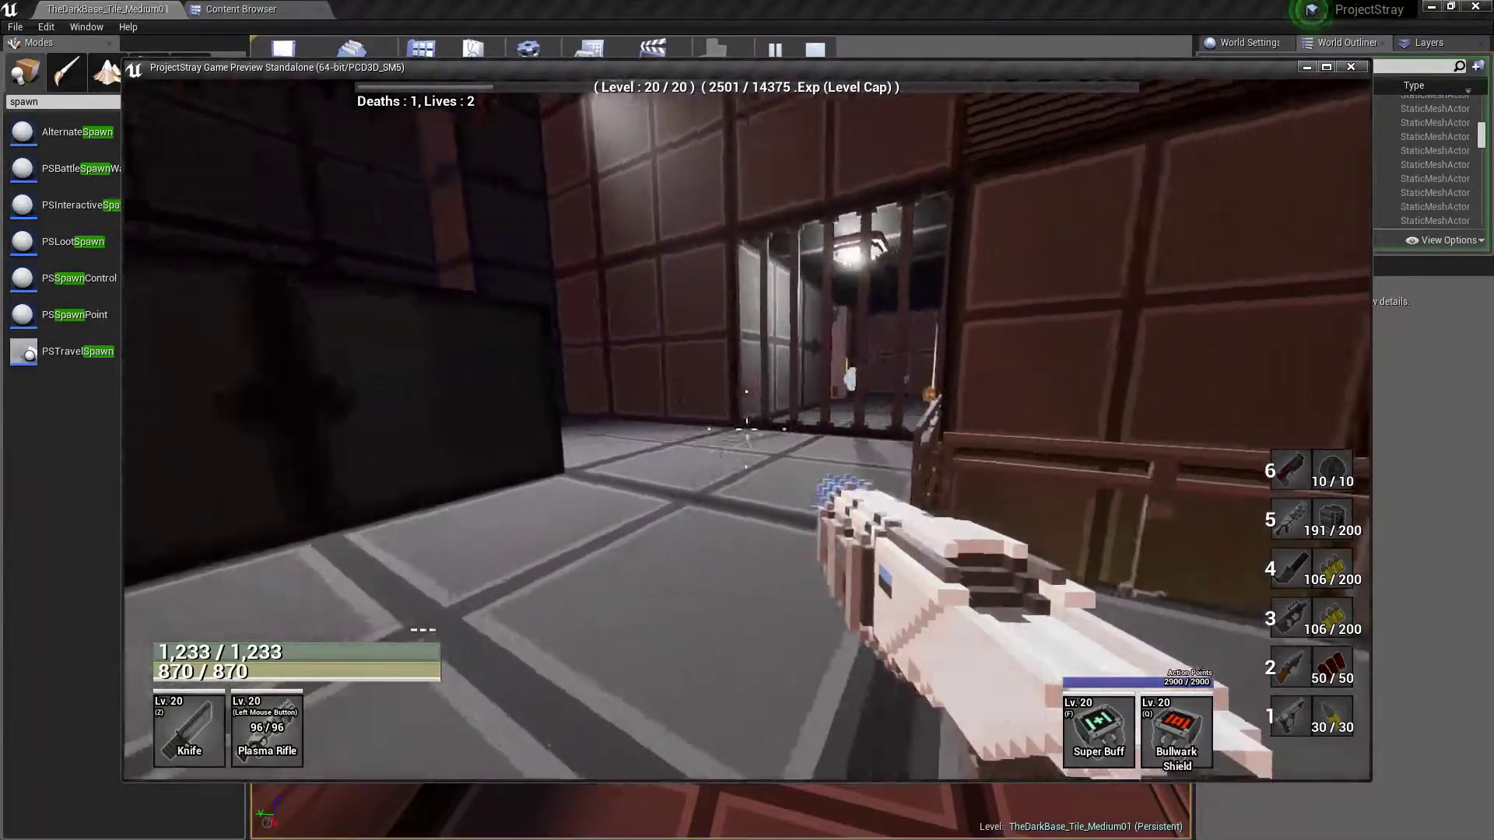
key(w)
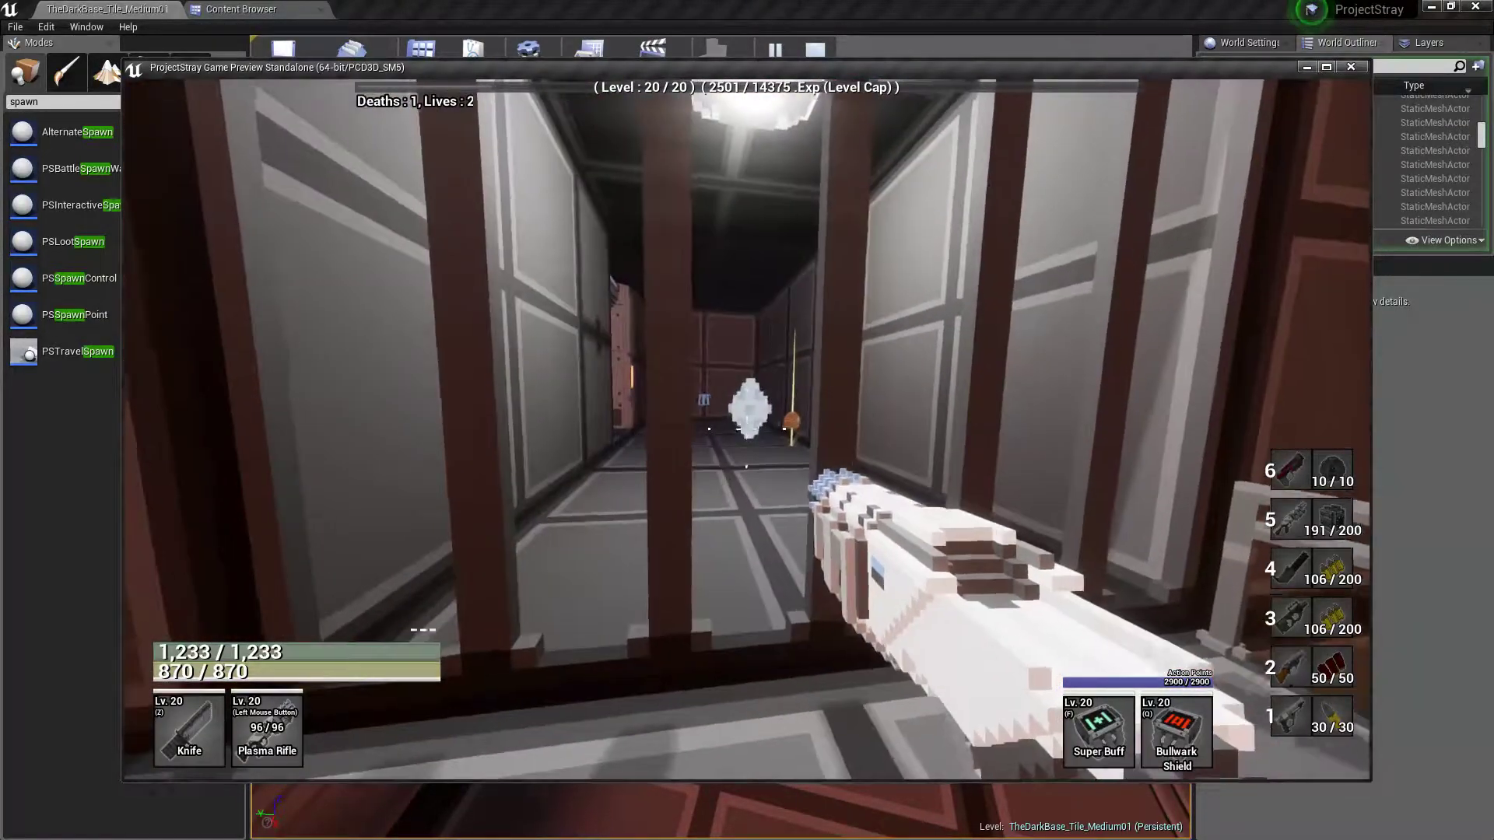
Explore the large hall beyond the barred room, checking its railings, overhangs and side passages
key(w)
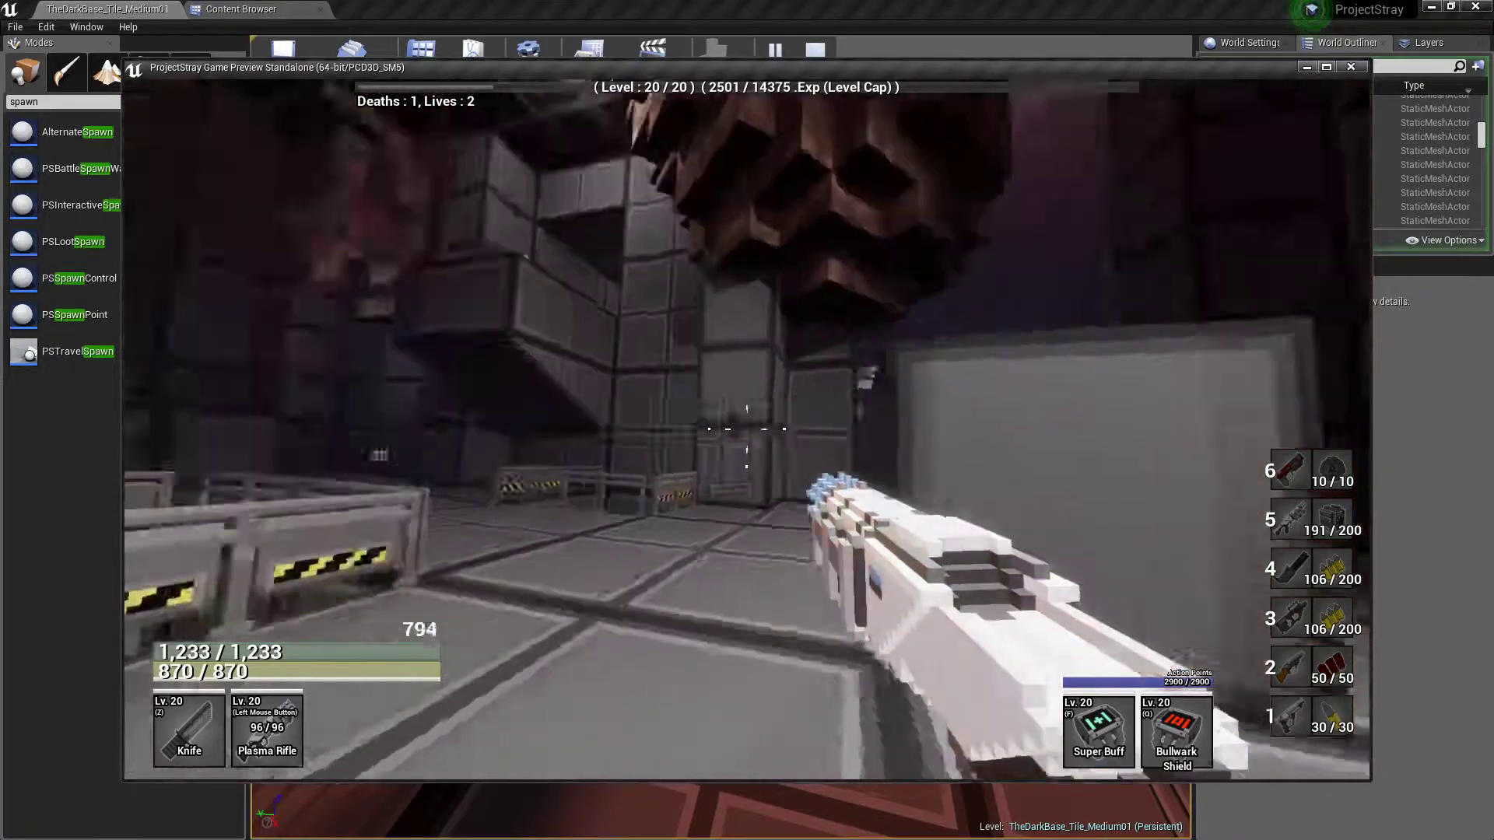
key(w)
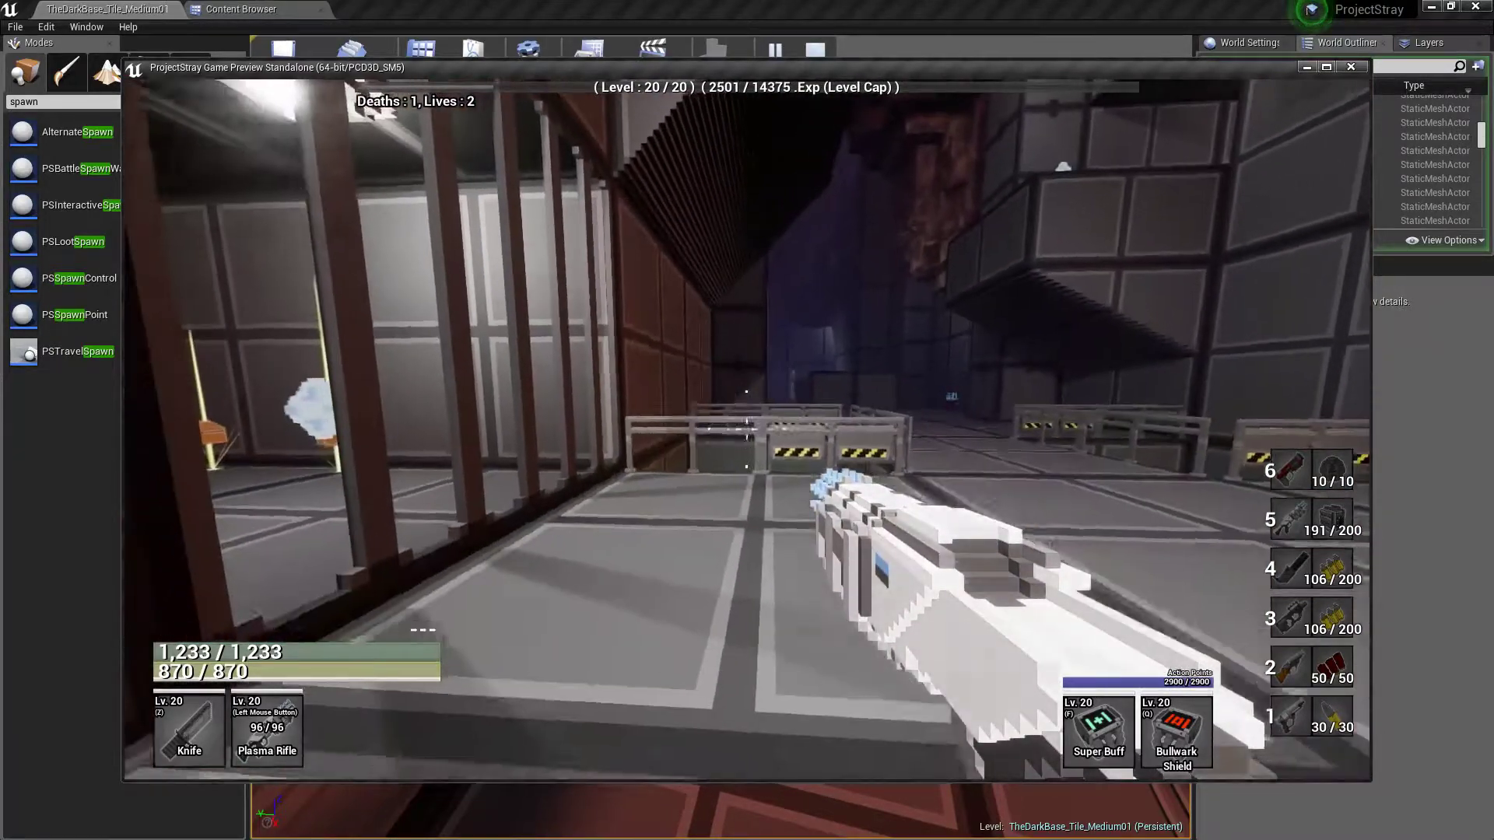
key(space)
key(w)
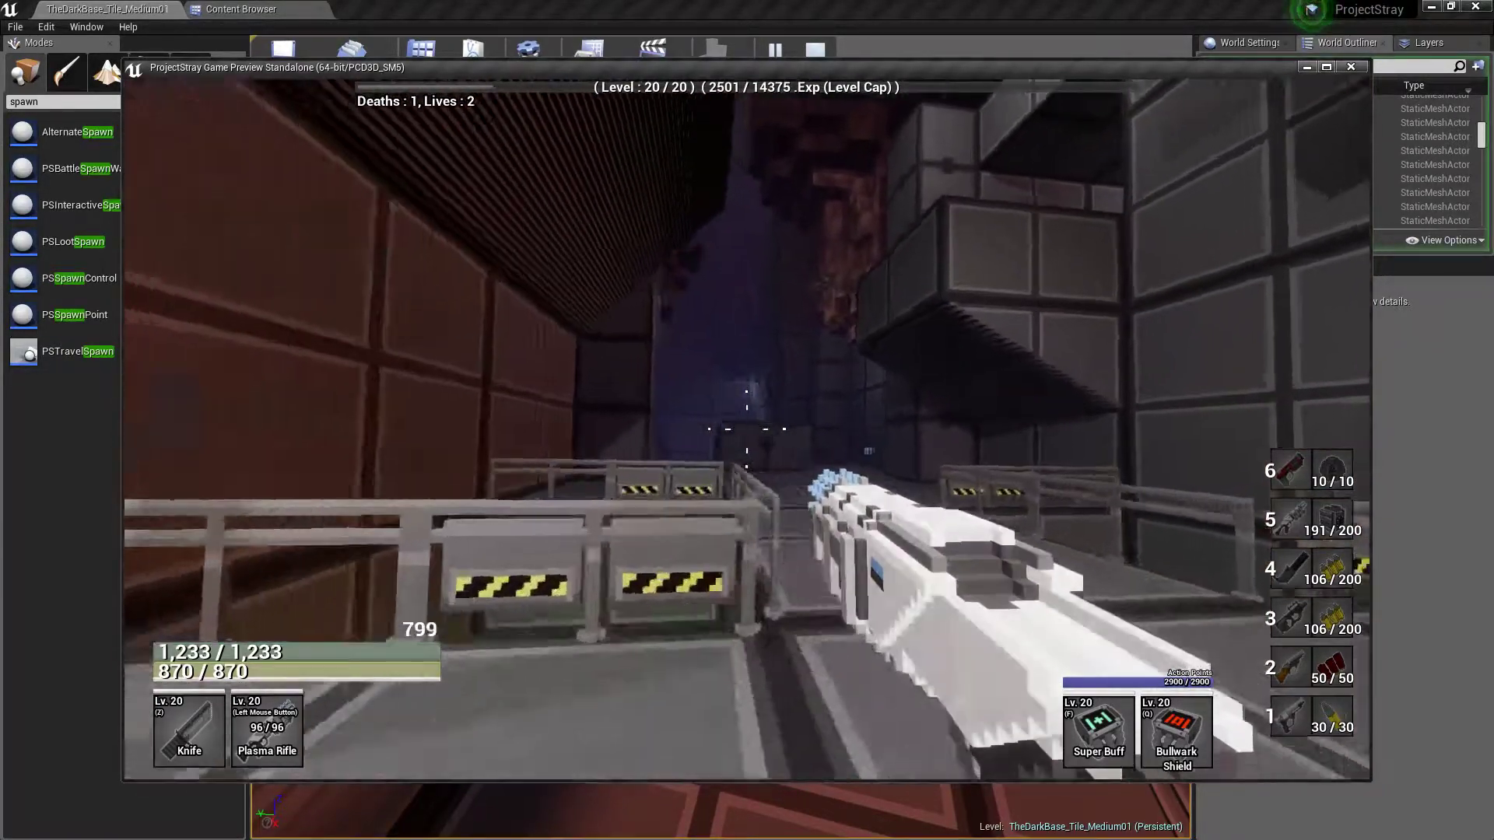
key(s)
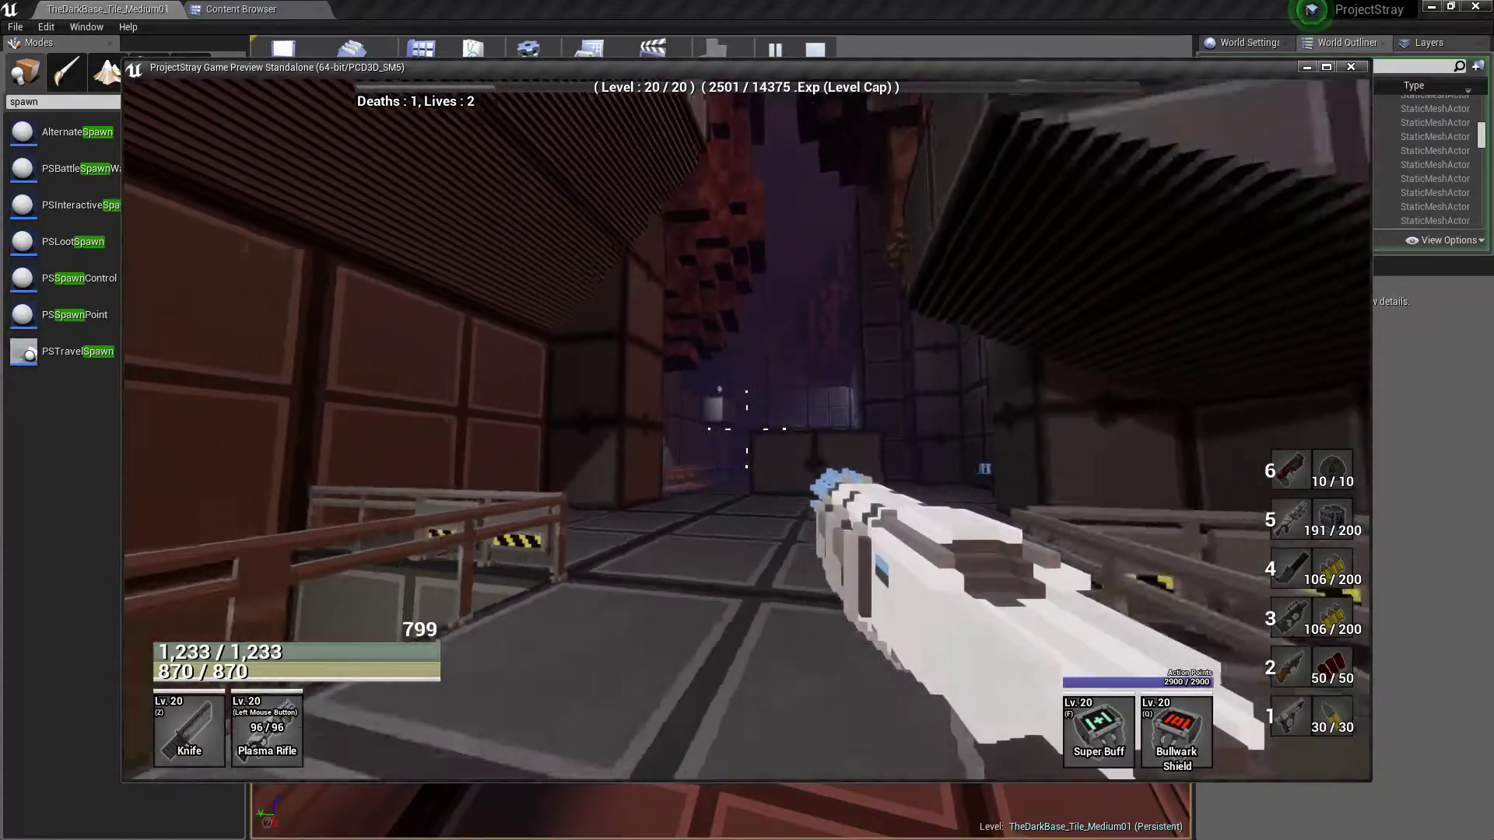
key(w)
key(w)
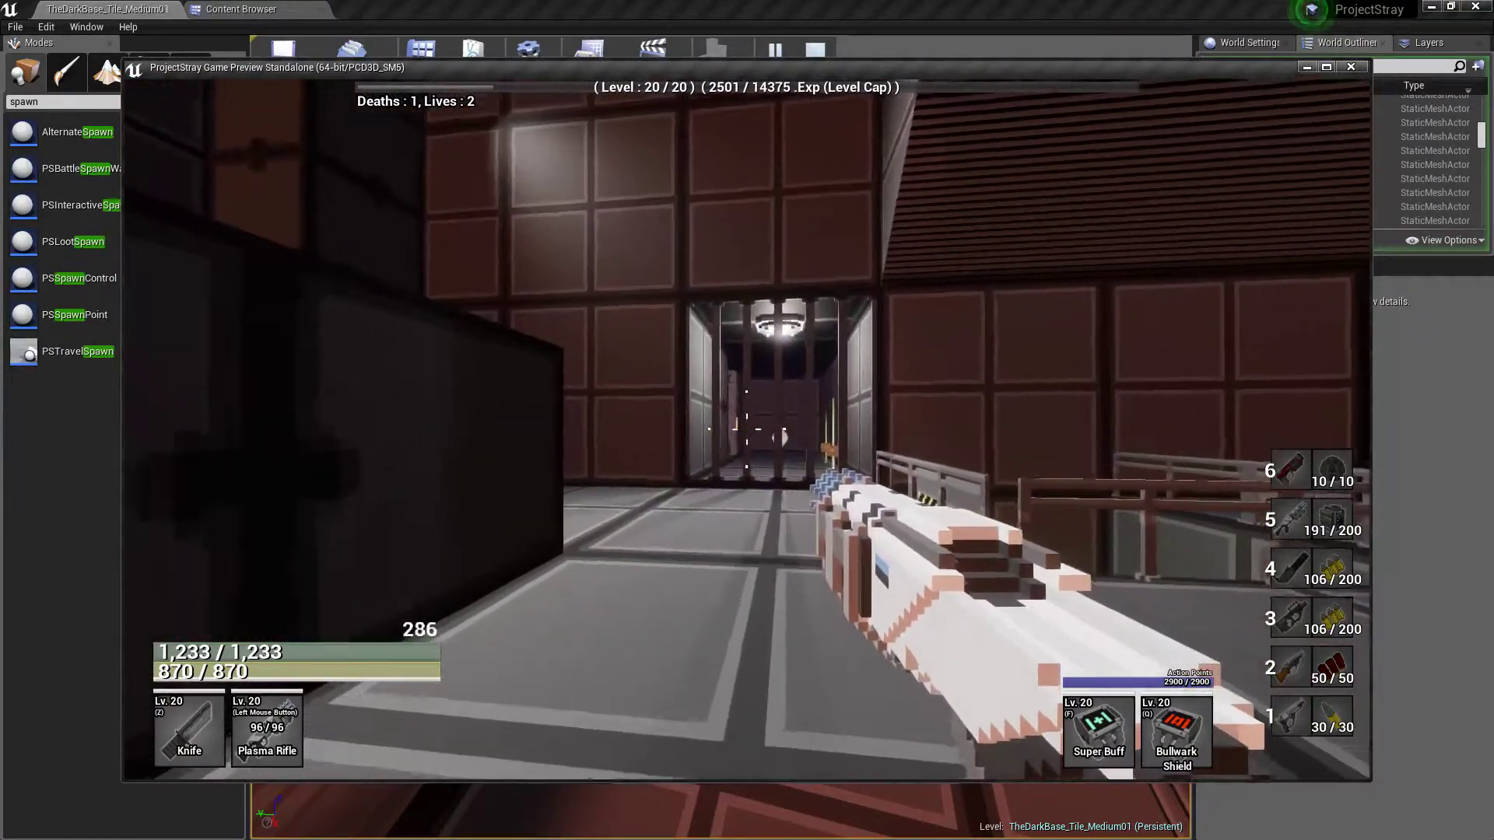
key(s)
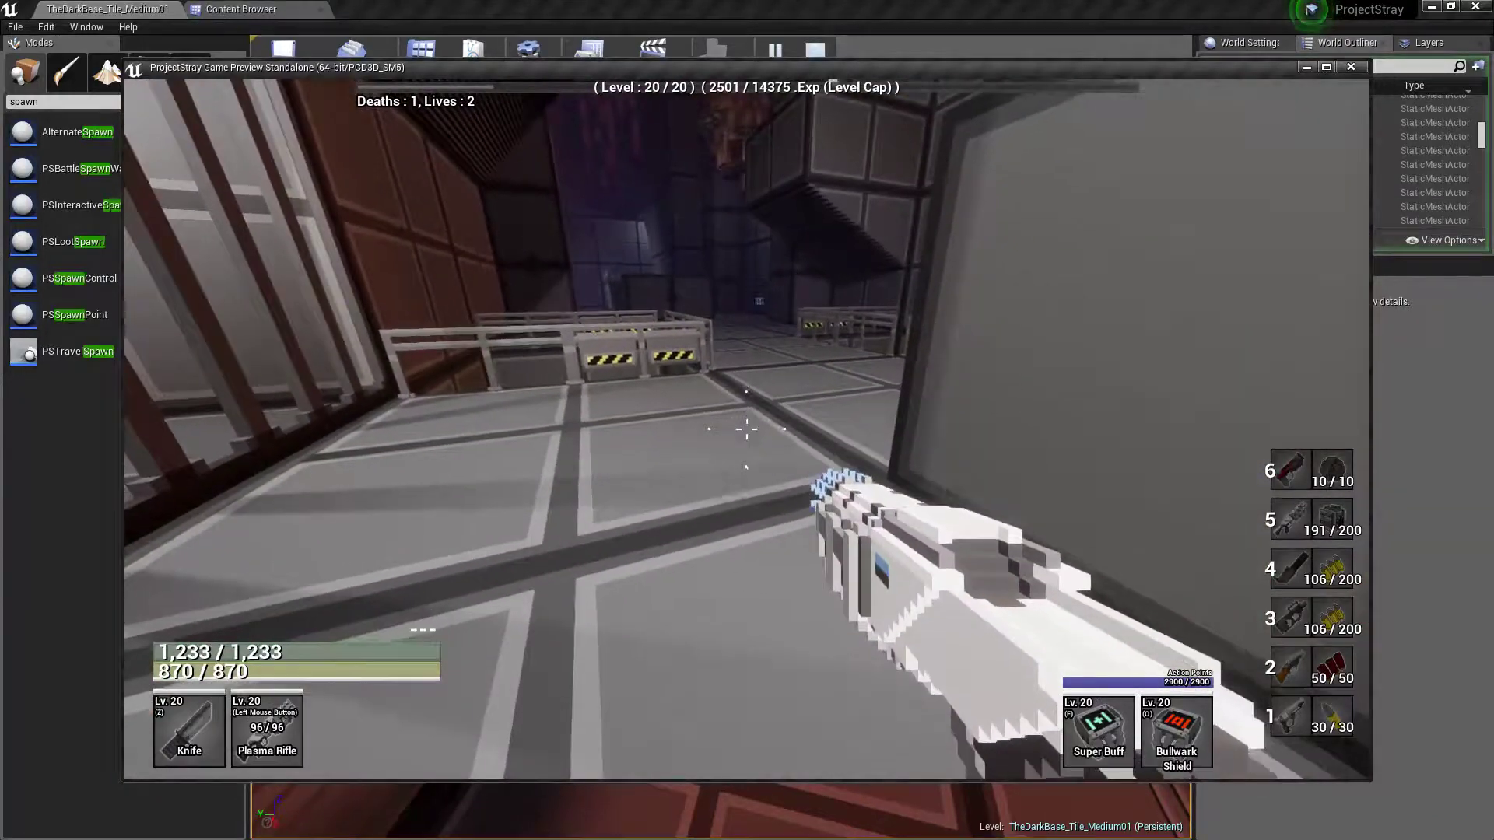
Bring up the in-game automap and examine the explored layout and the Power Crystal objective markers around it
key(Tab)
key(w)
key(a)
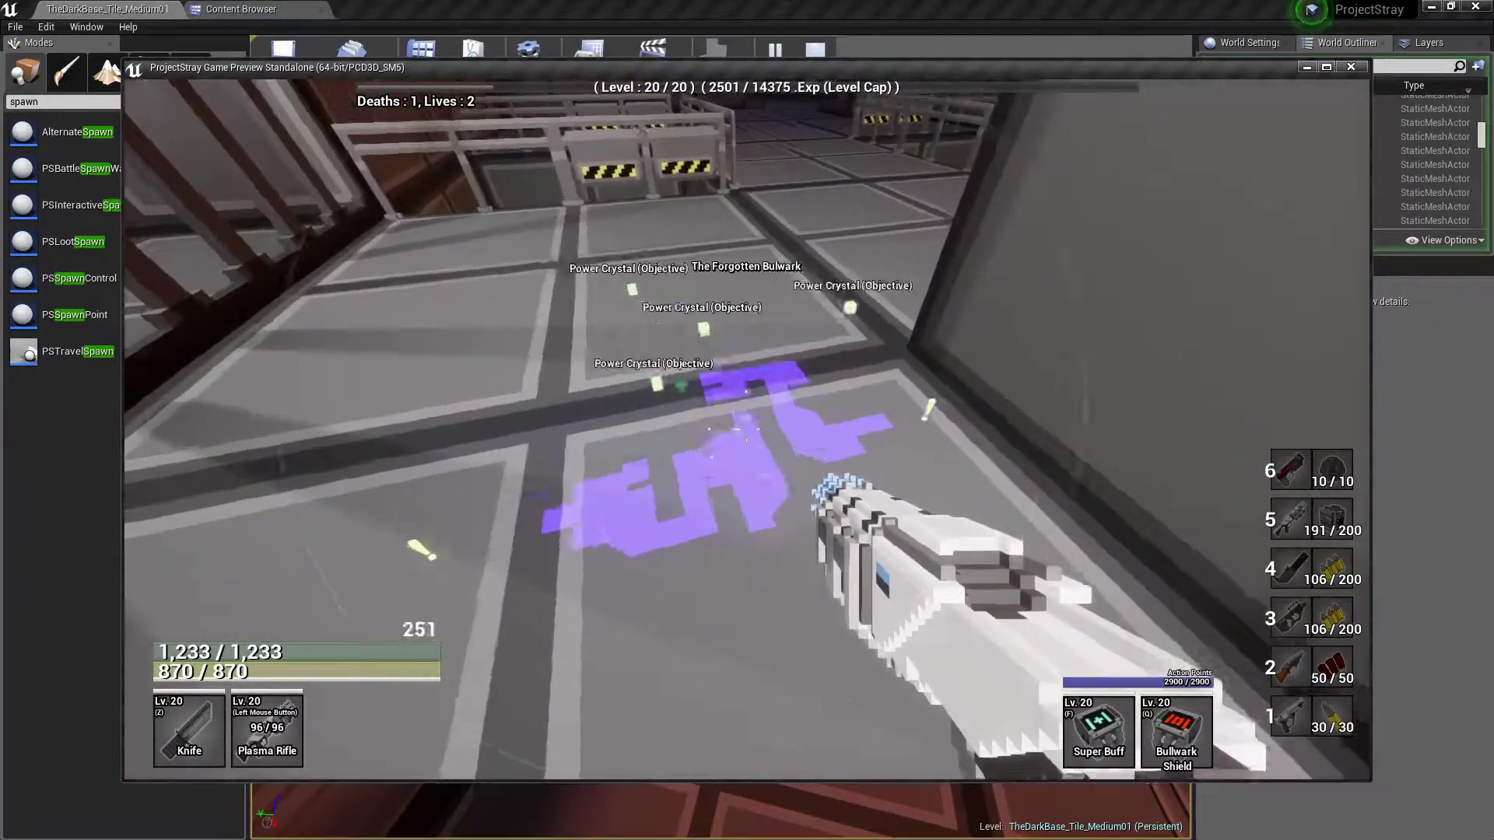
key(d)
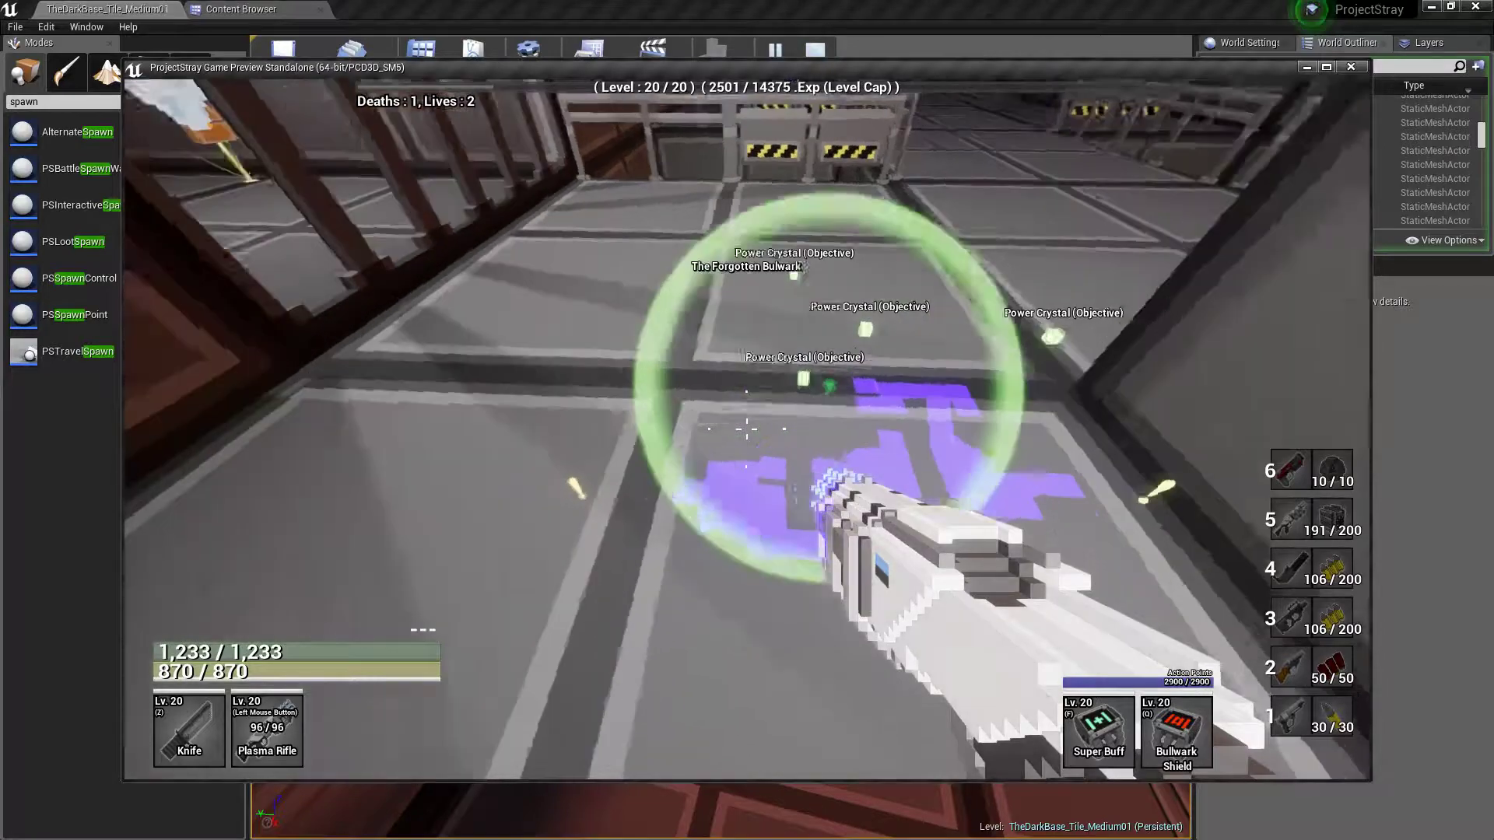
key(a)
key(d)
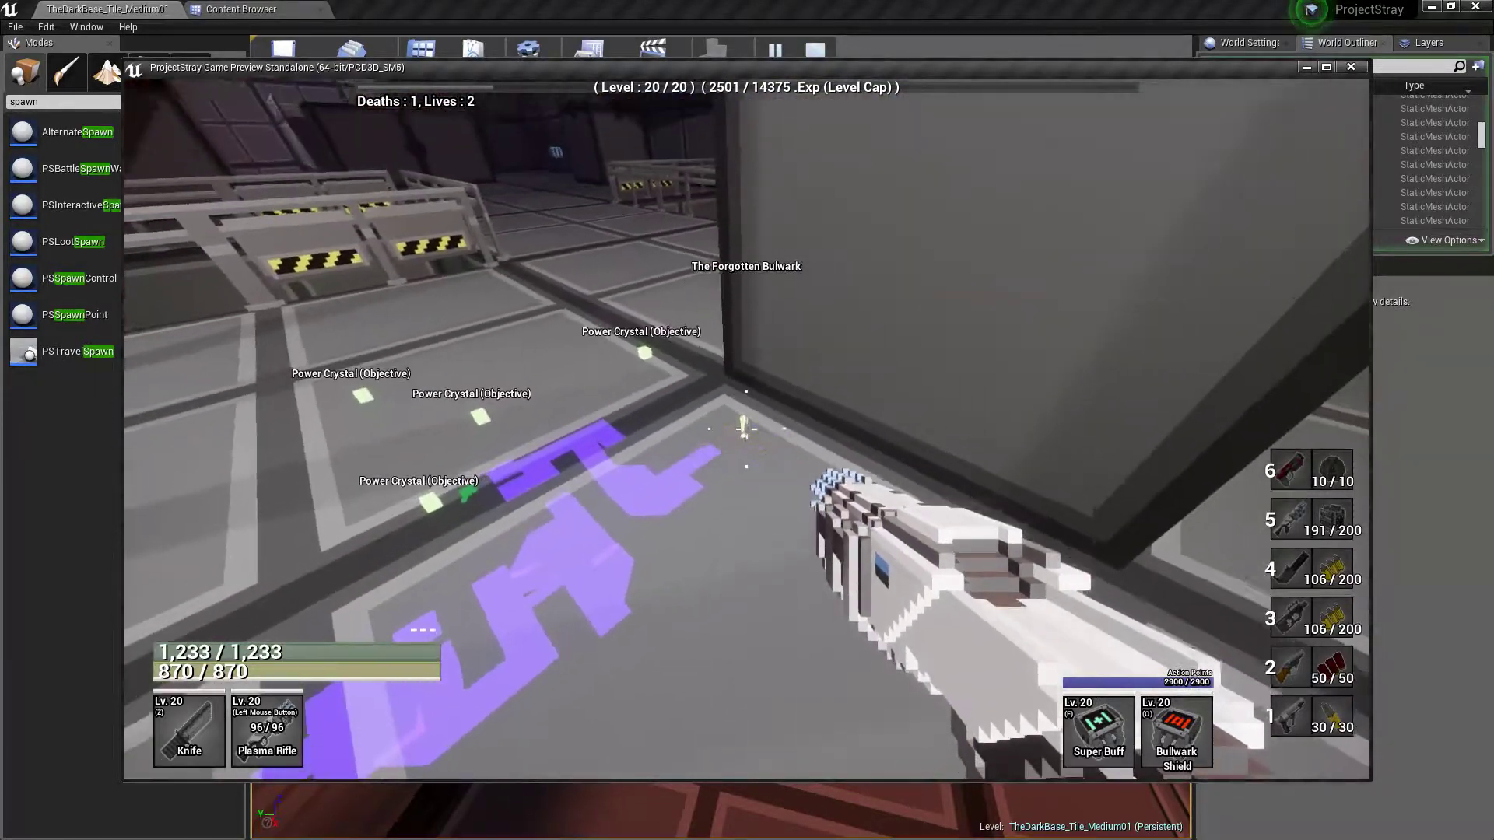
key(a)
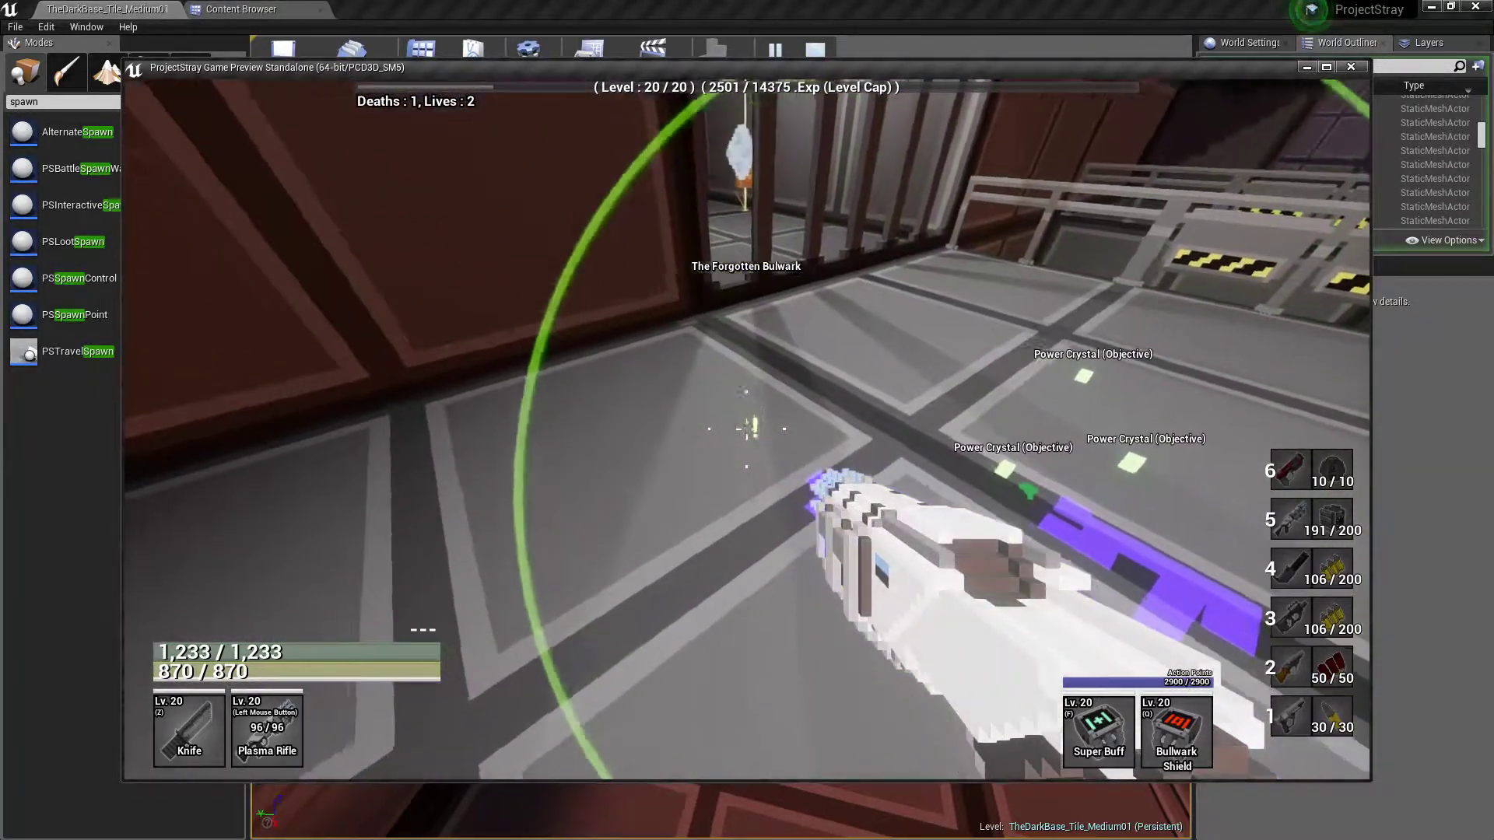
key(a)
key(d)
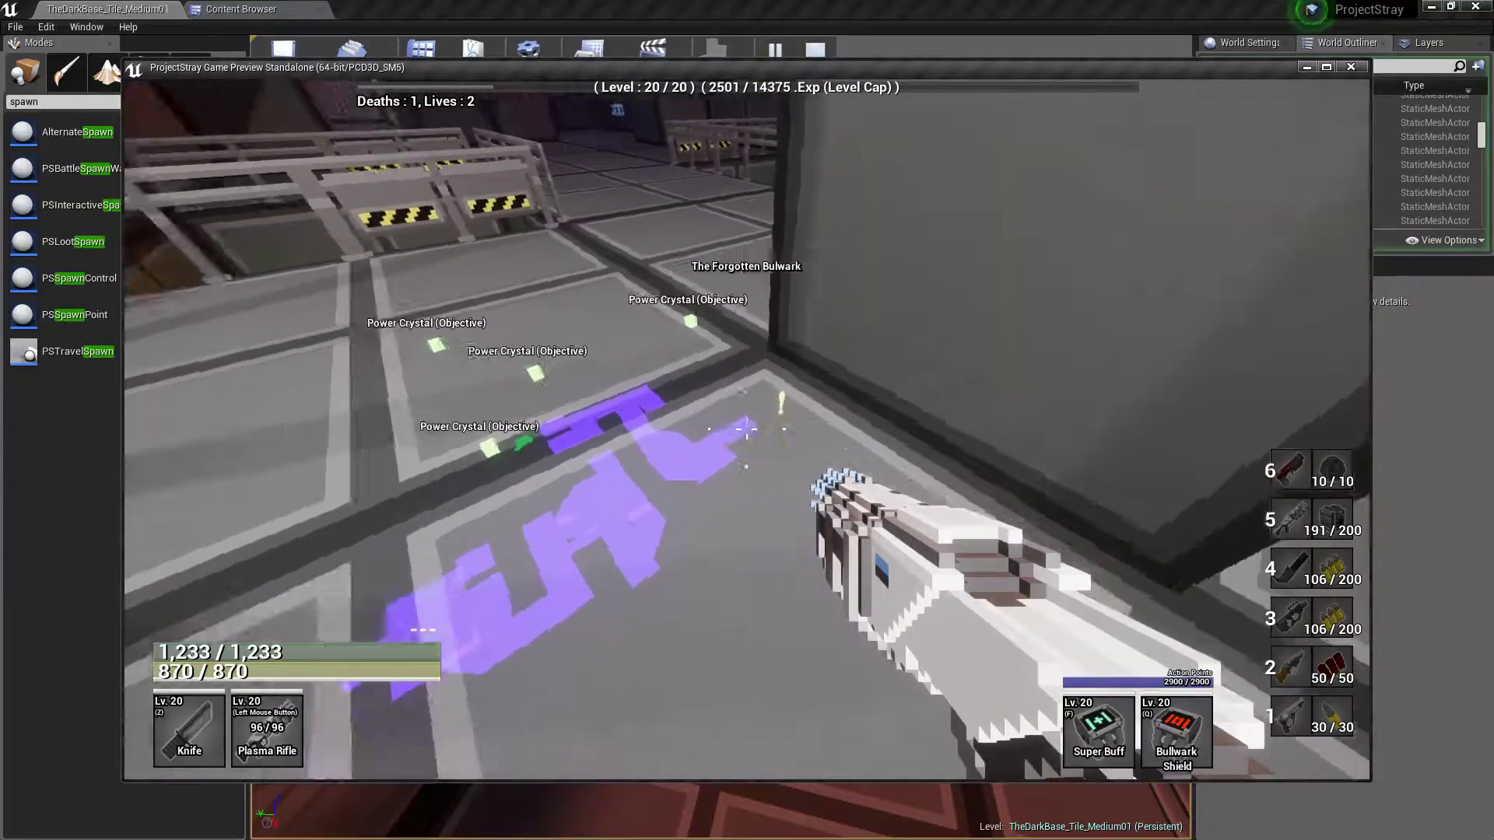
key(a)
Close the automap and travel with double jumps through the hall into the red-floored ambush room
key(w)
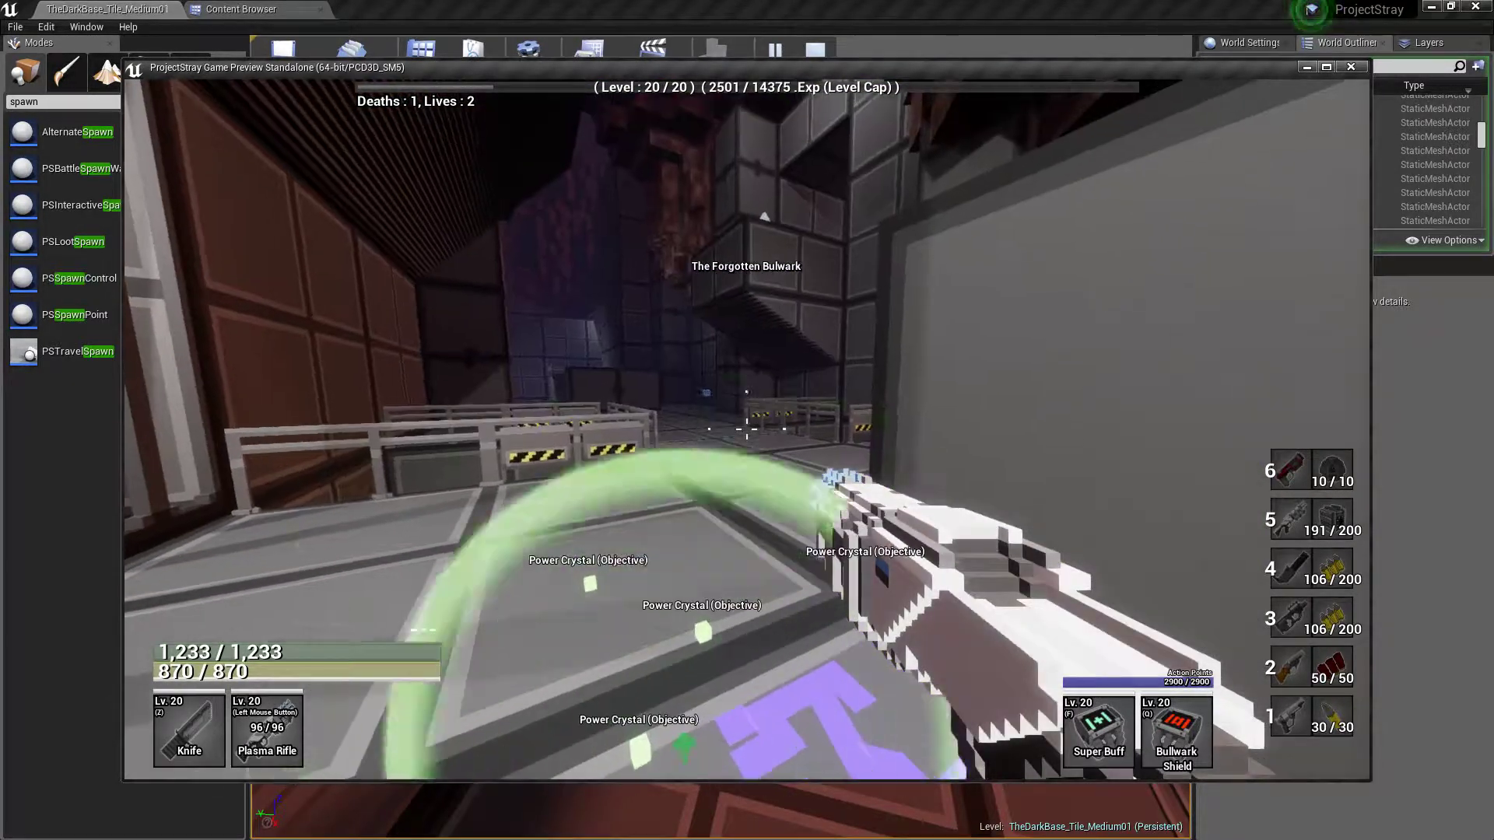
key(w)
key(space)
key(space)
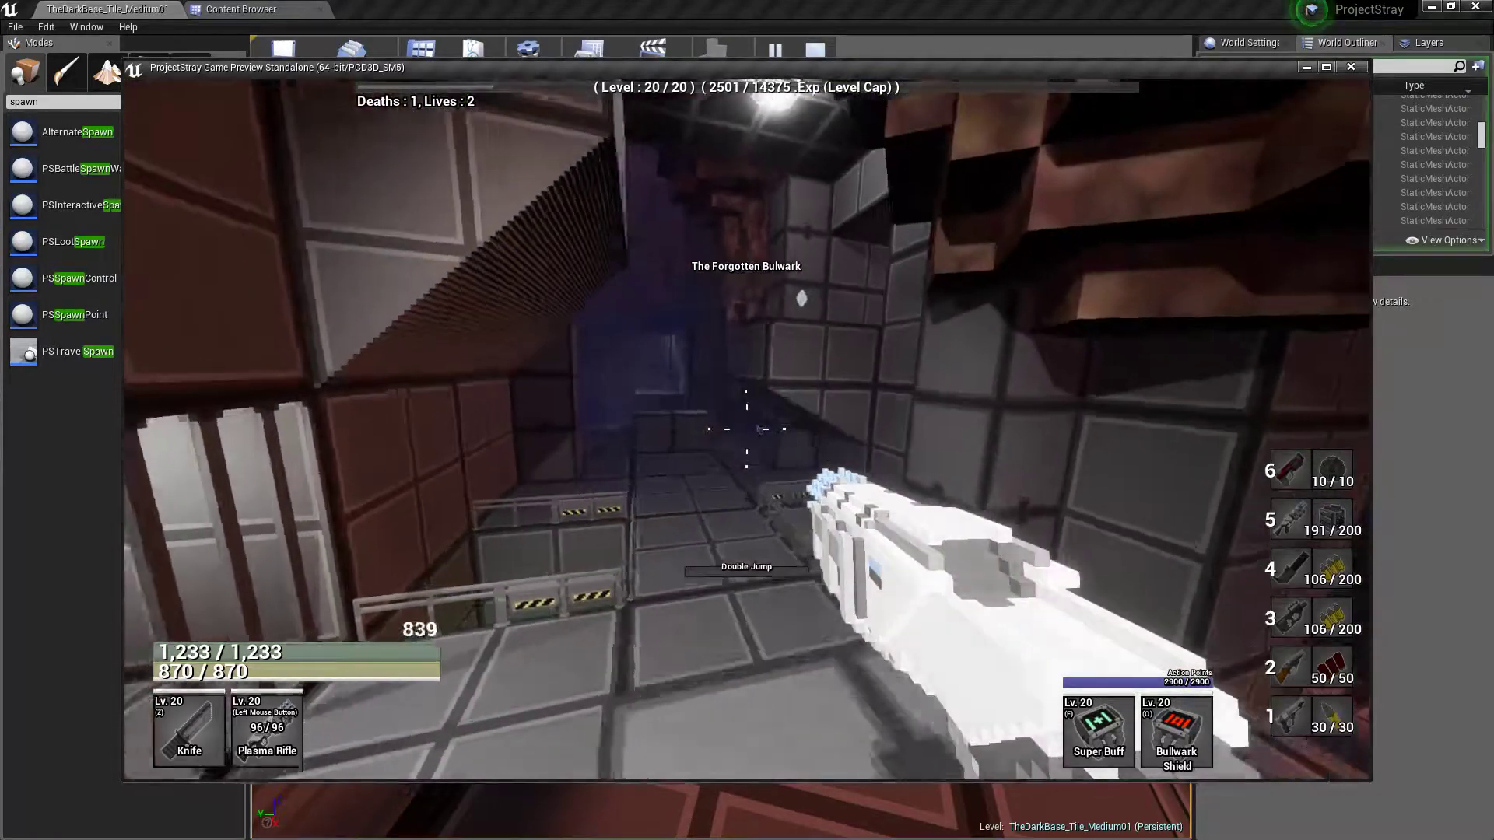
key(s)
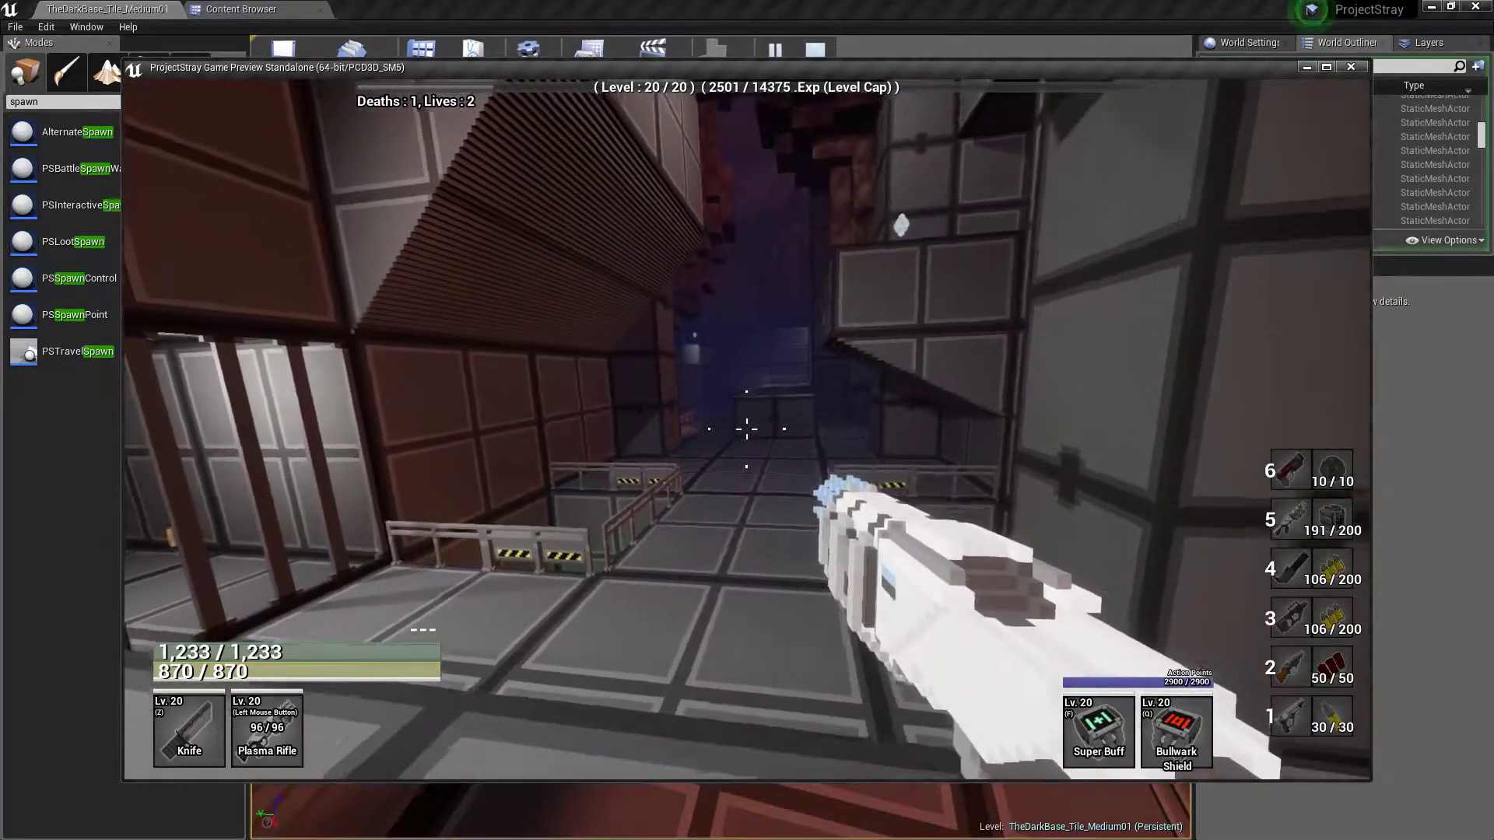
key(w)
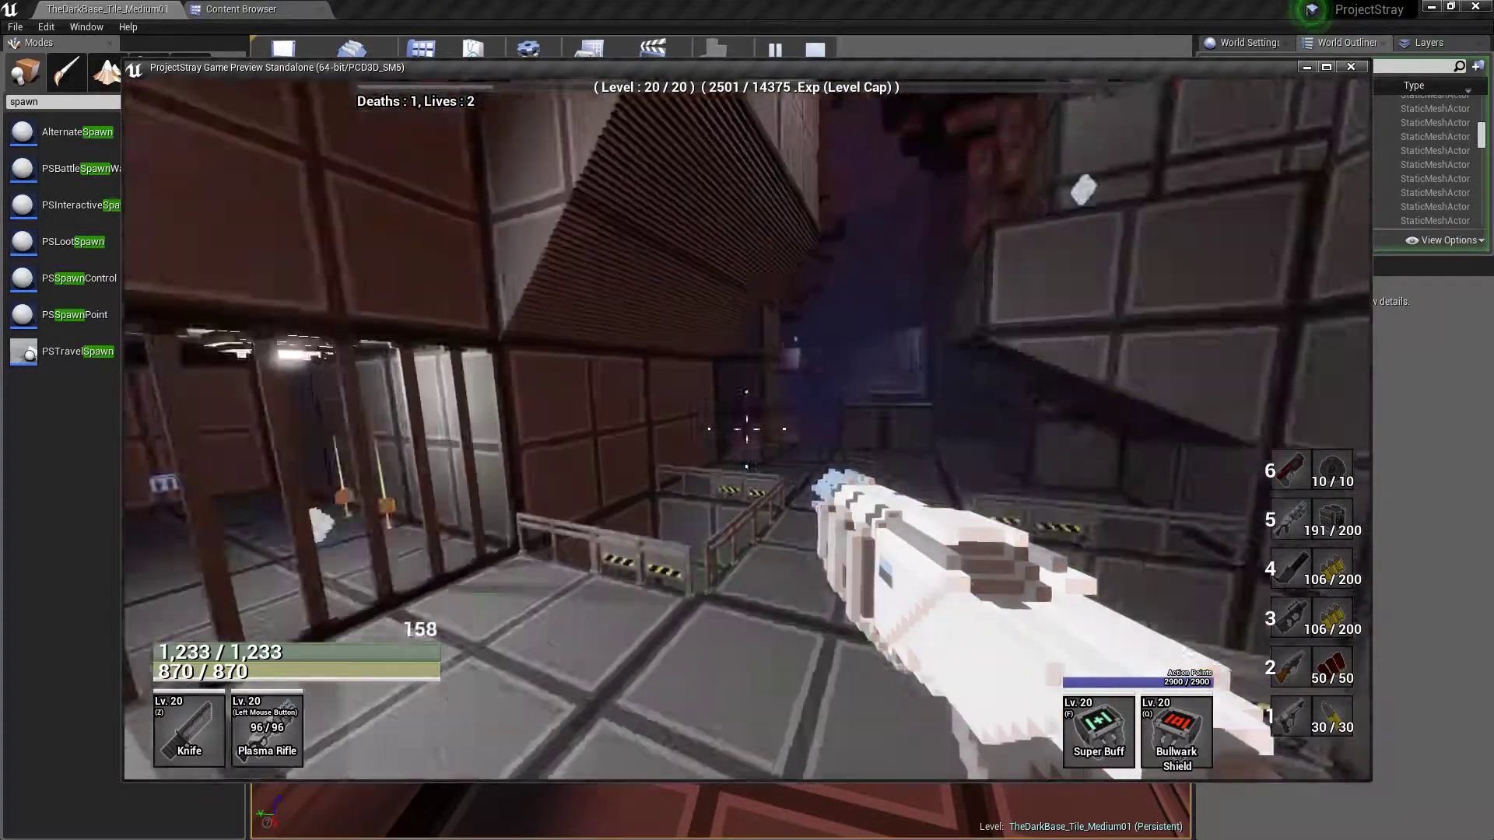
key(w)
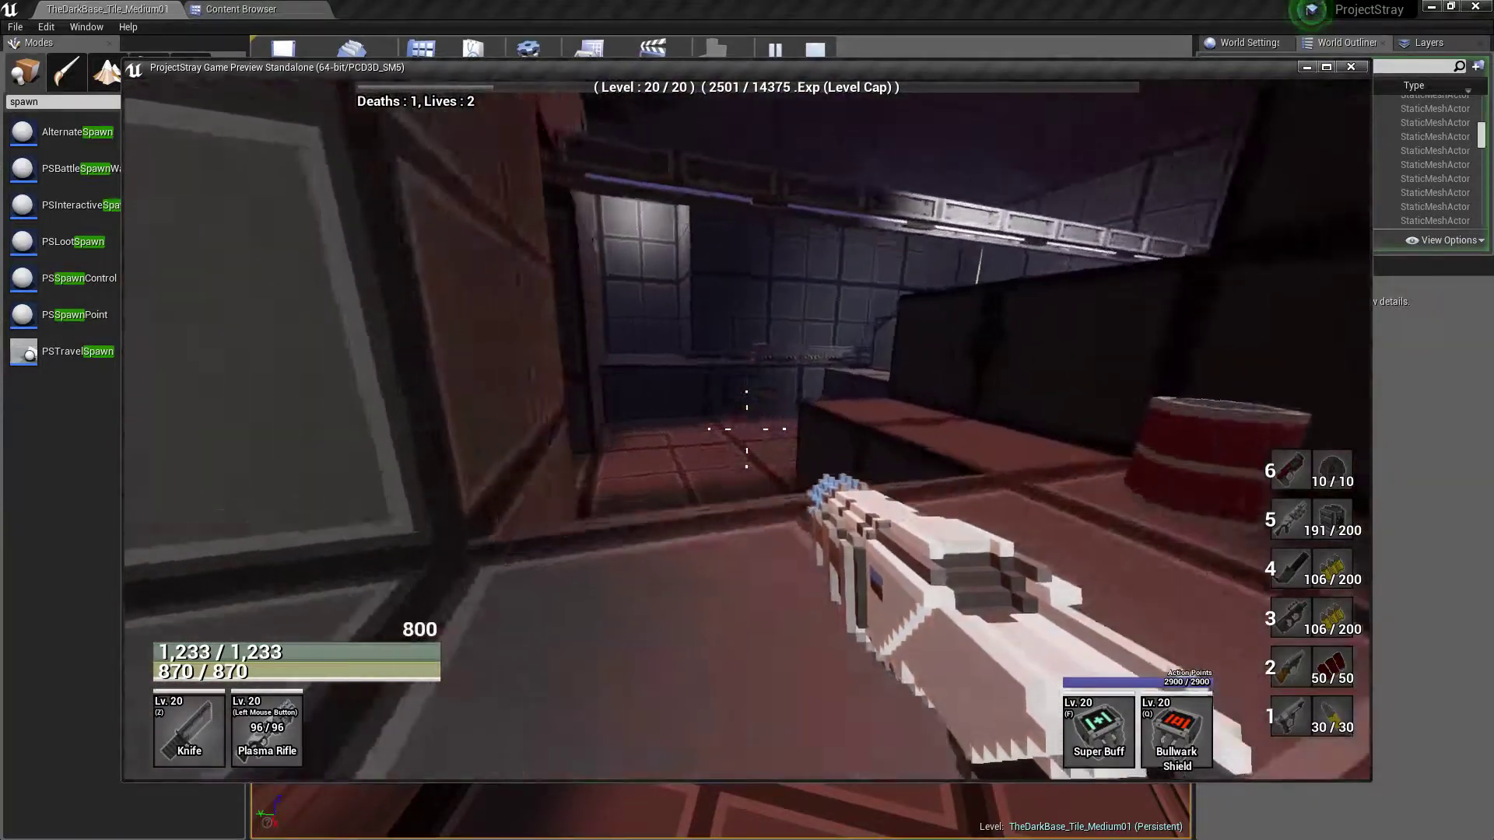
key(w)
key(space)
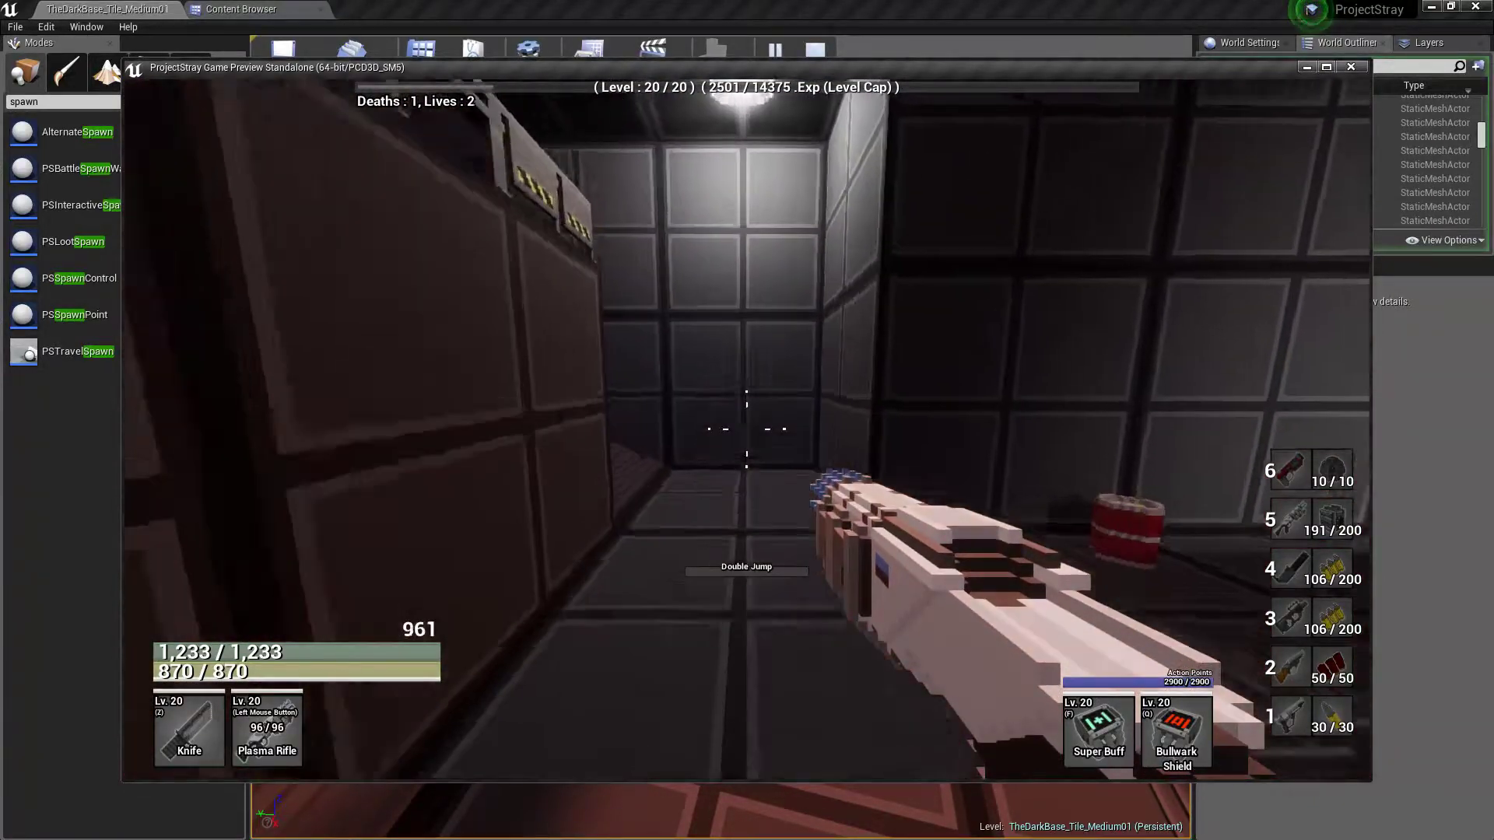
Patrol the ambush room's side passages and shoot the roaming enemy with the double-barrel shotgun
key(w)
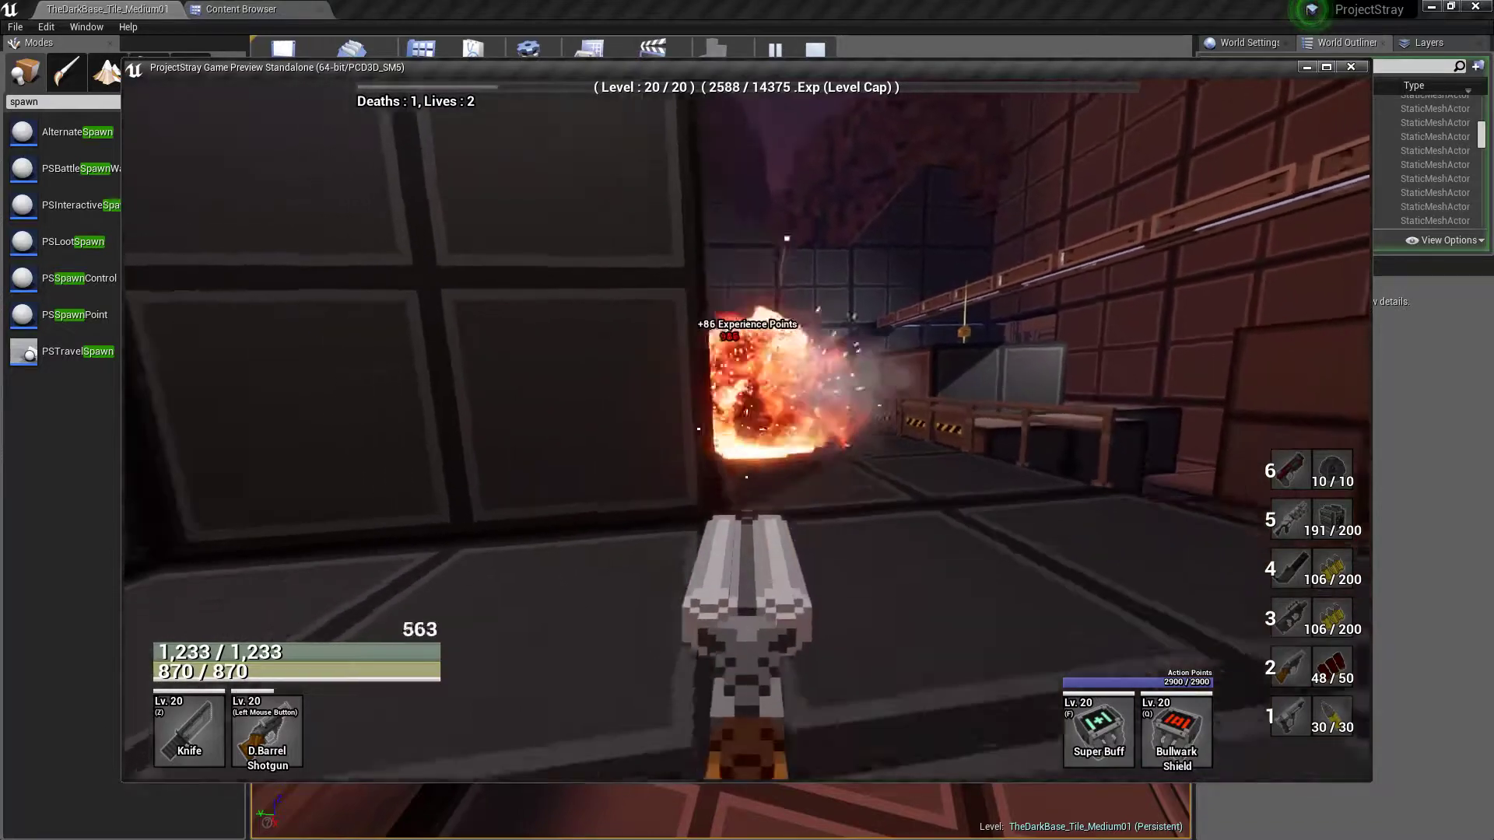
key(w)
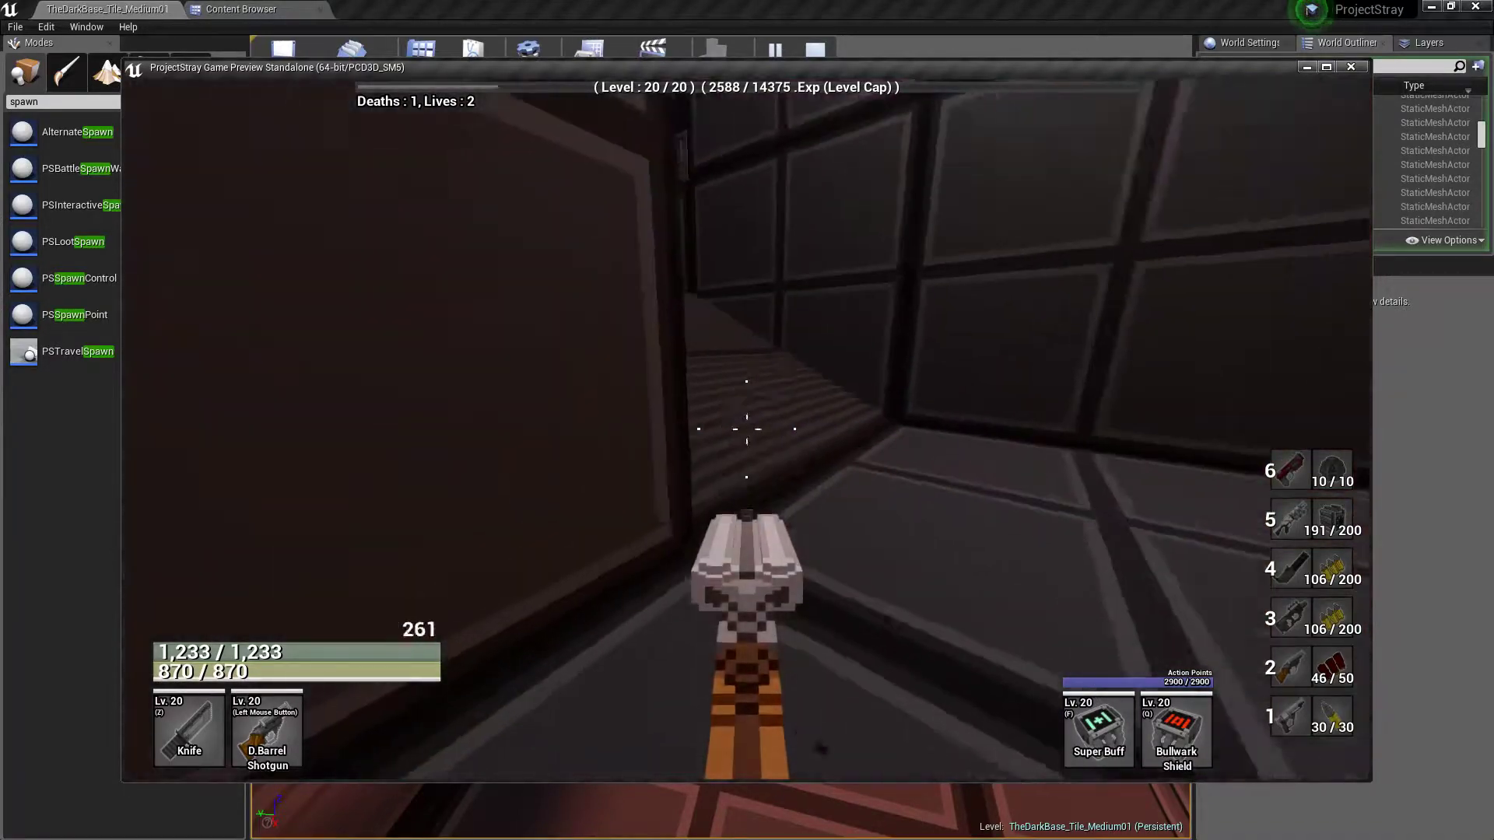
key(w)
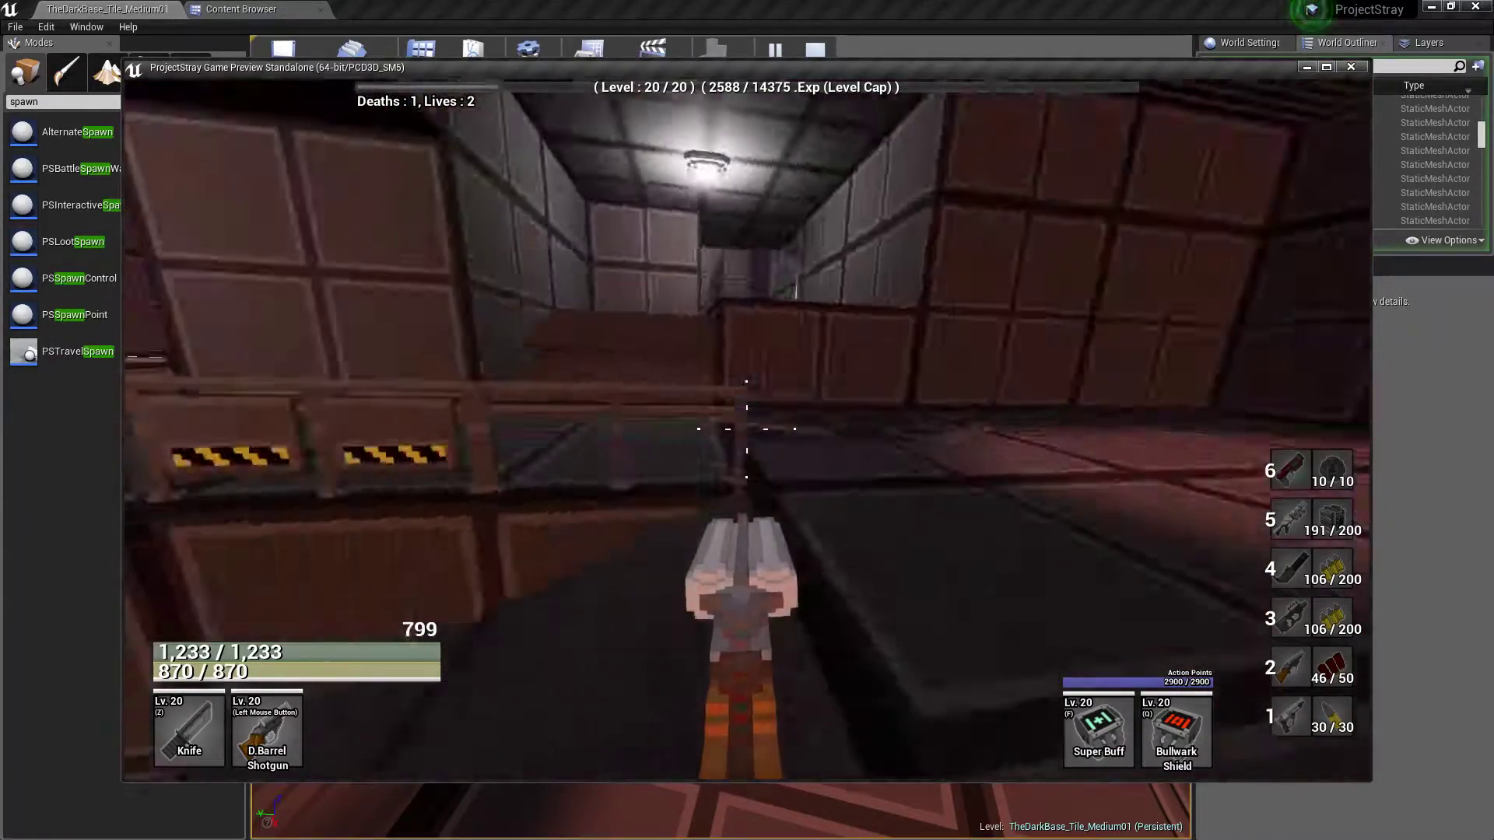
key(w)
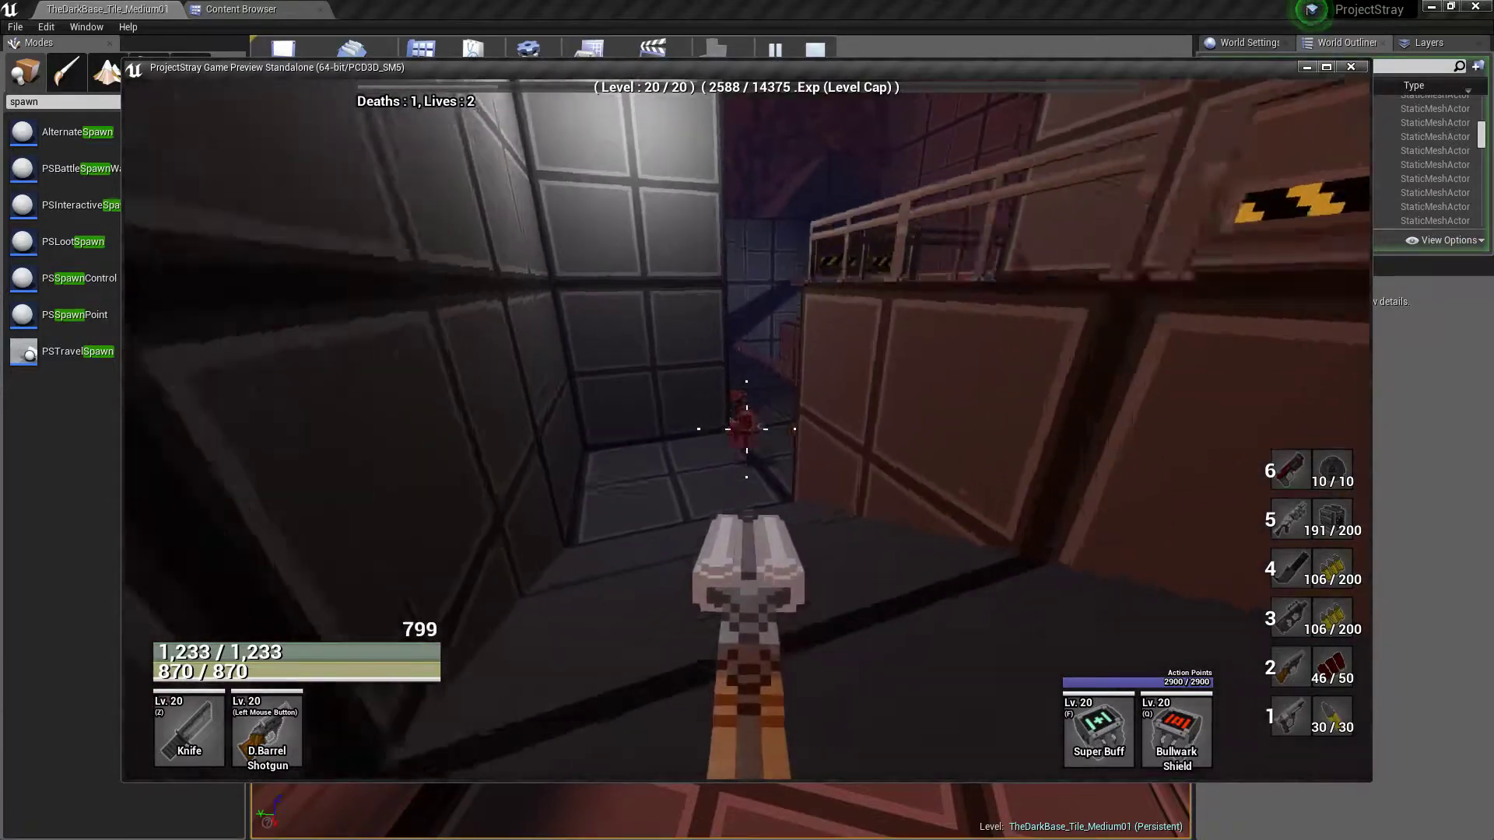
click(748, 428)
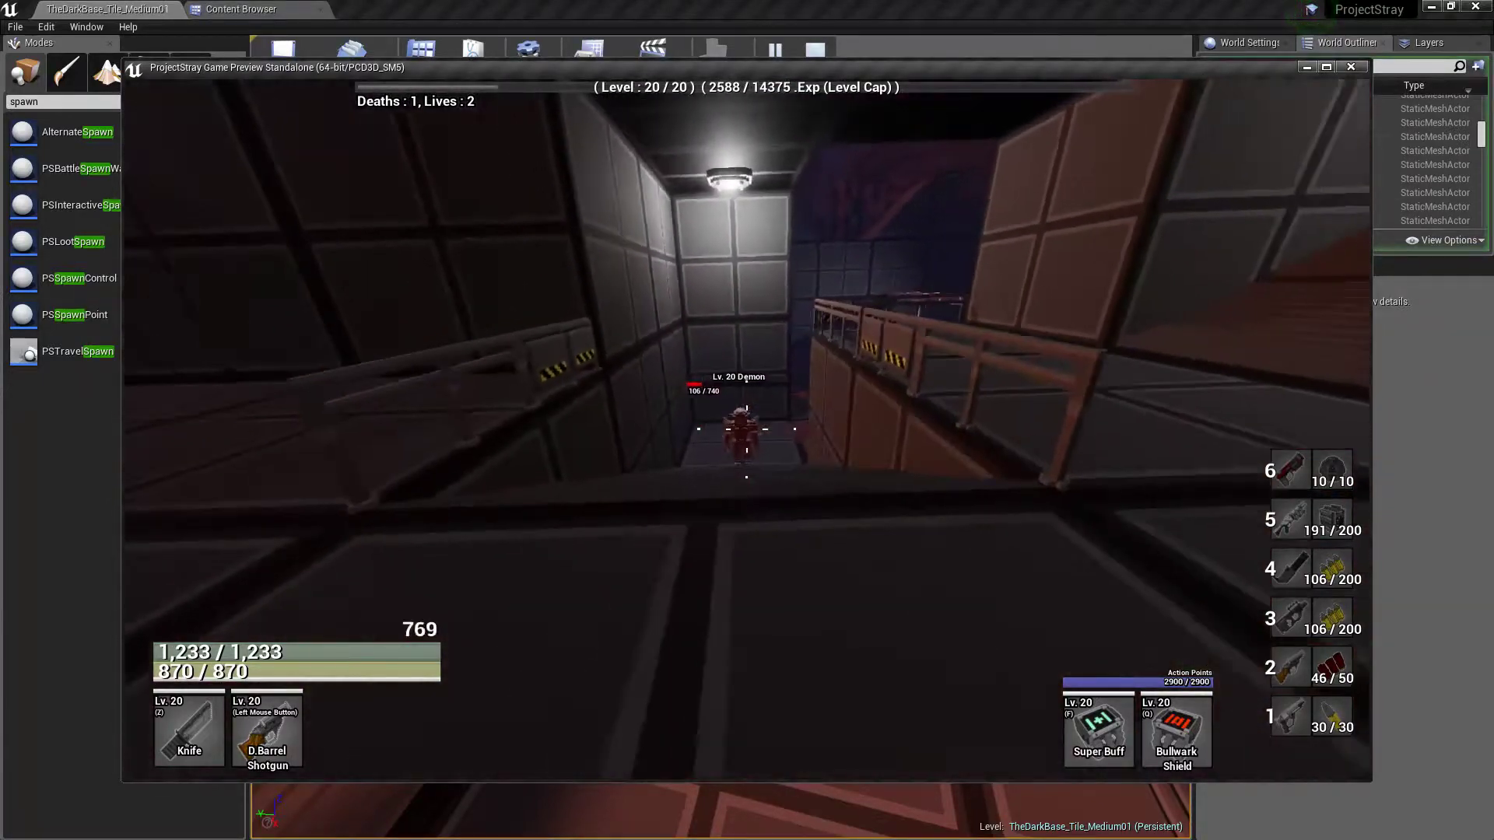
click(747, 429)
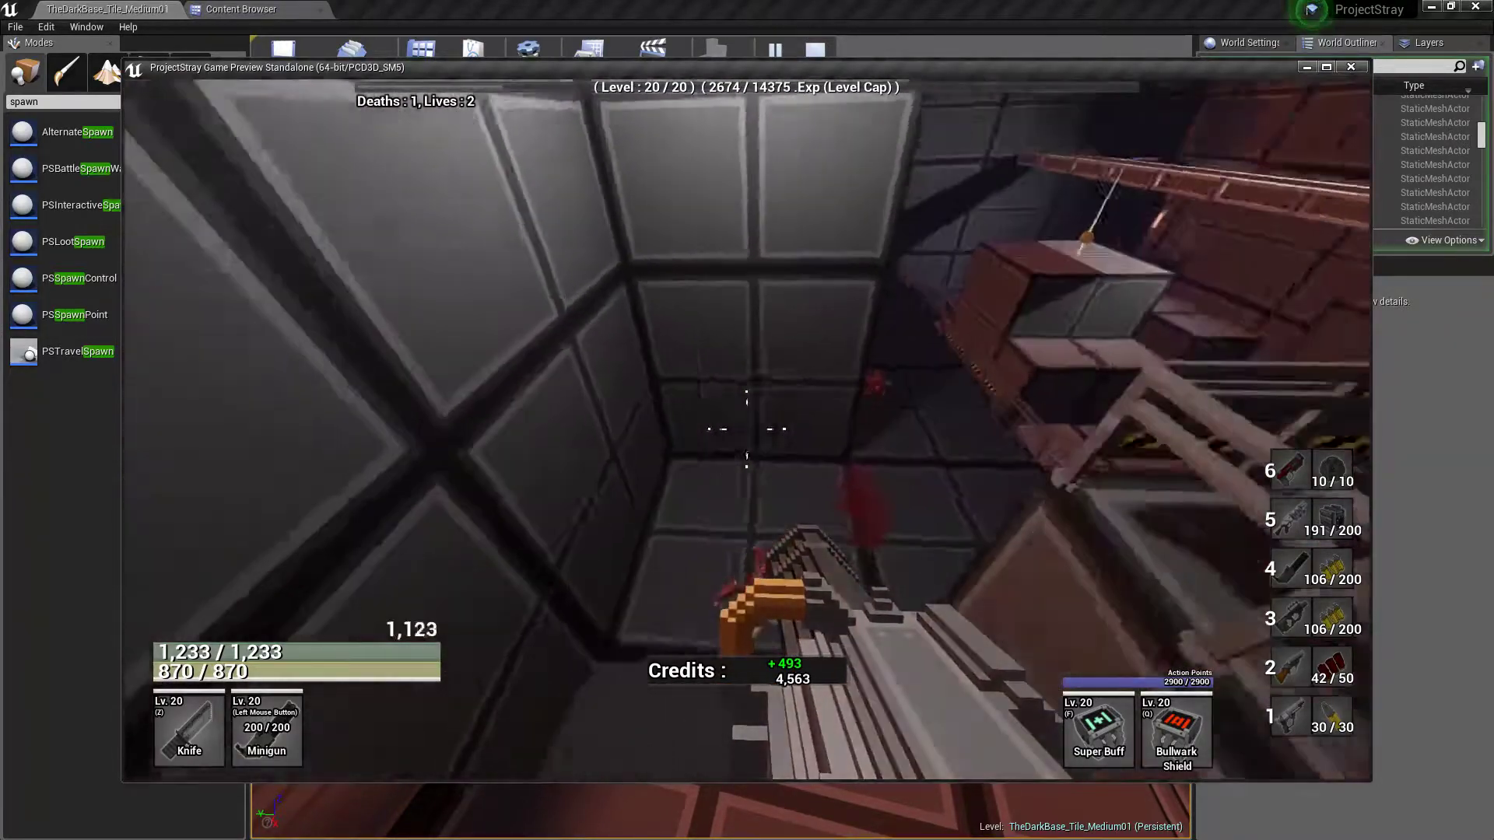
Cross the ambush room to the red switch in its dark alcove and trigger the ambush event
key(d)
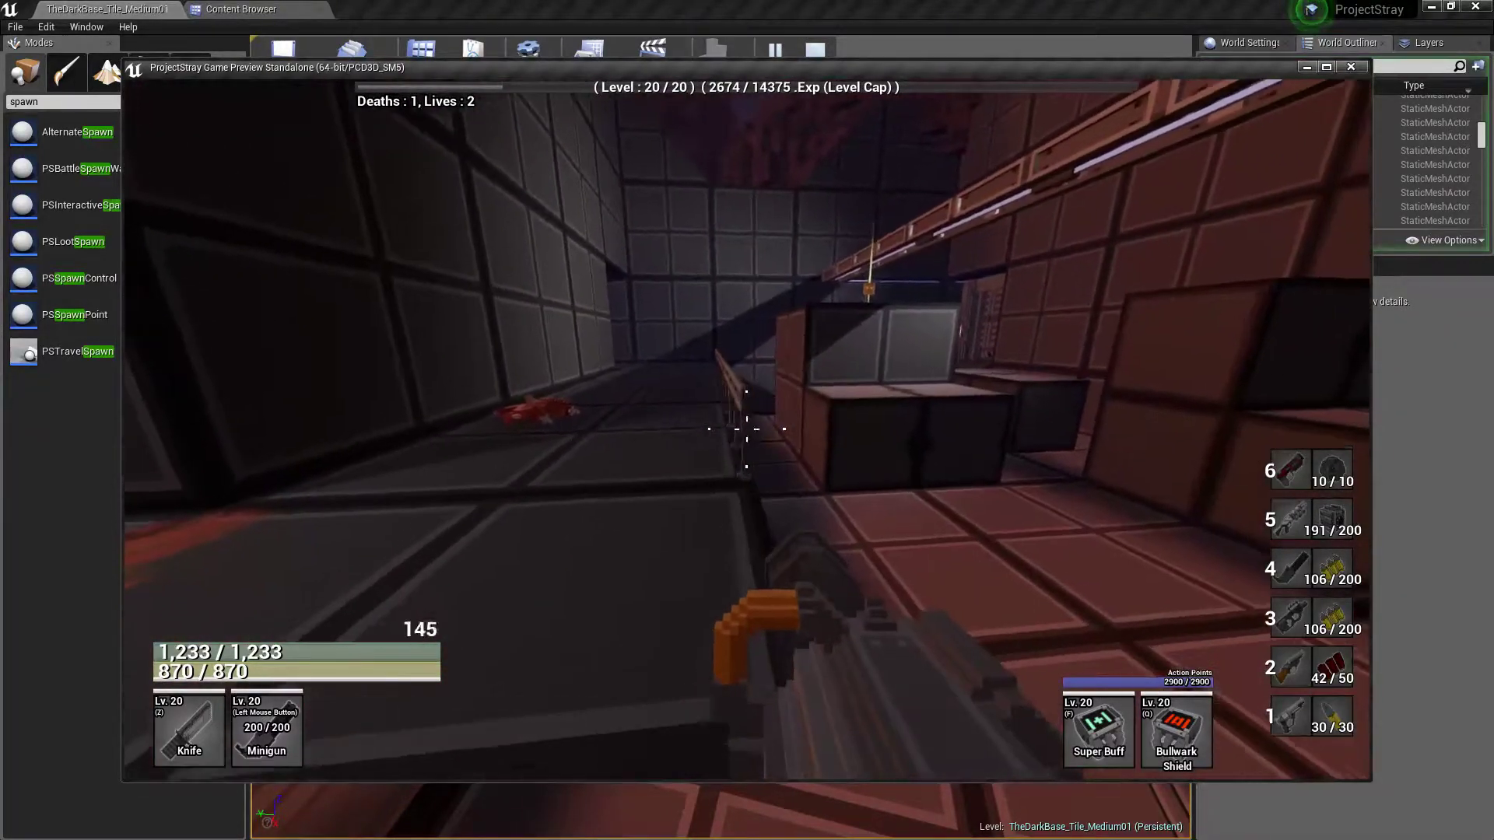
key(w)
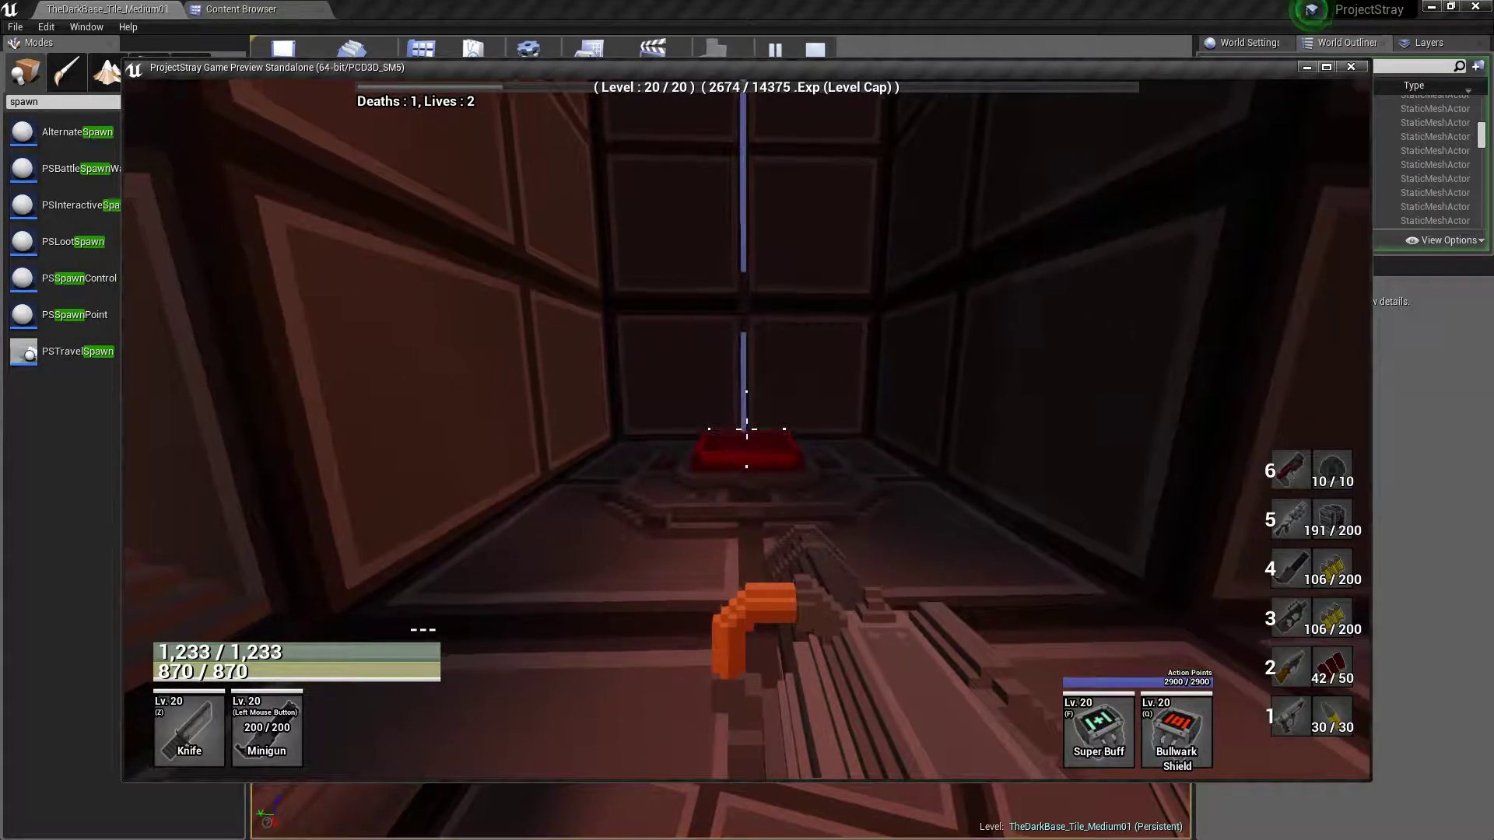
key(w)
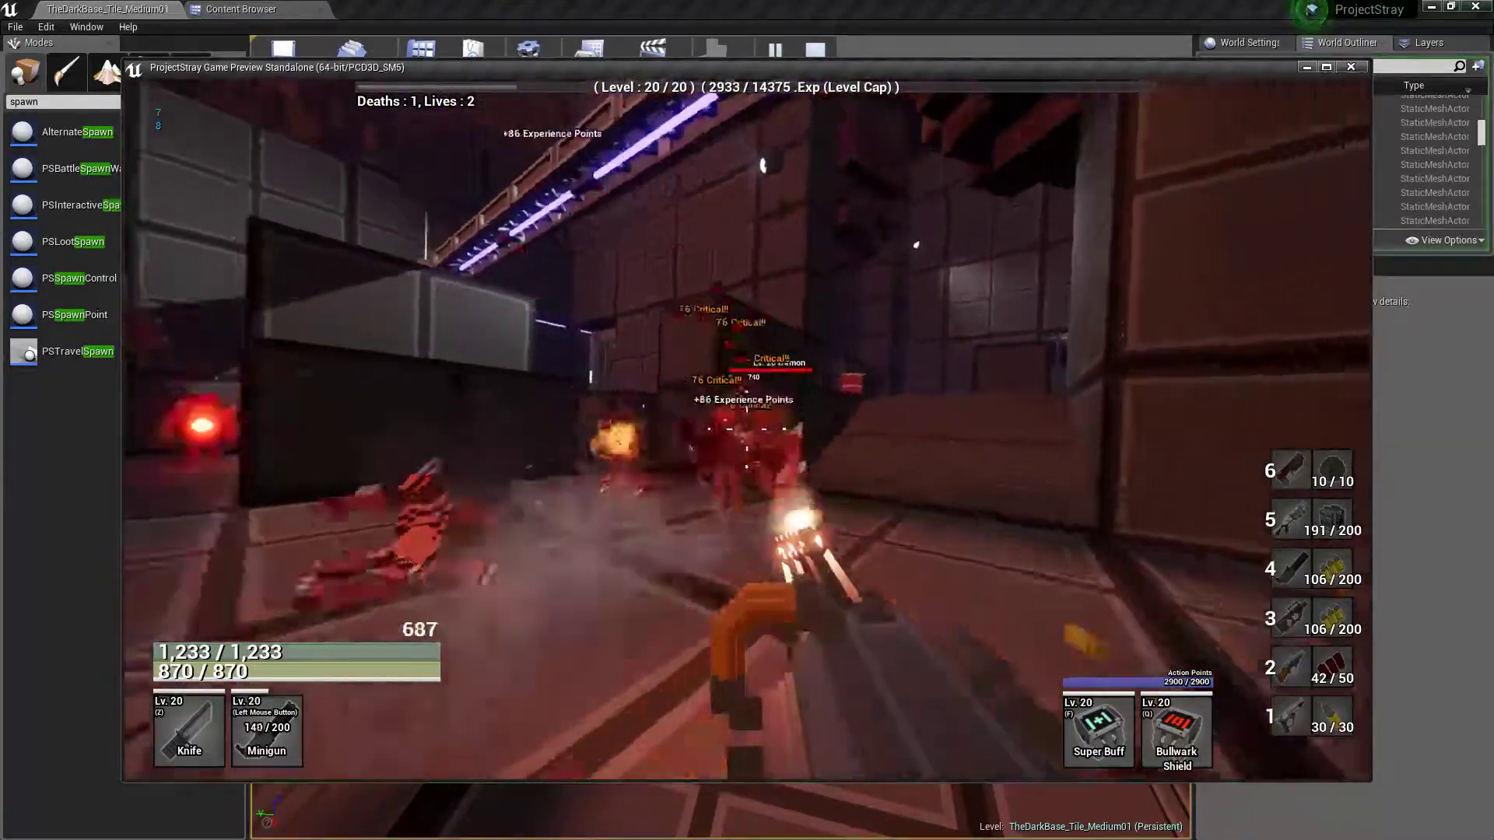
Fight the ambushing Demons with the Minigun and attack the Zombie Minigunner with the Plasma Rifle
click(747, 429)
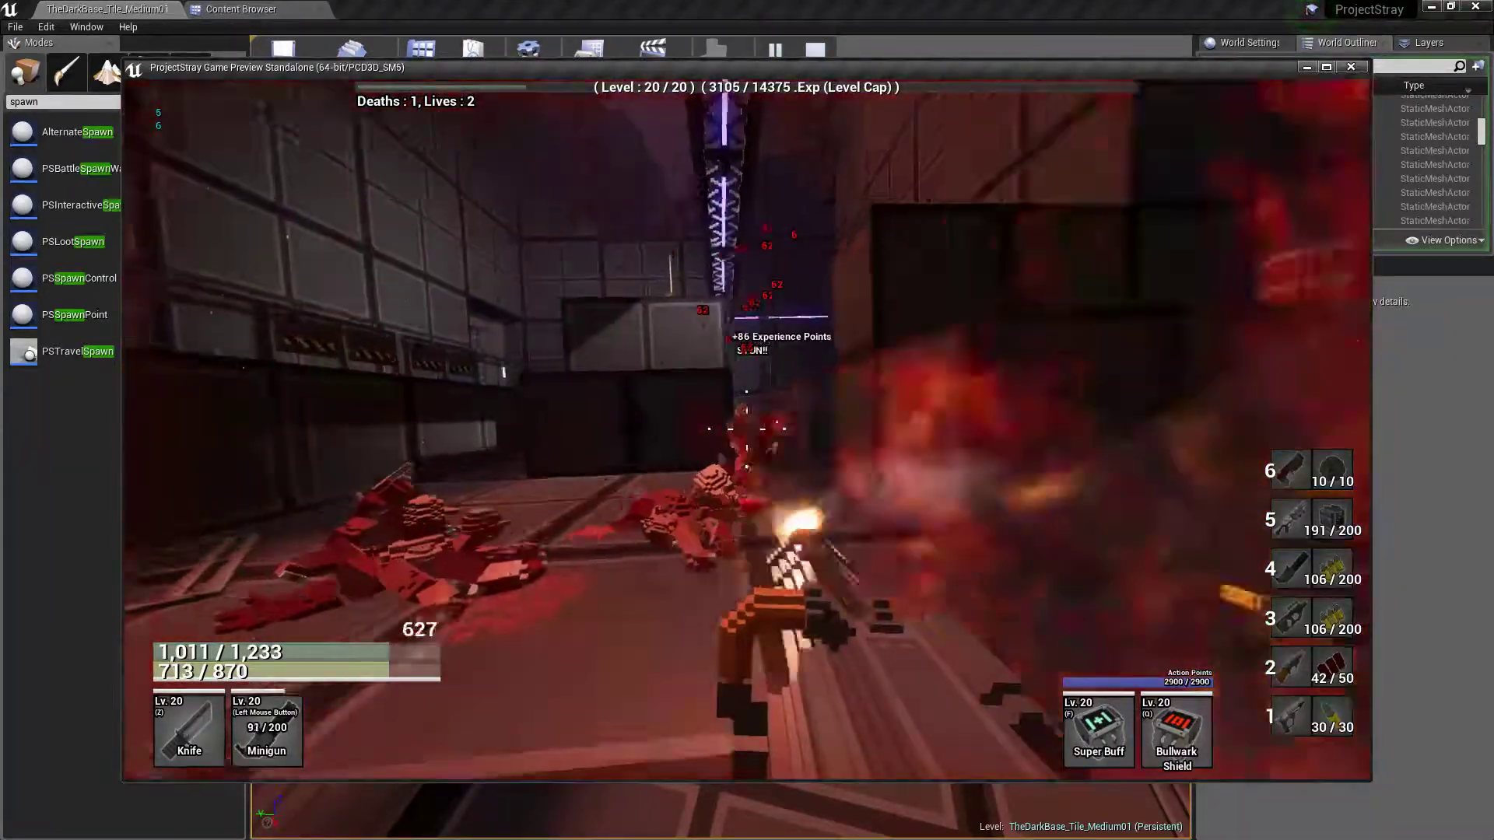
click(747, 429)
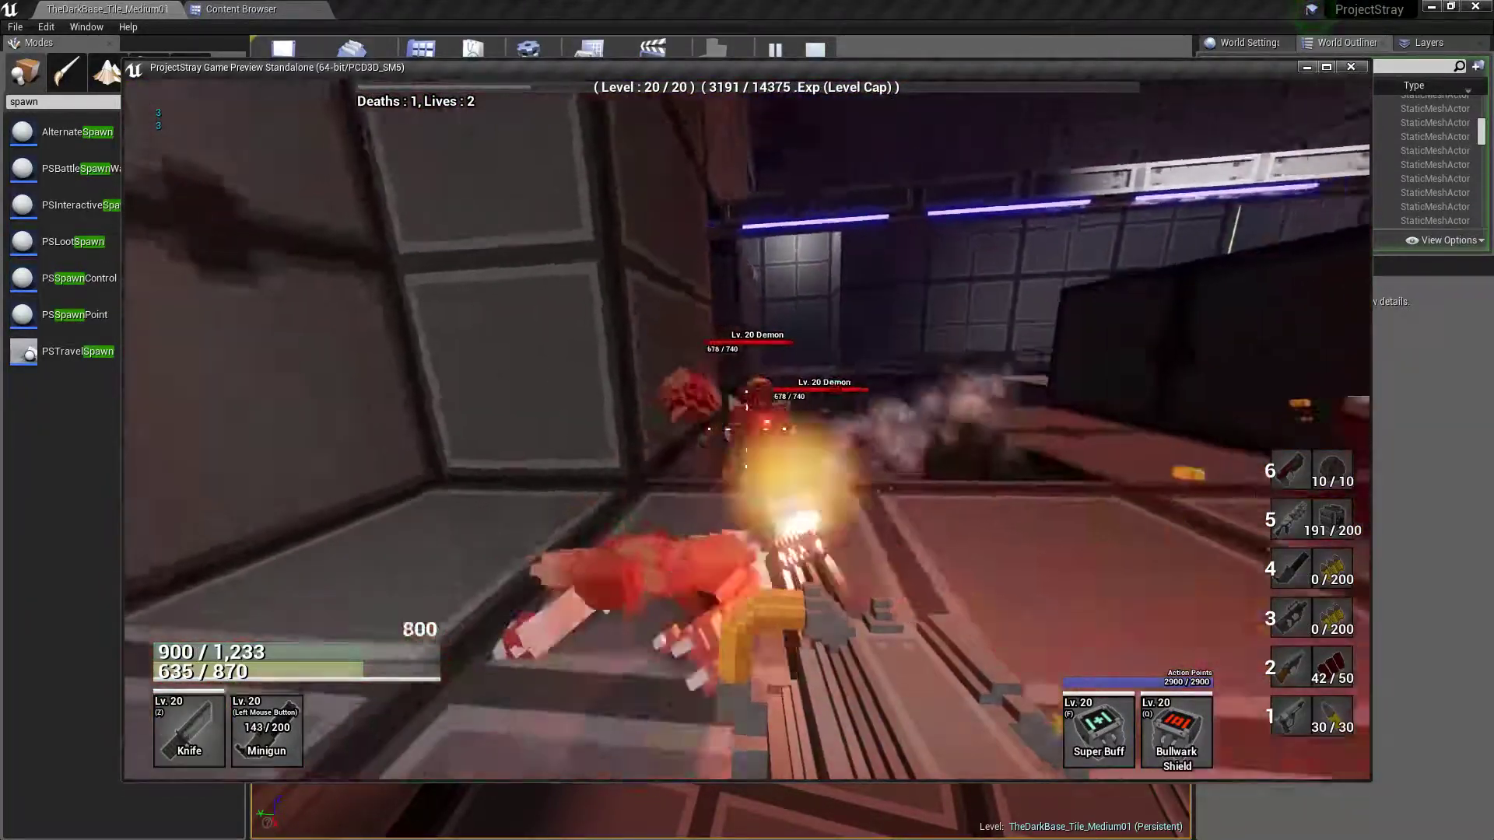
click(747, 429)
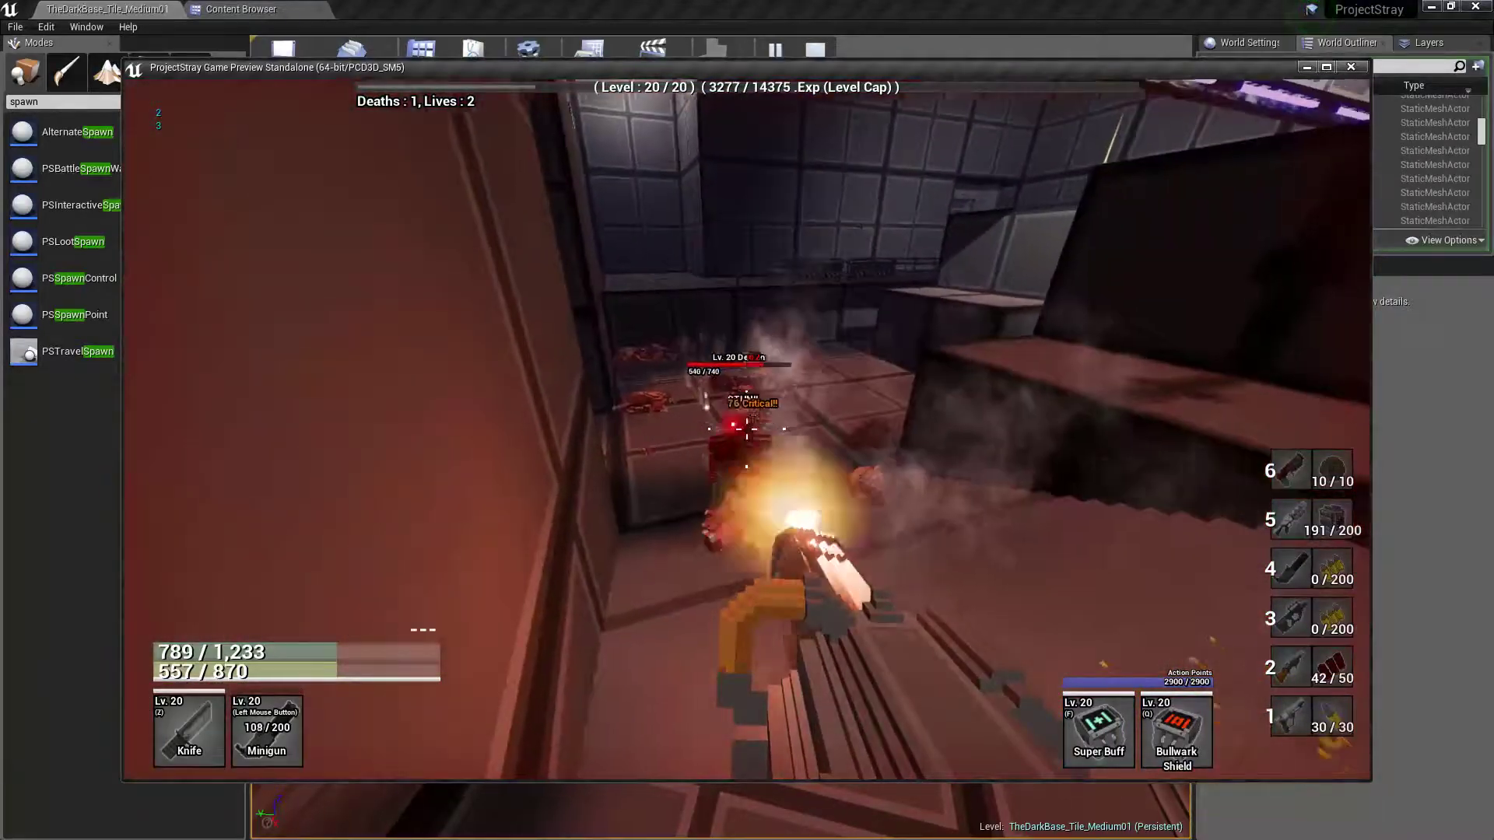
click(747, 429)
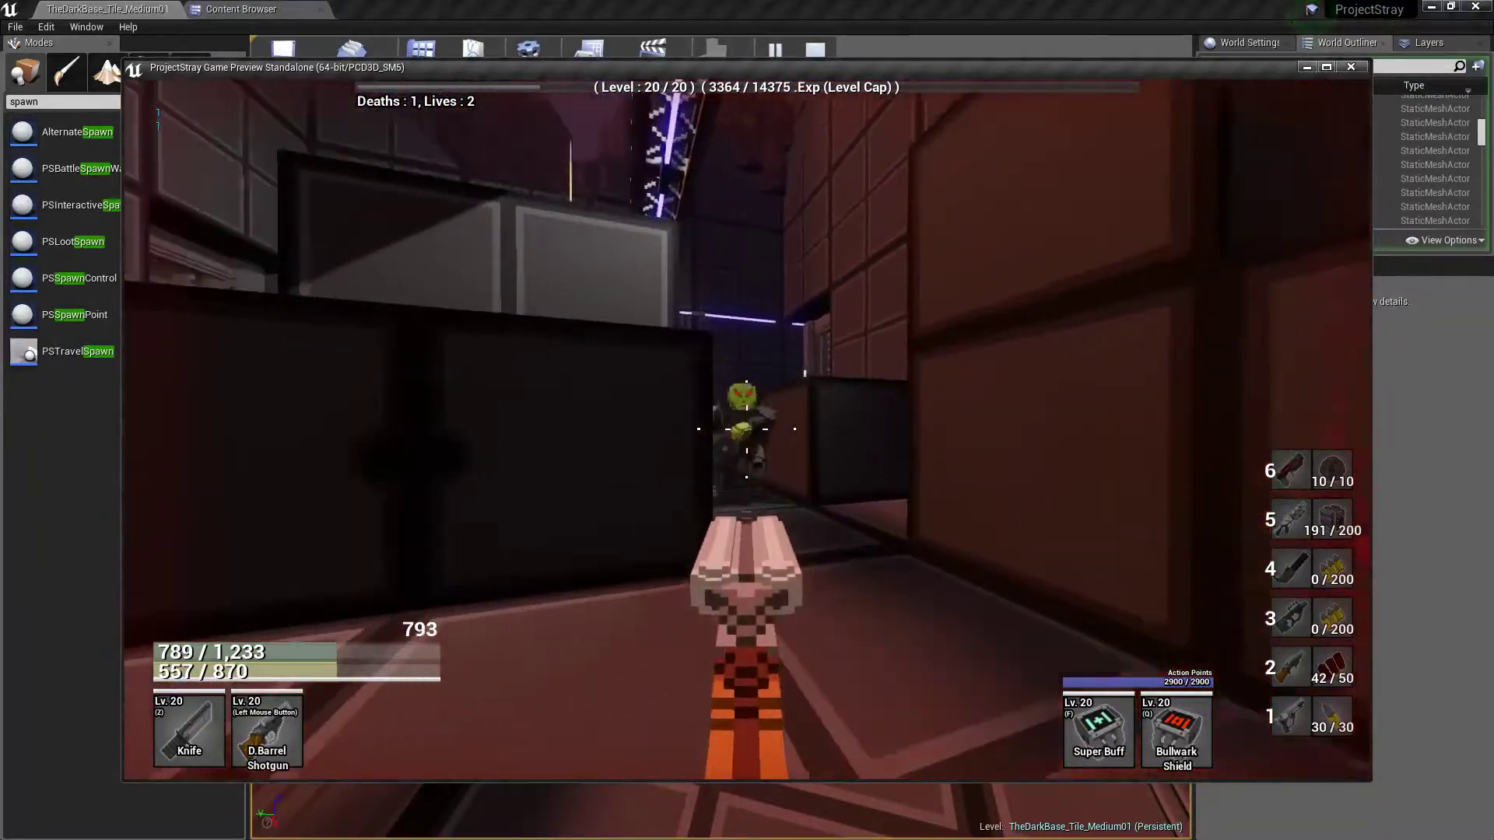
click(748, 429)
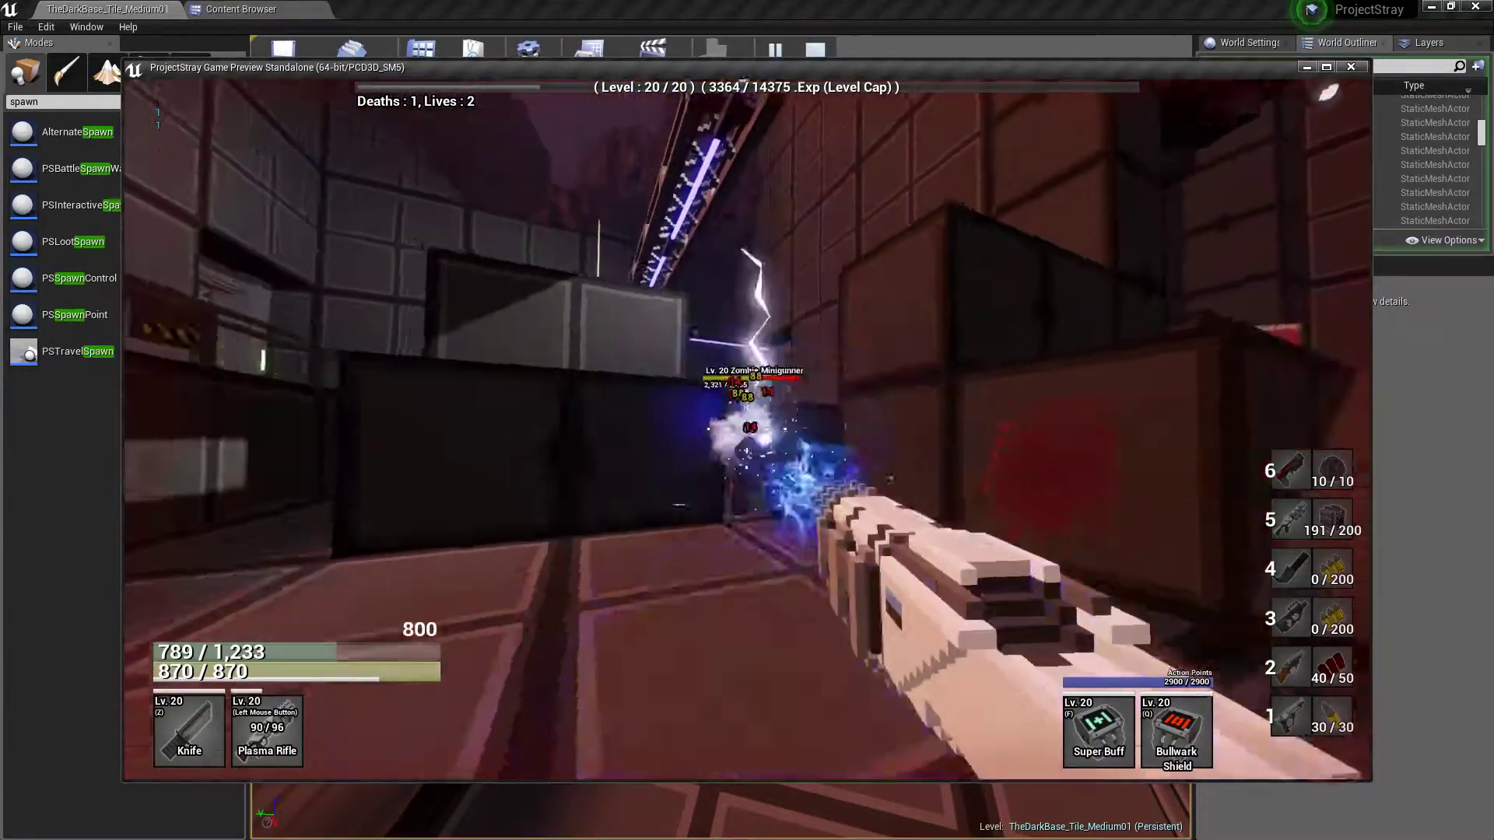
right_click(747, 429)
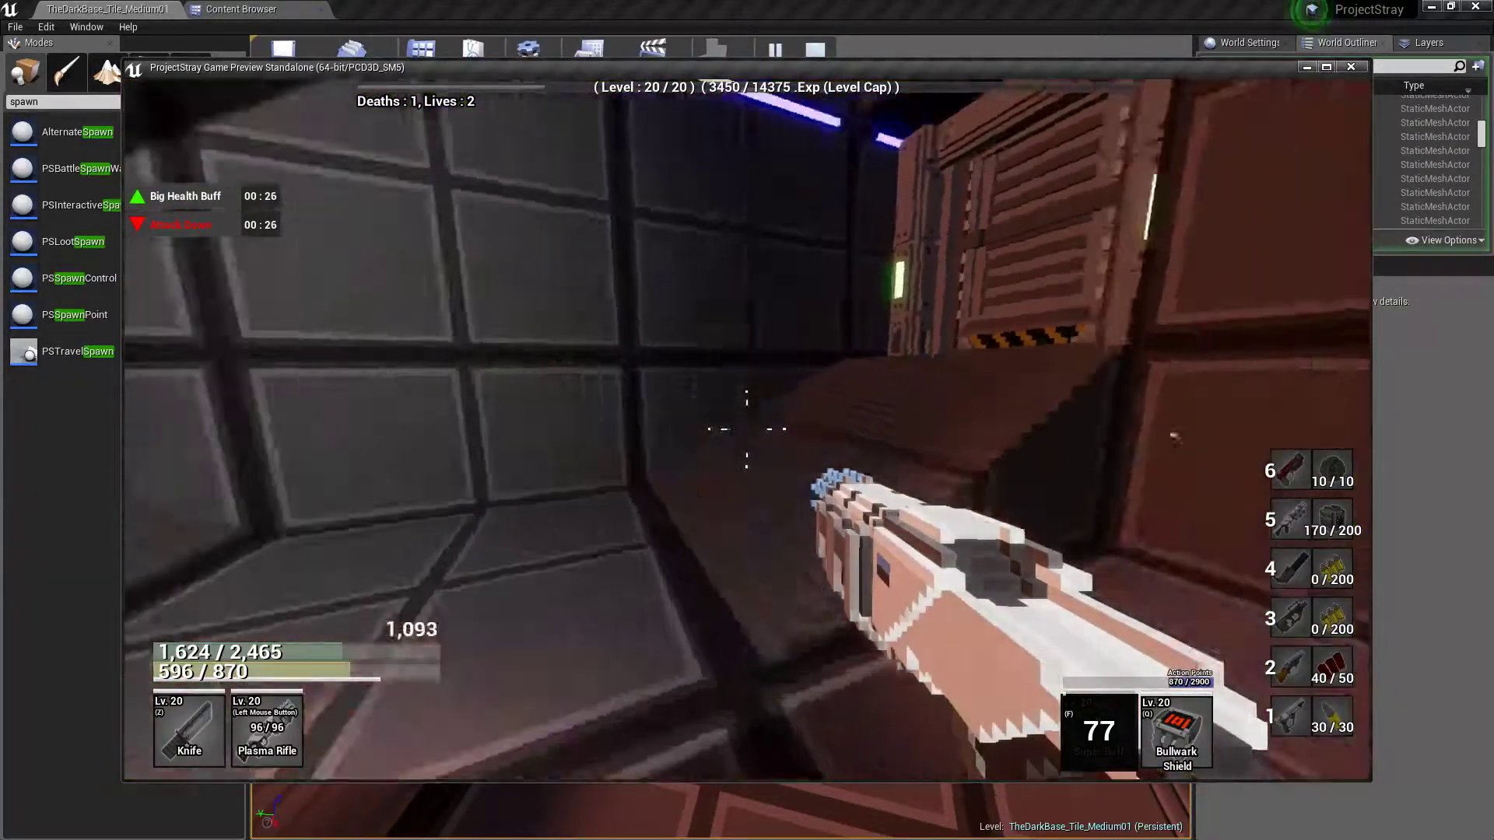
Patrol the ambush room's floor and crates after the fight, checking its corners for remaining enemies
key(w)
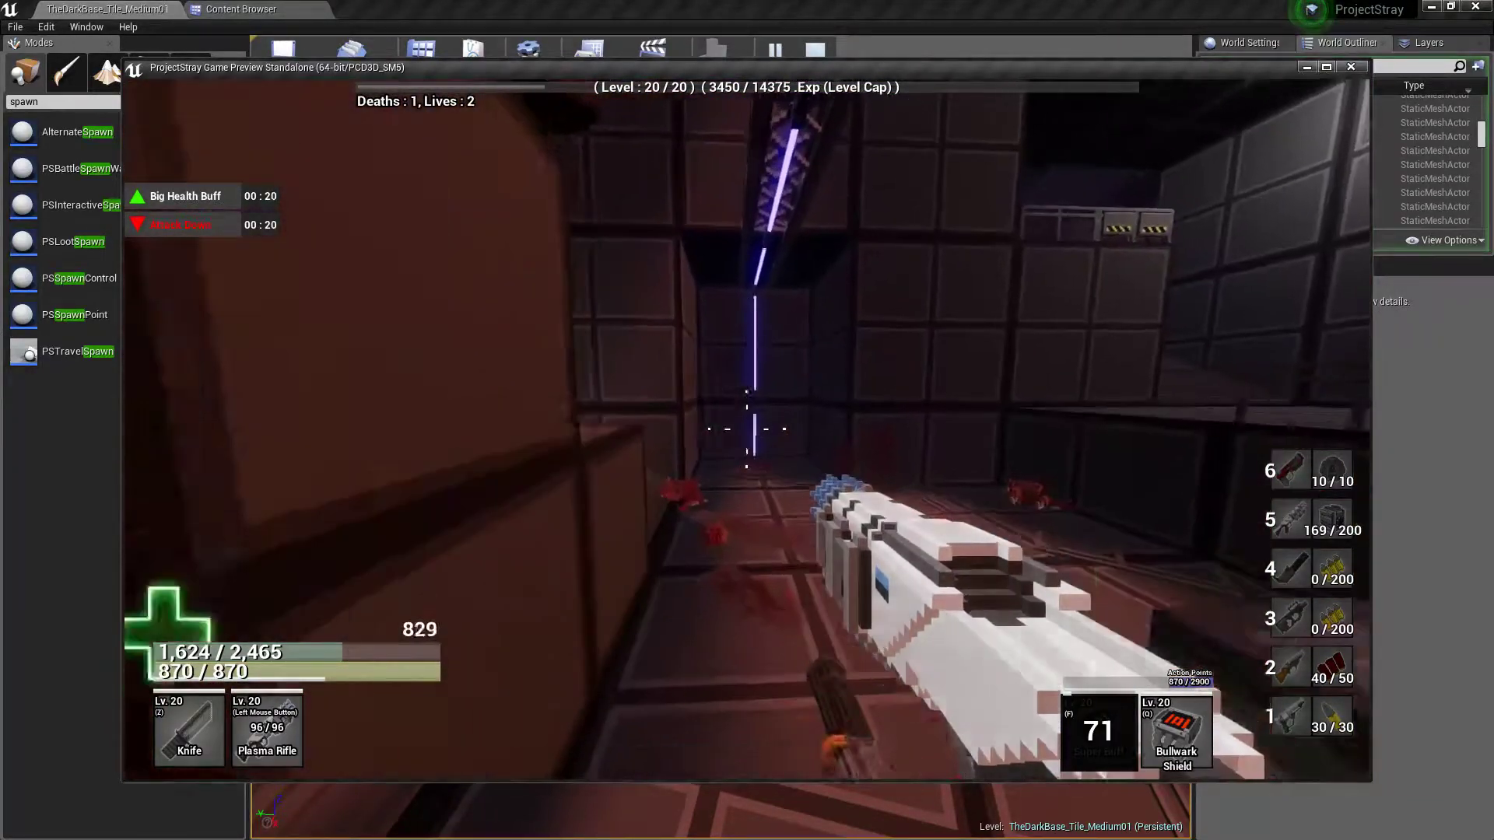
key(w)
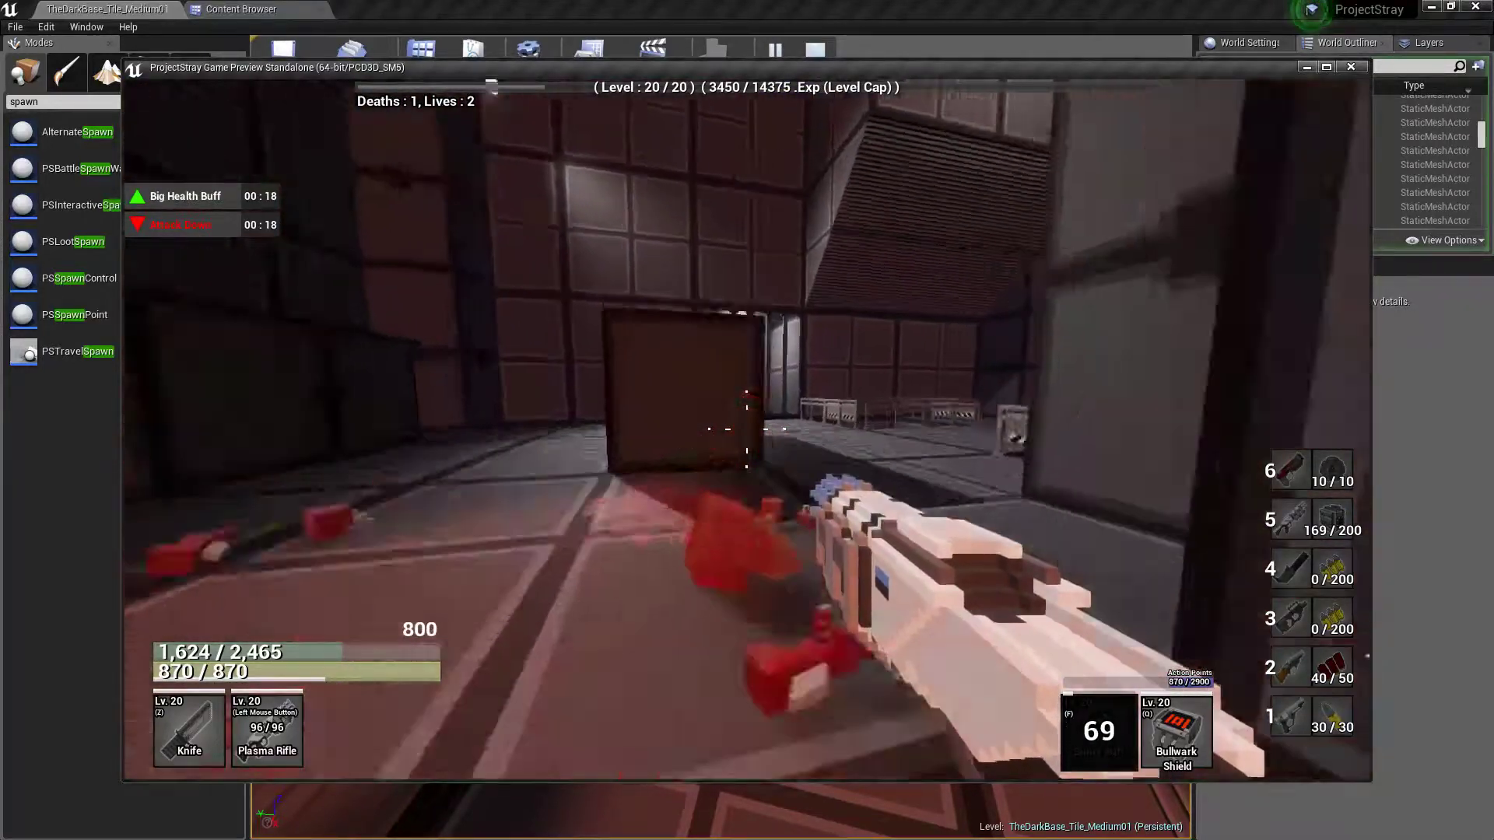
key(w)
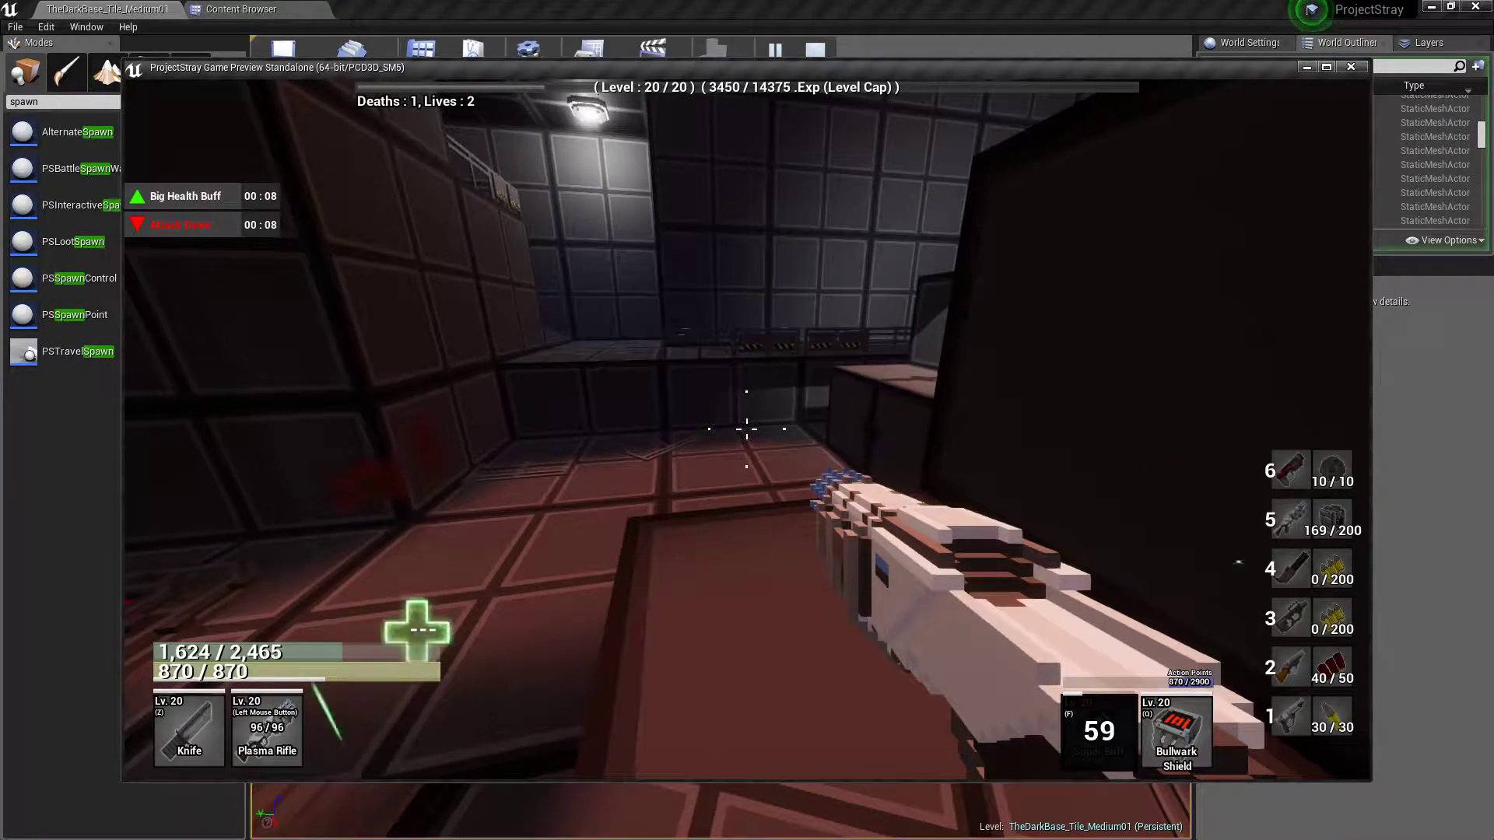
key(w)
key(space)
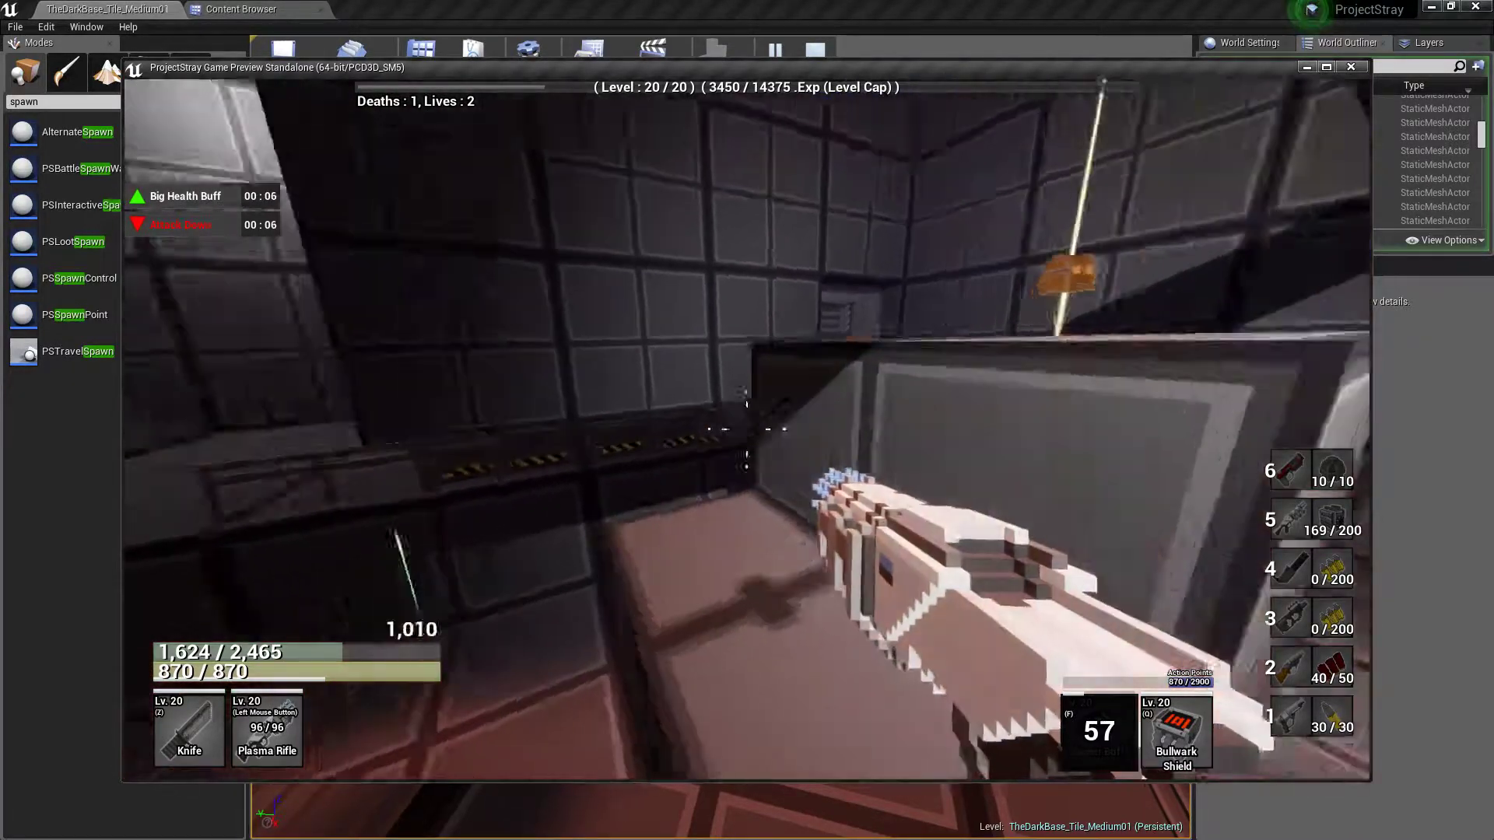
key(w)
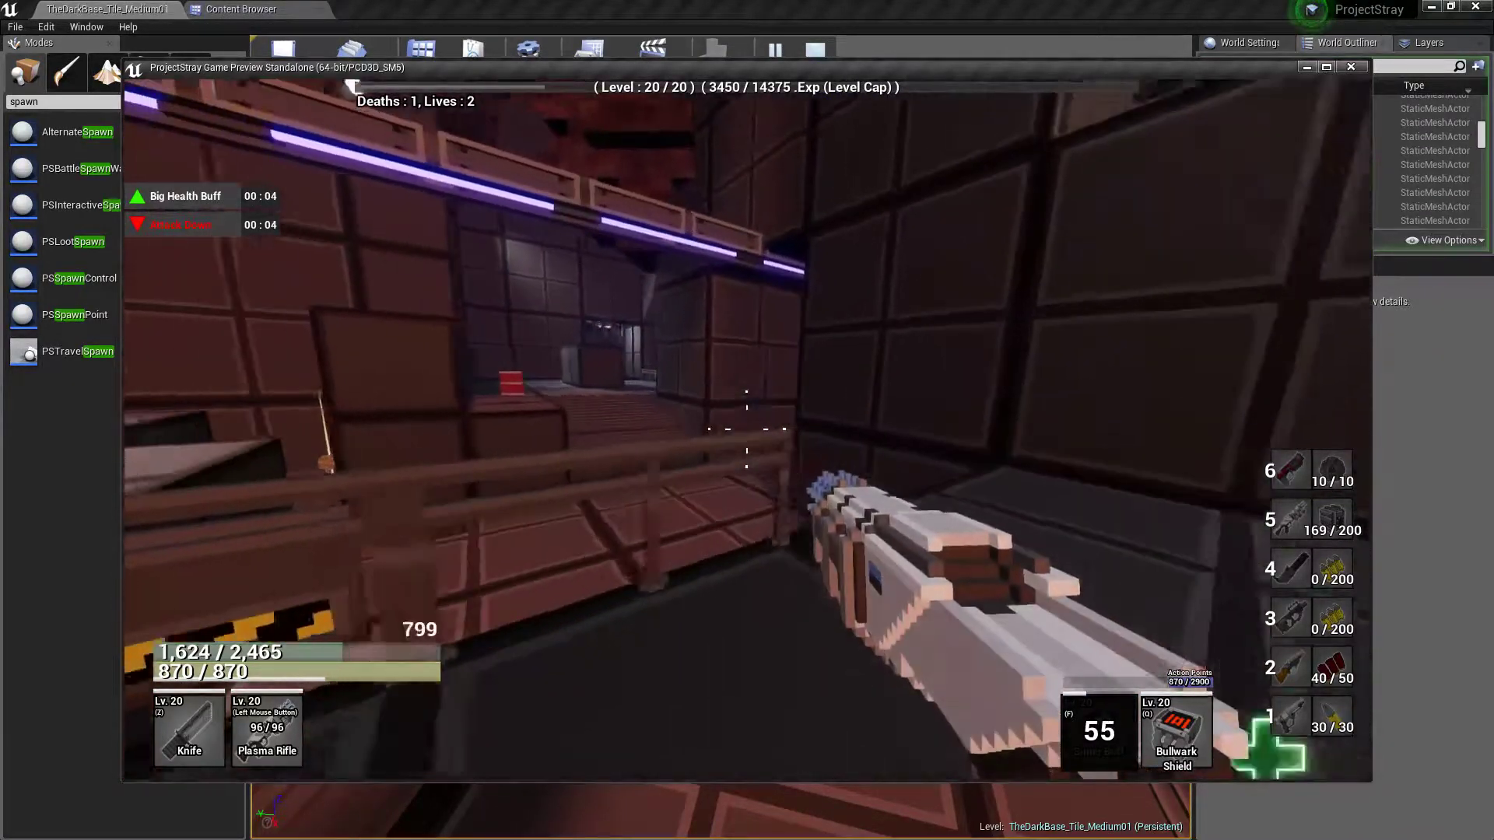
Inspect the railed walkways and stacked crates around the ambush room, test-firing the Plasma Rifle
key(w)
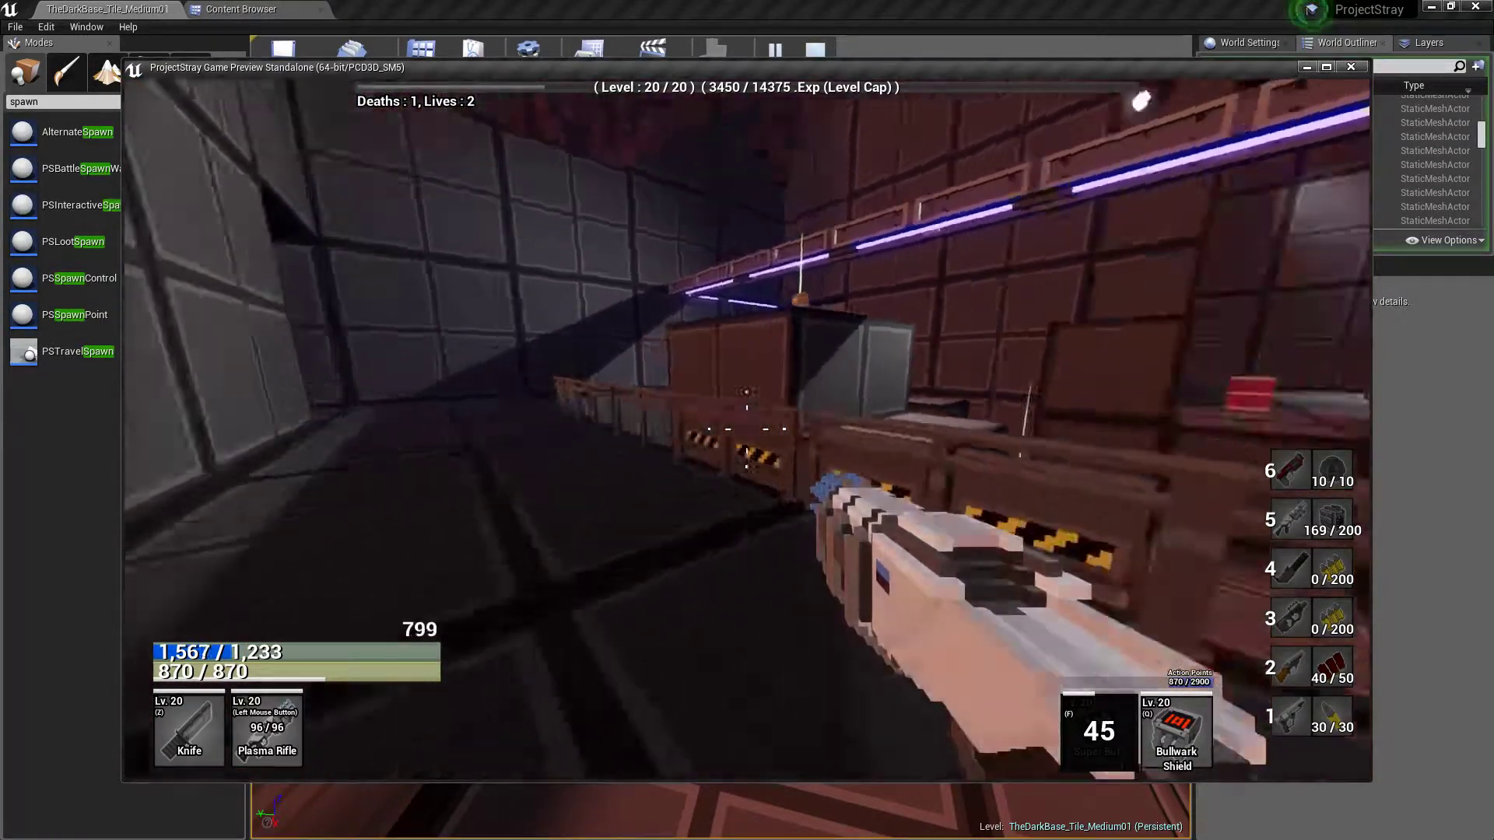
key(w)
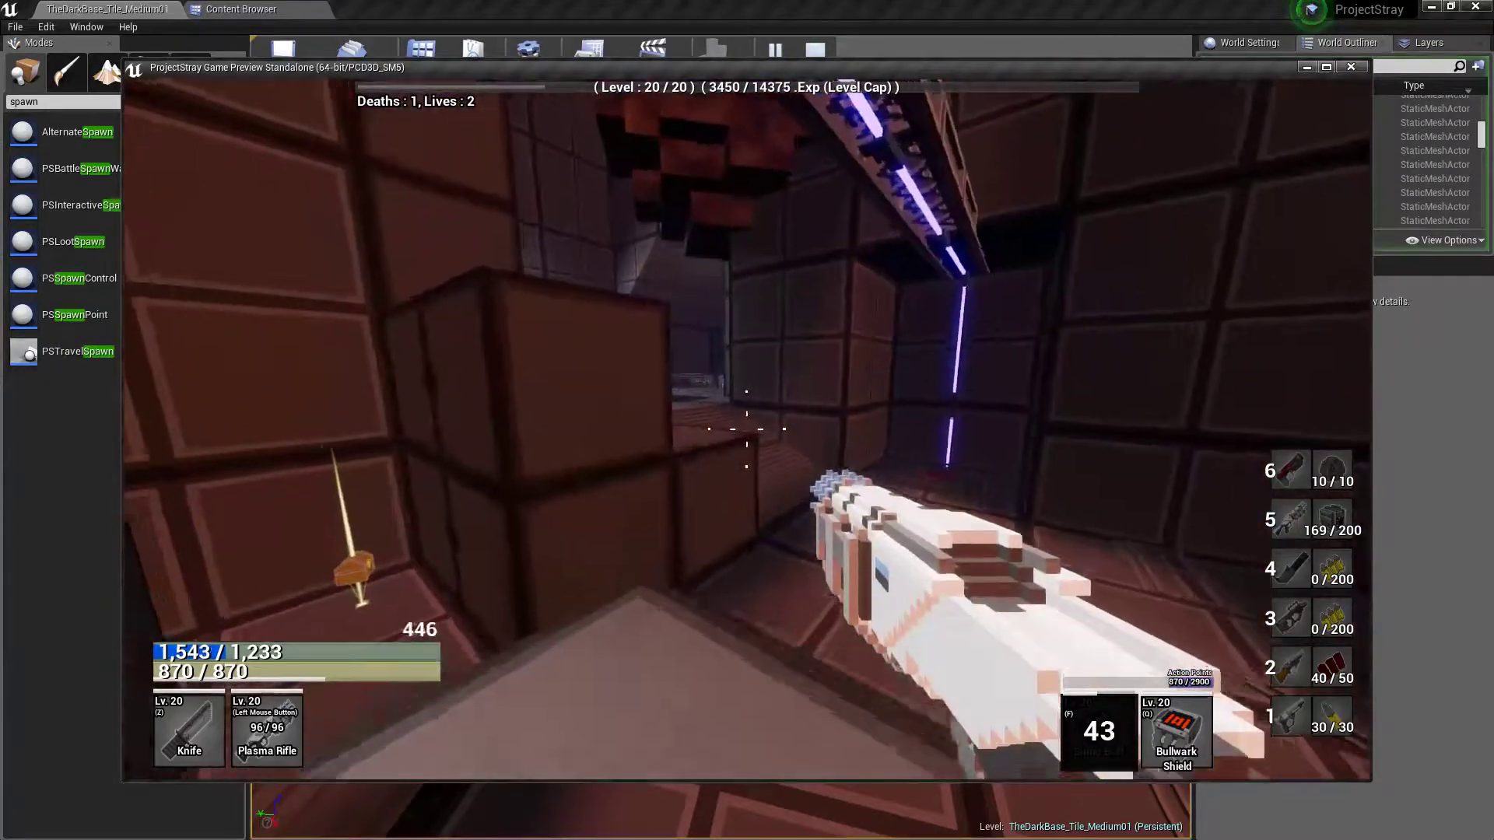
key(w)
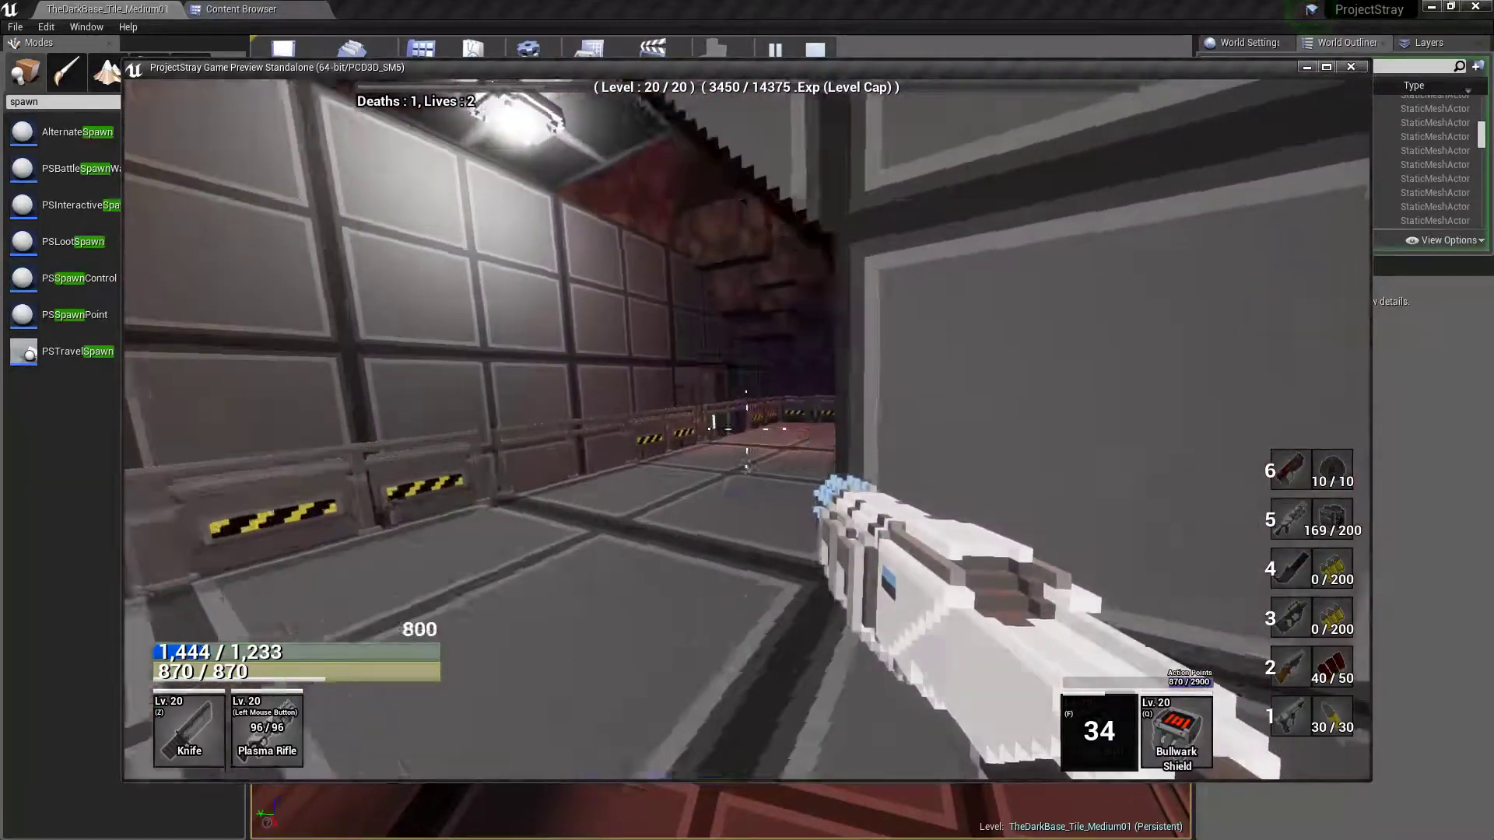
key(w)
click(747, 428)
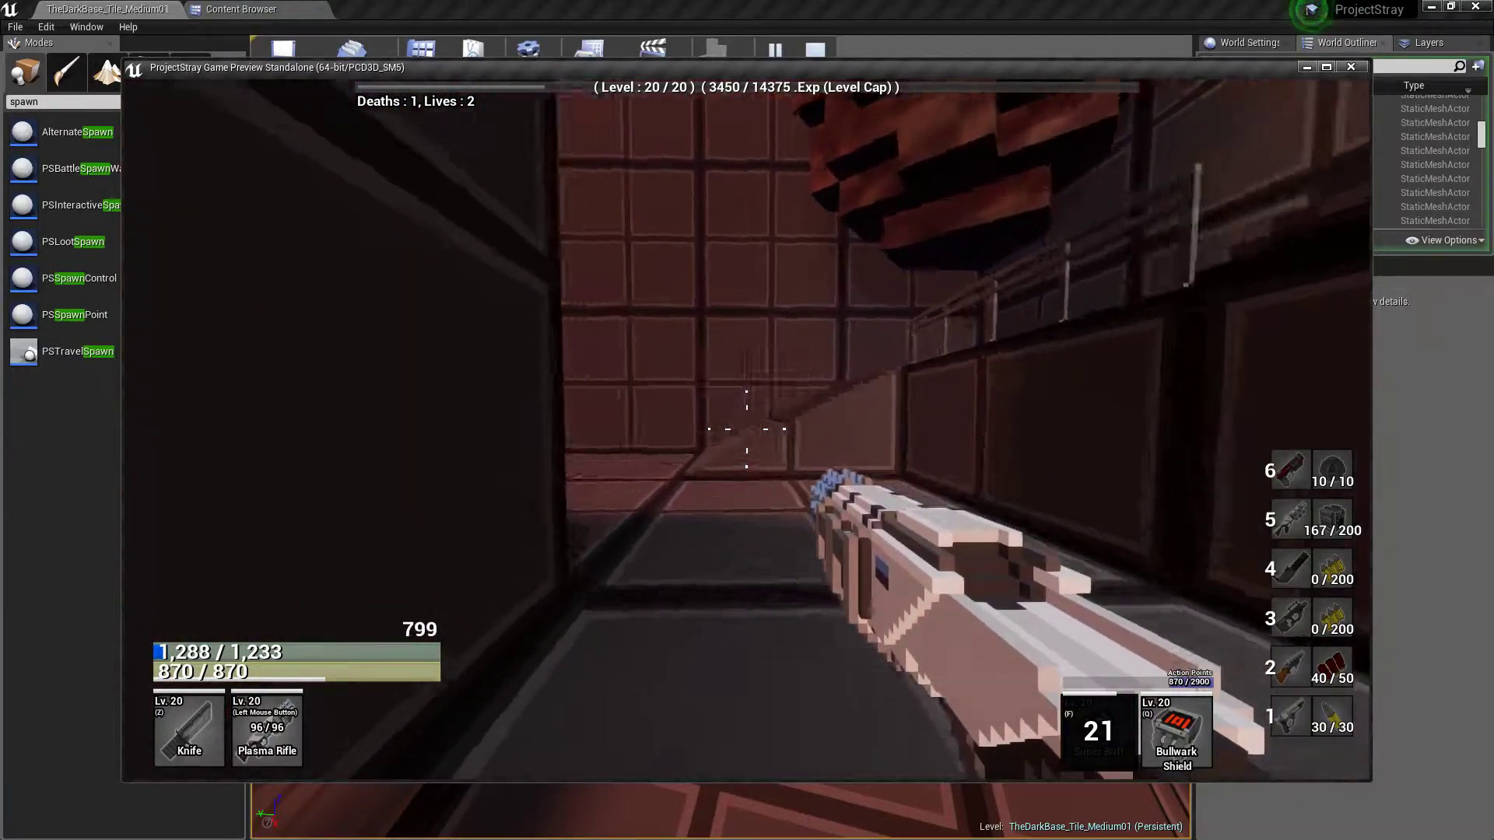
Leave the ambush area through the sliding door and double-jump into the neighbouring hall
key(w)
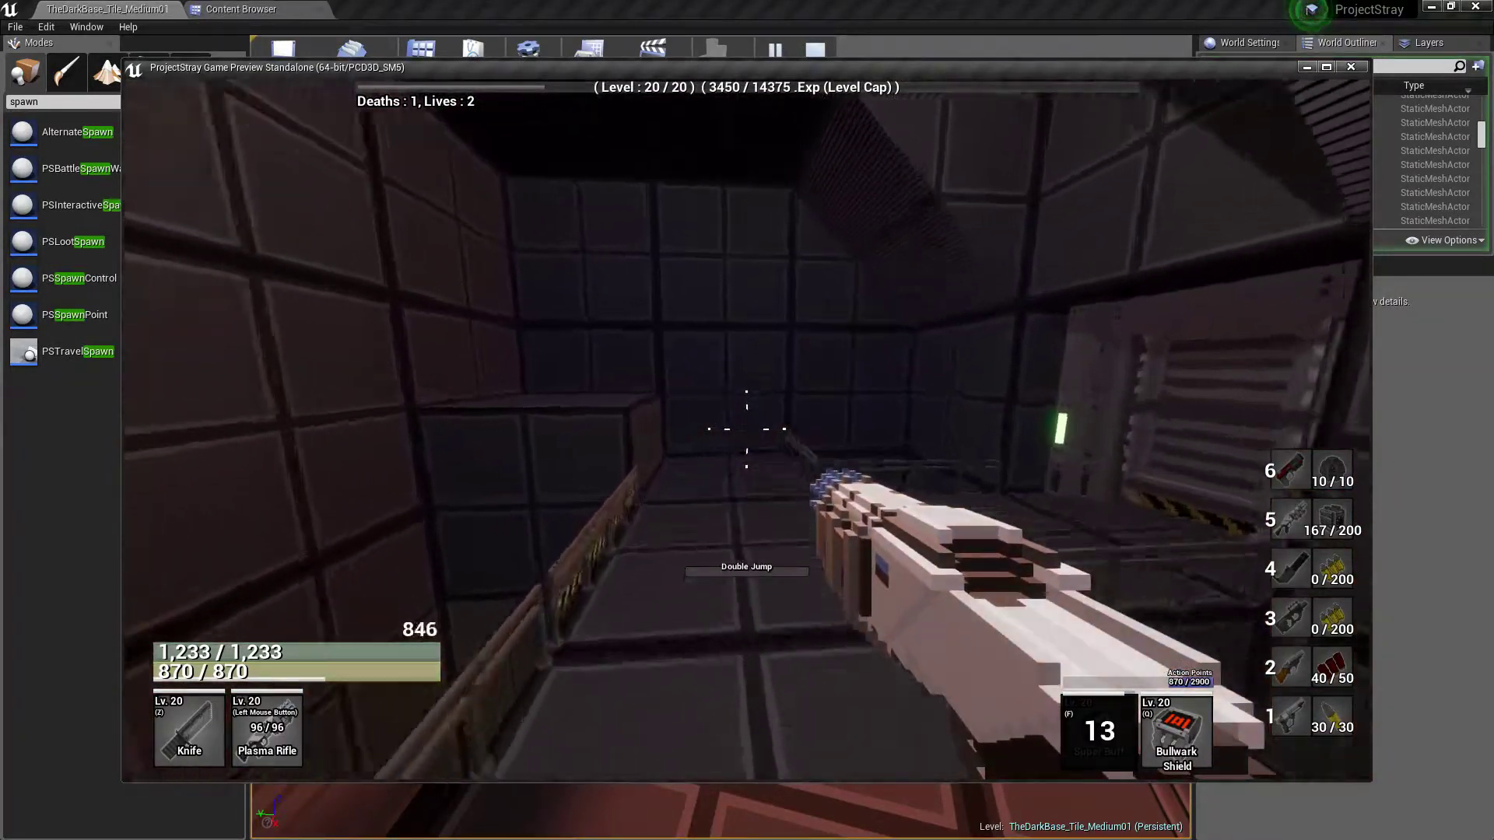
key(w)
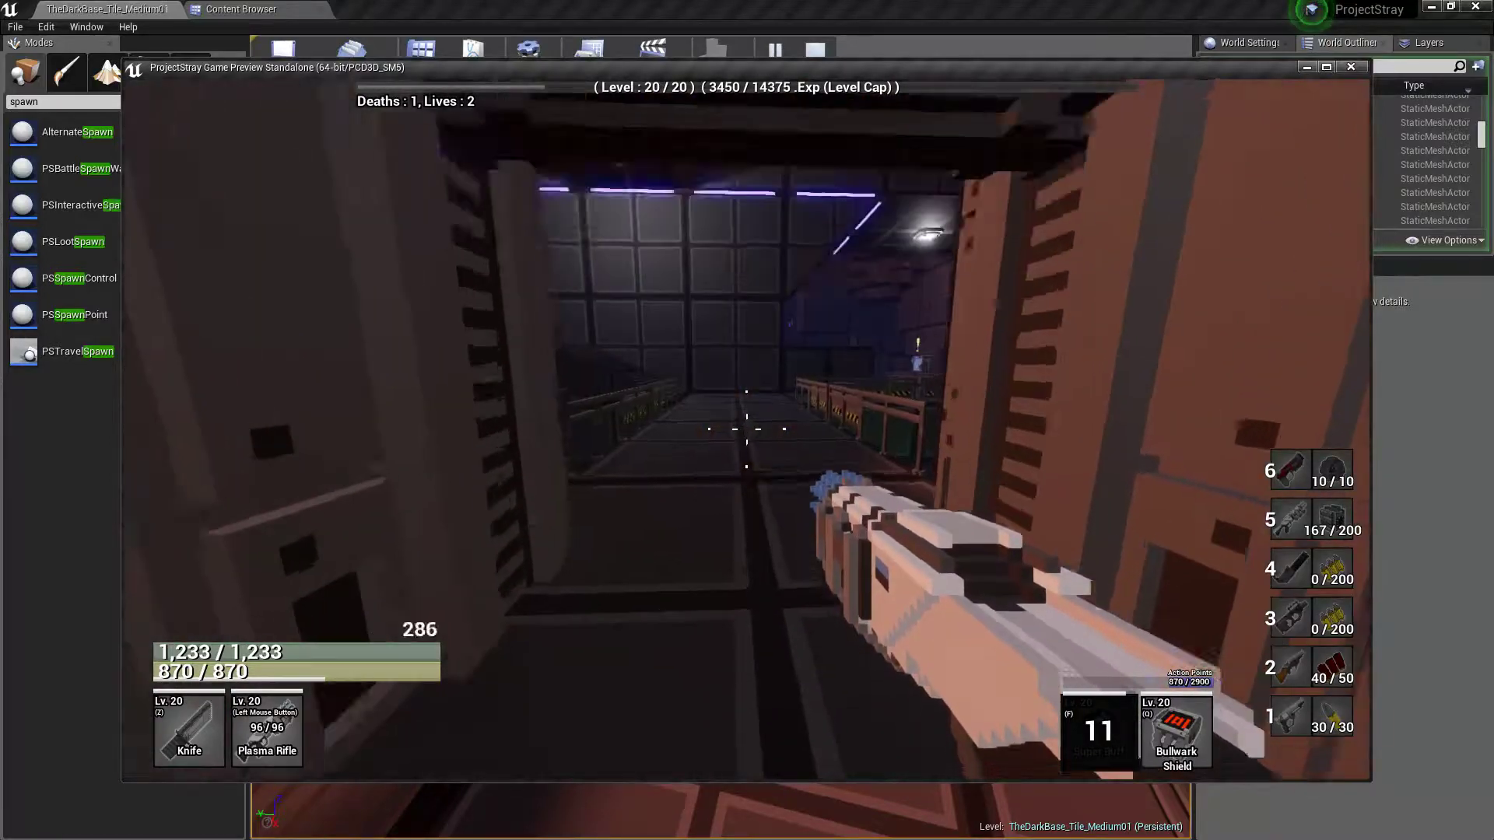
key(w)
key(space)
key(space)
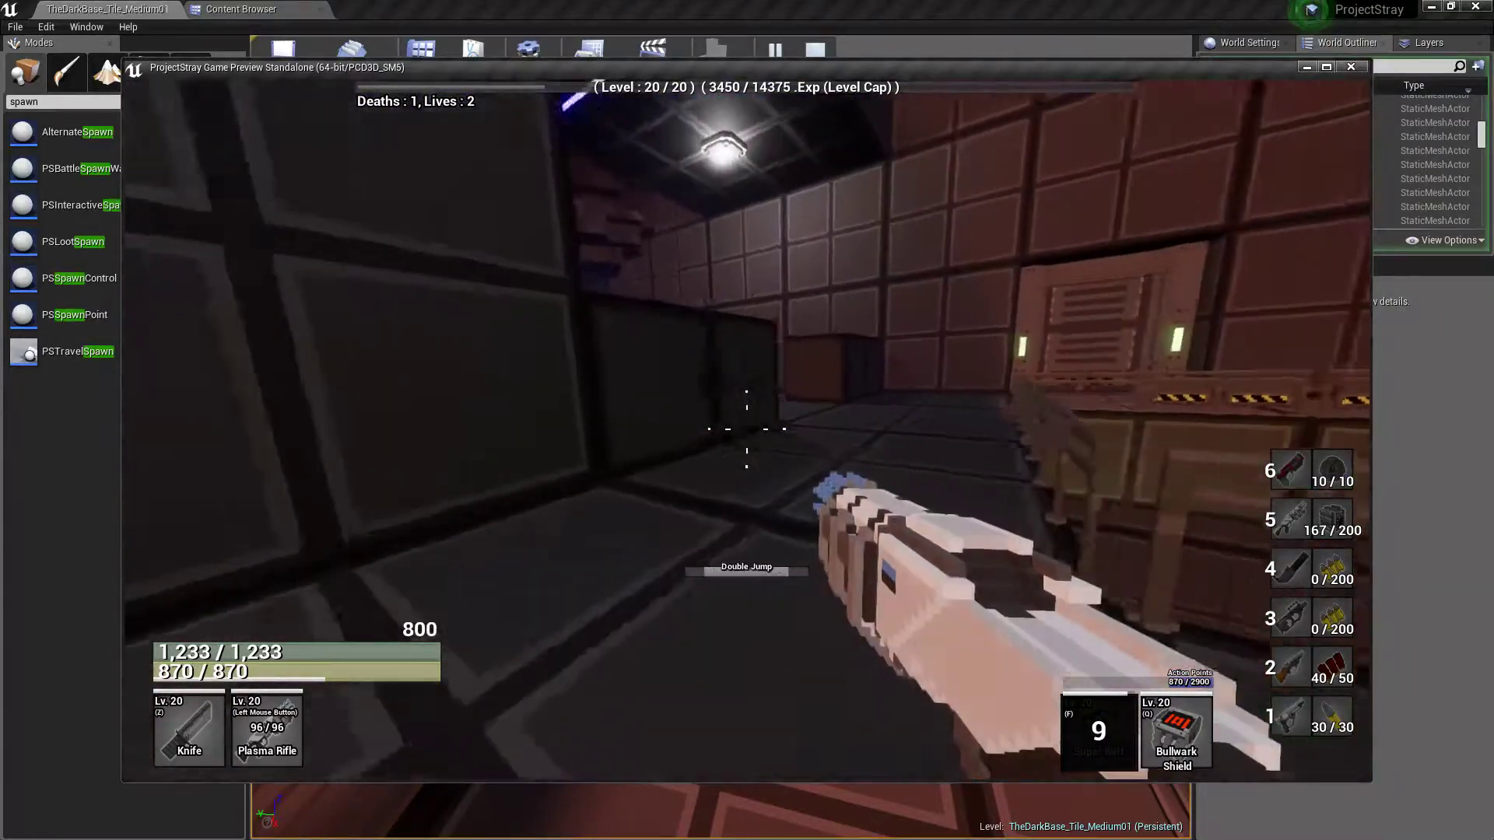
key(w)
key(space)
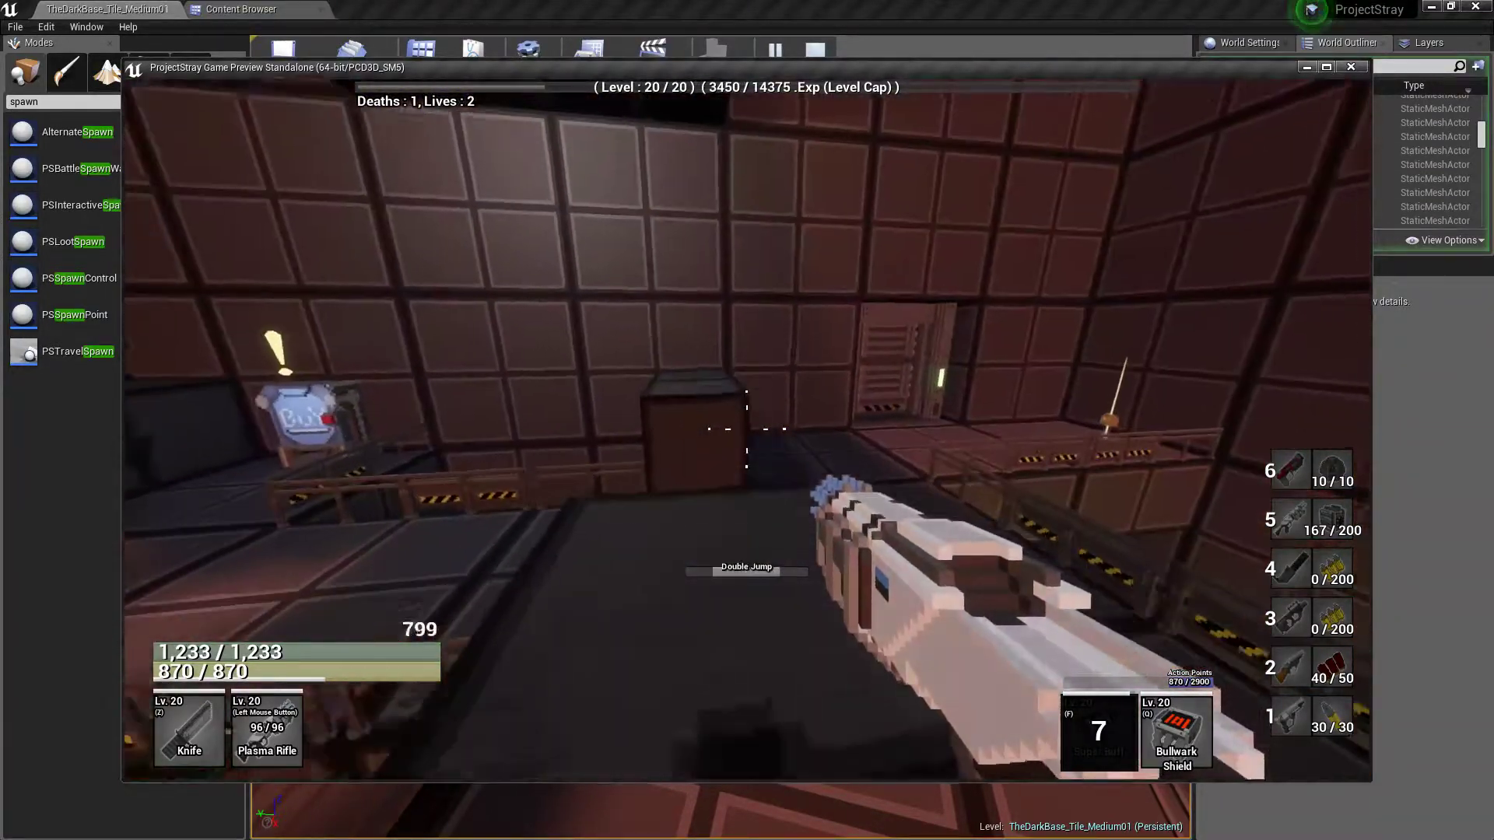
Double-jump across the hall's ledges and crates and look over its layout around the green pools
key(w)
key(space)
key(space)
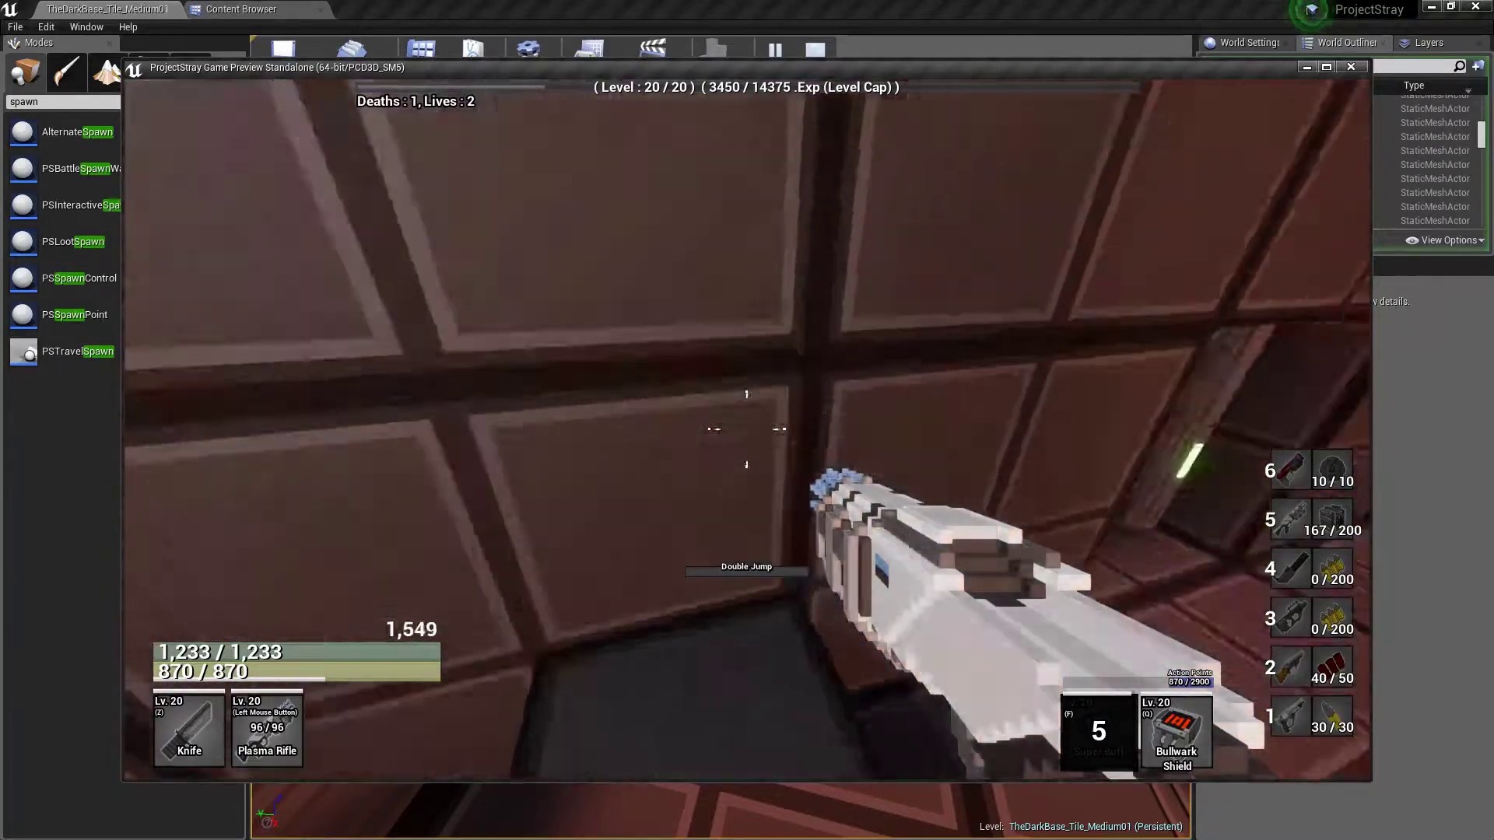
key(w)
key(space)
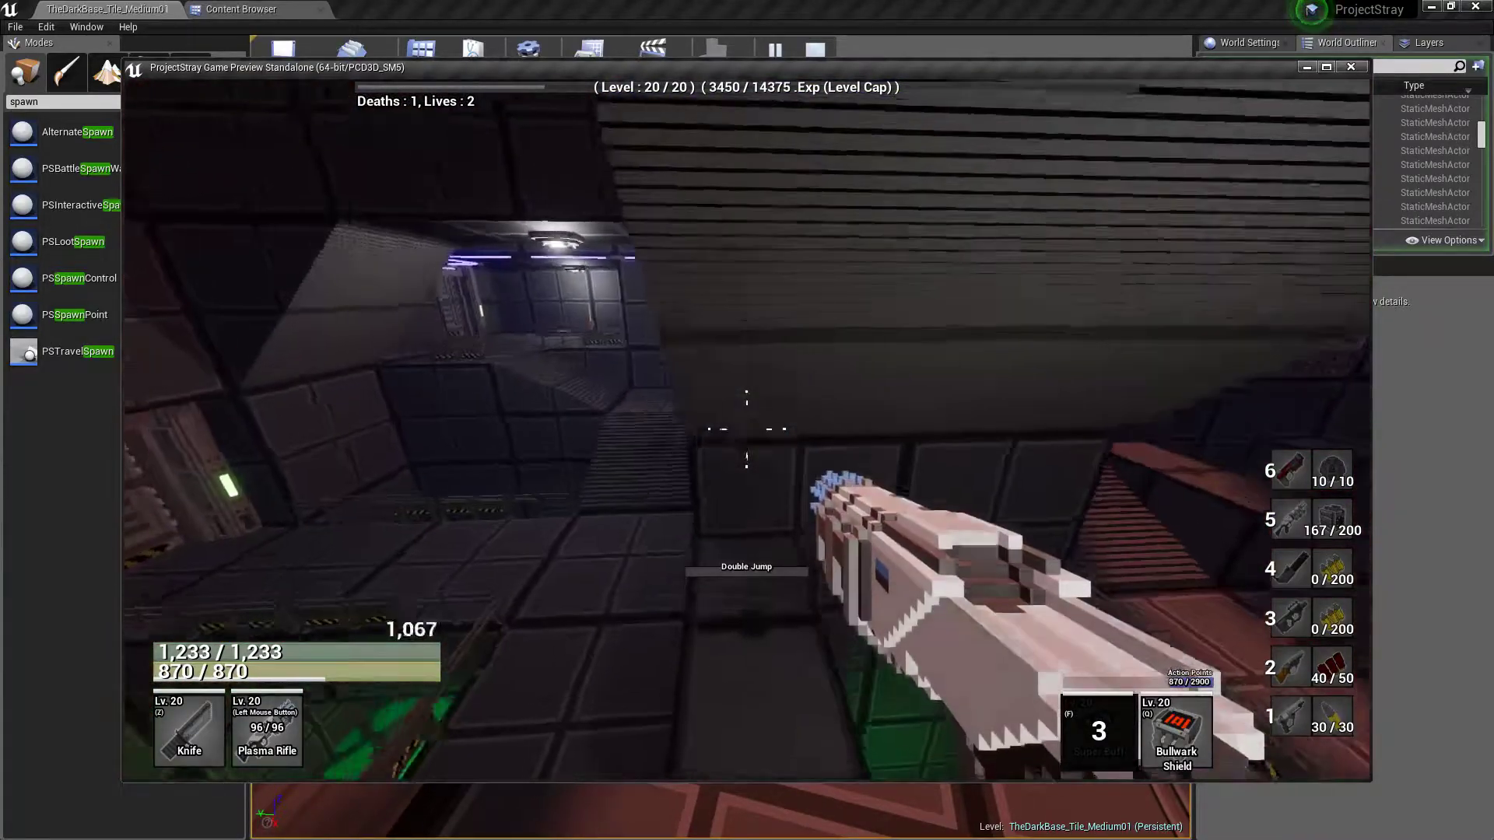
key(w)
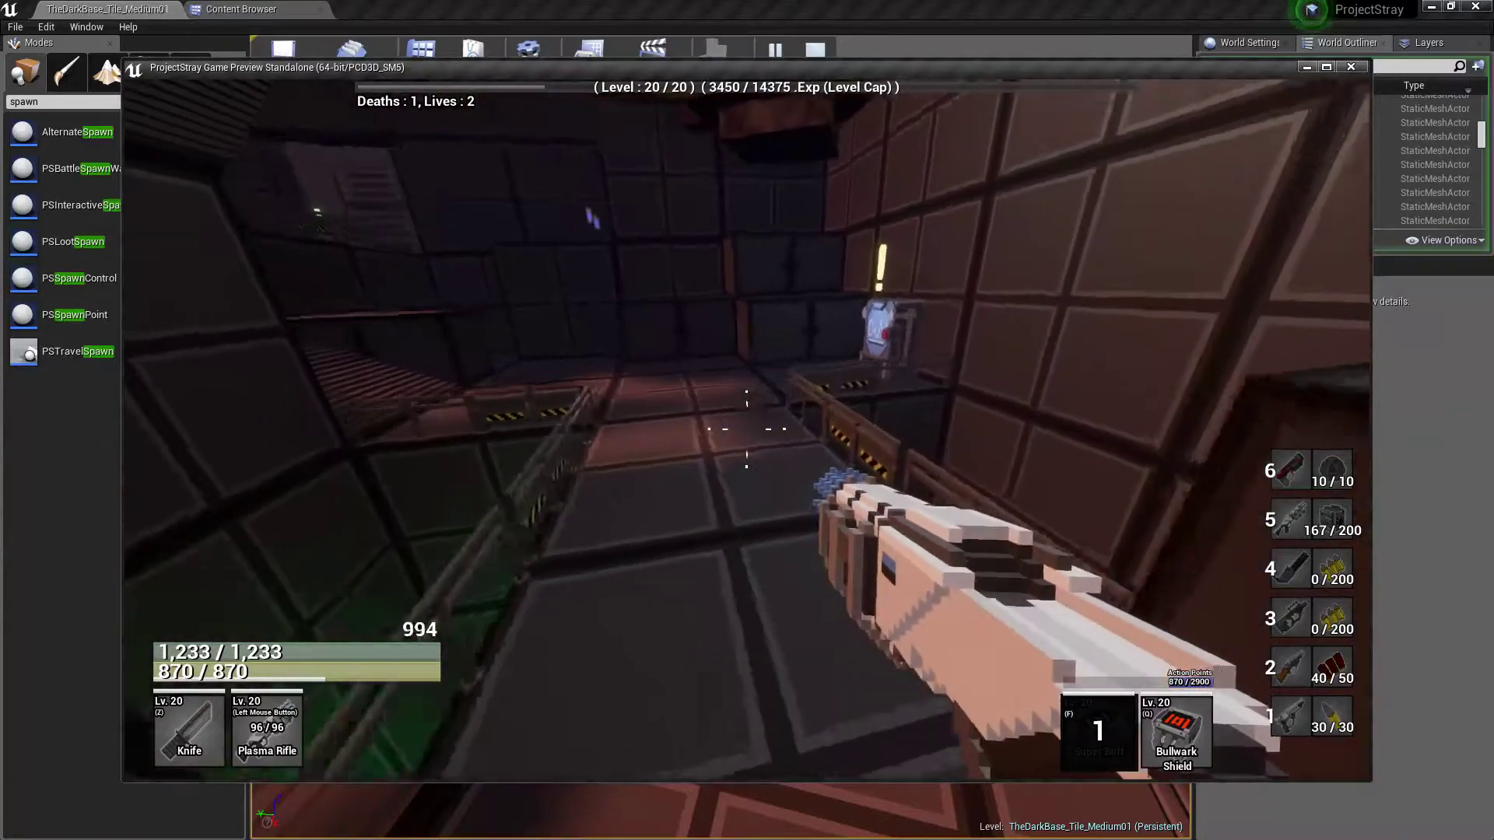
Open the vending machine in the hall, browse its items for sale down to the Howitzer, and close it
key(w)
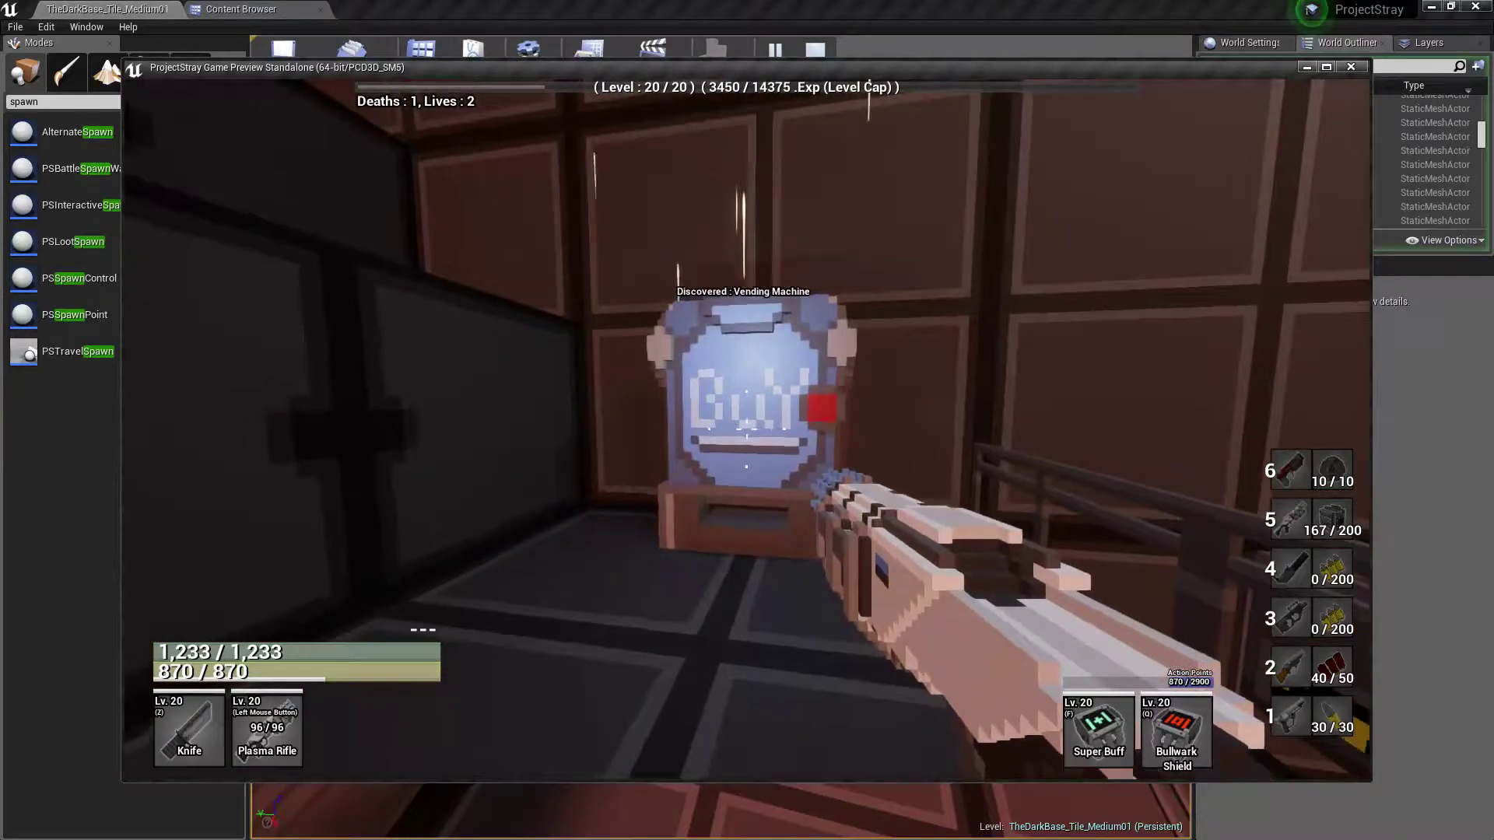
key(e)
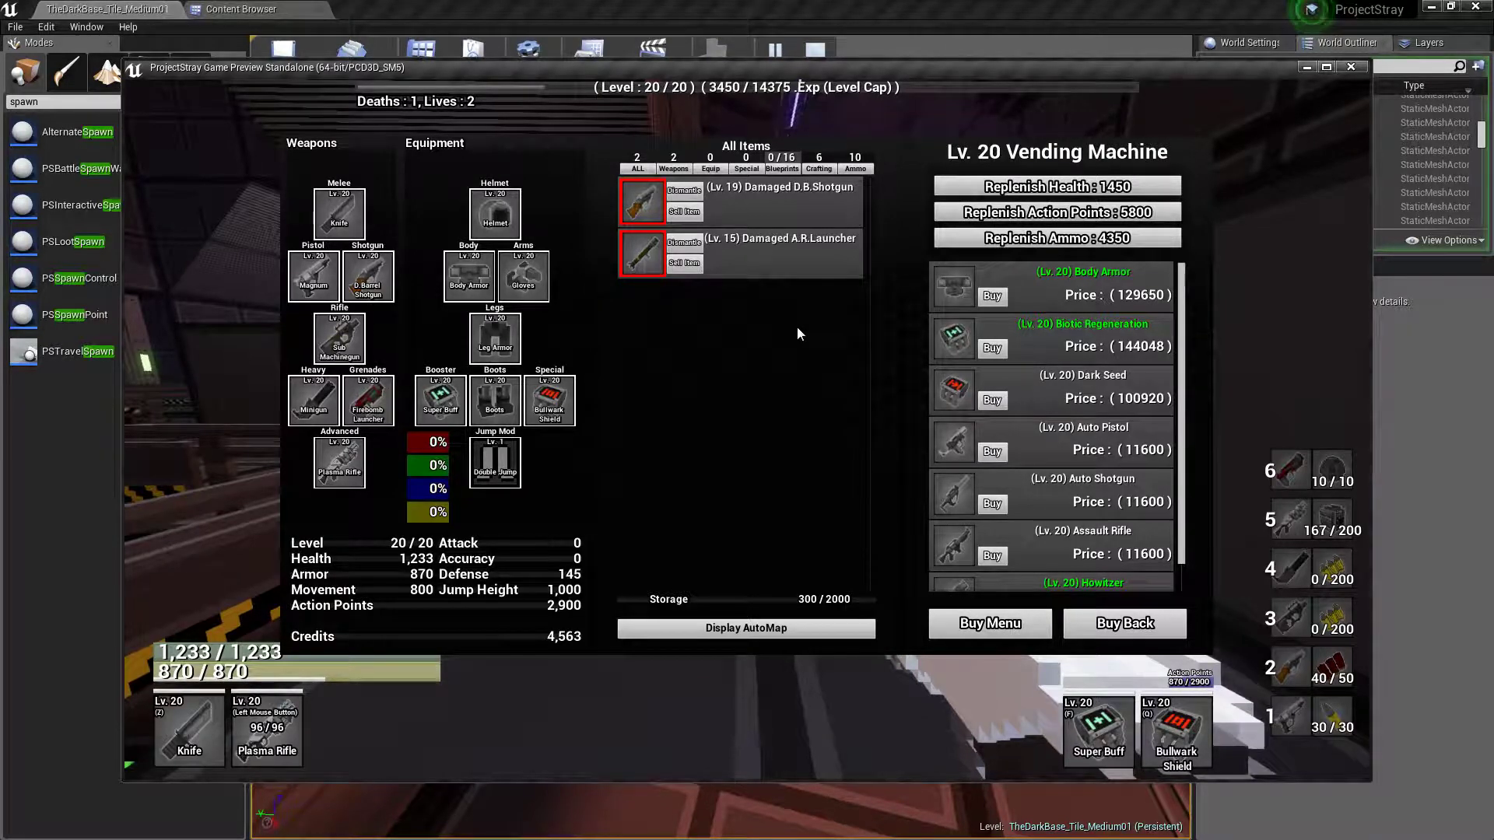
scroll(1178, 314, down, 1)
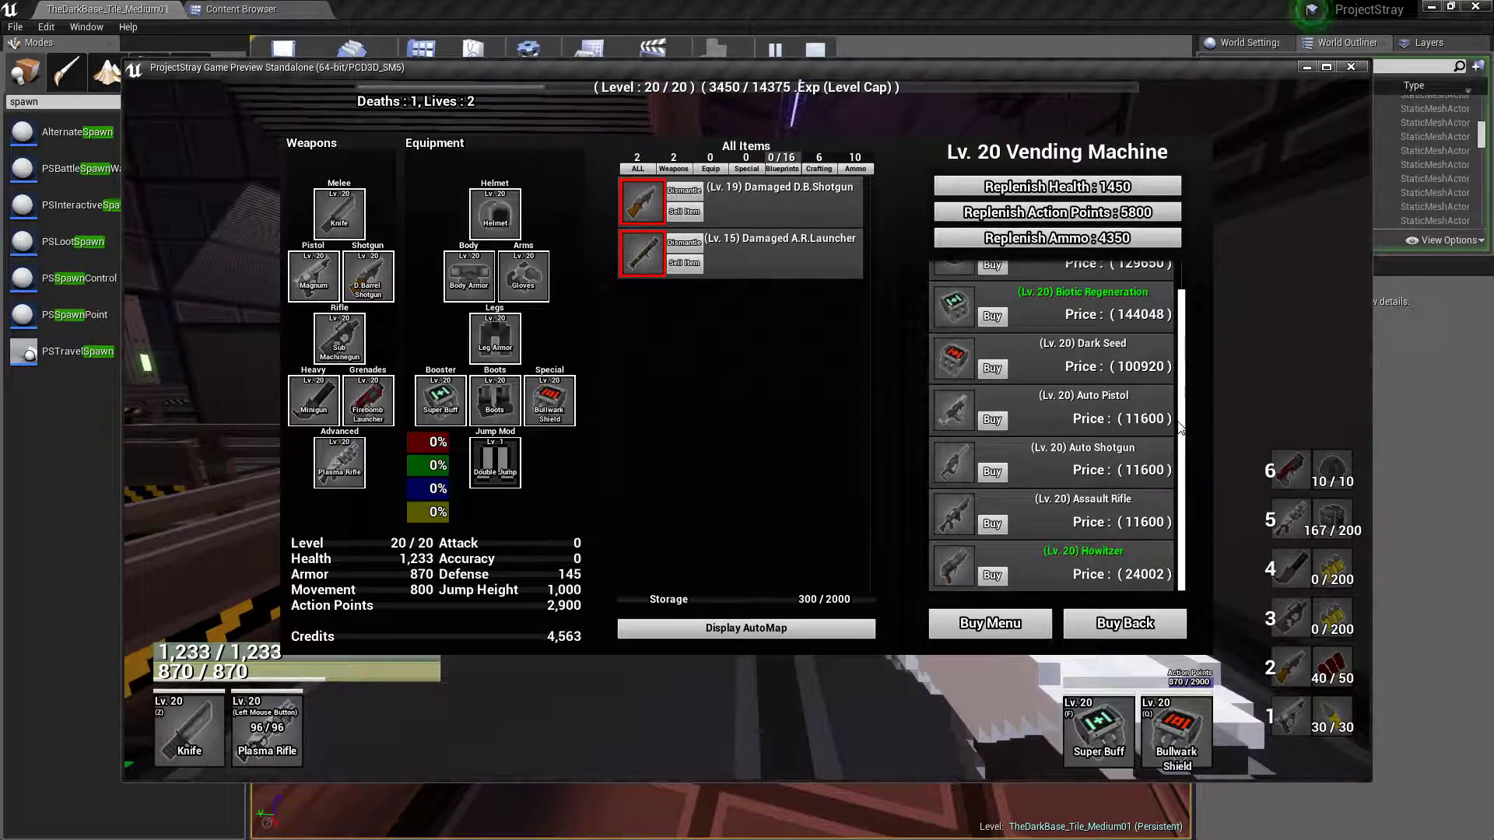
key(e)
Double-jump up the ramp away from the vending machine and collect the credits at its top
key(w)
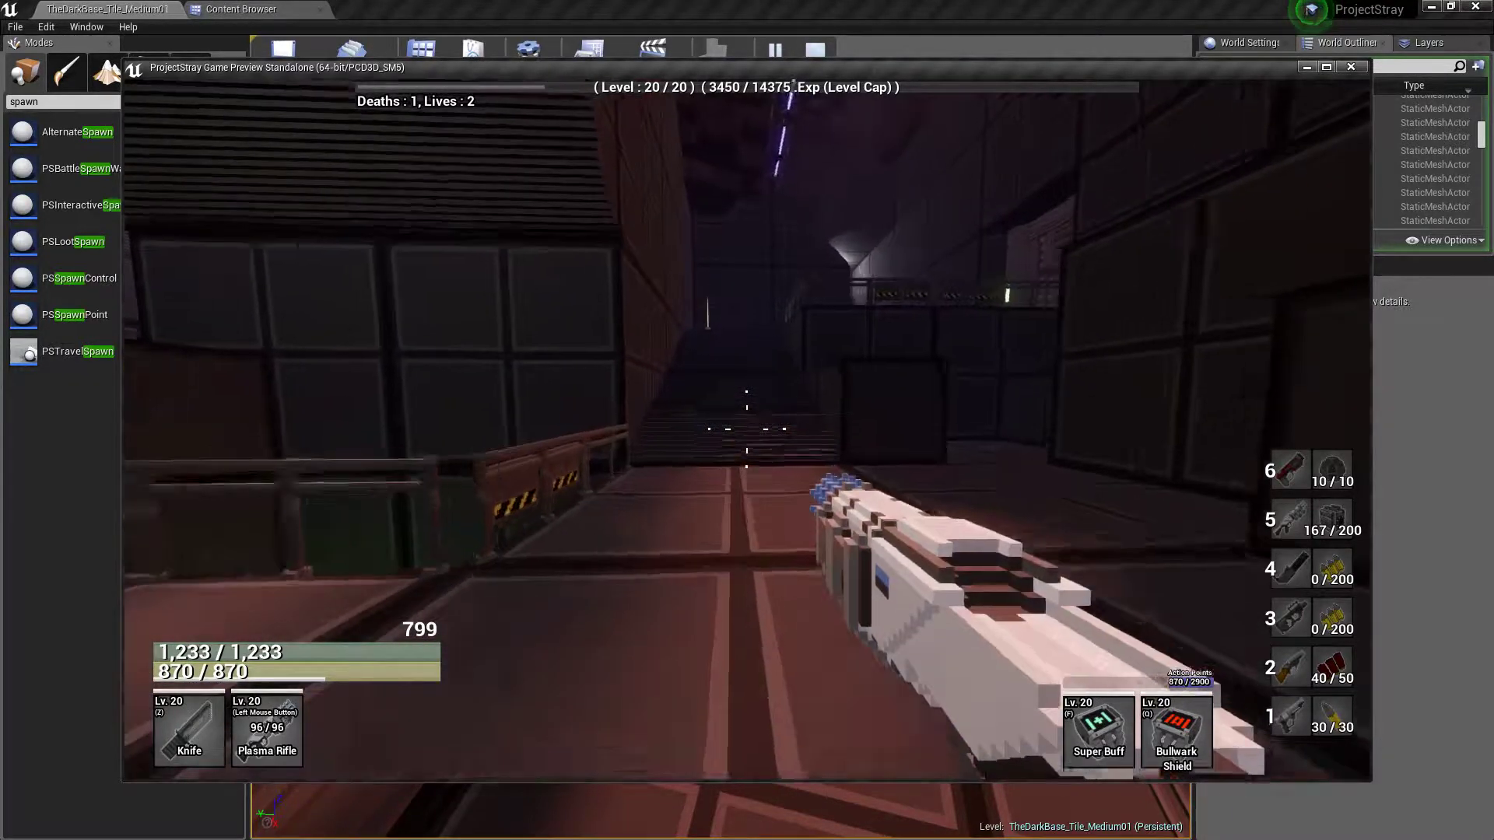
key(space)
key(space)
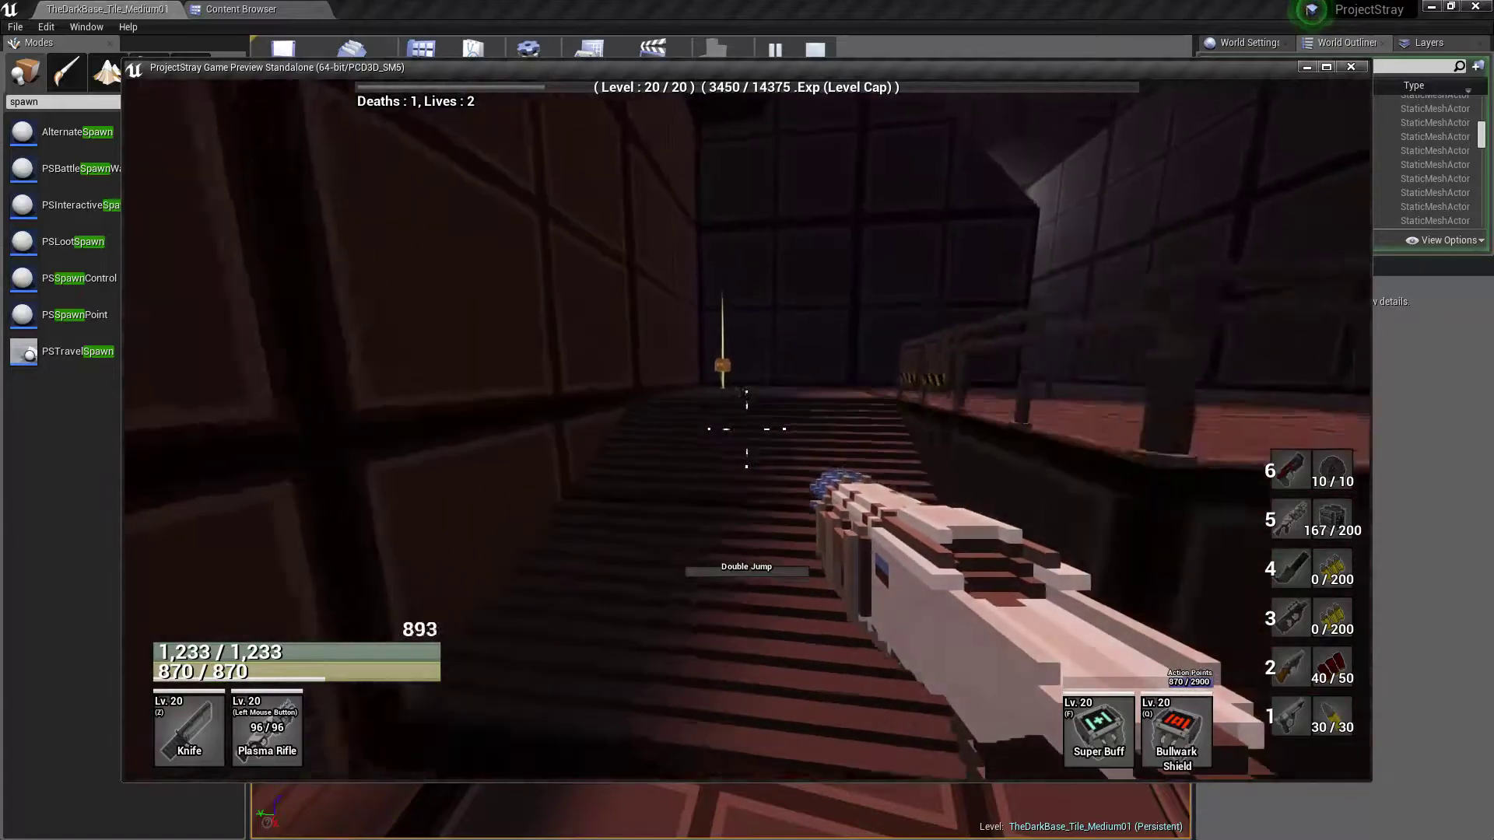
key(e)
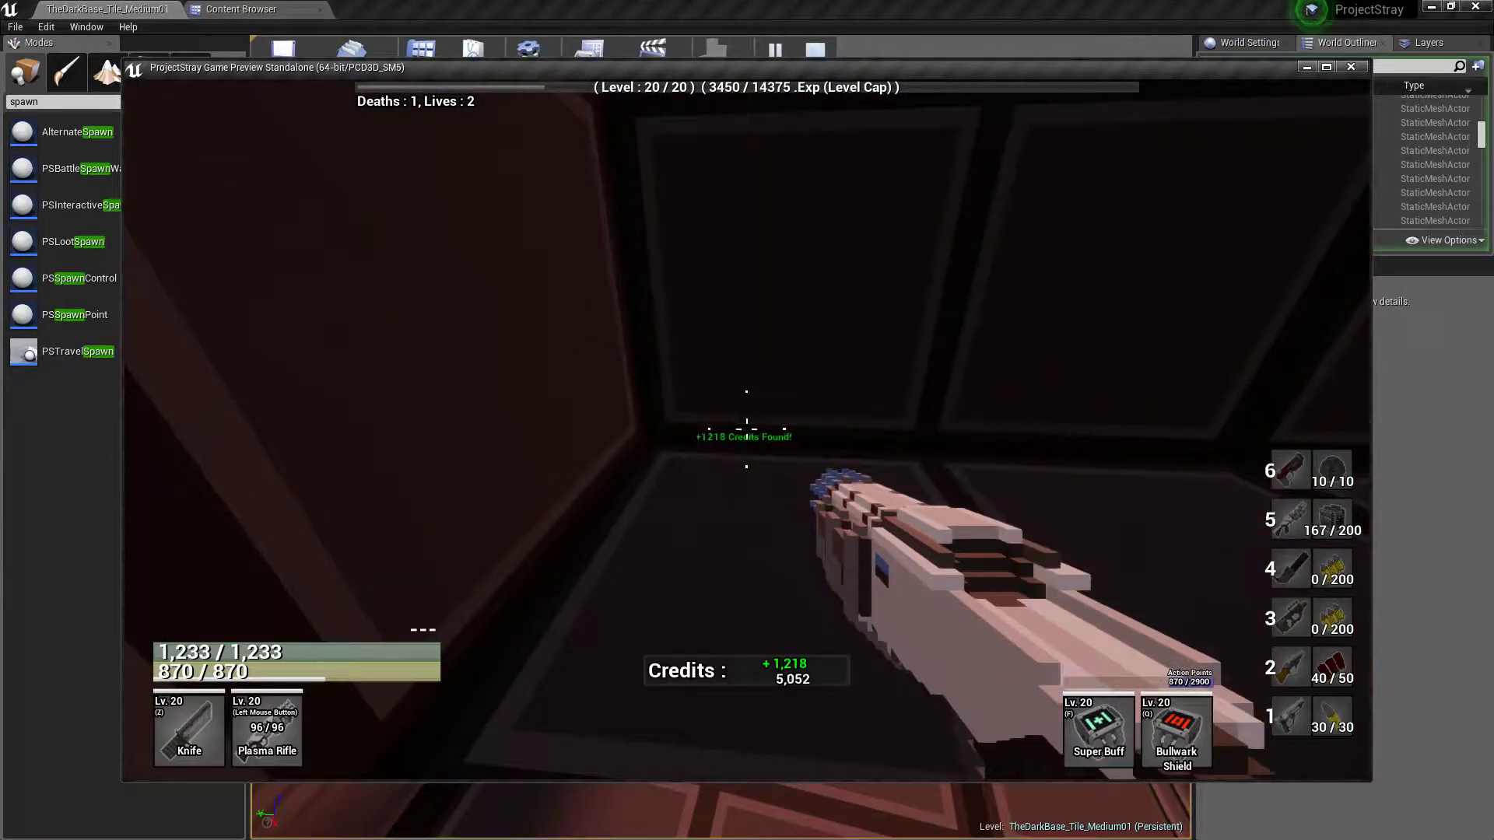
key(w)
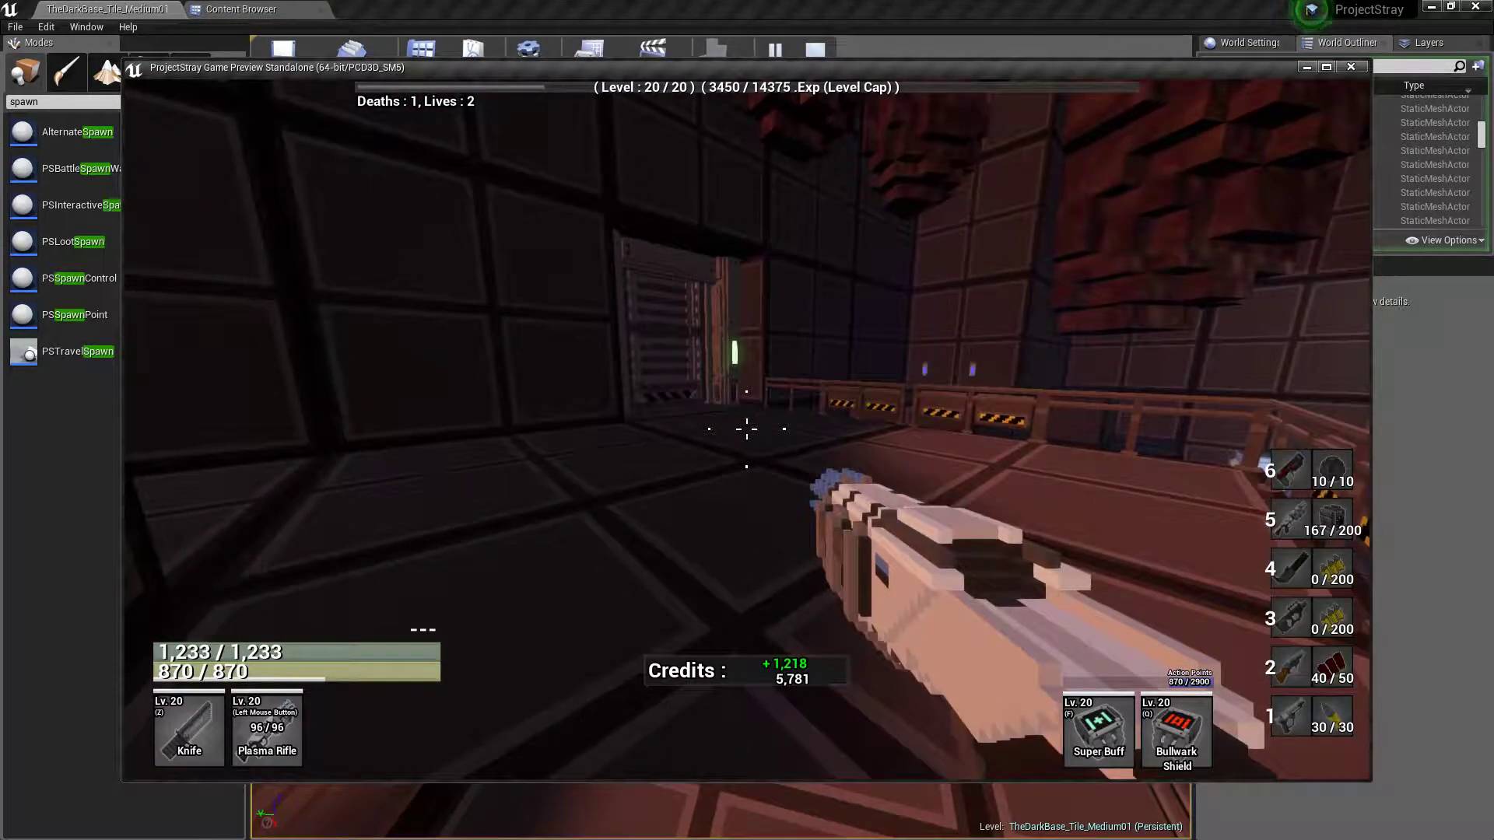
Bring up the navigation markers, fire the Plasma Rifle near the Forgotten Bulwark door, and explore onward through the hall
key(m)
key(w)
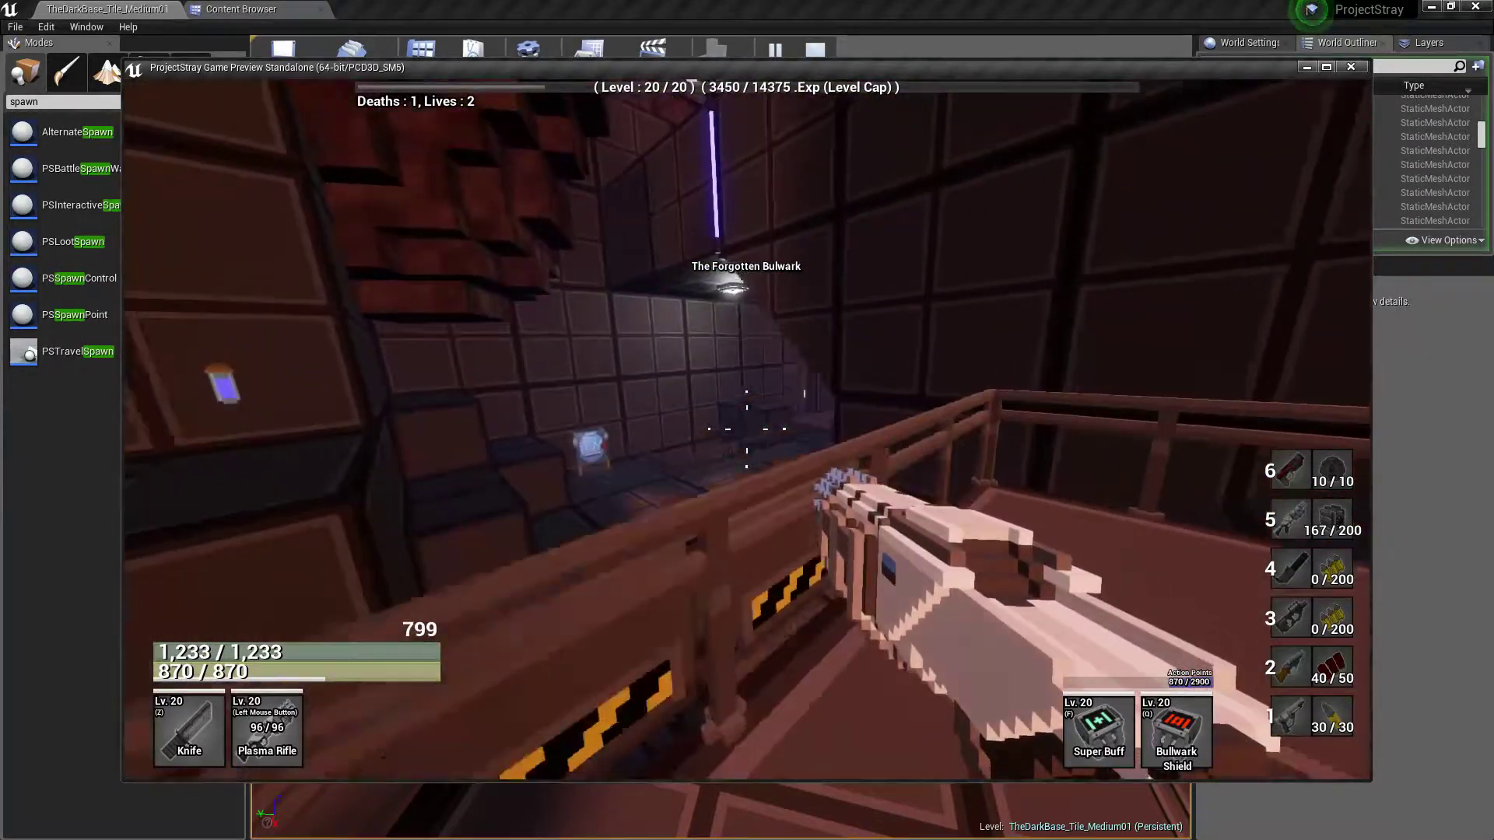
click(746, 429)
key(w)
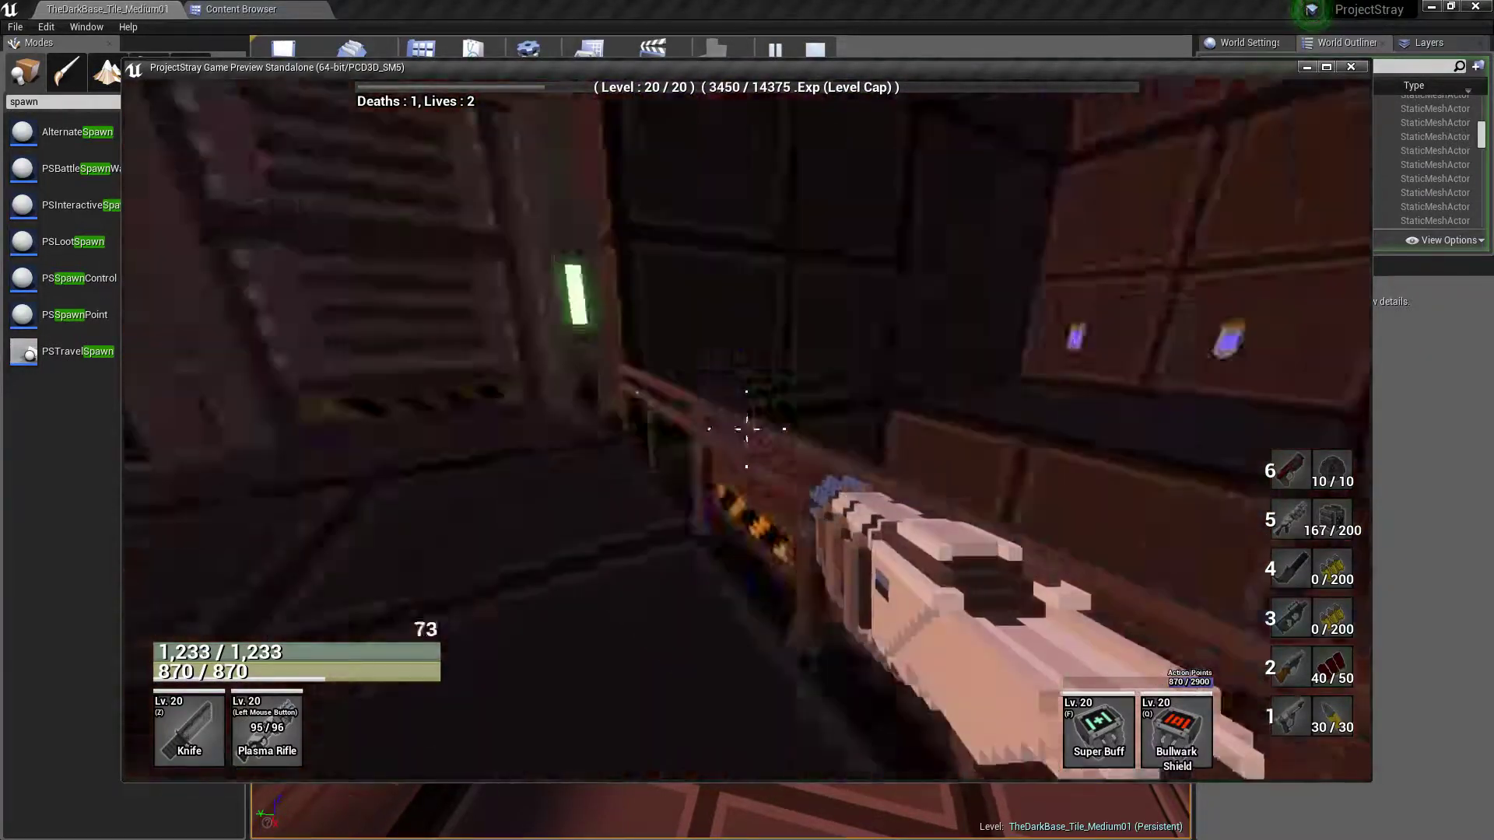
key(w)
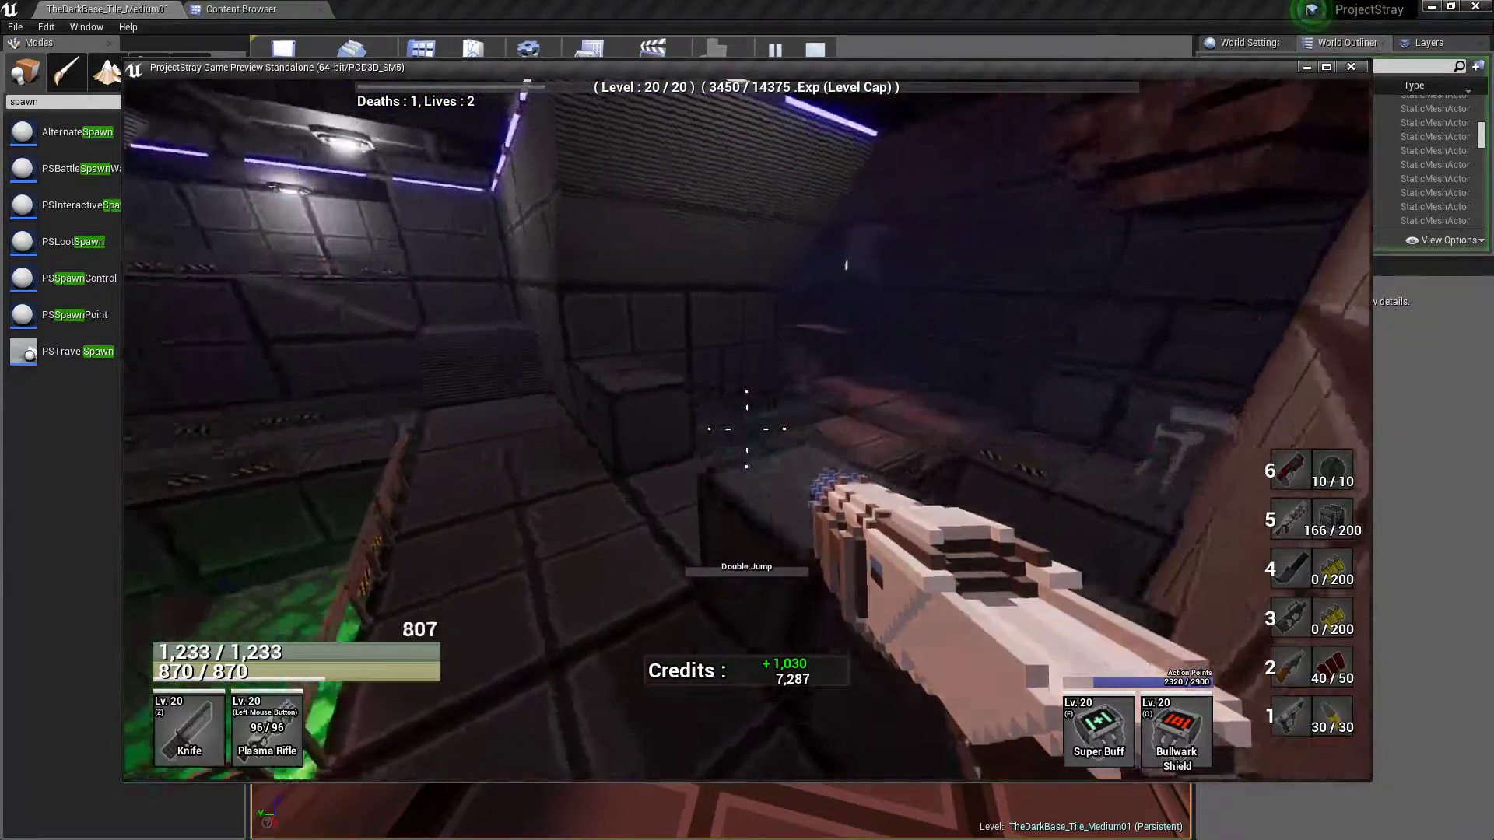
Cross the hall beside the green pool, climb the stairs to the upper platform, and loot the chest in its corner
key(w)
key(space)
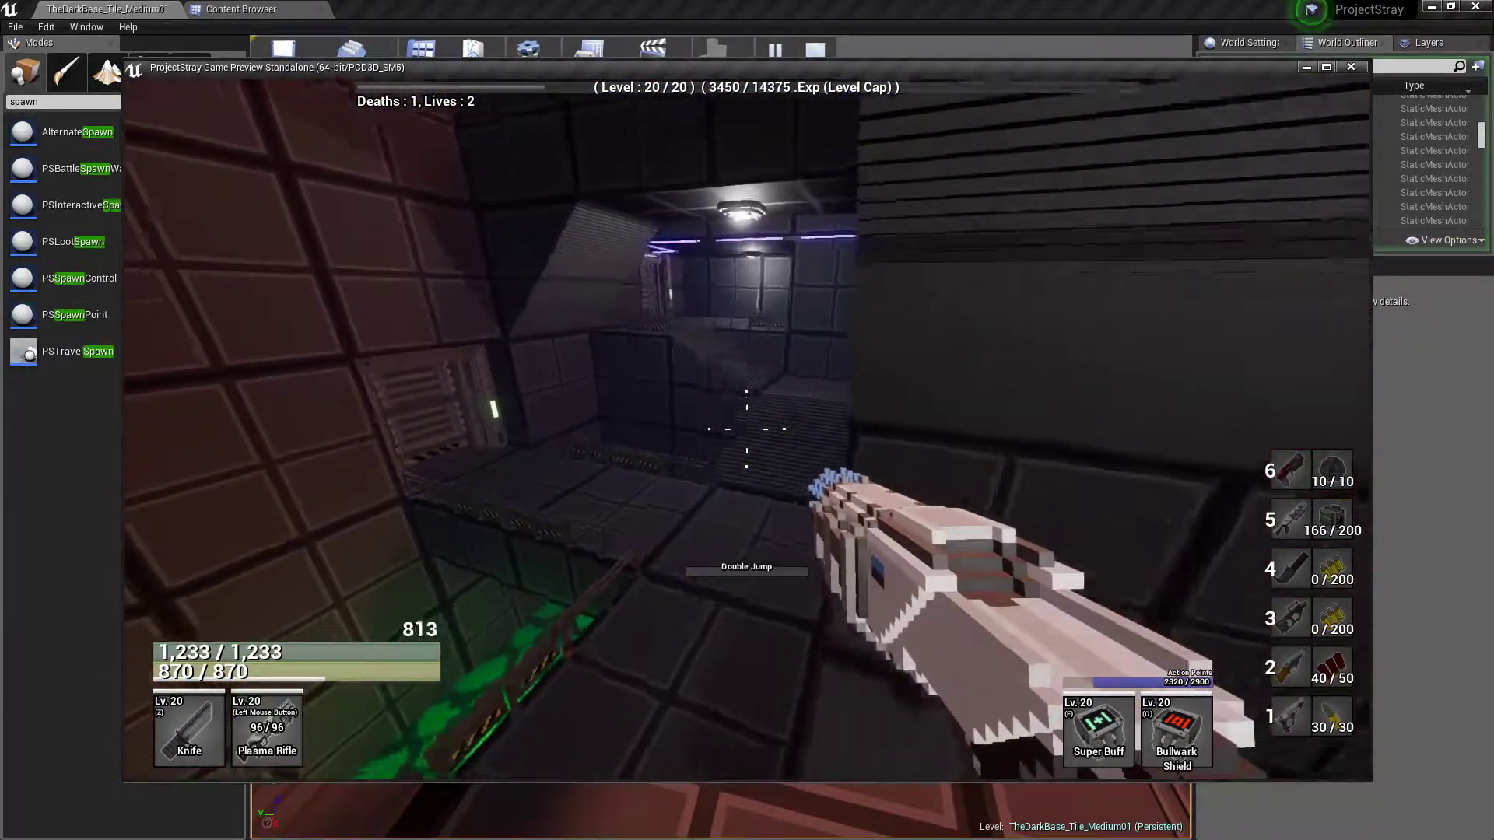
key(w)
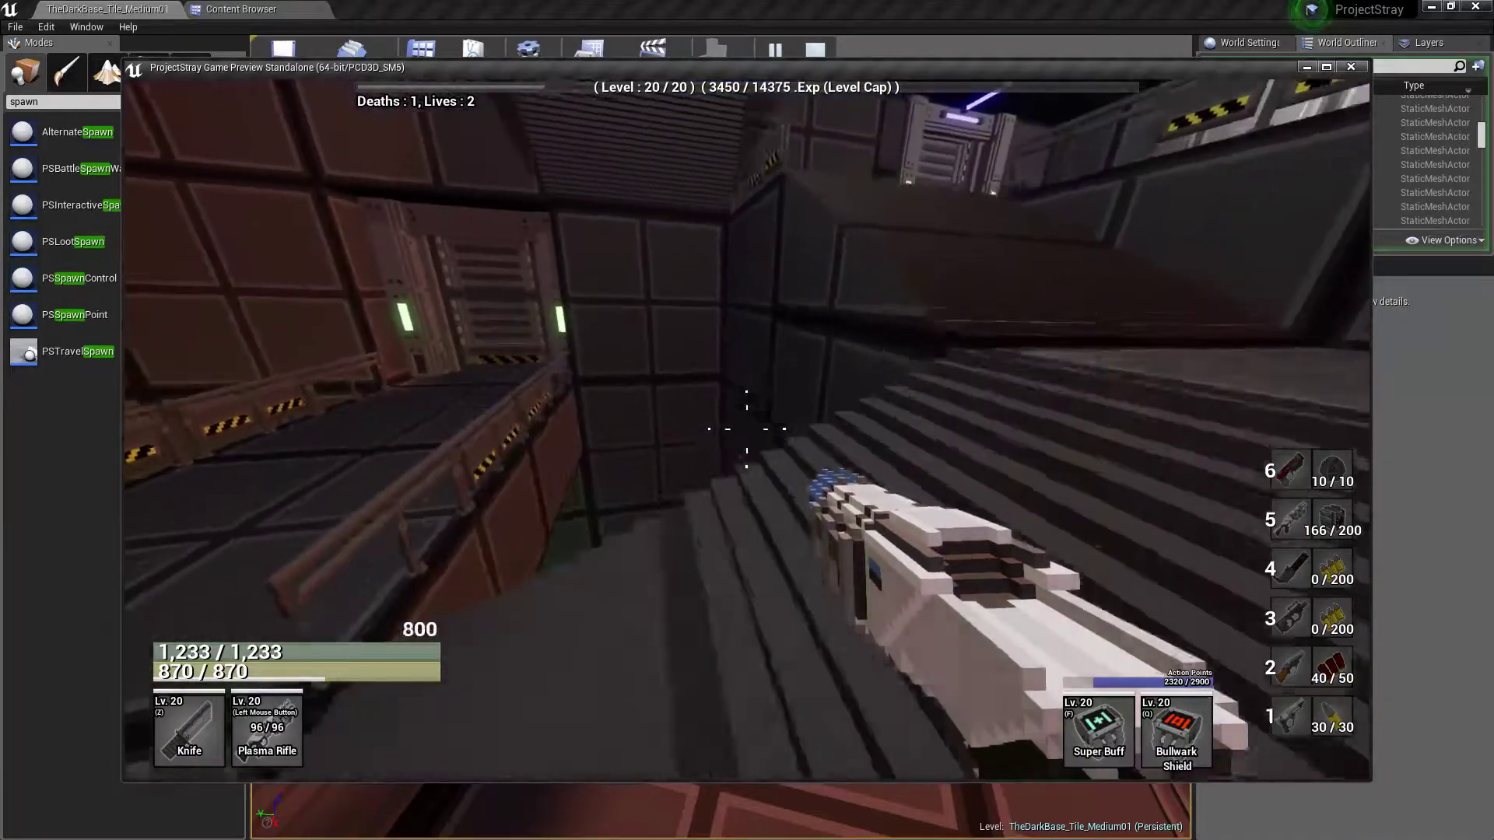
key(w)
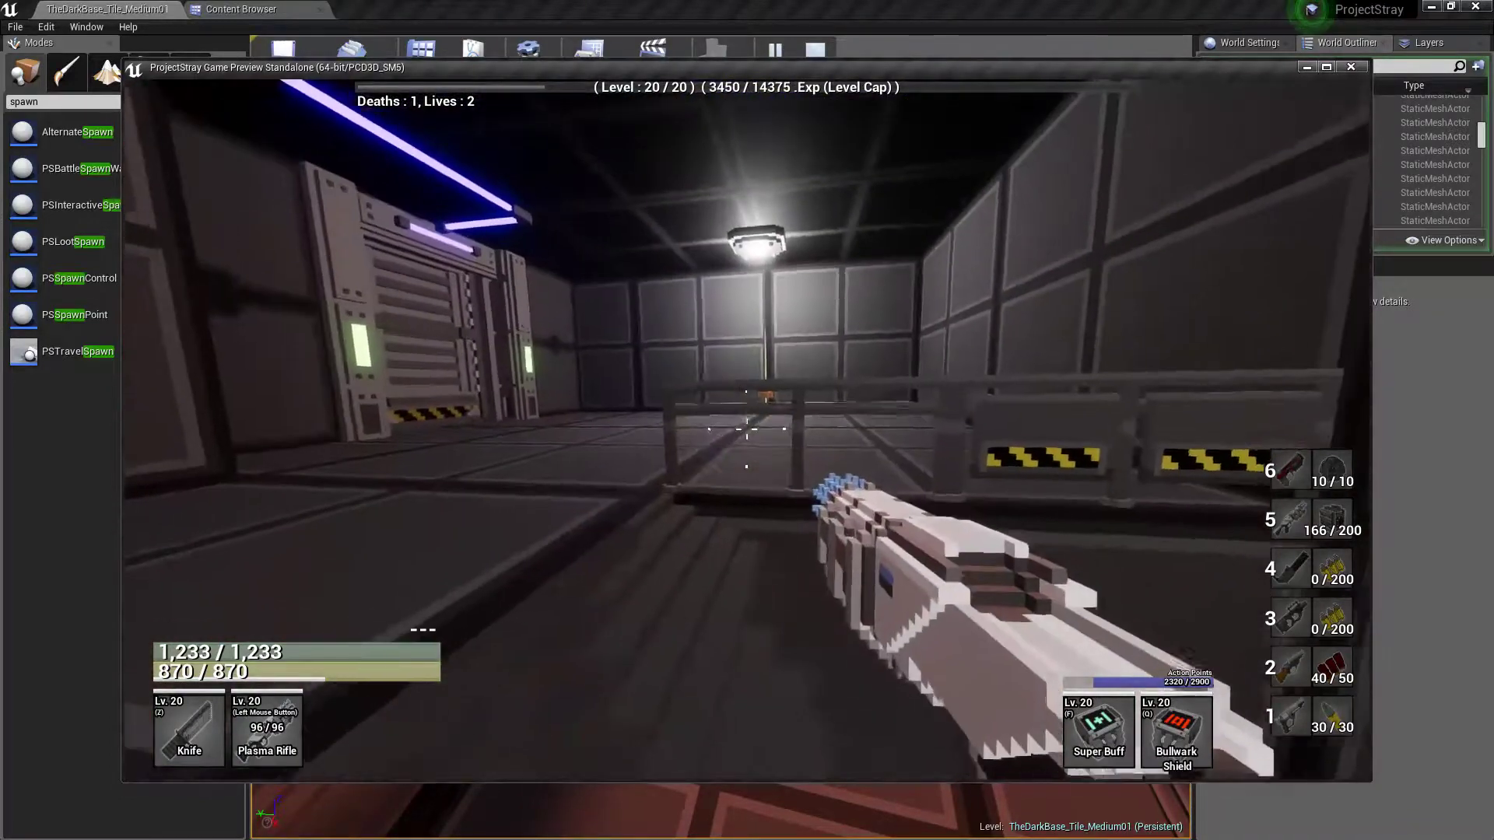
key(w)
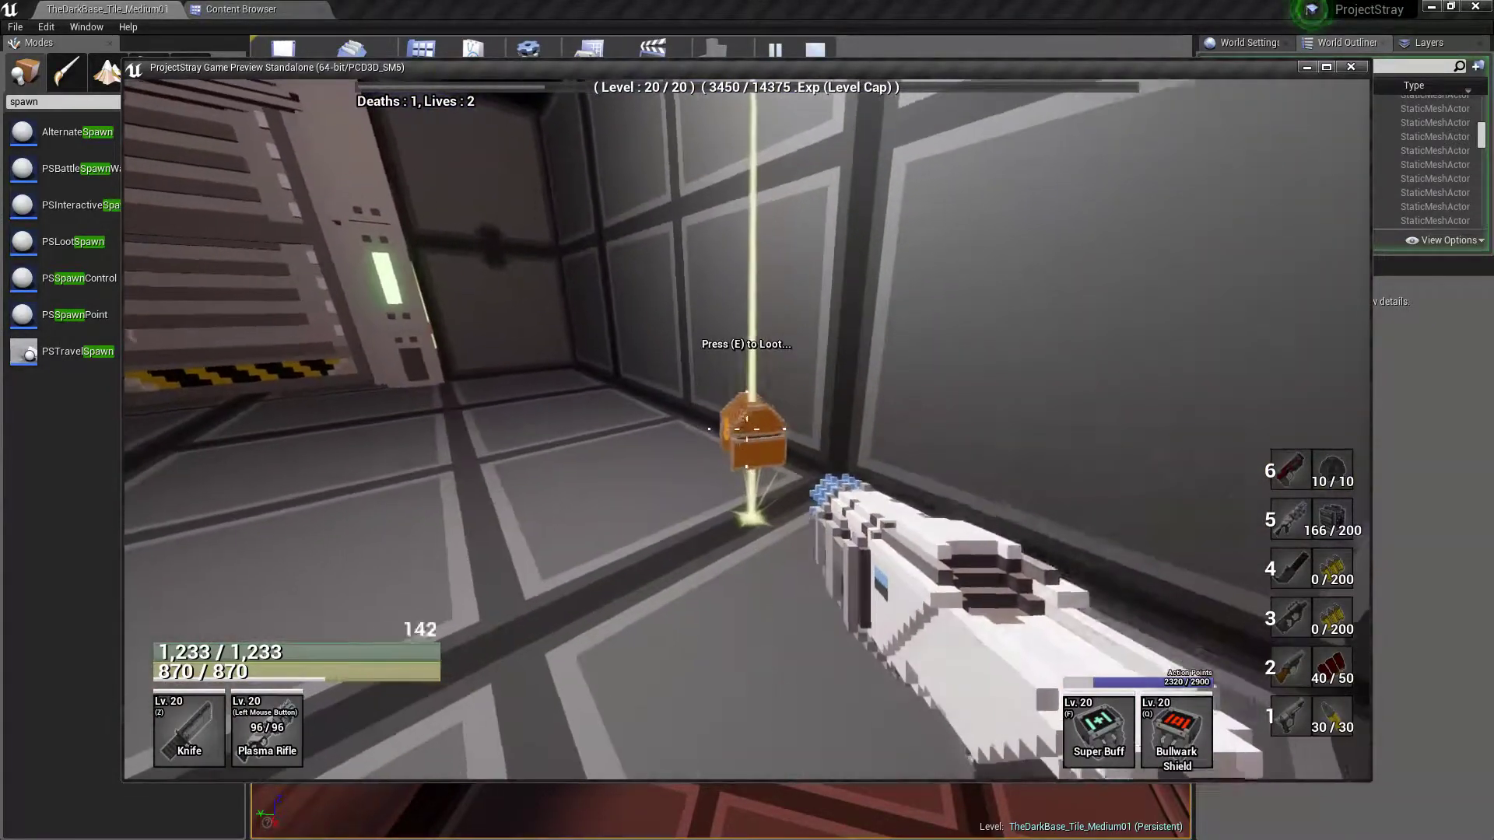
key(w)
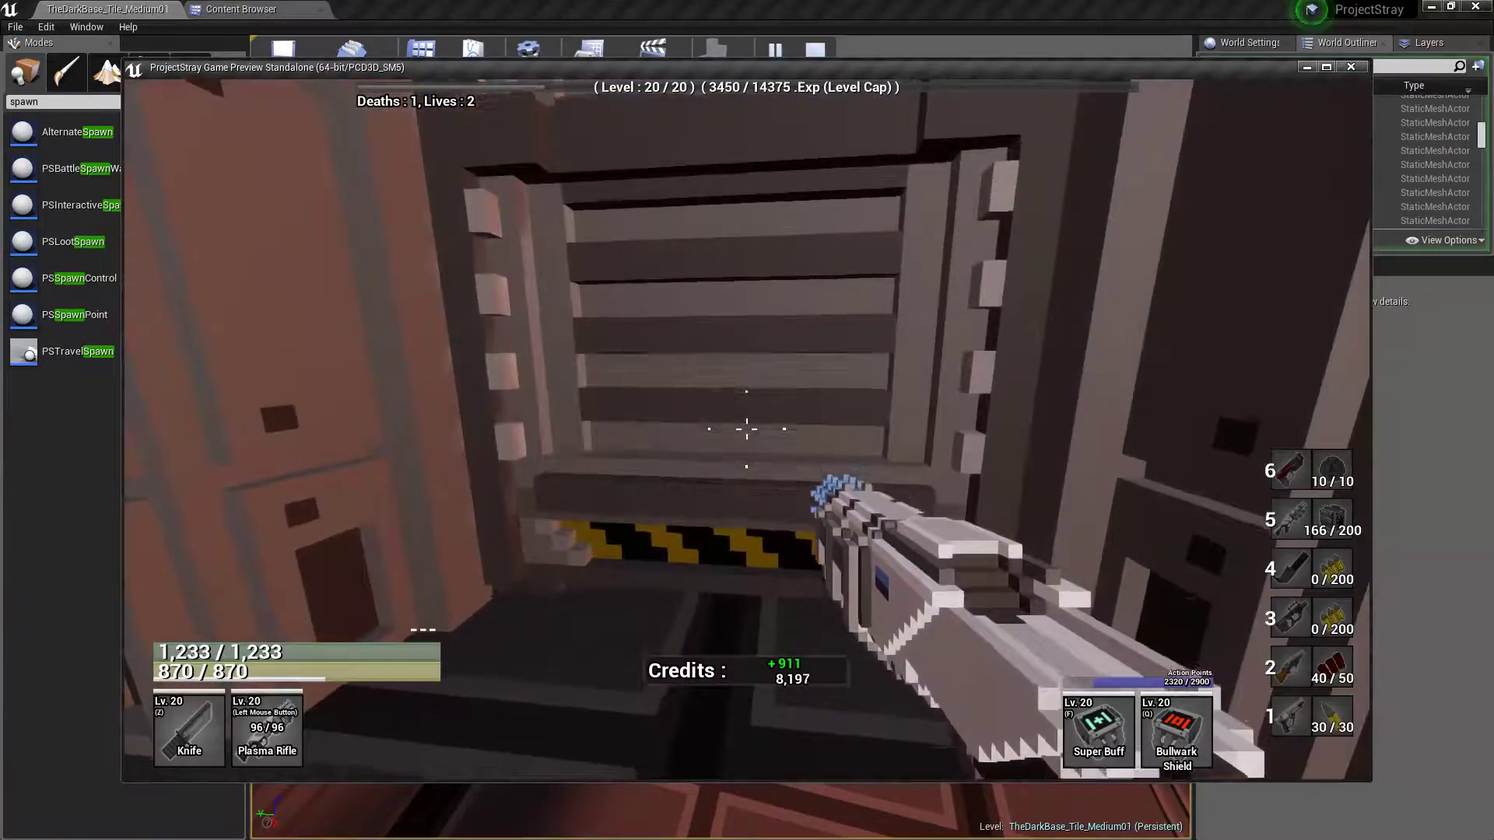
Look into the side room off the upper platform, checking its two chests, the barred window and the crystal
key(w)
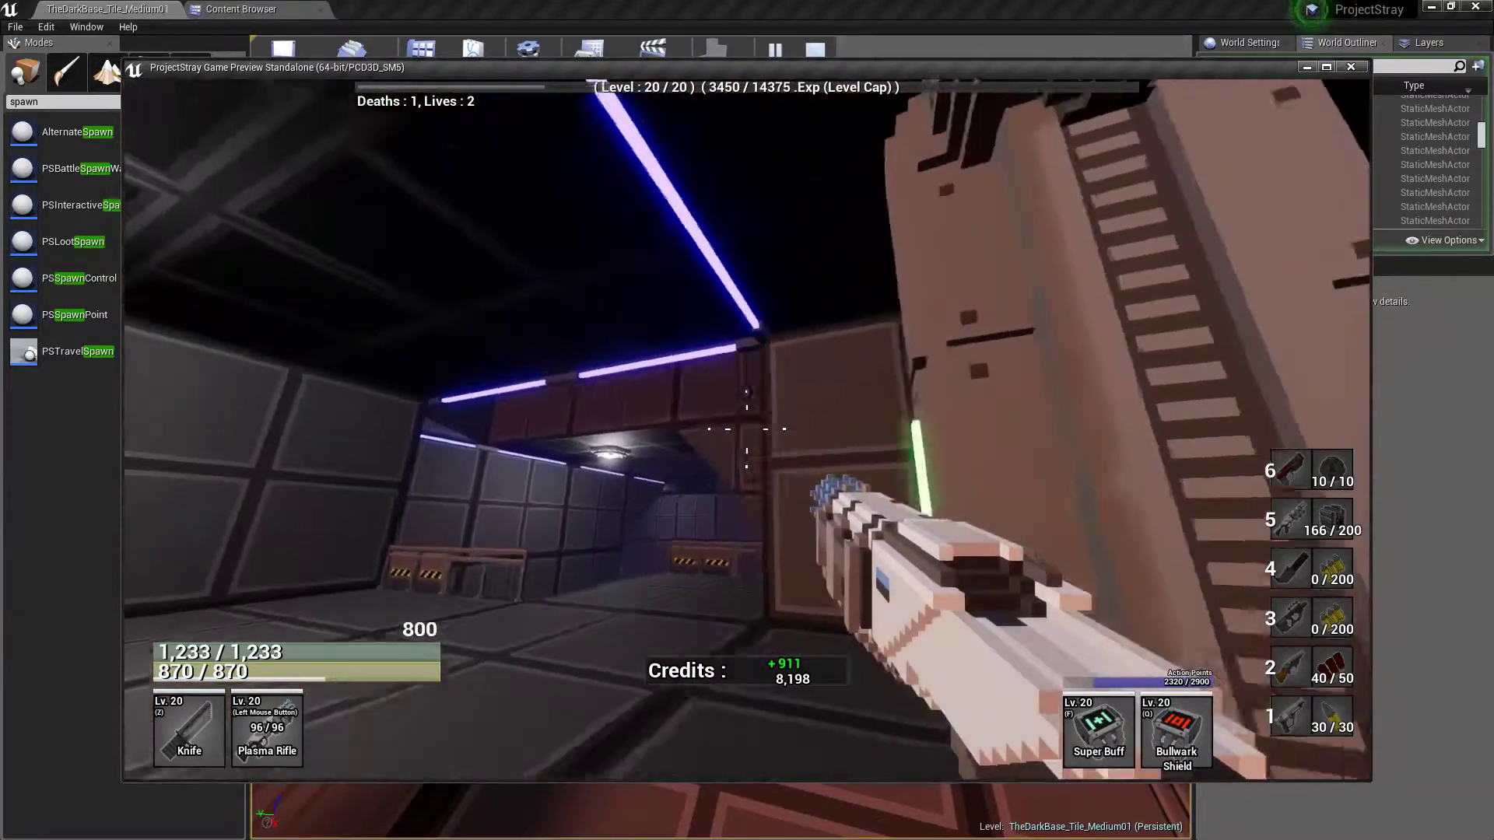
key(w)
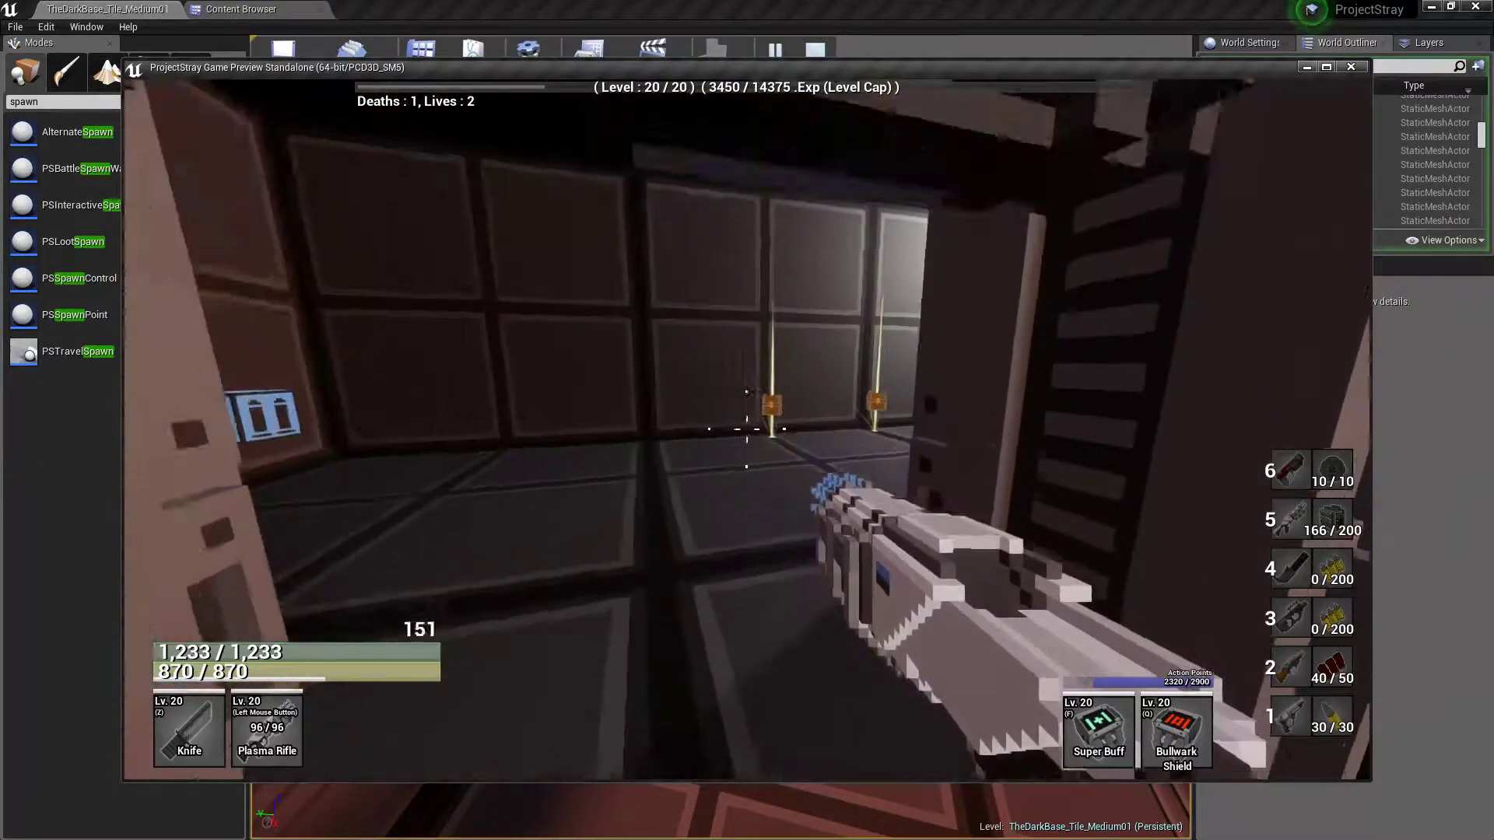
key(w)
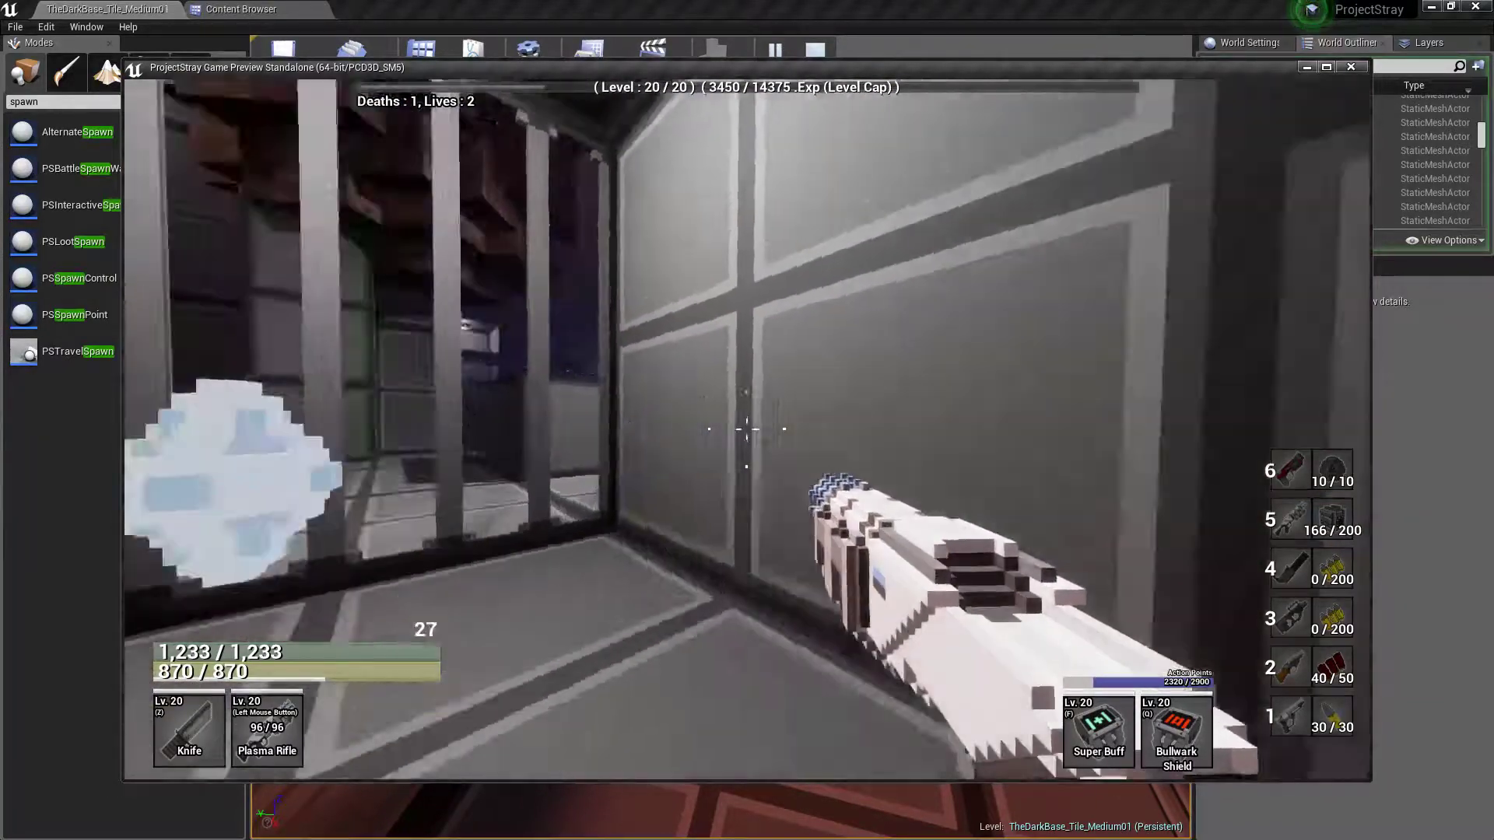
key(w)
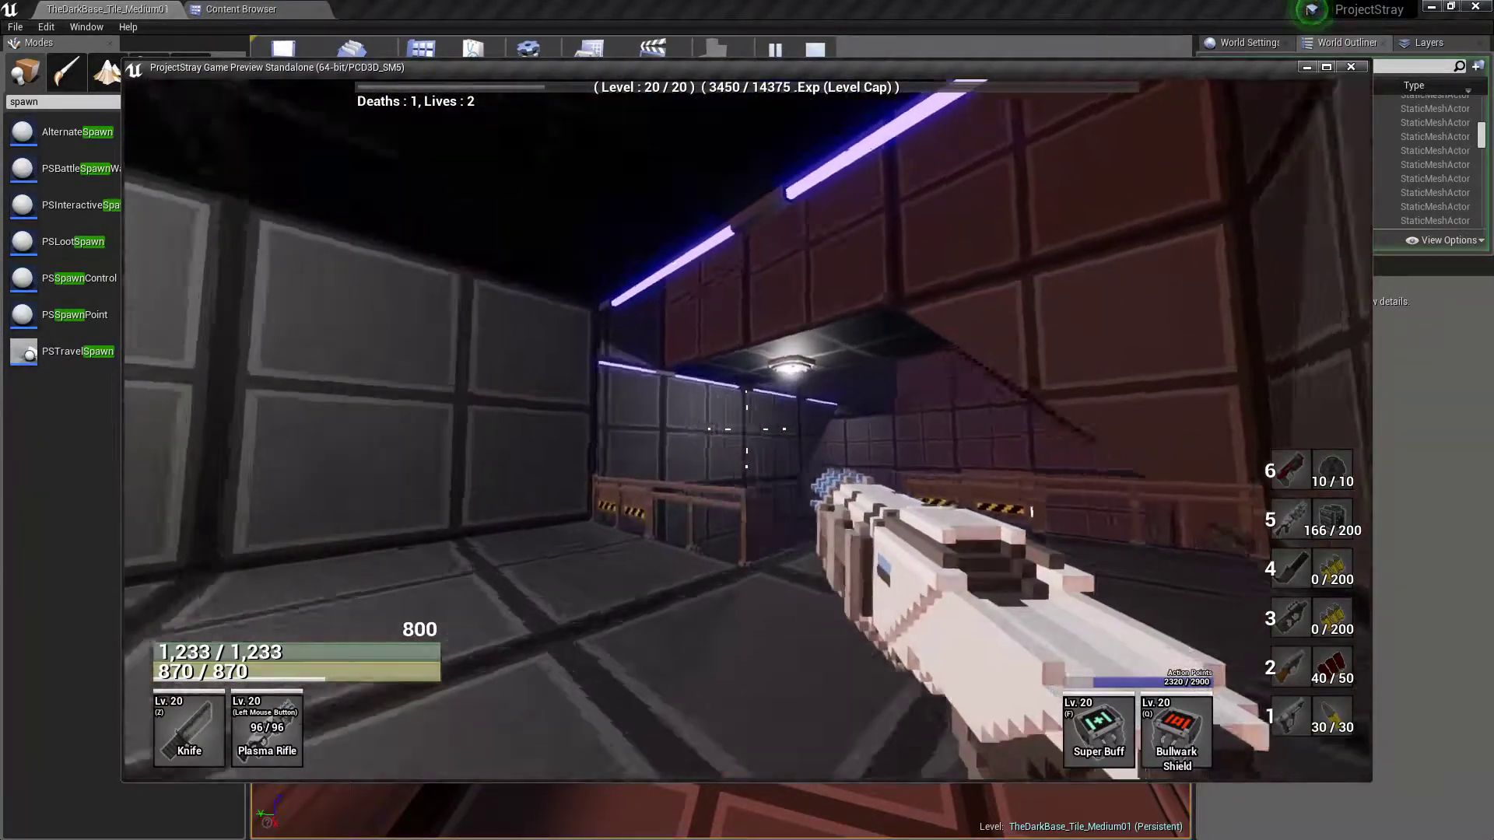
Jump along the upper walkway past the crates and head down the stairs to the door on the hall's far side
key(w)
key(space)
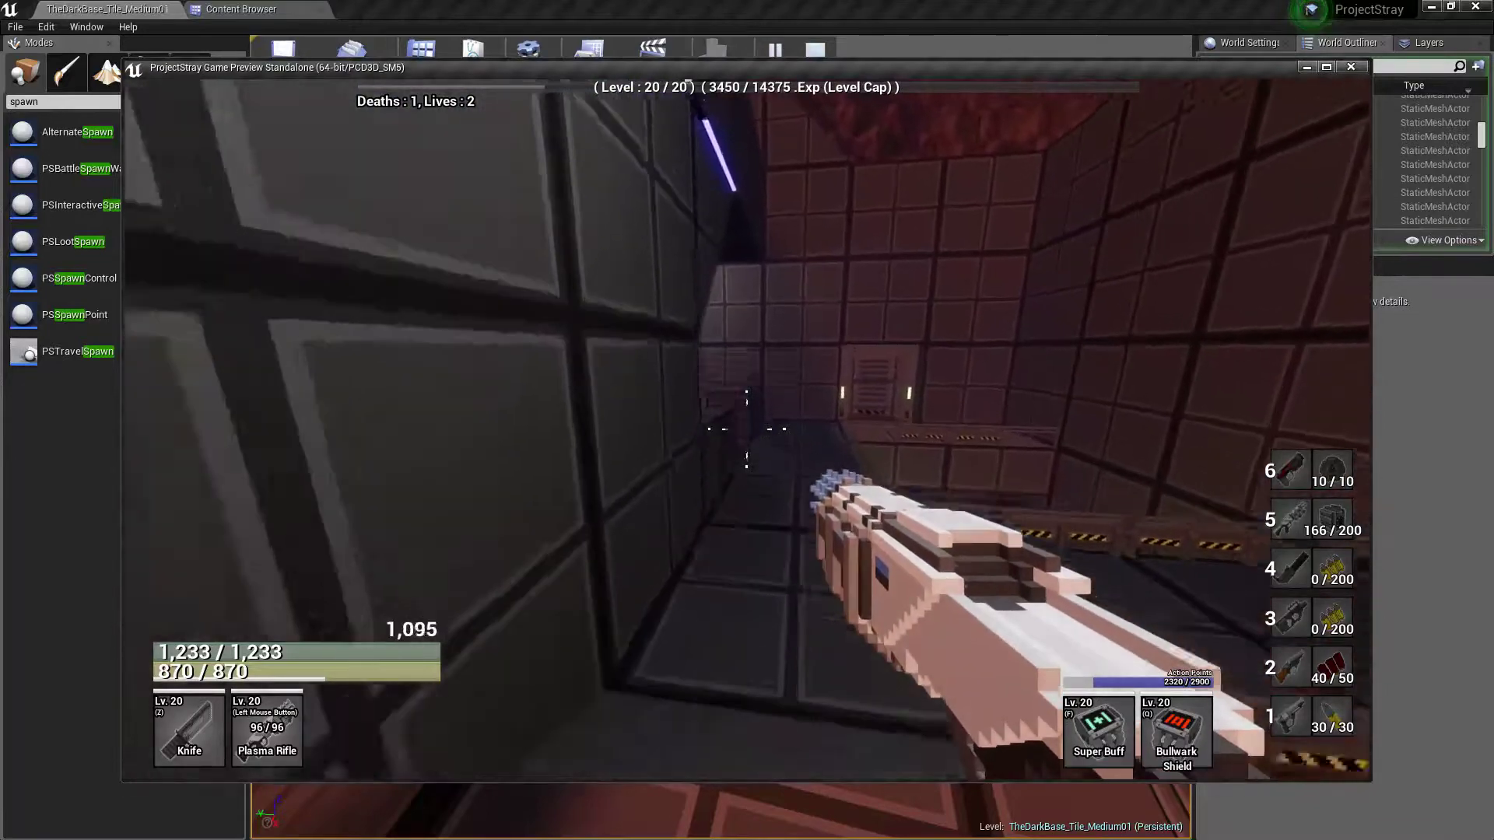
key(w)
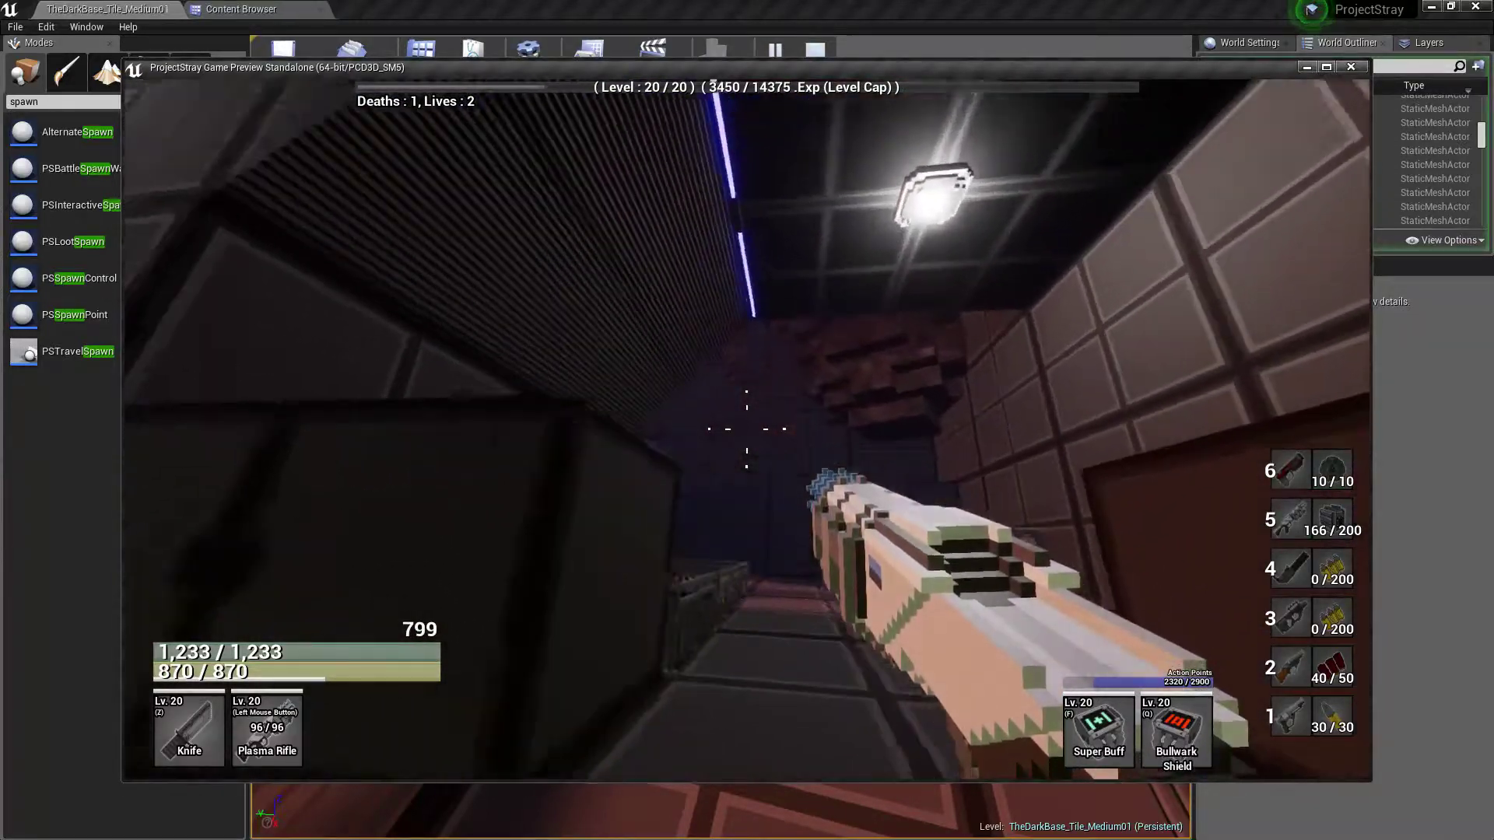
key(w)
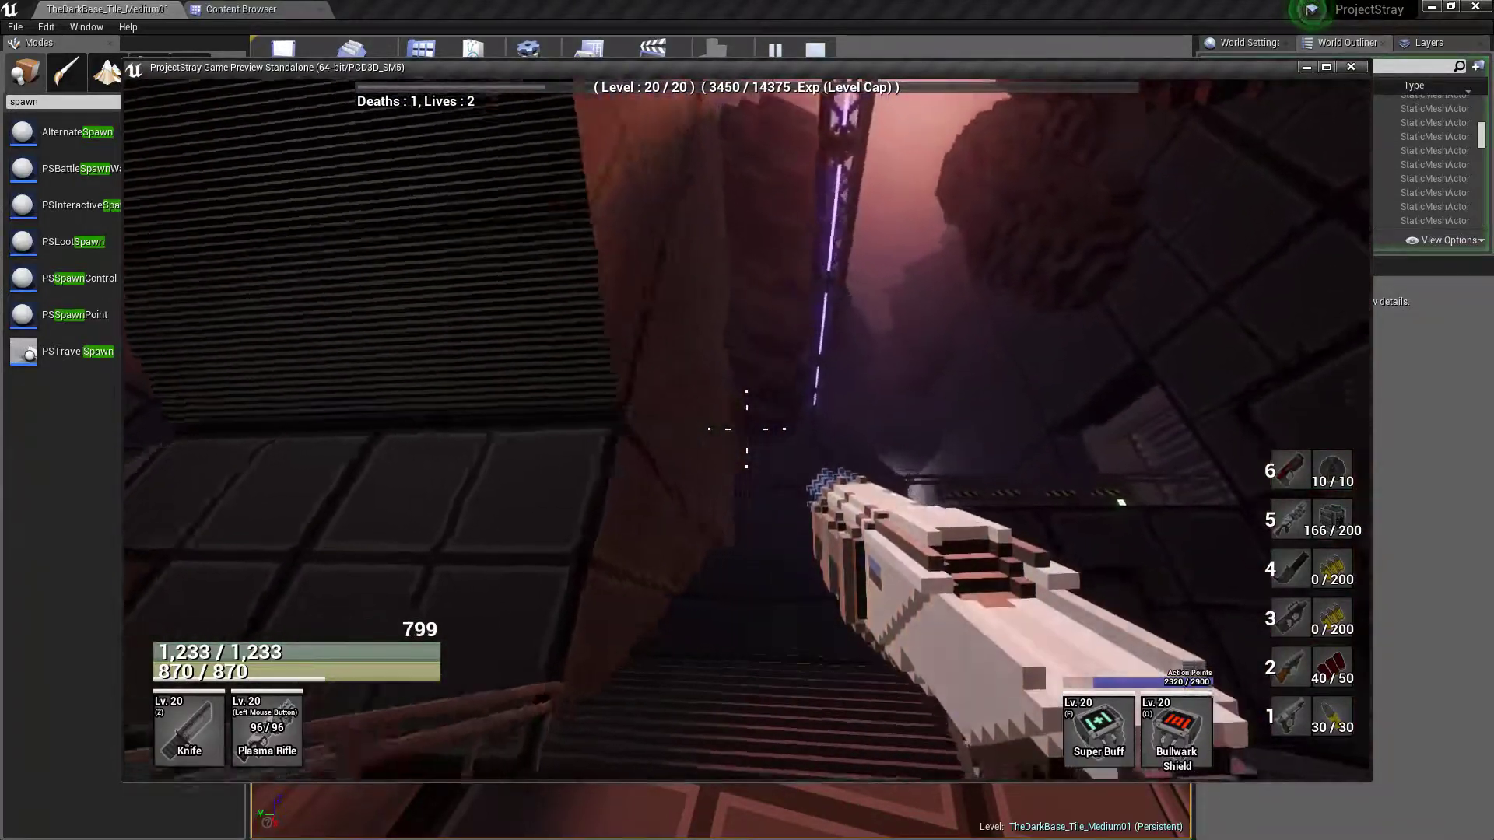
key(w)
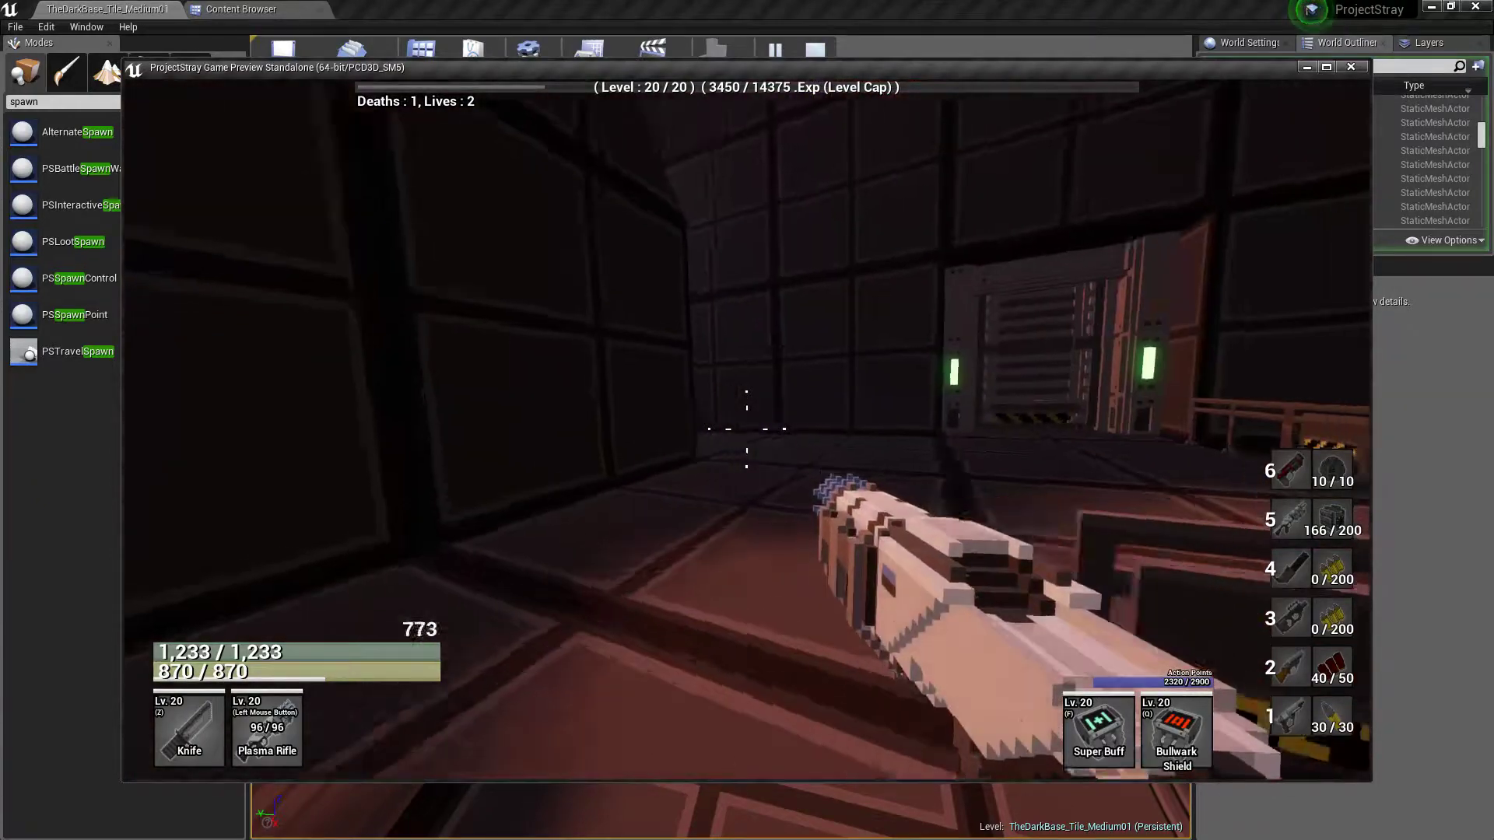
Explore the chest corridor and the red-lit room beyond it, and return through the corridor toward the hall
key(w)
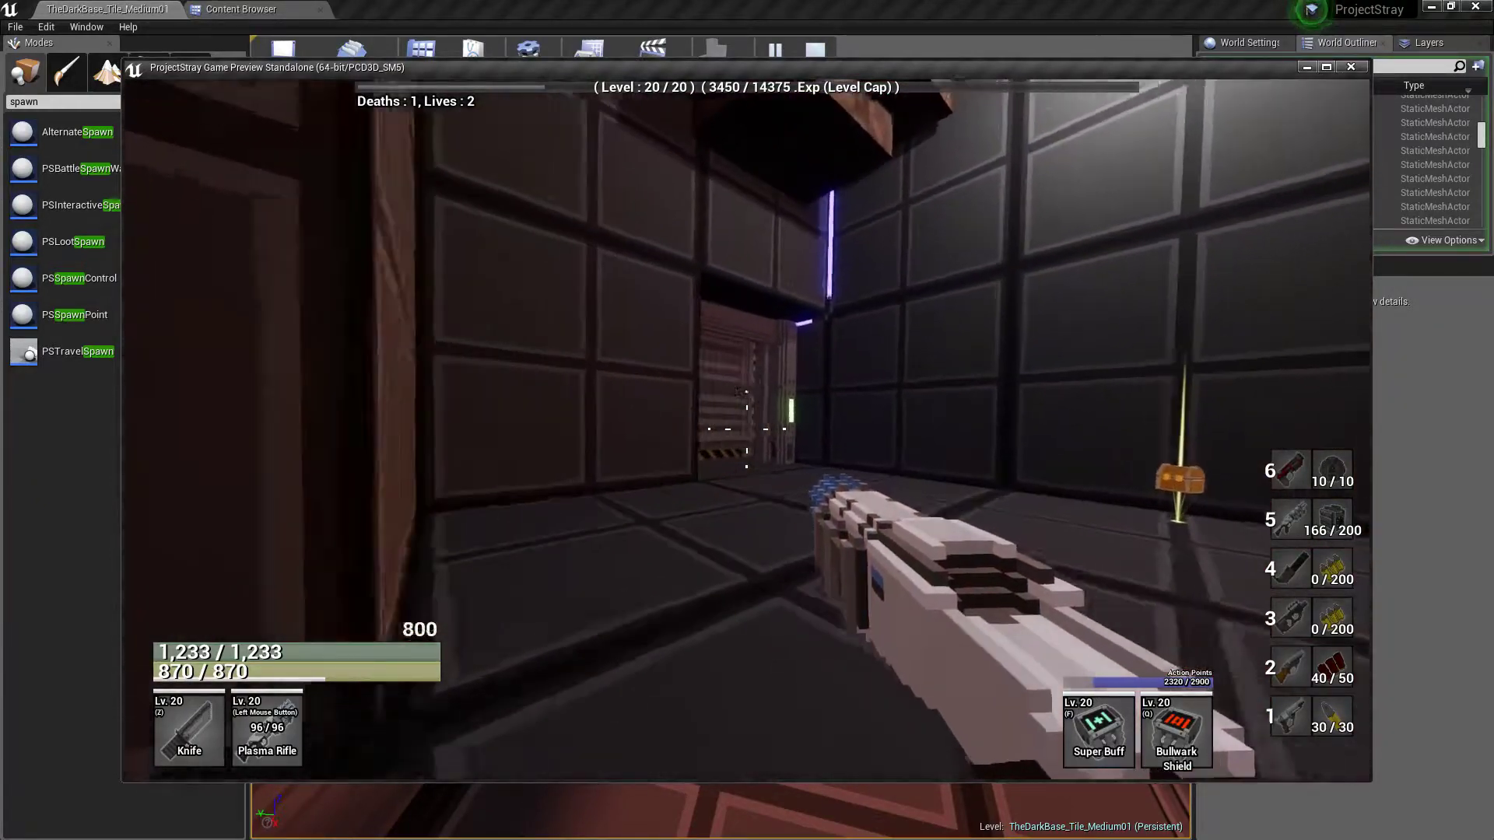
key(w)
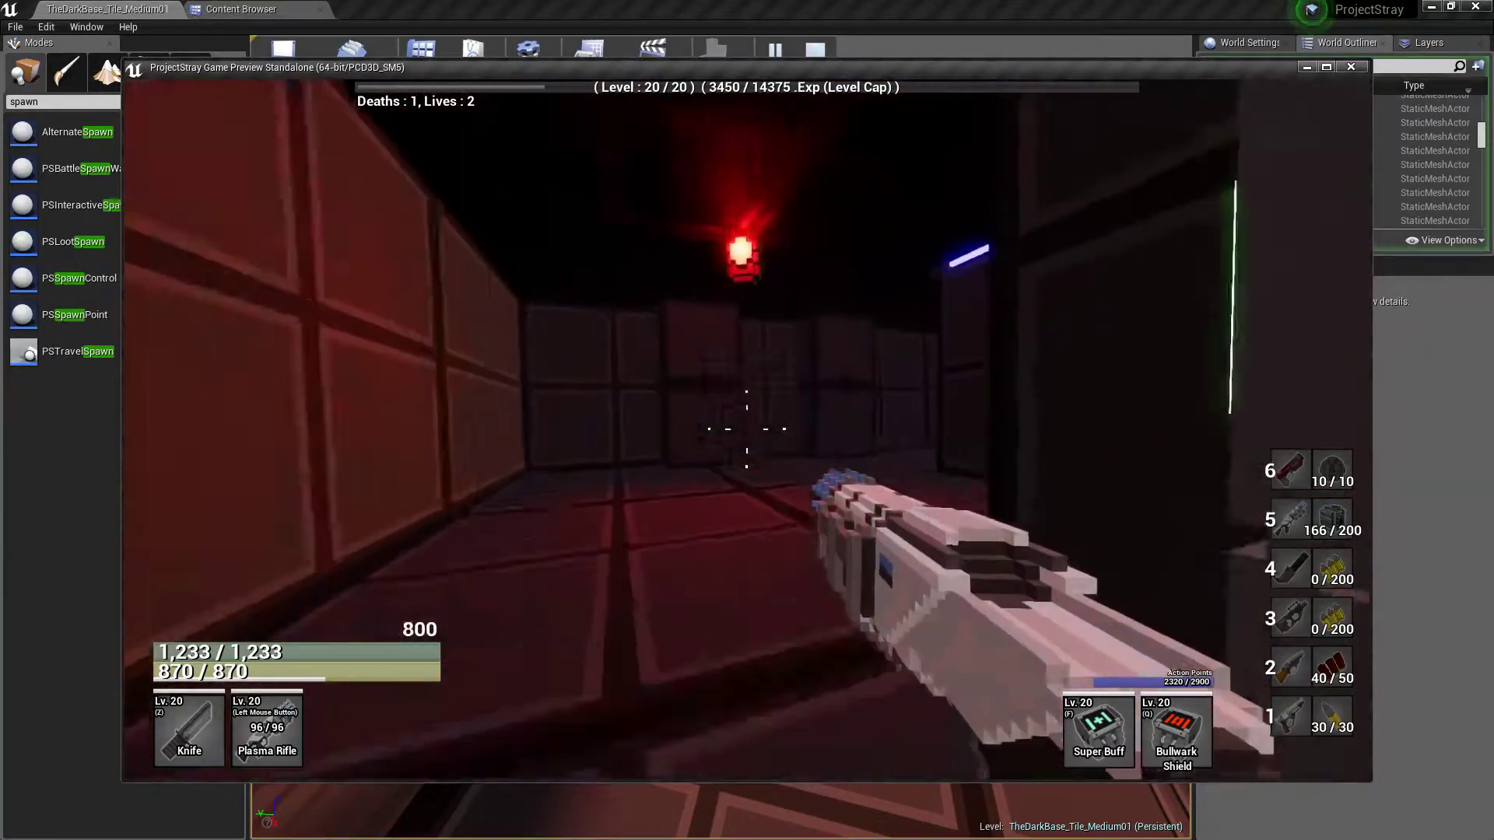
key(w)
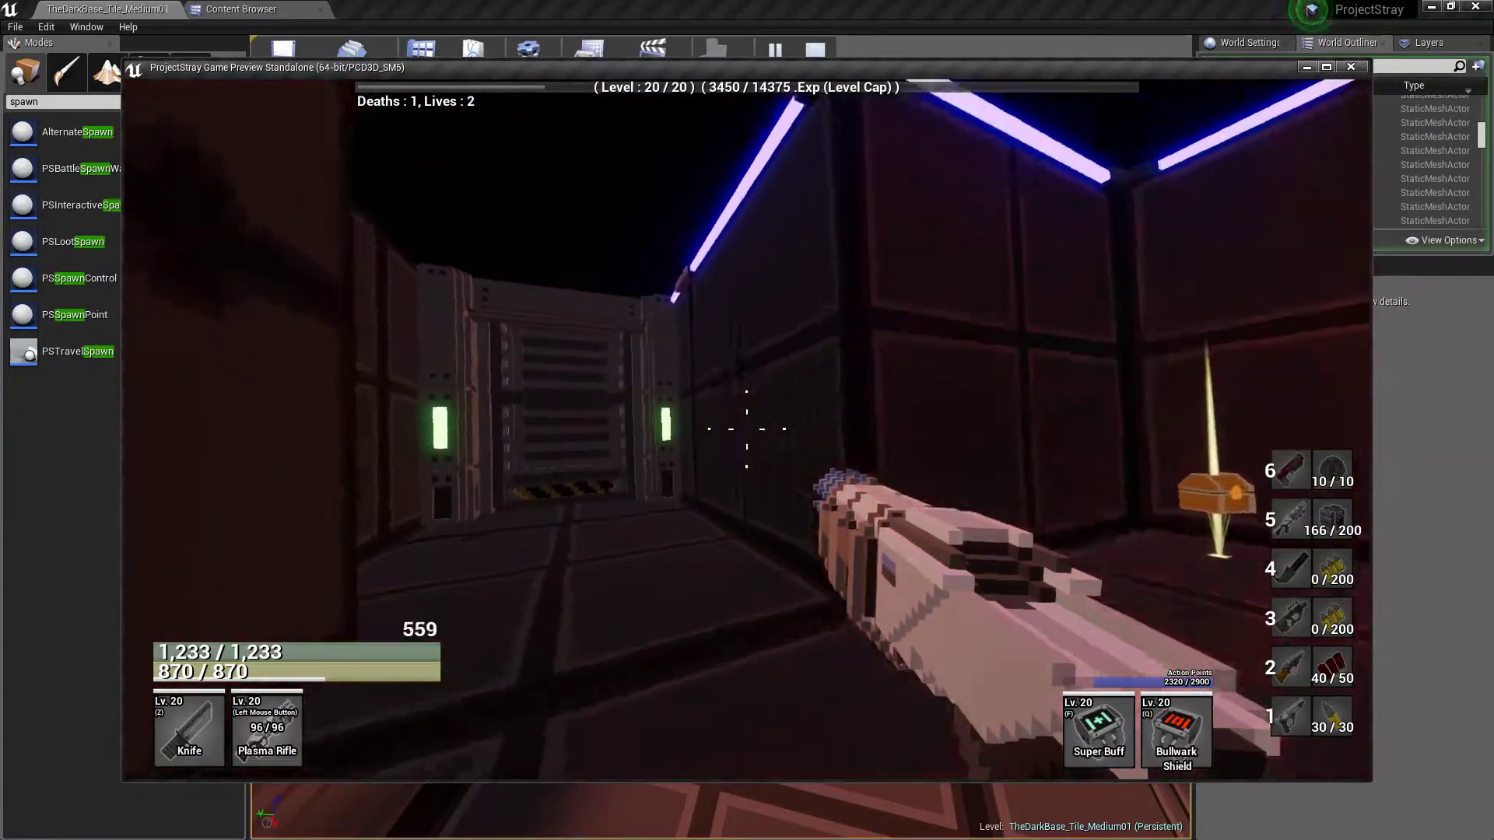
key(w)
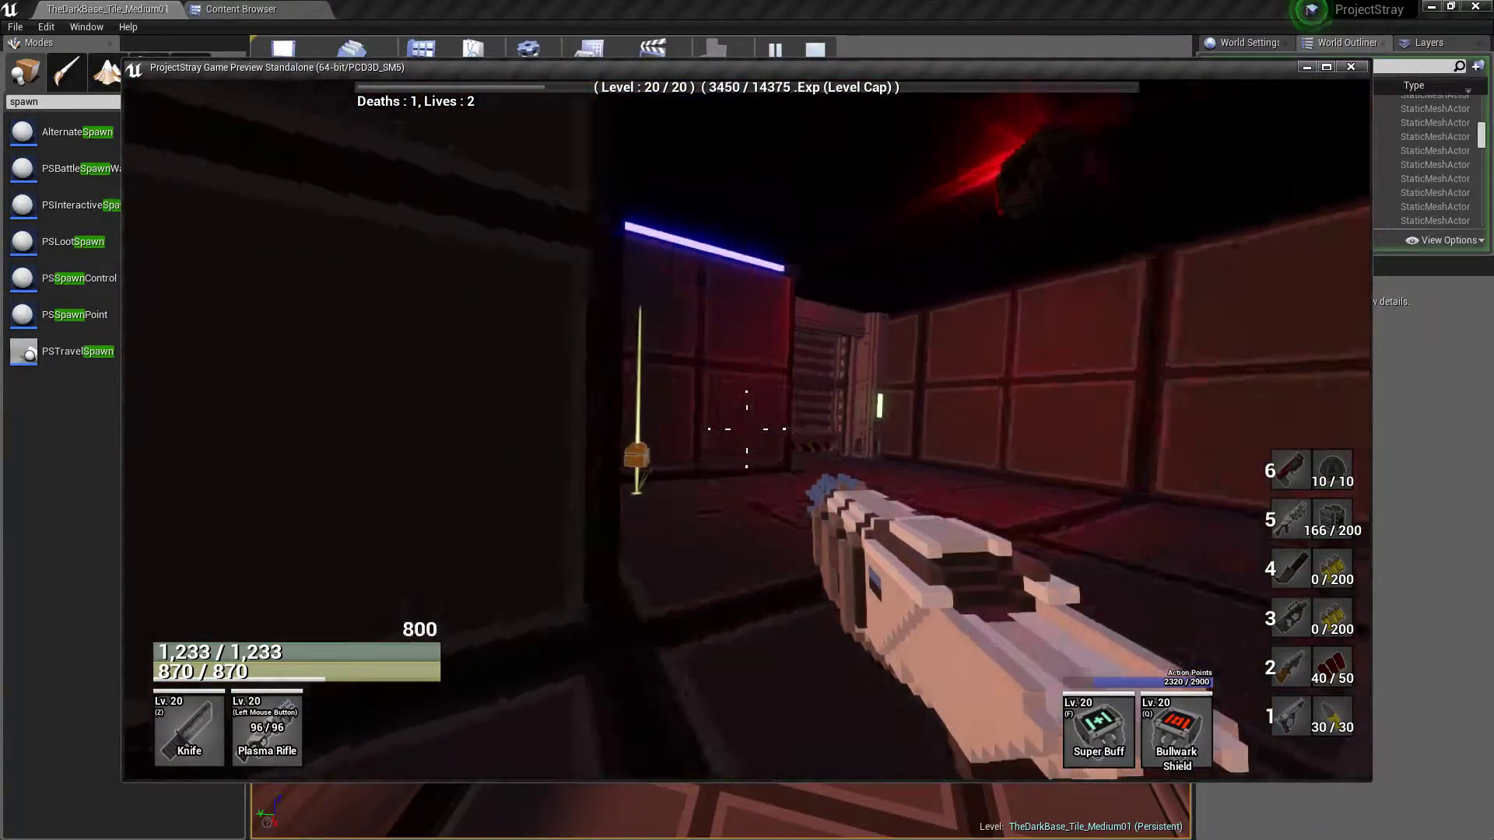
key(w)
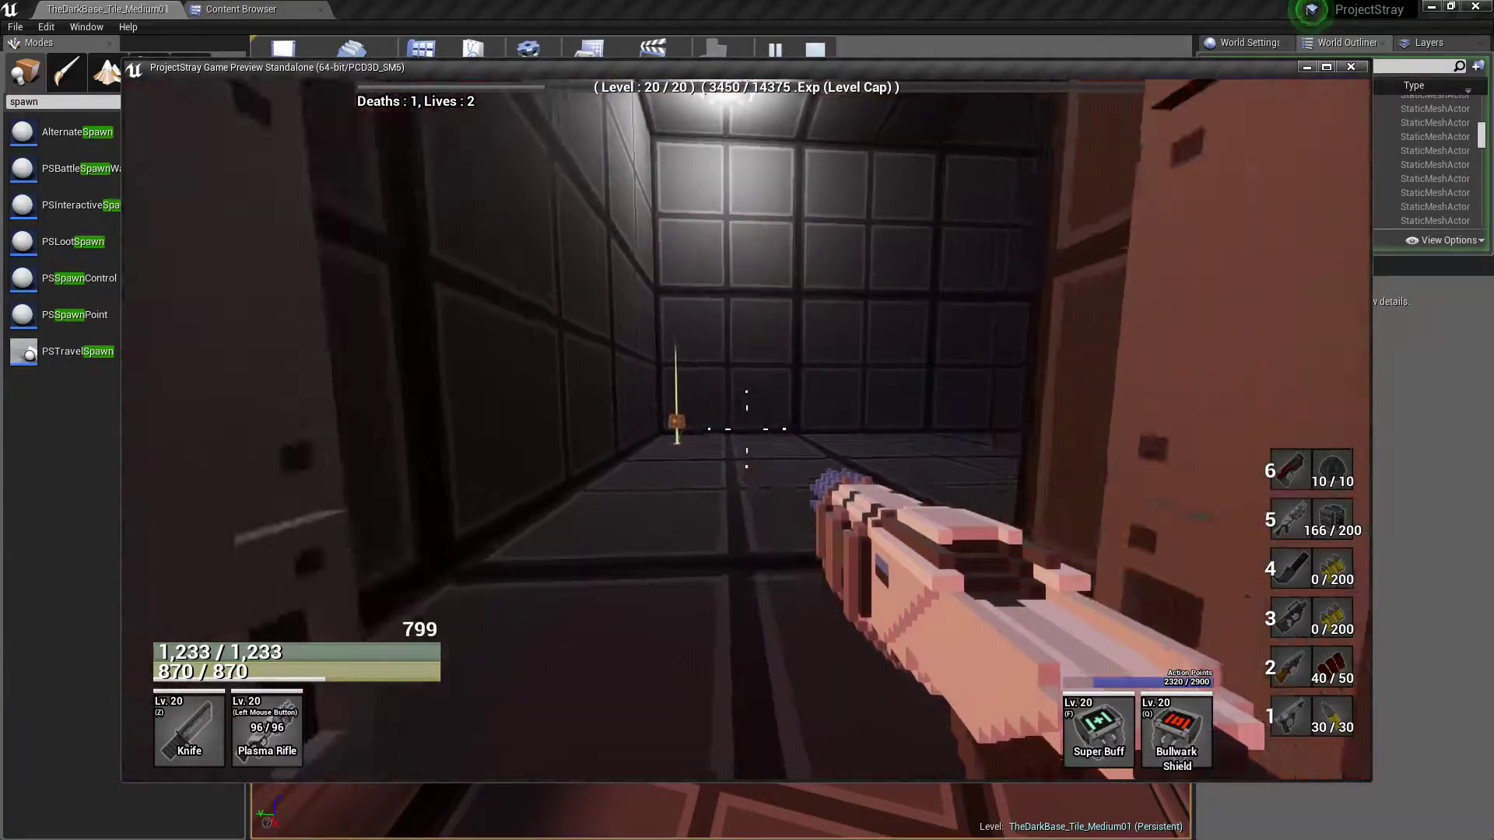
Cross the hall back past the crates and climb the stairs to the side room's door on the upper platform
key(w)
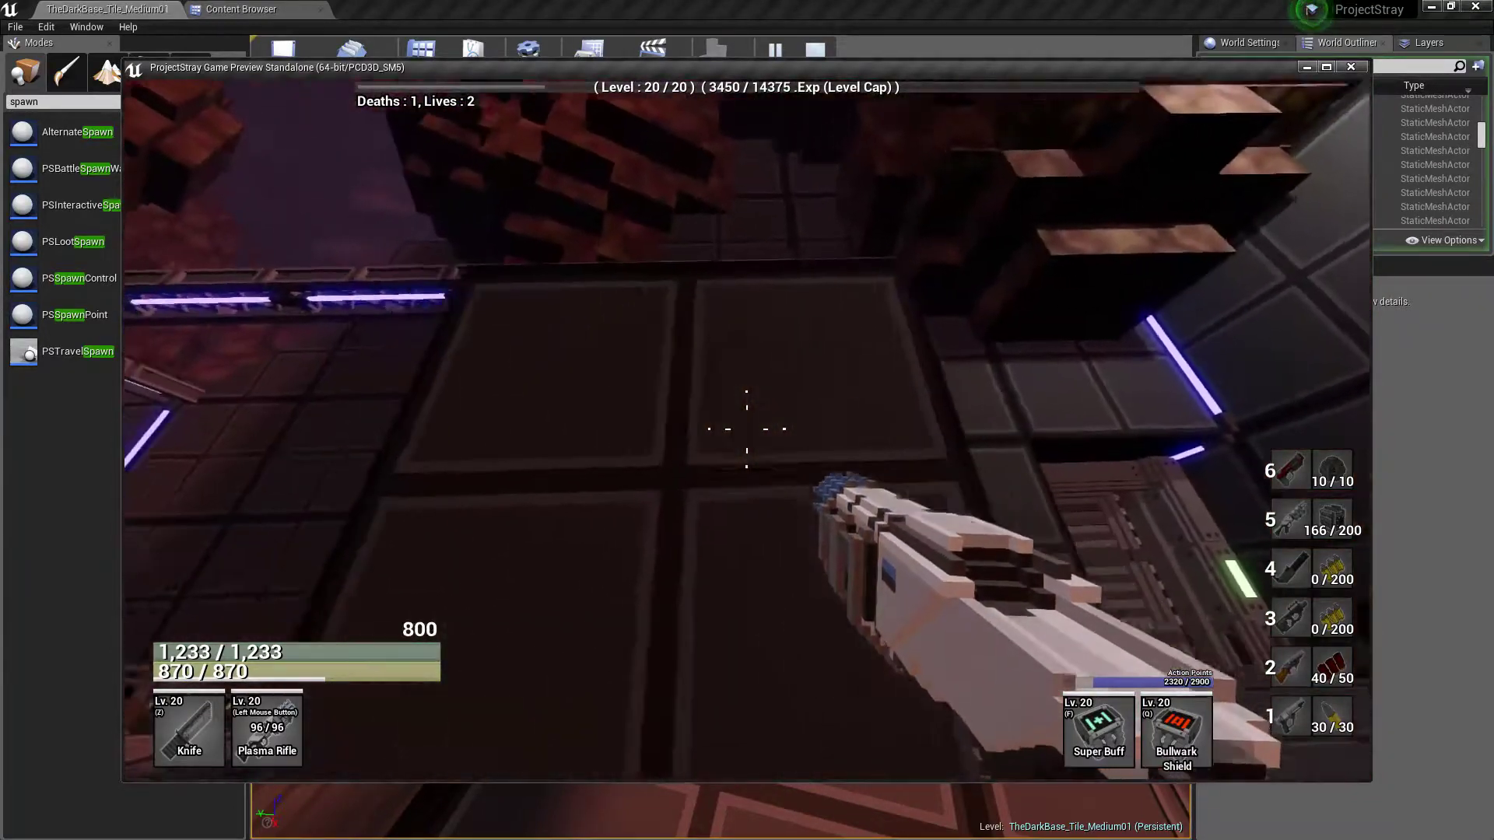
key(w)
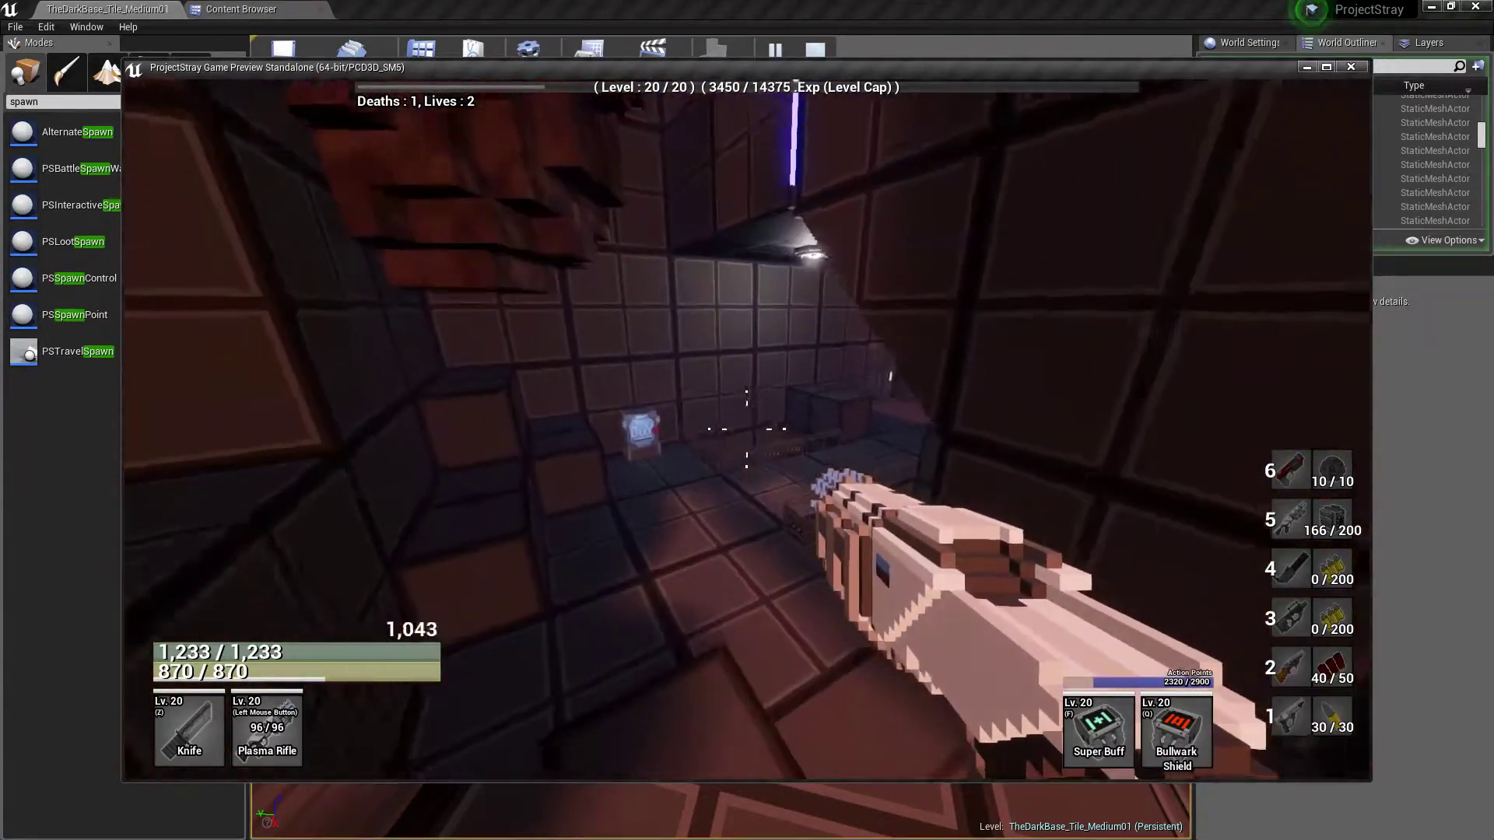
key(w)
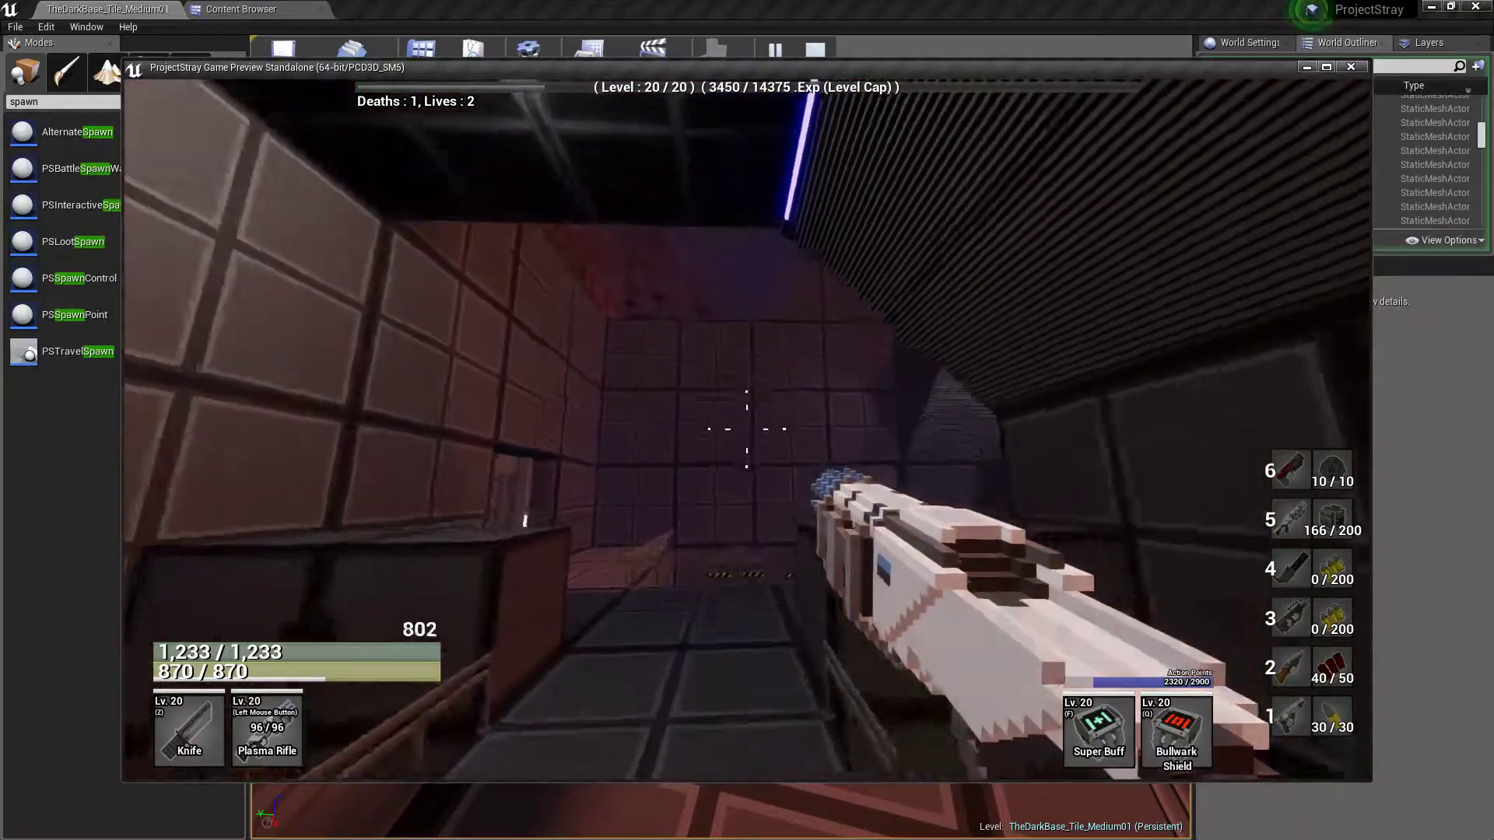
key(w)
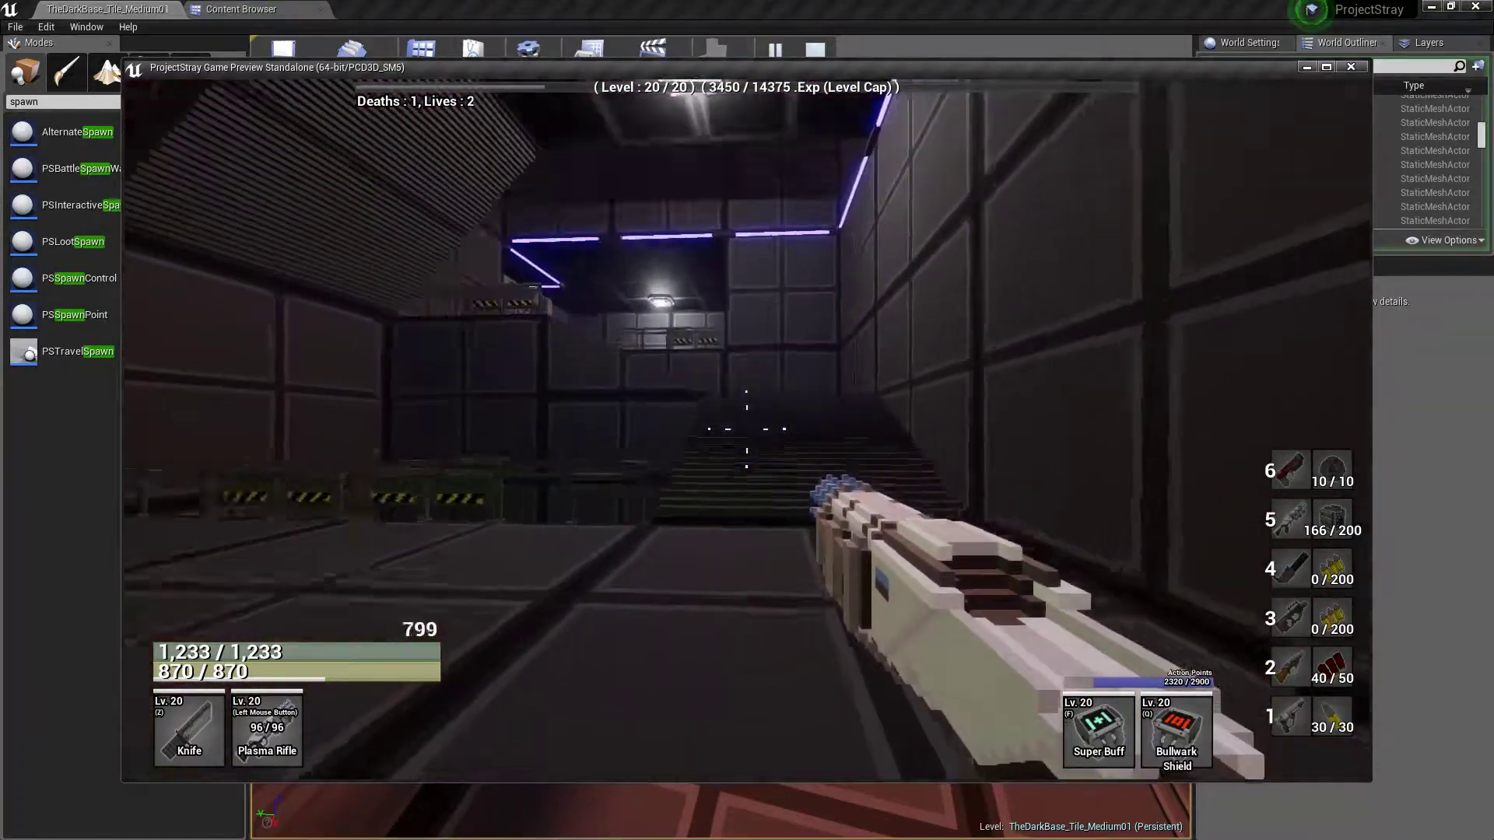
key(w)
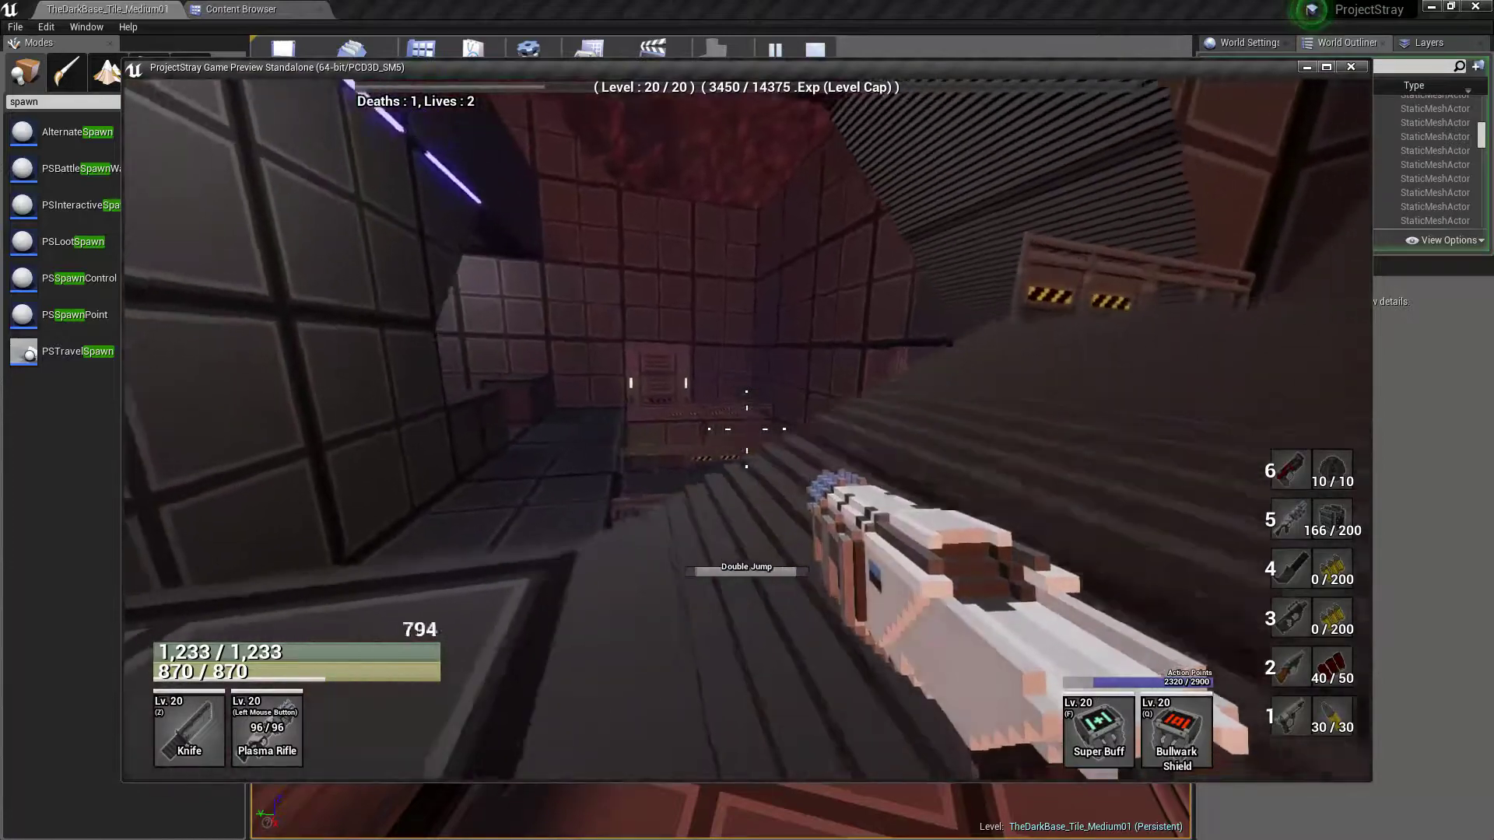
key(w)
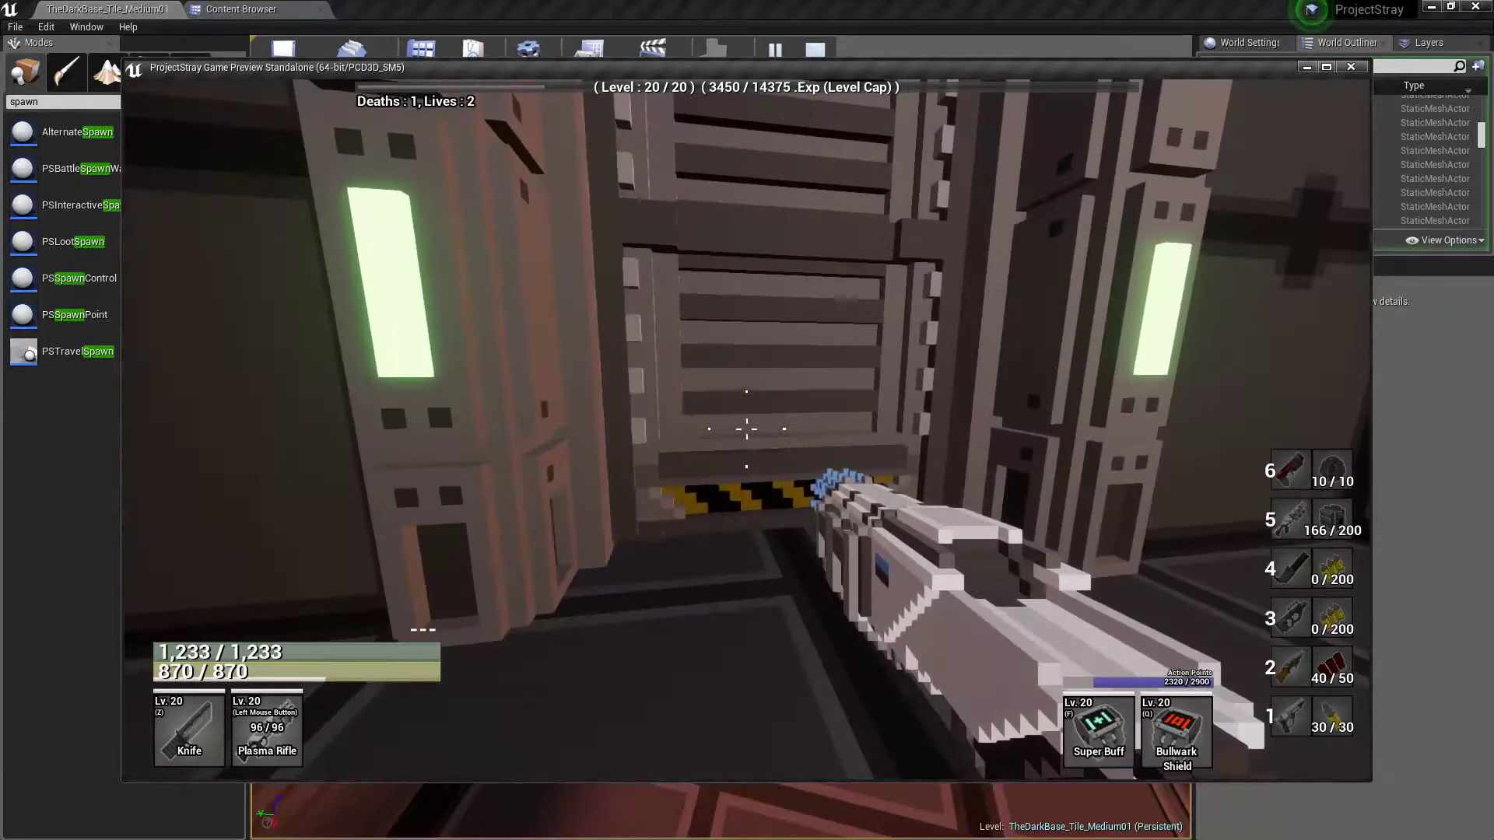
Enter the side room and collect the Power Crystal in front of the barred window
key(w)
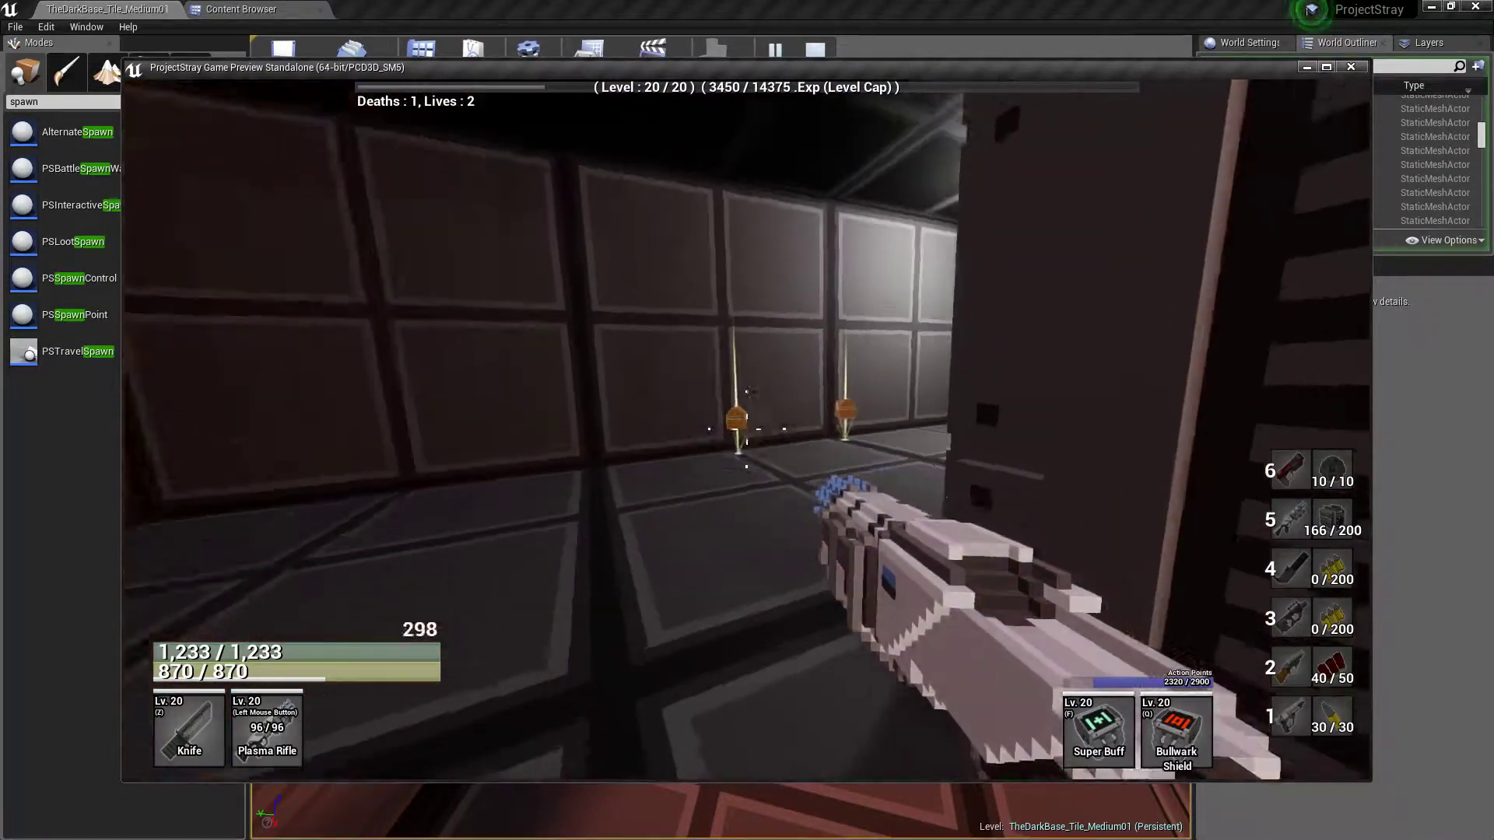
key(w)
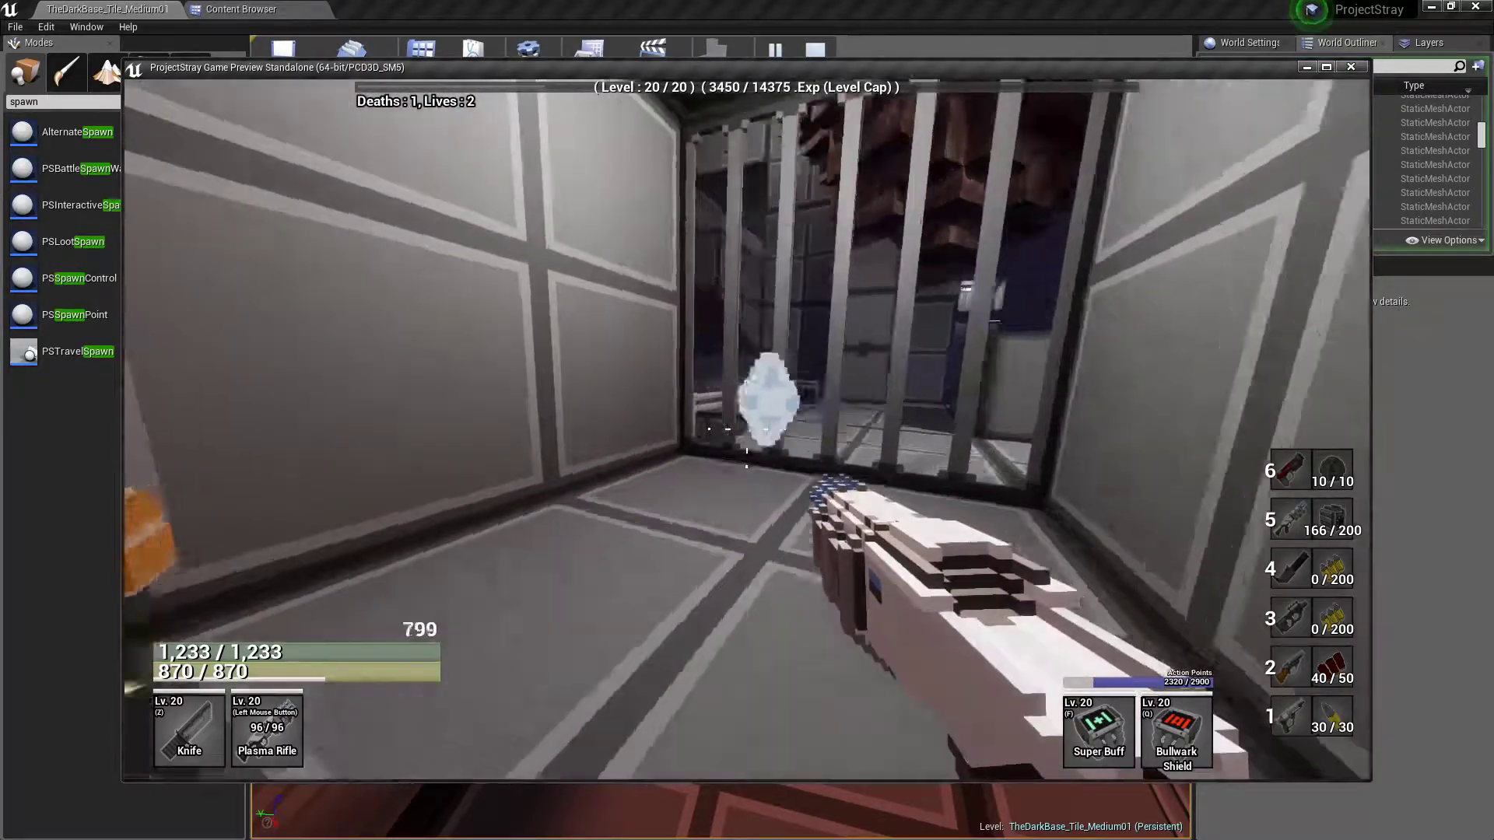
key(w)
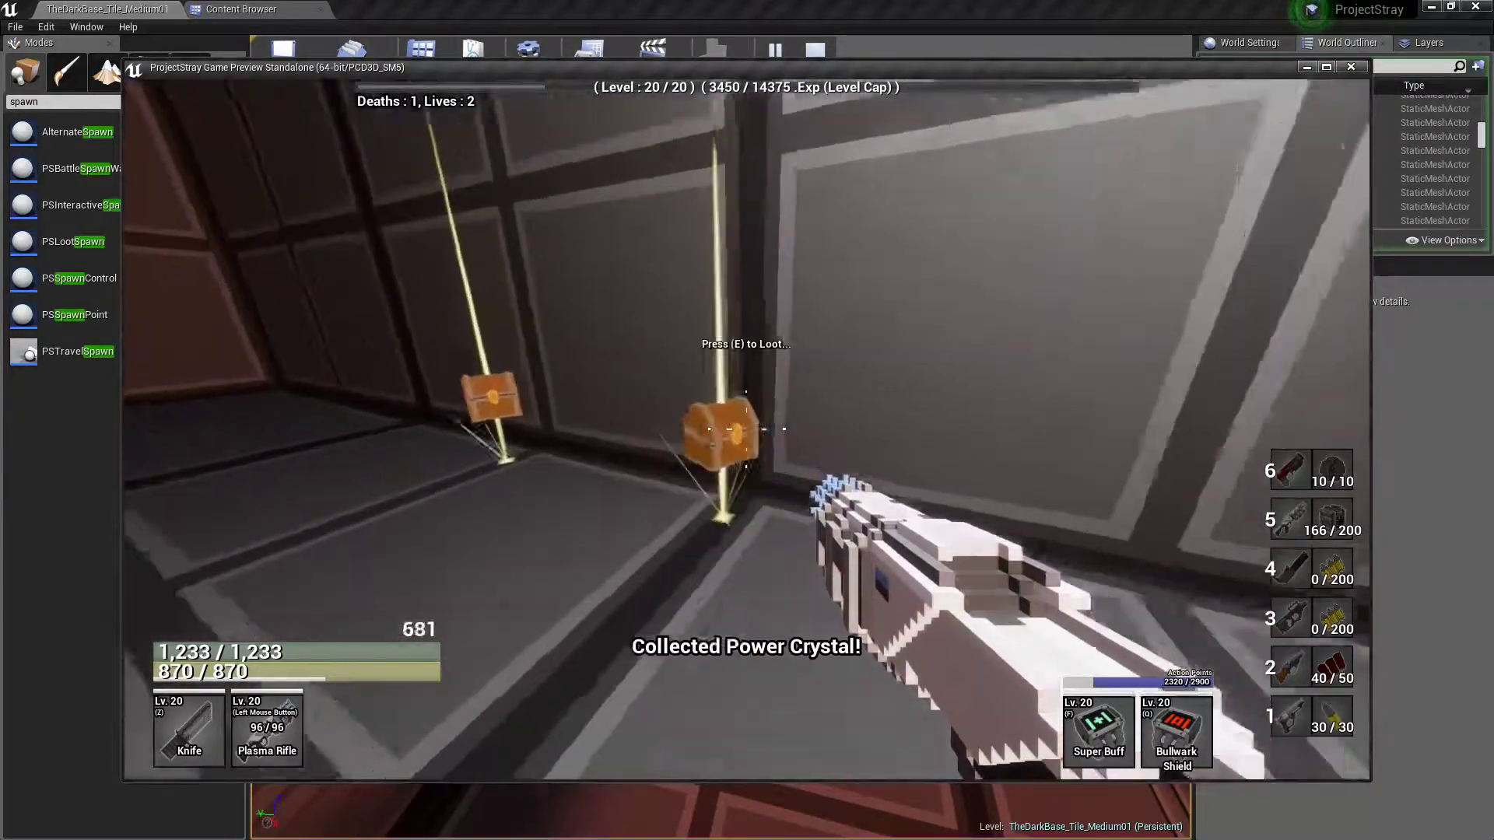
Examine the neighbouring area through the side room's barred window from several angles
key(w)
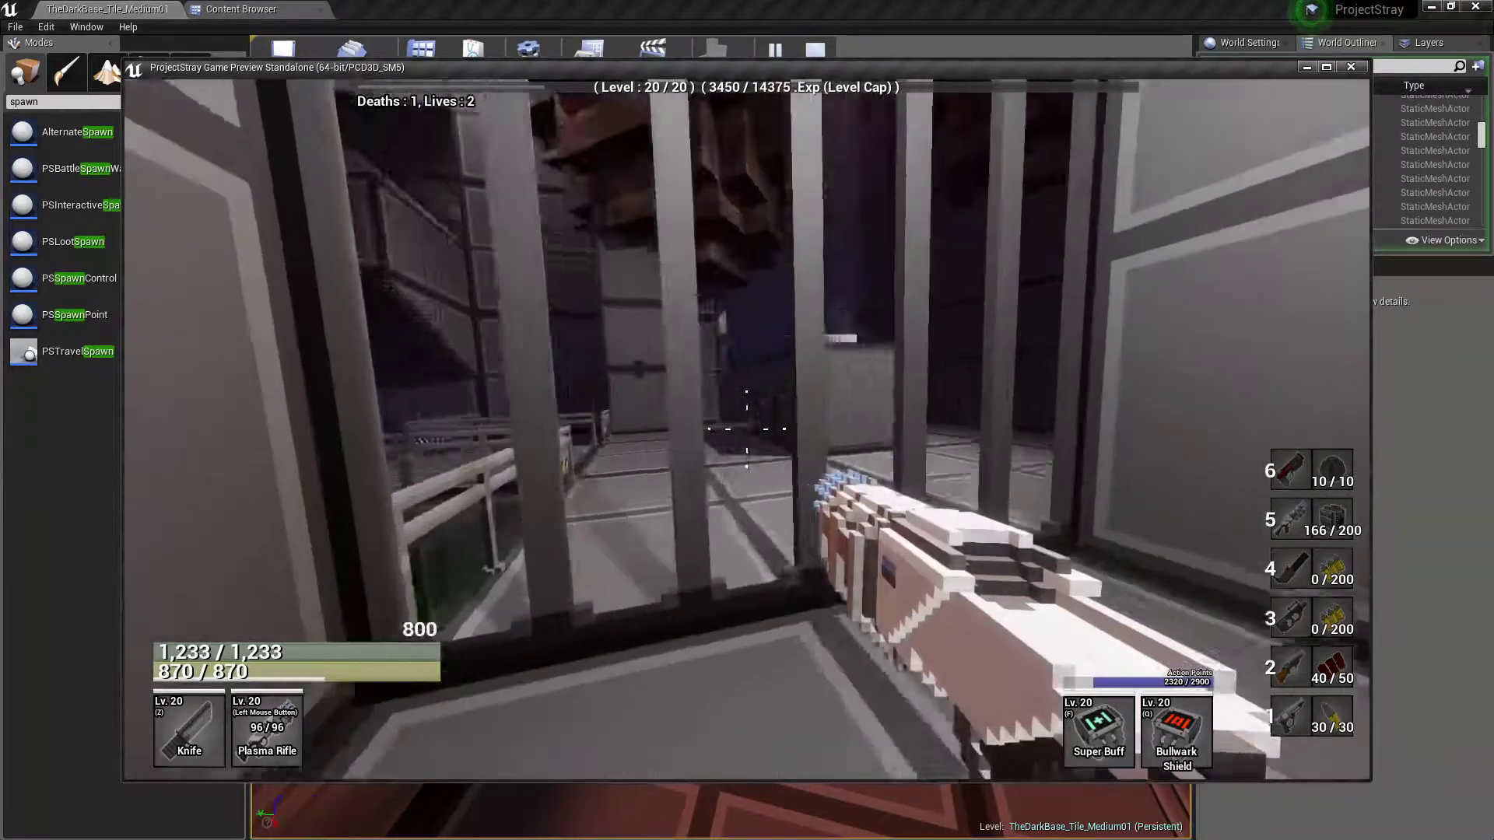
key(d)
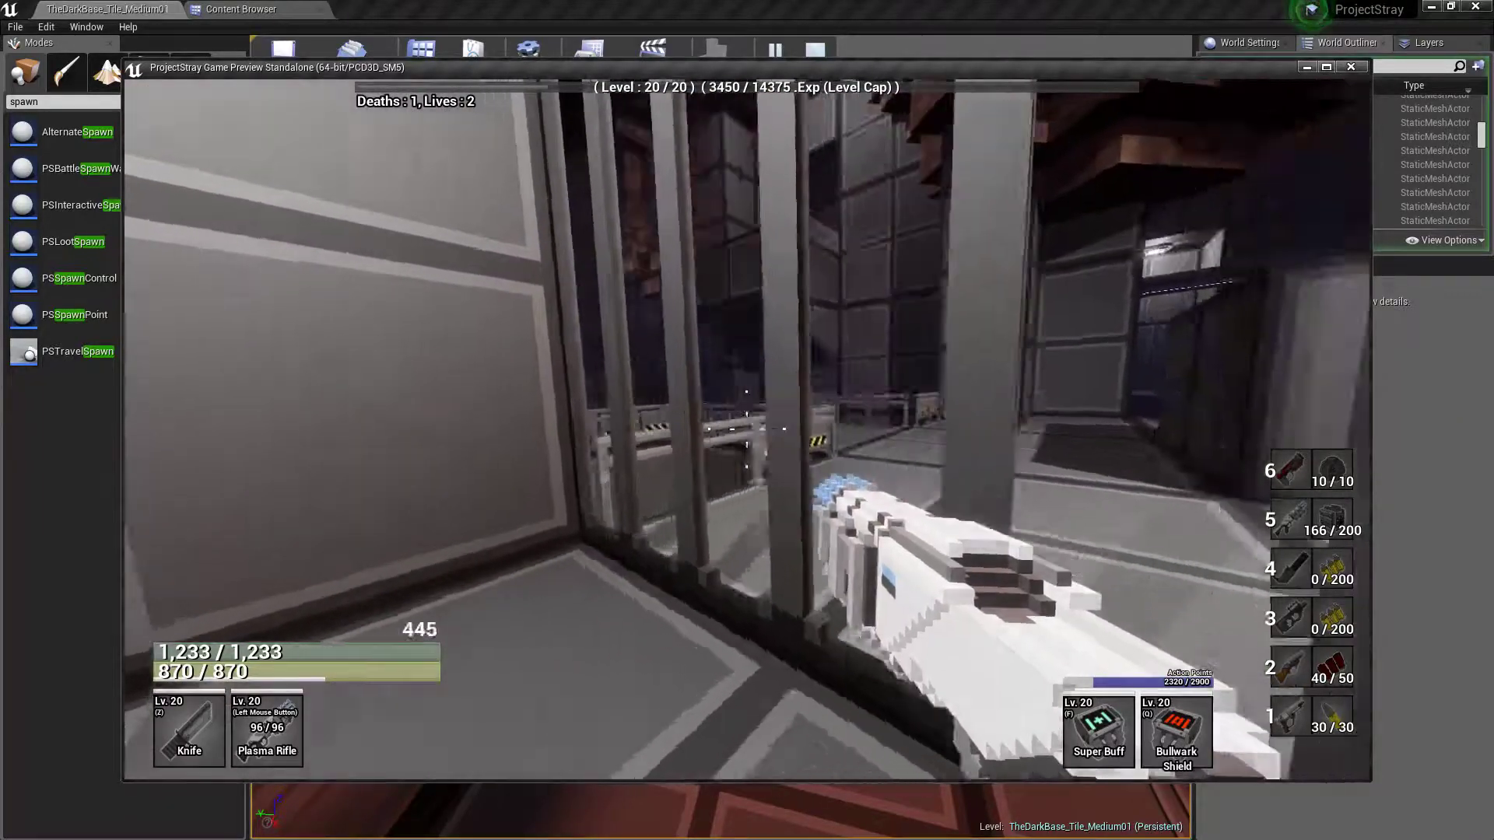
key(a)
key(s)
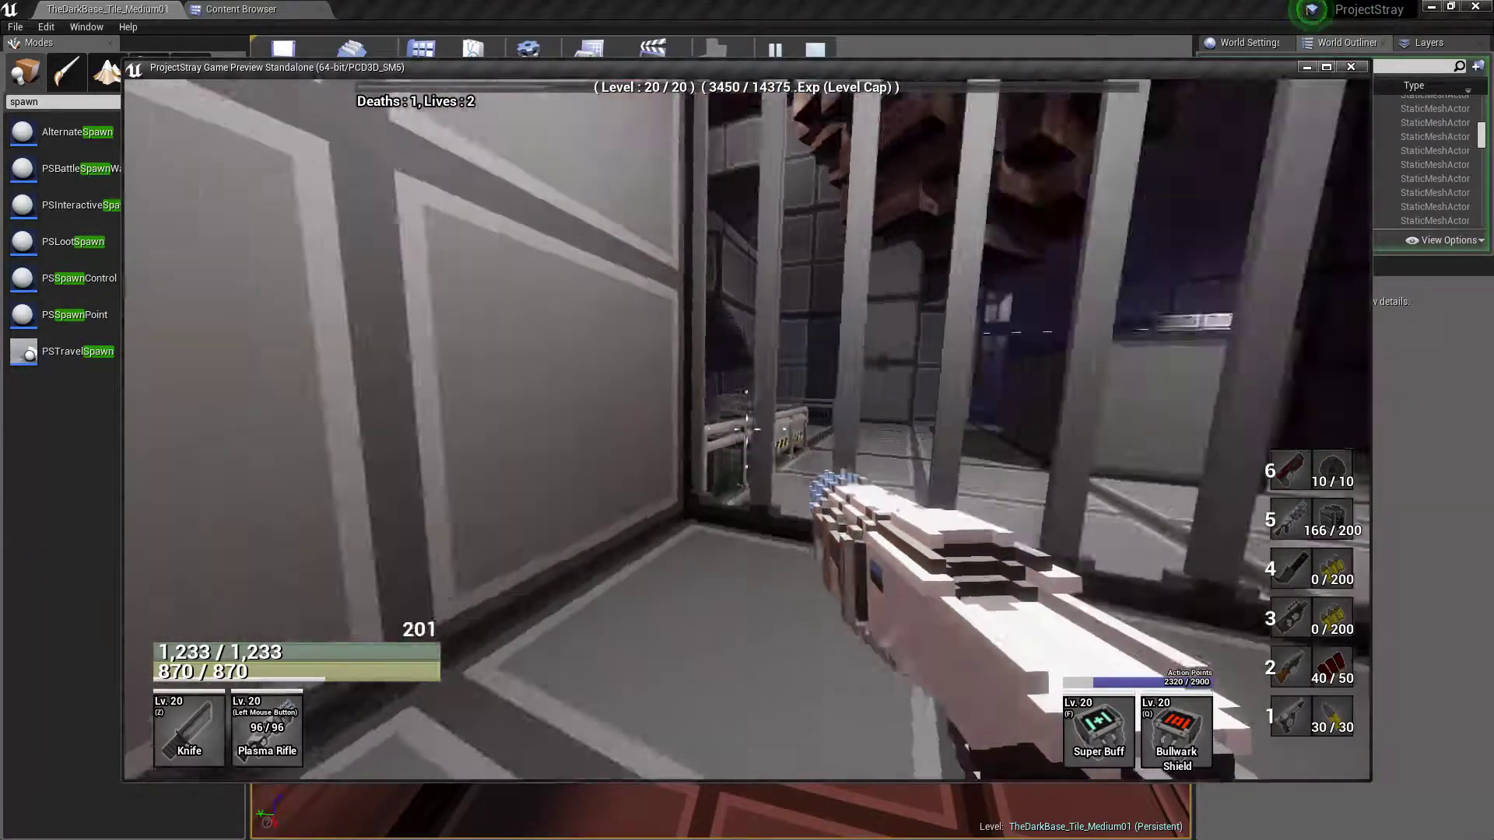
Loot both chests in the side room and pick up the ammo refill at its far end
key(w)
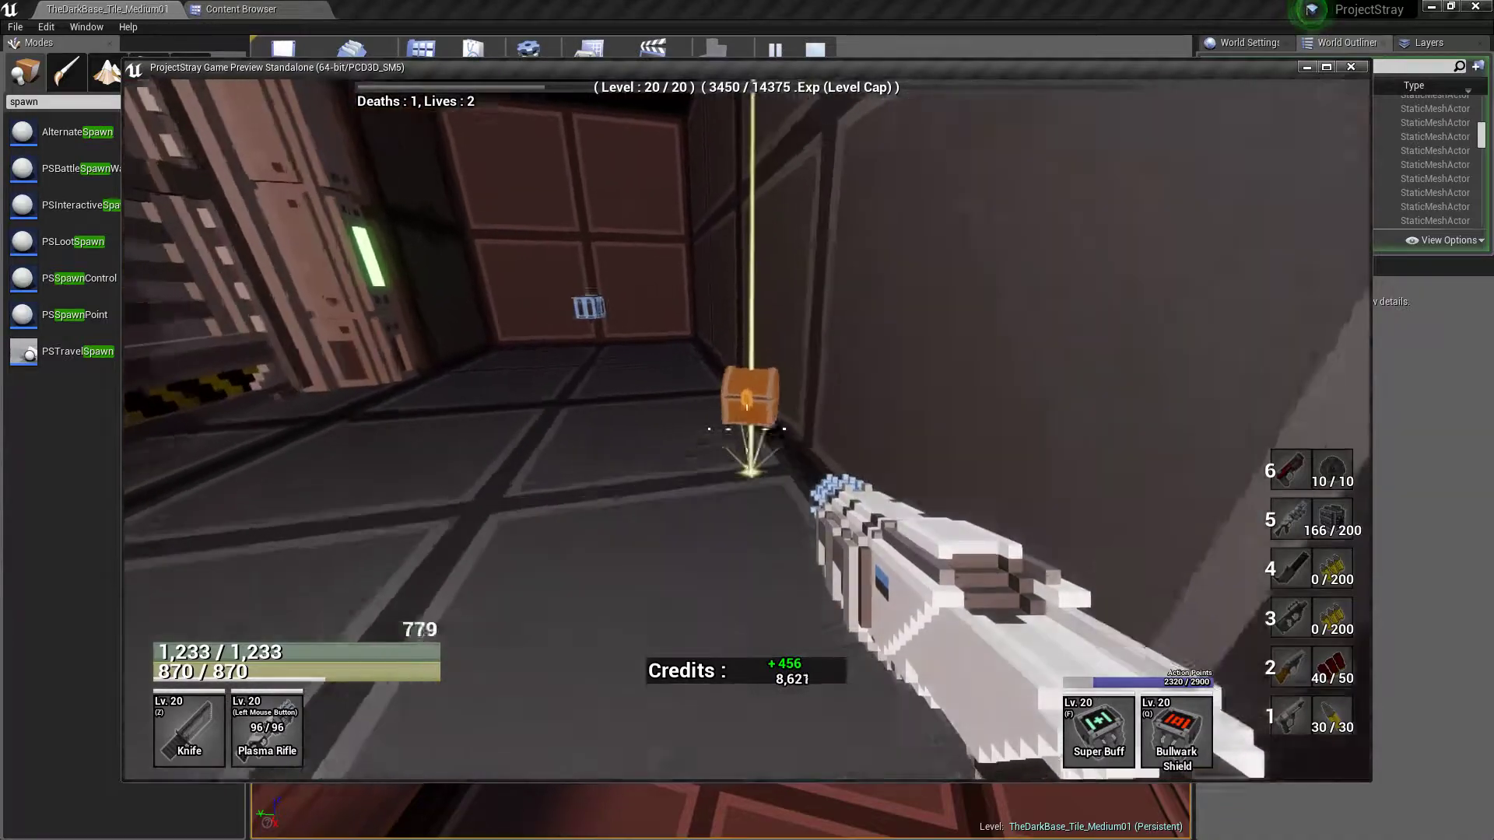
key(r)
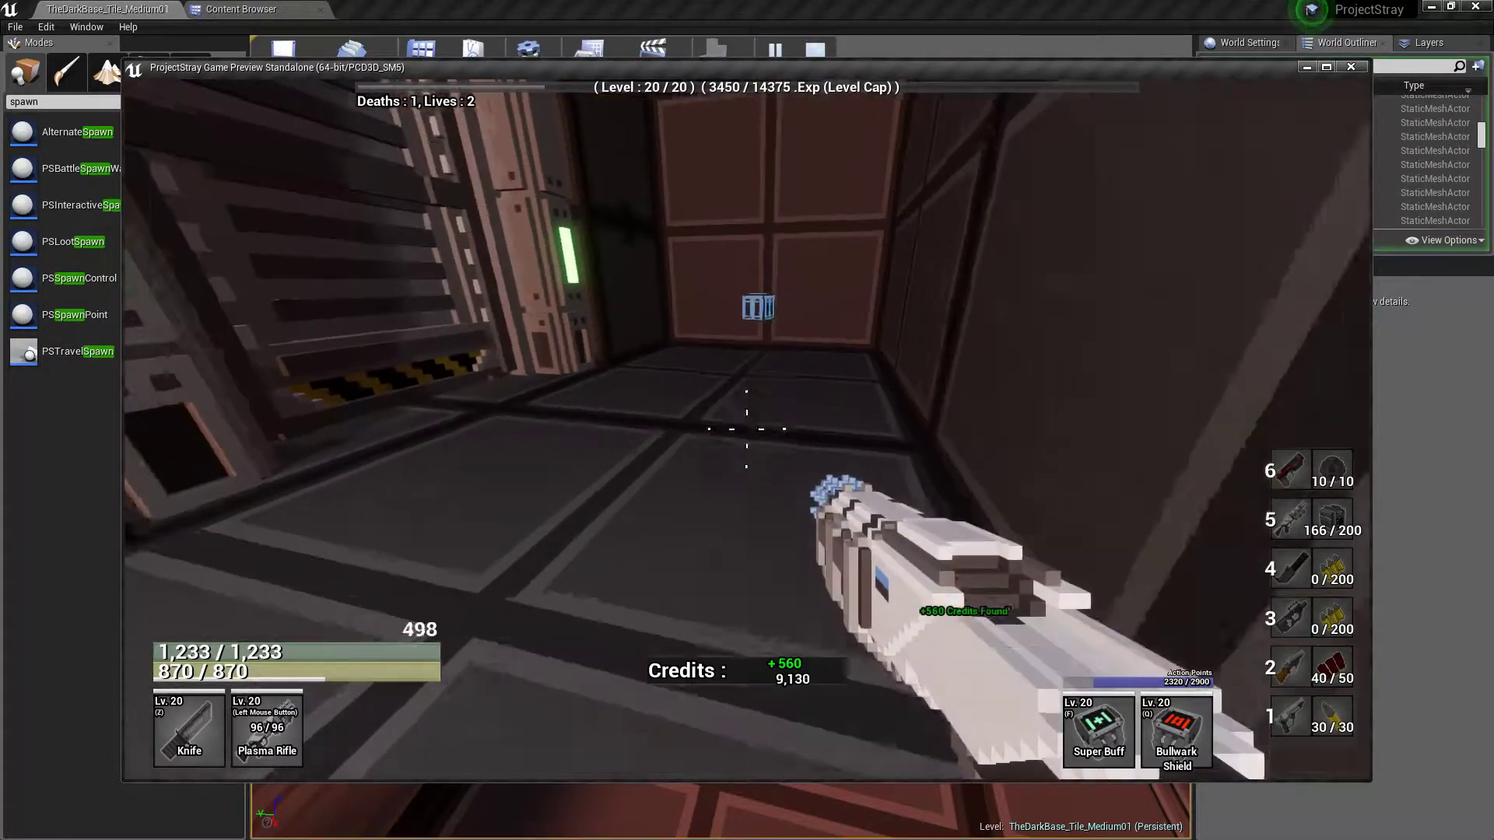
key(w)
key(w)
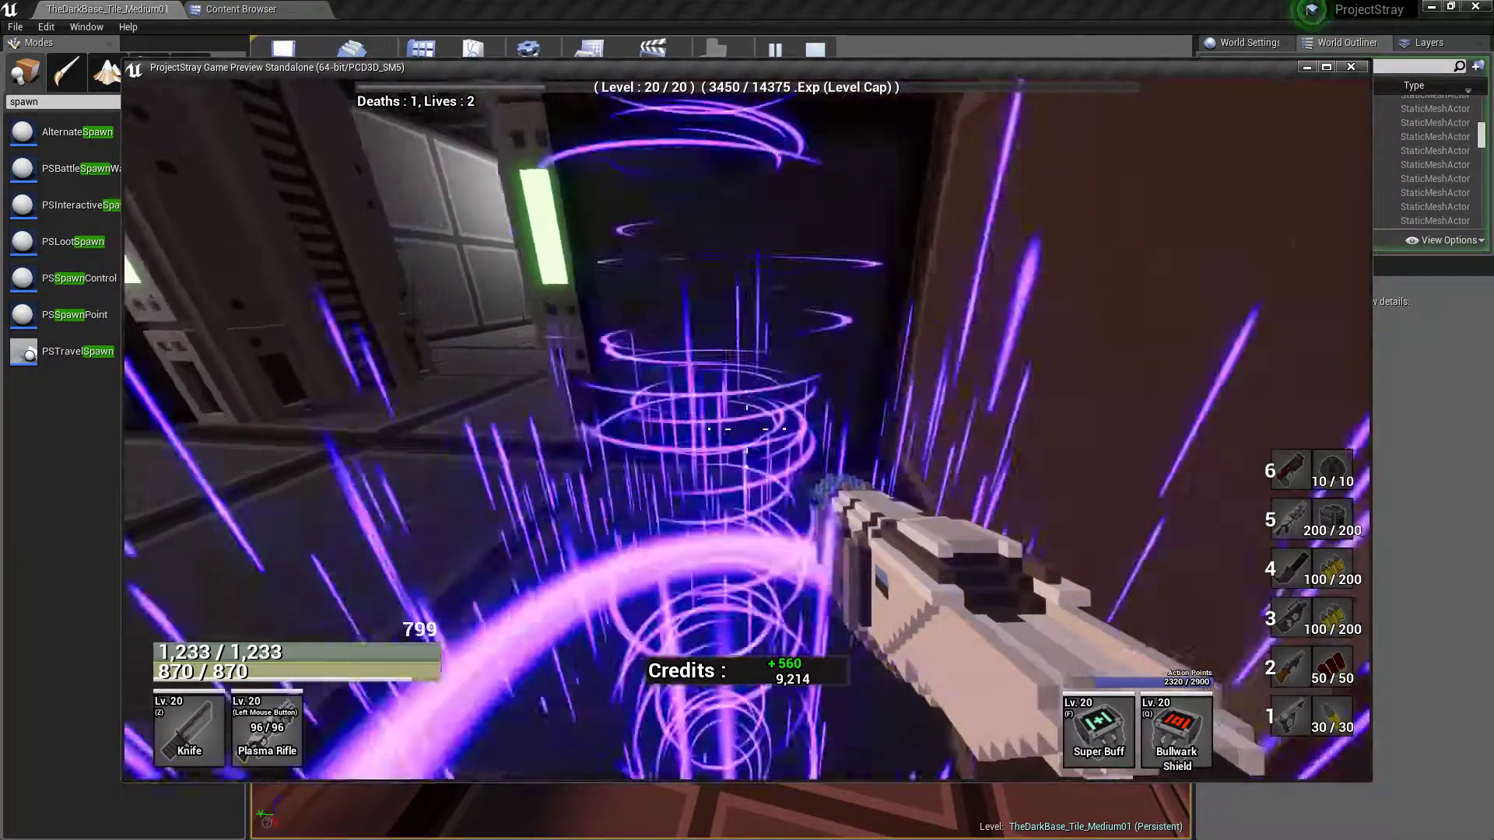
Equip the Minigun and run out of the side room along the upper walkway
key(4)
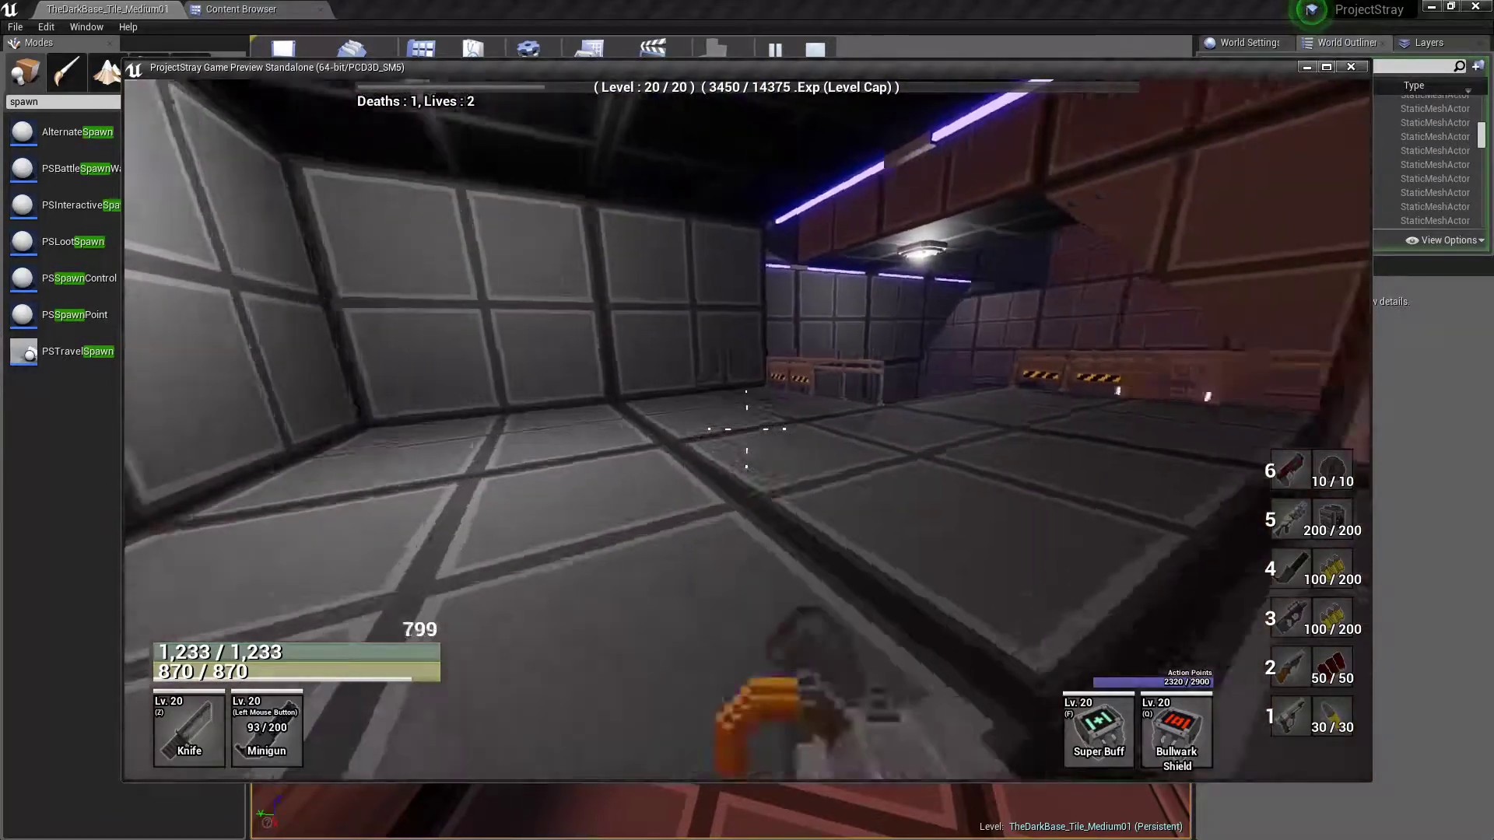
key(w)
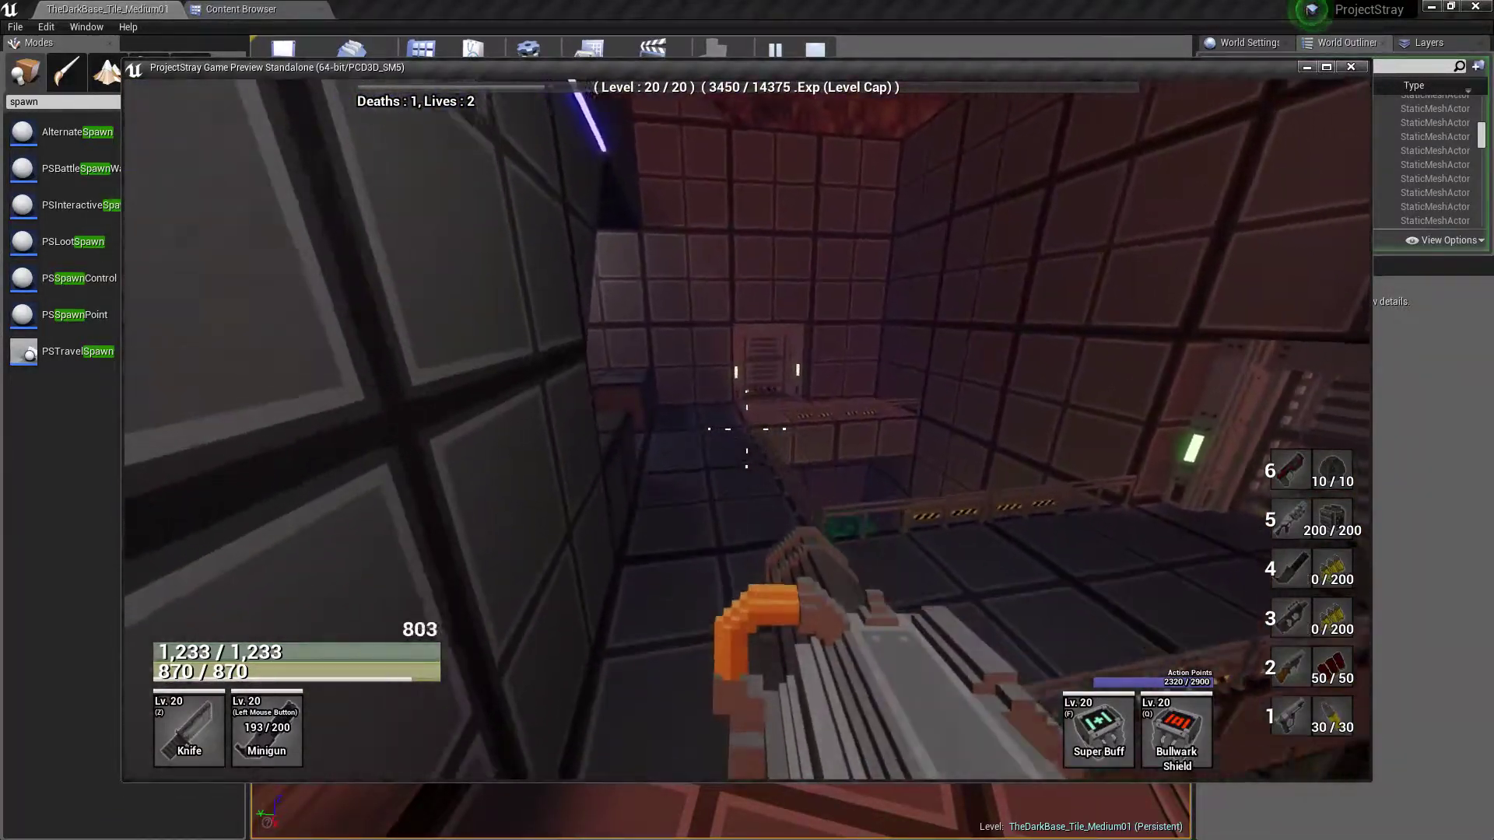
Run through the green-lit doorway and over the dark stairs, then loot the chest at the end of the ledge
key(w)
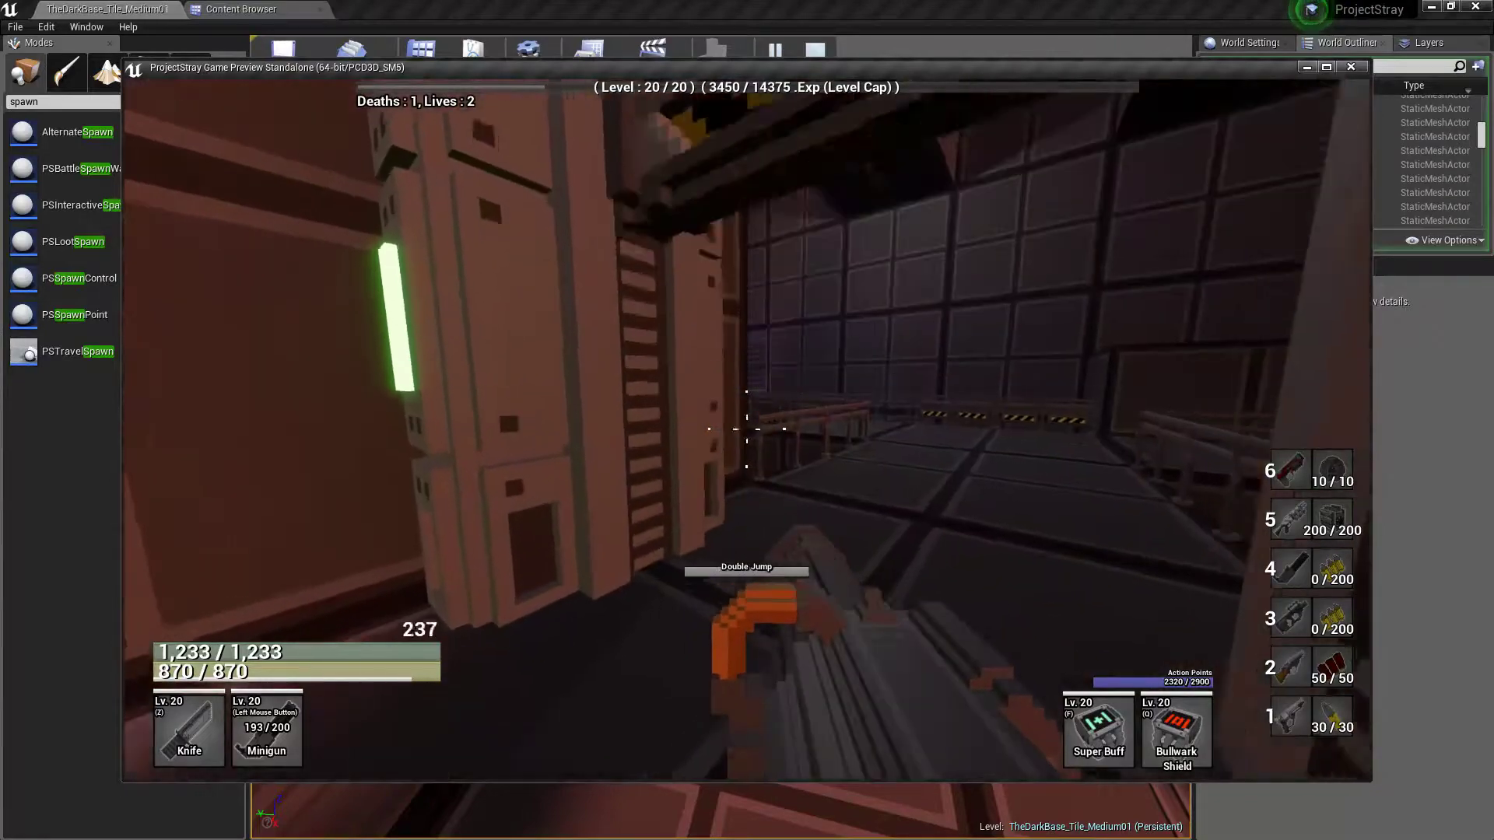
key(w)
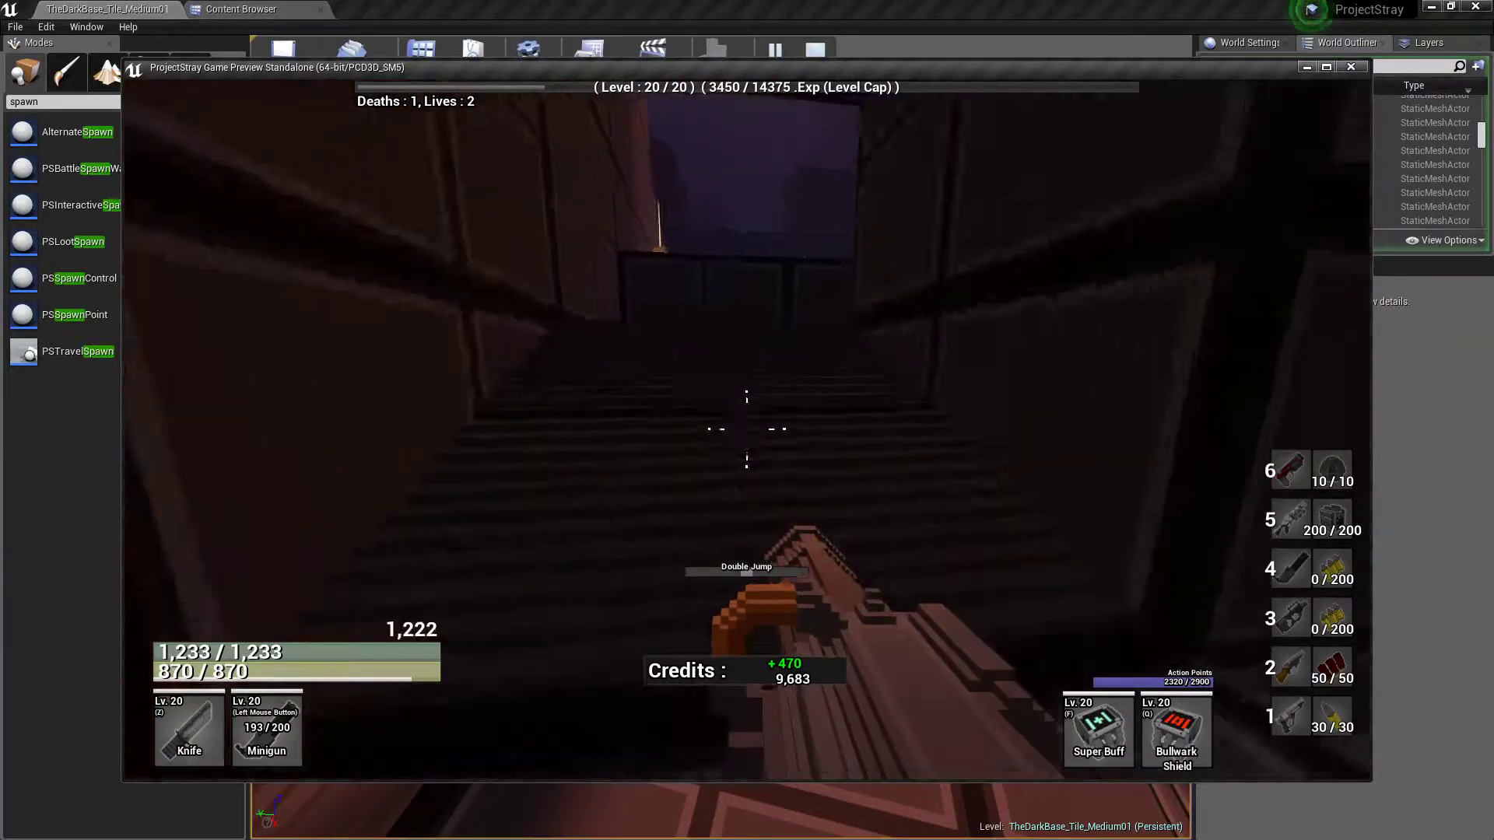
key(w)
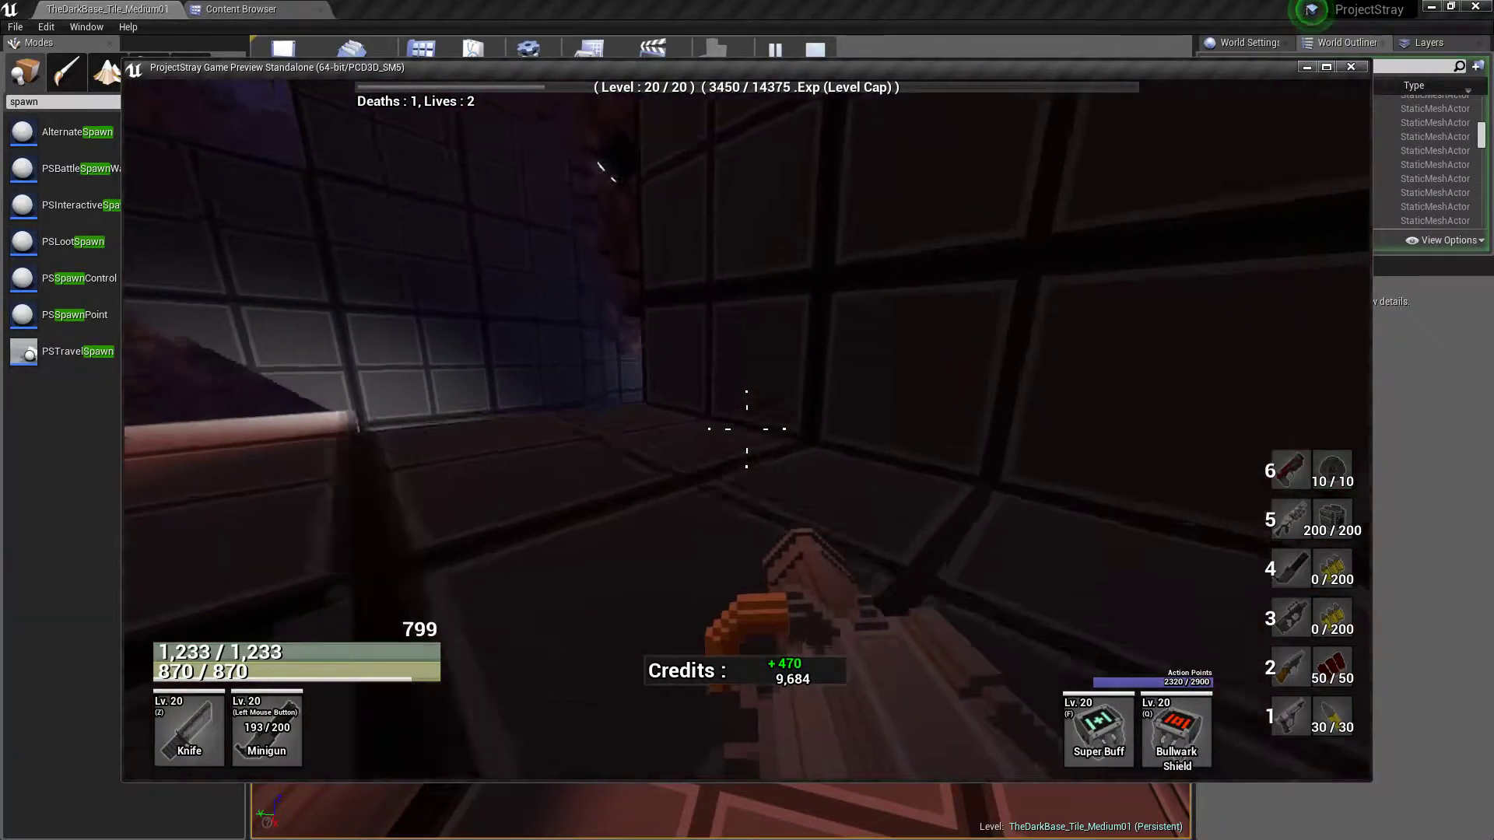
key(w)
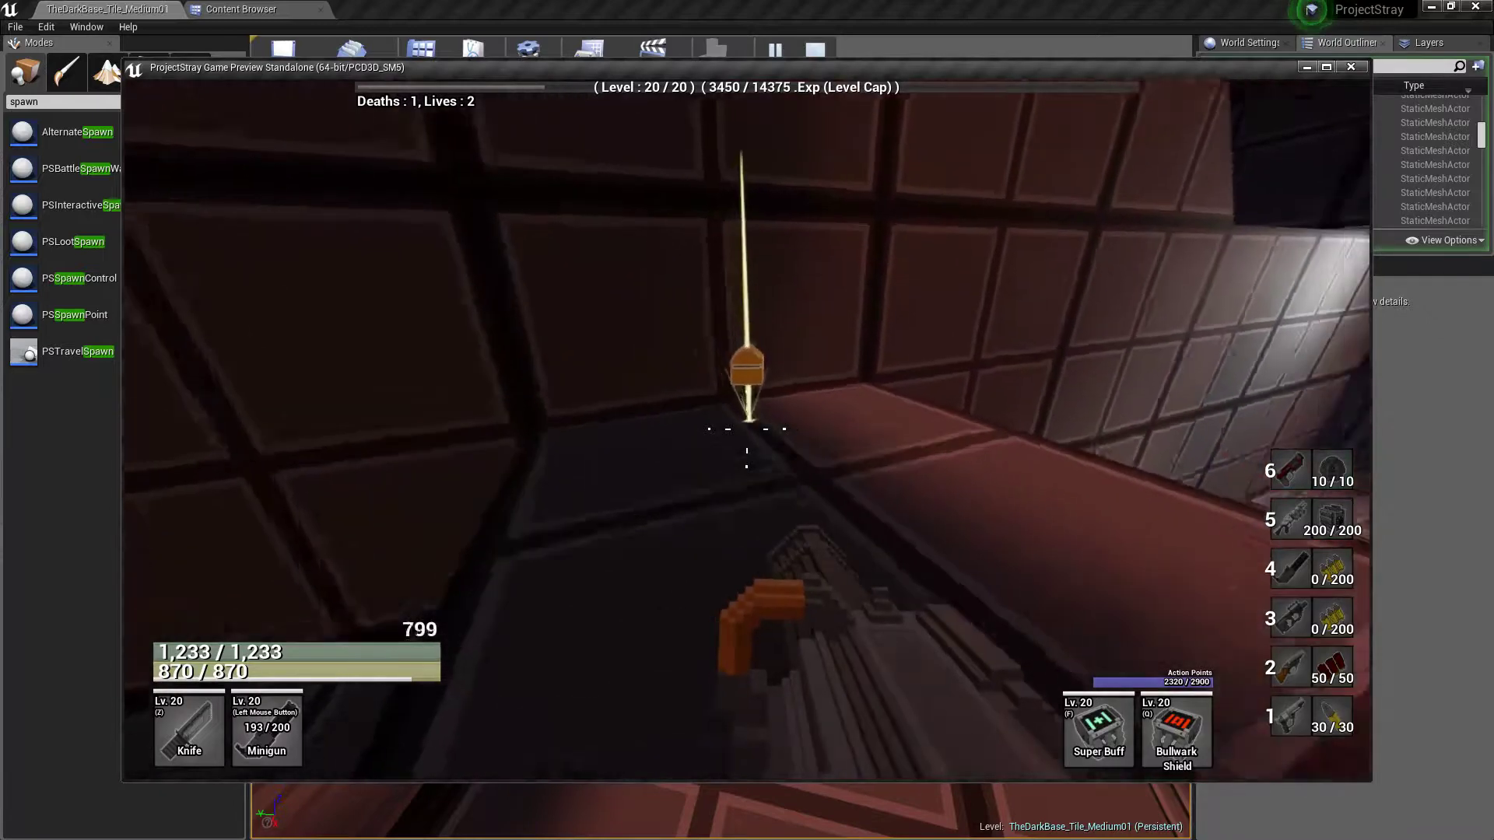
key(w)
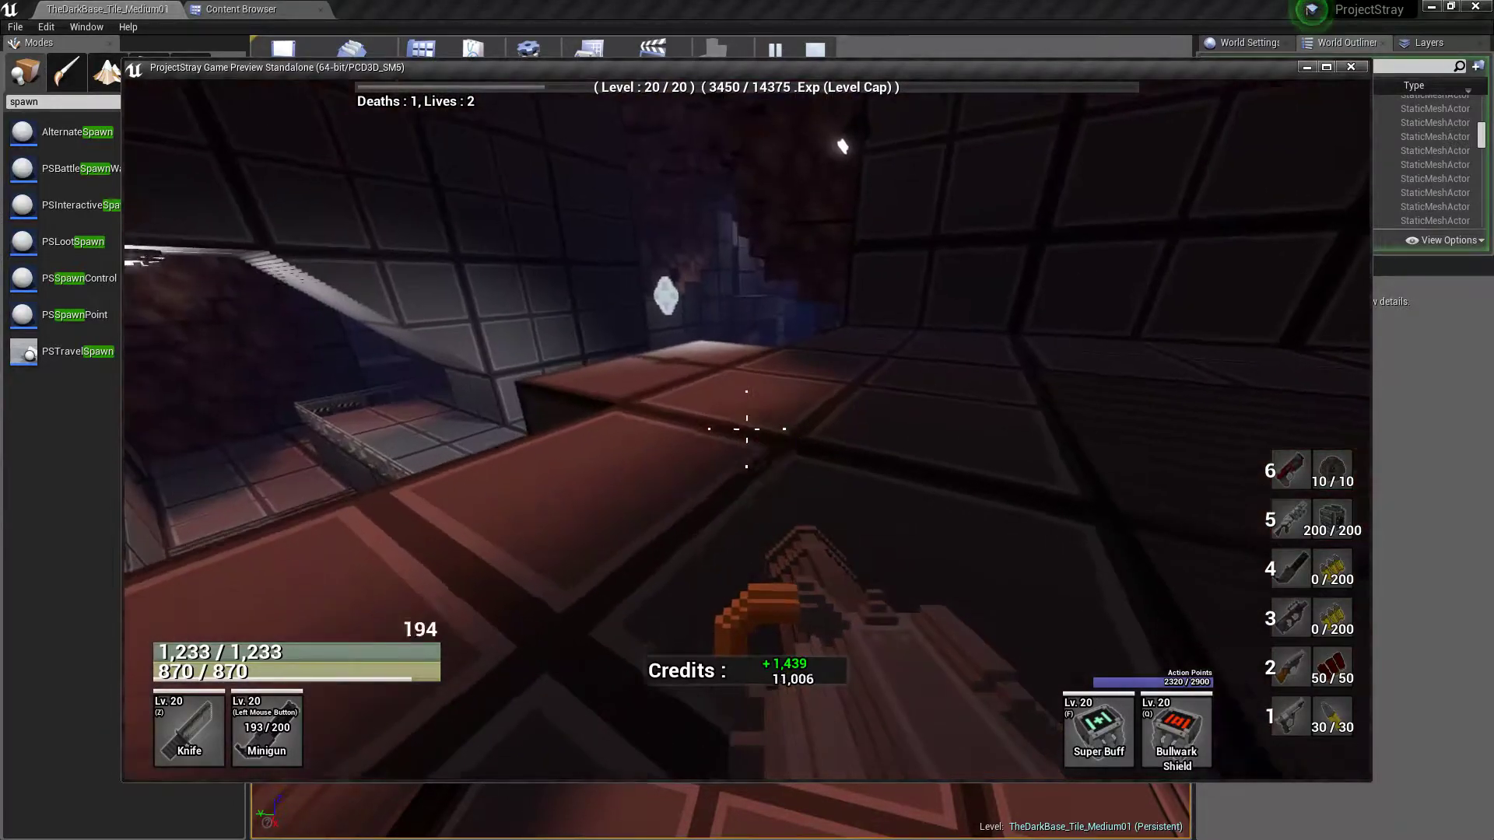
Check the objective overlay for the remaining Power Crystals and explore the raised block ledges around them
key(w)
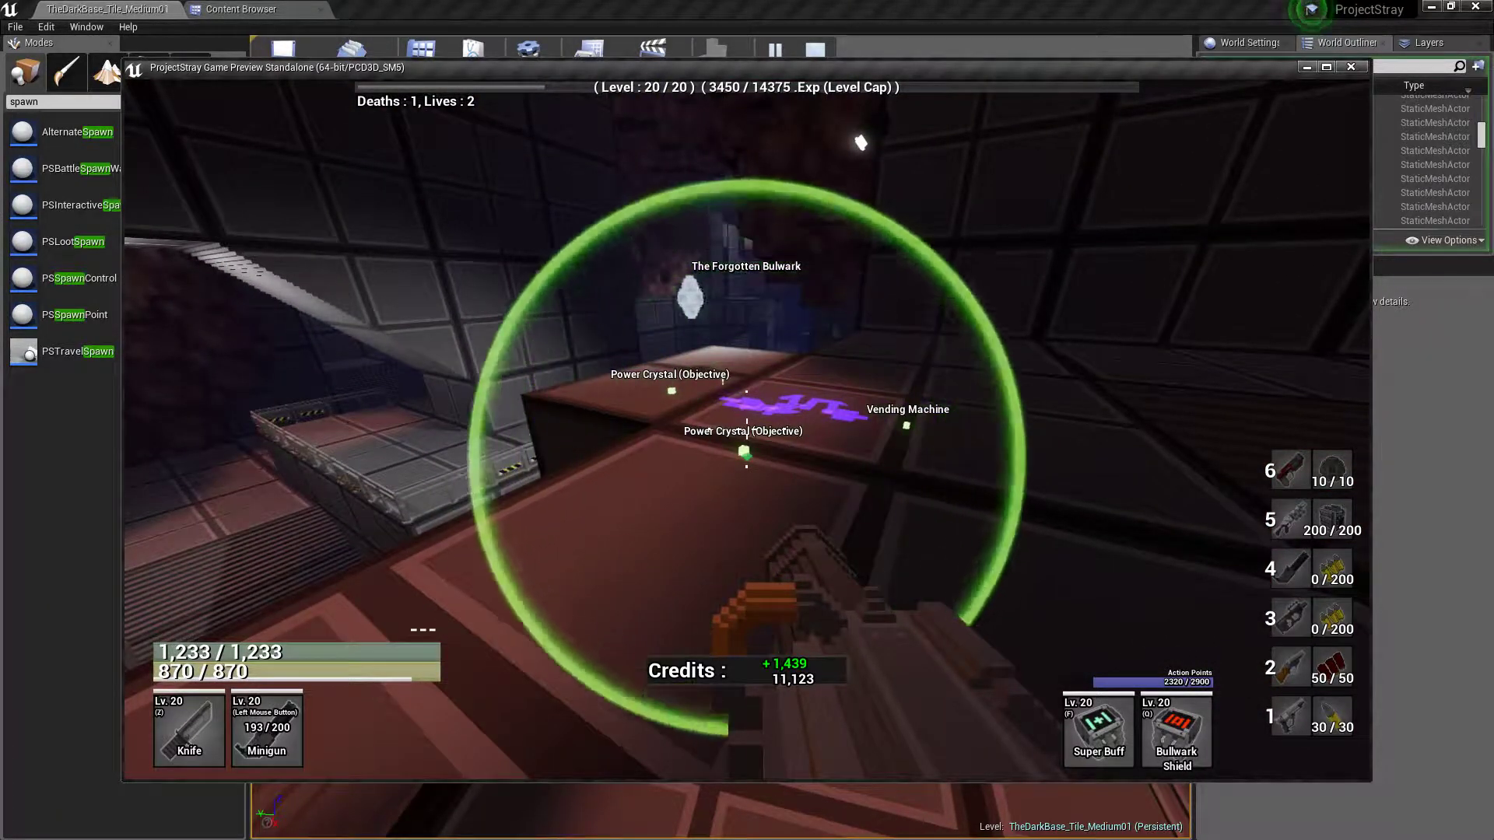
key(w)
key(w)
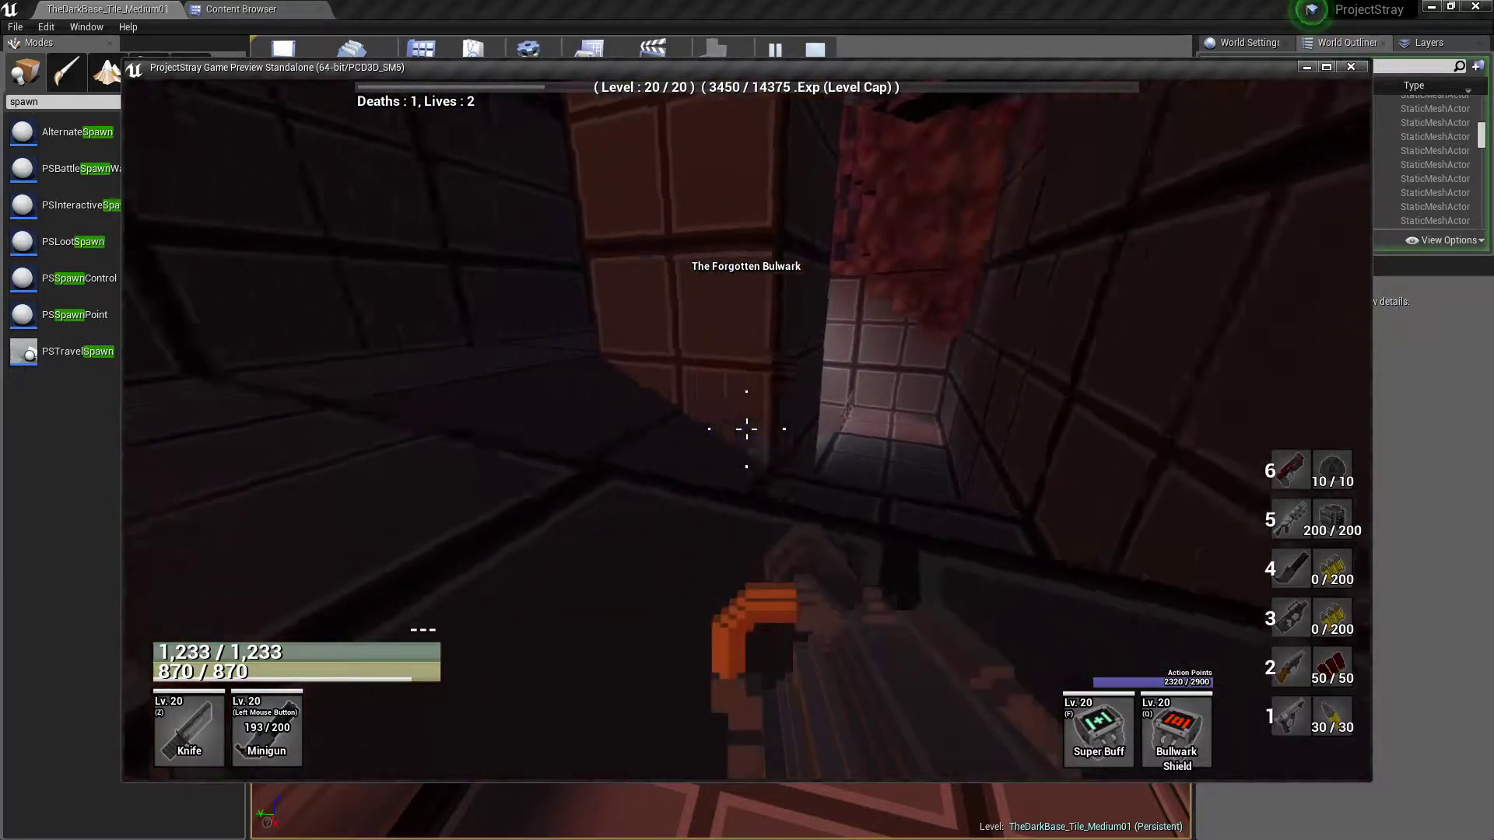
key(w)
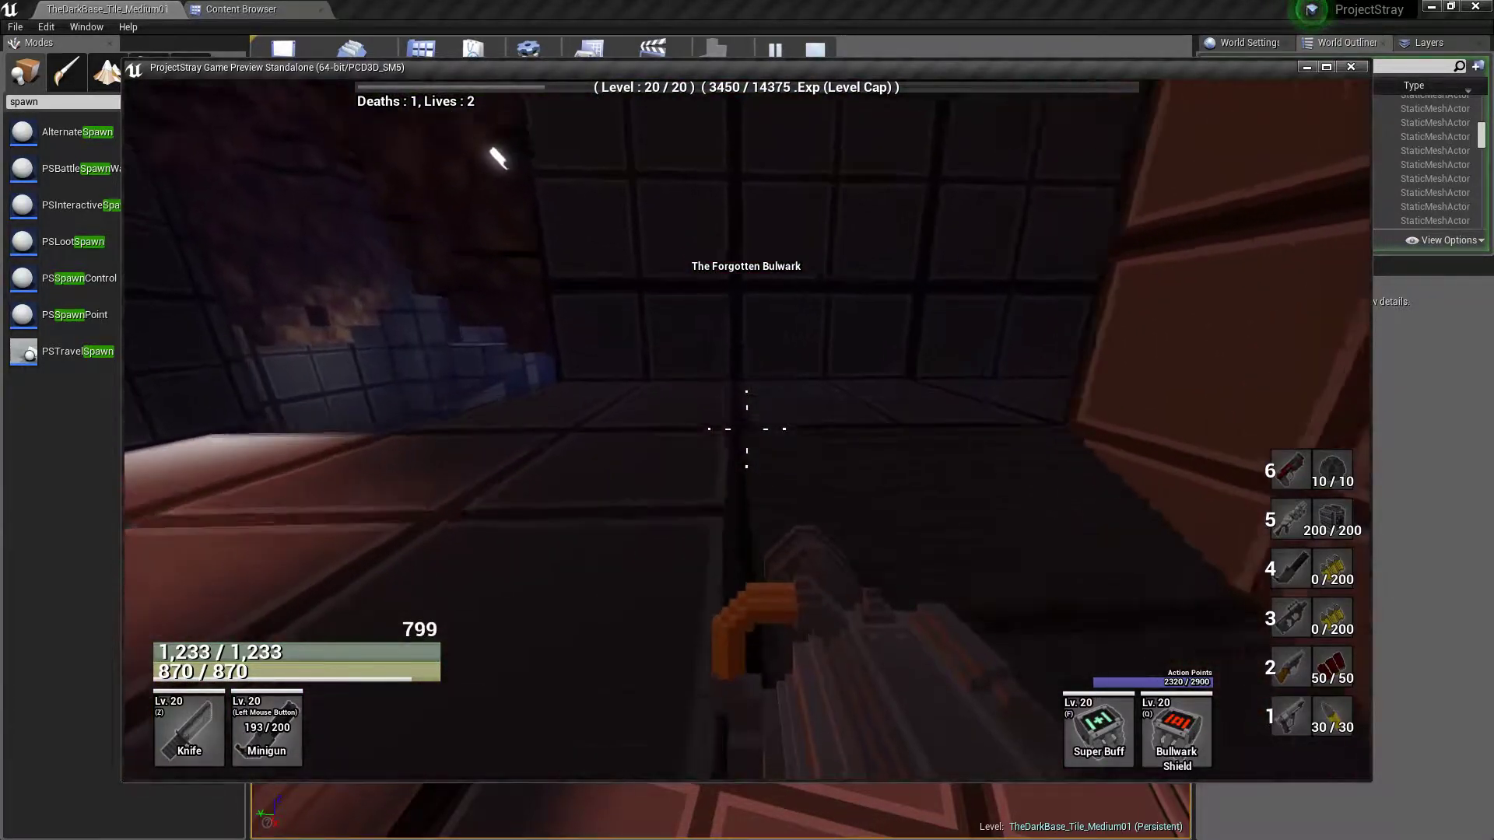
key(w)
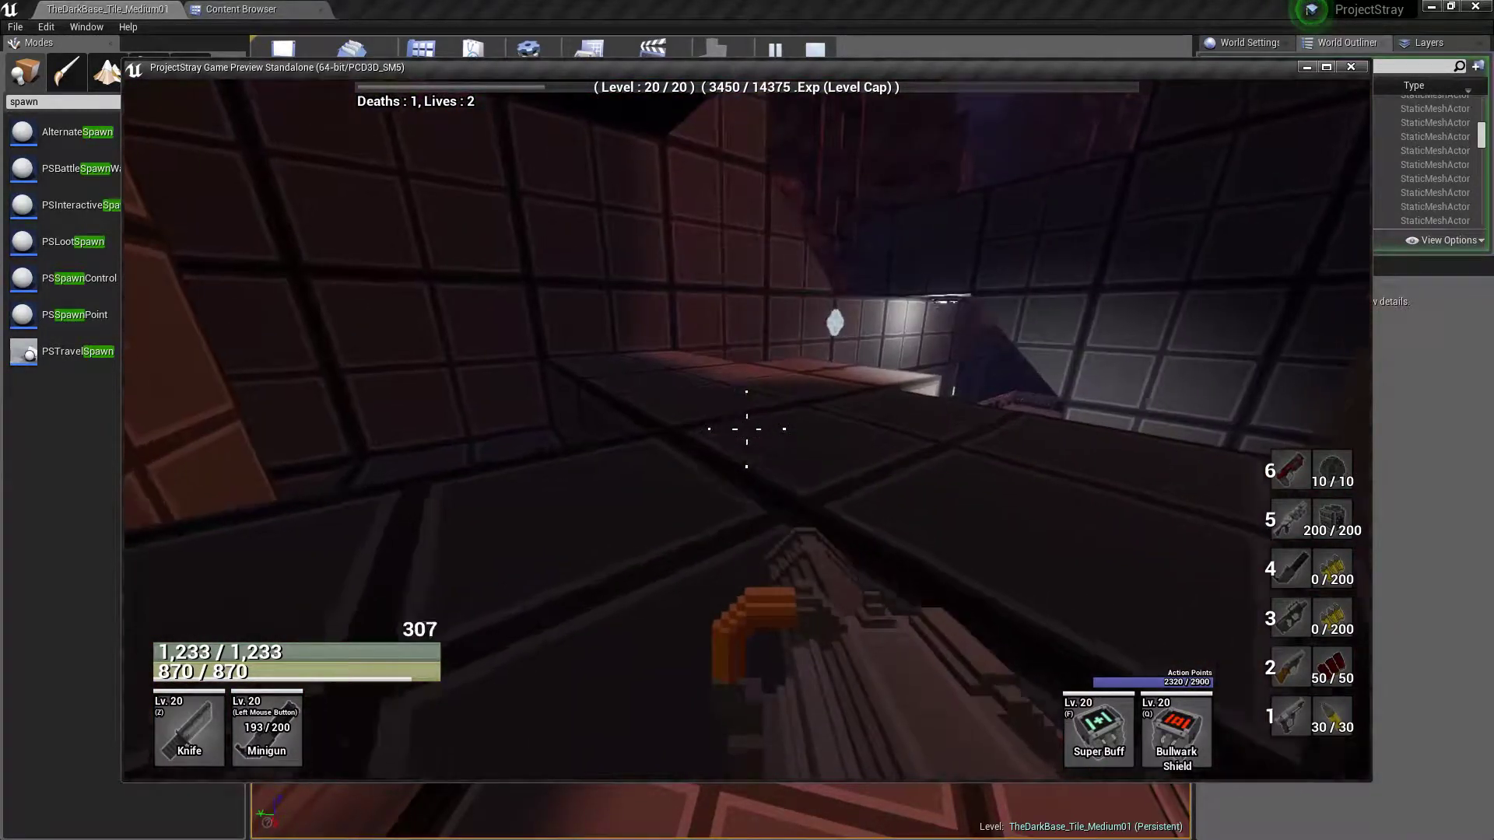
key(w)
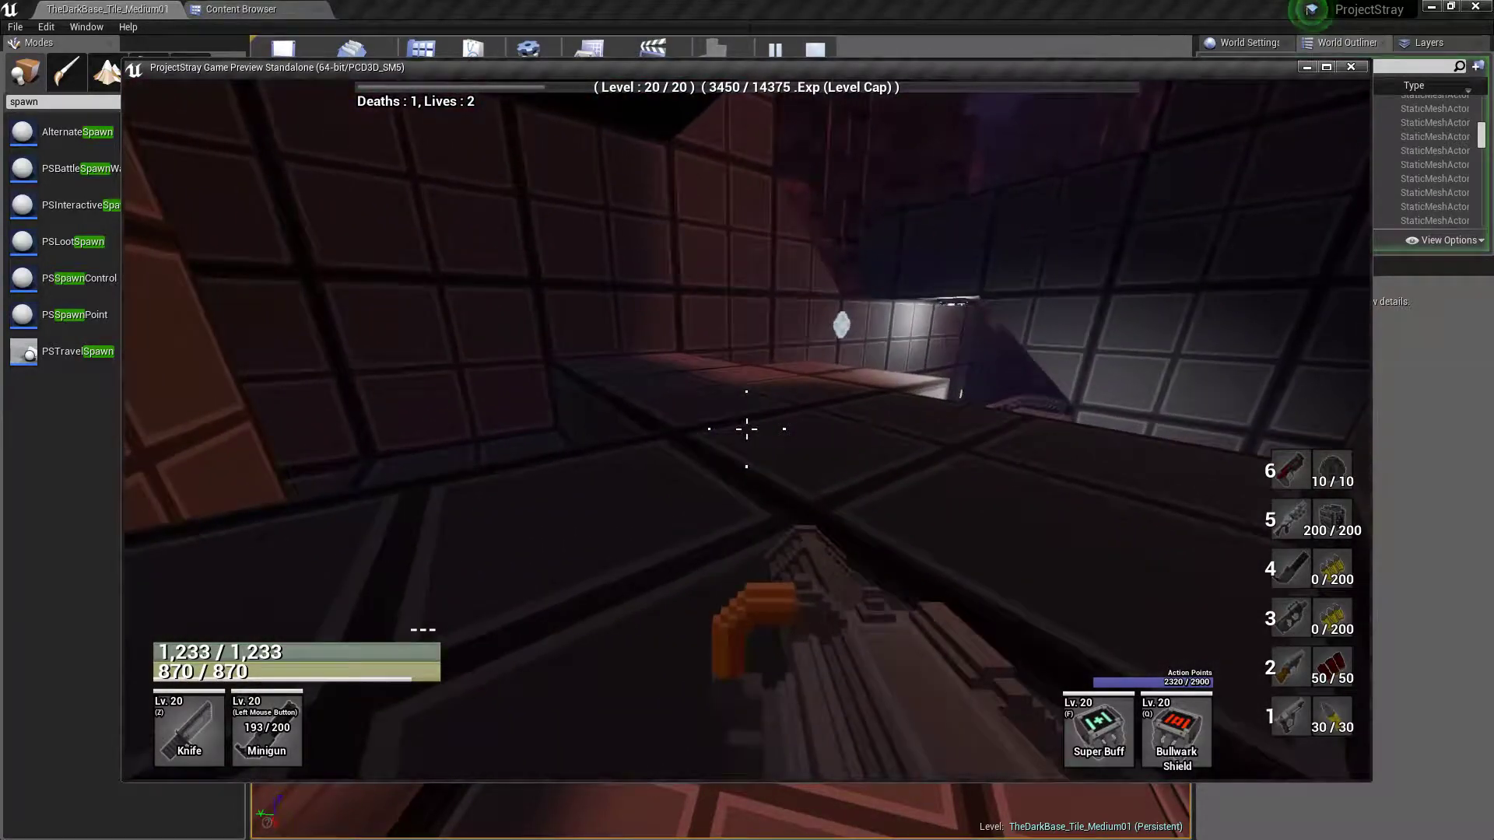
Shoot the enemy in the trench beside the railing with the Minigun and advance along the trench
key(w)
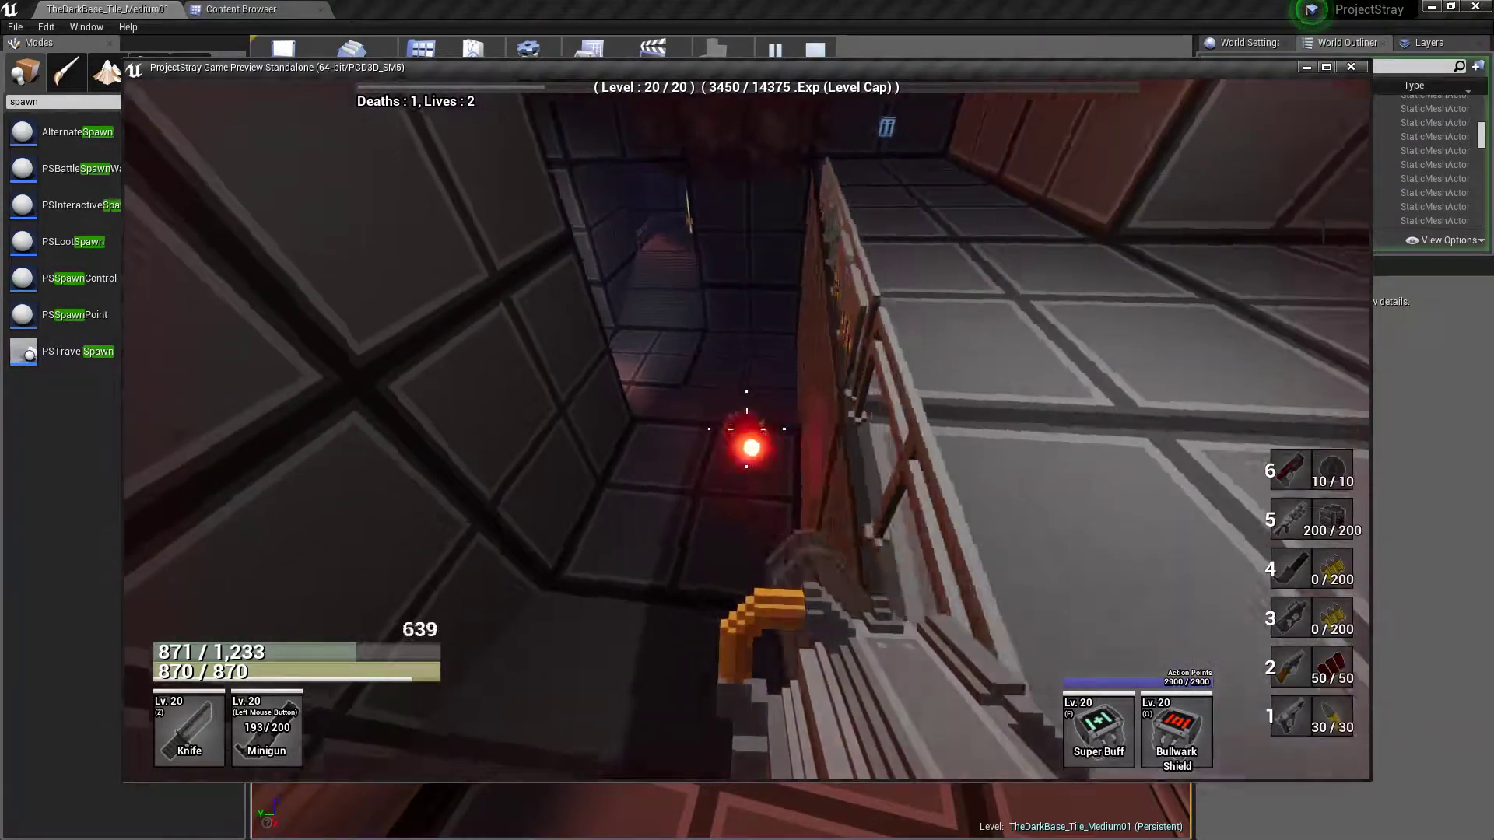
click(747, 429)
key(w)
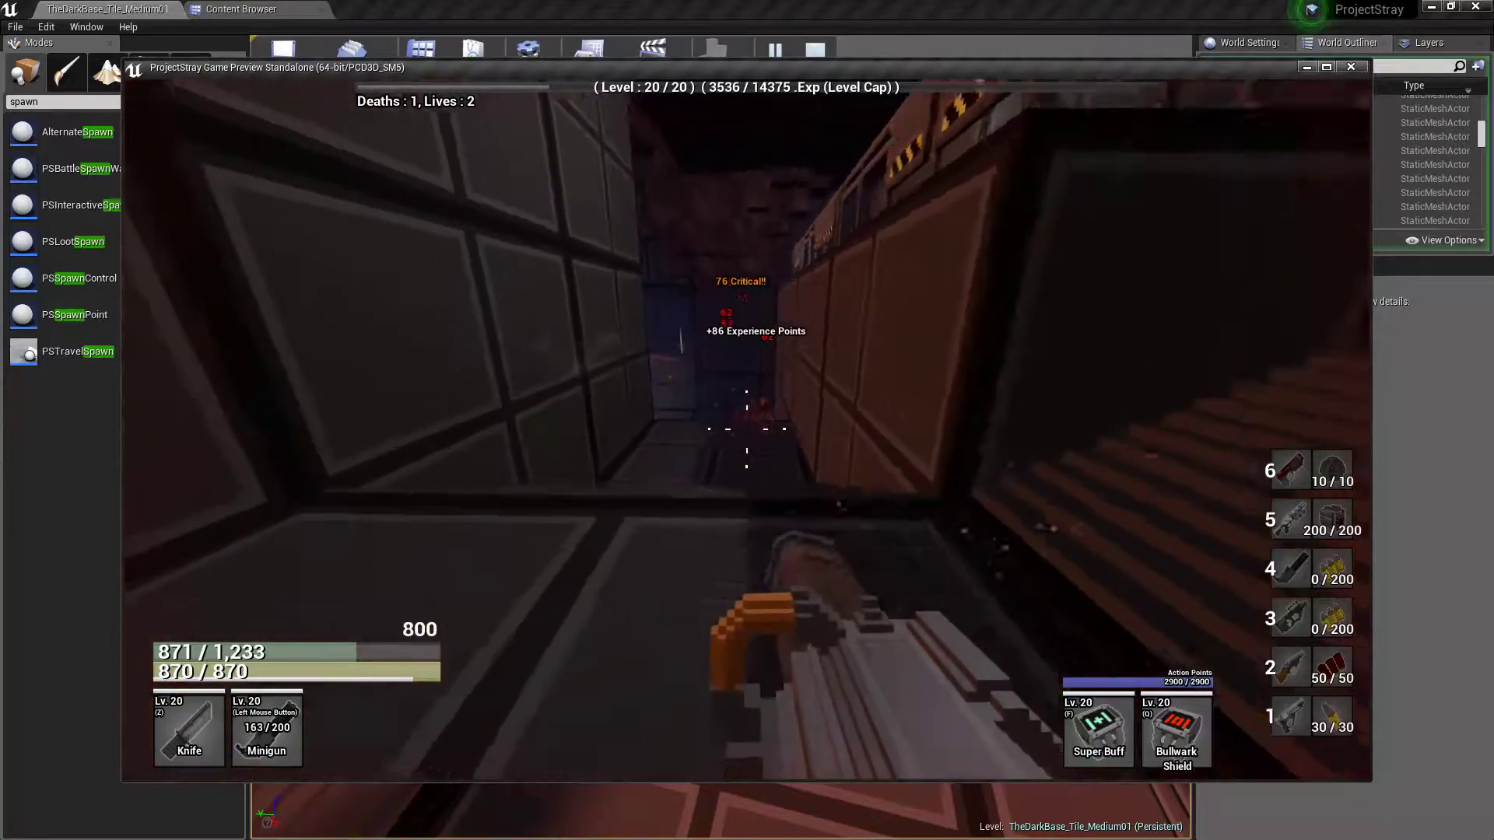
Locate the opened path and the Vending Machine on the map overlay and run onto the railed walkway
key(w)
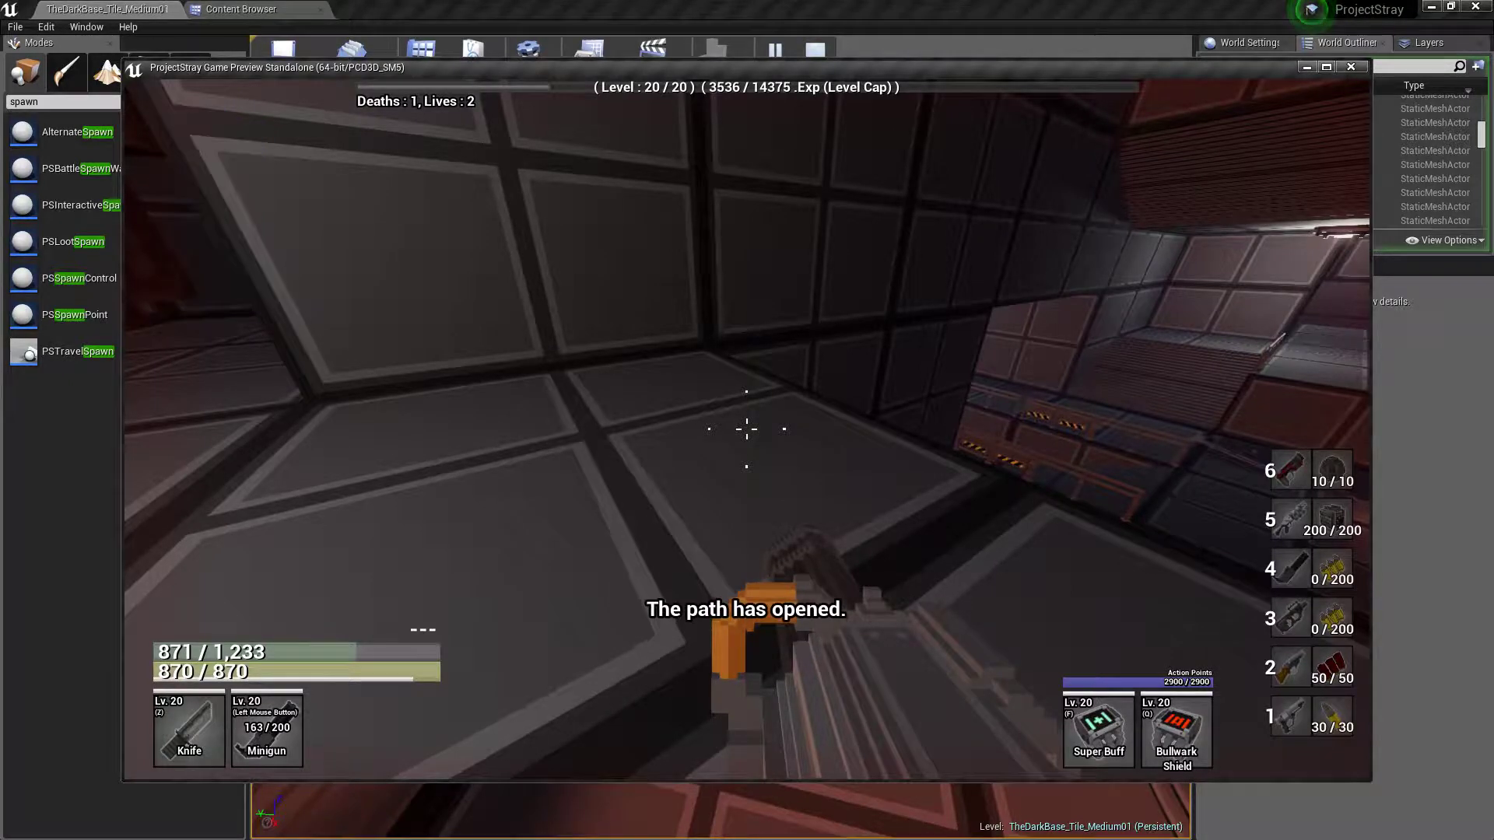
key(w)
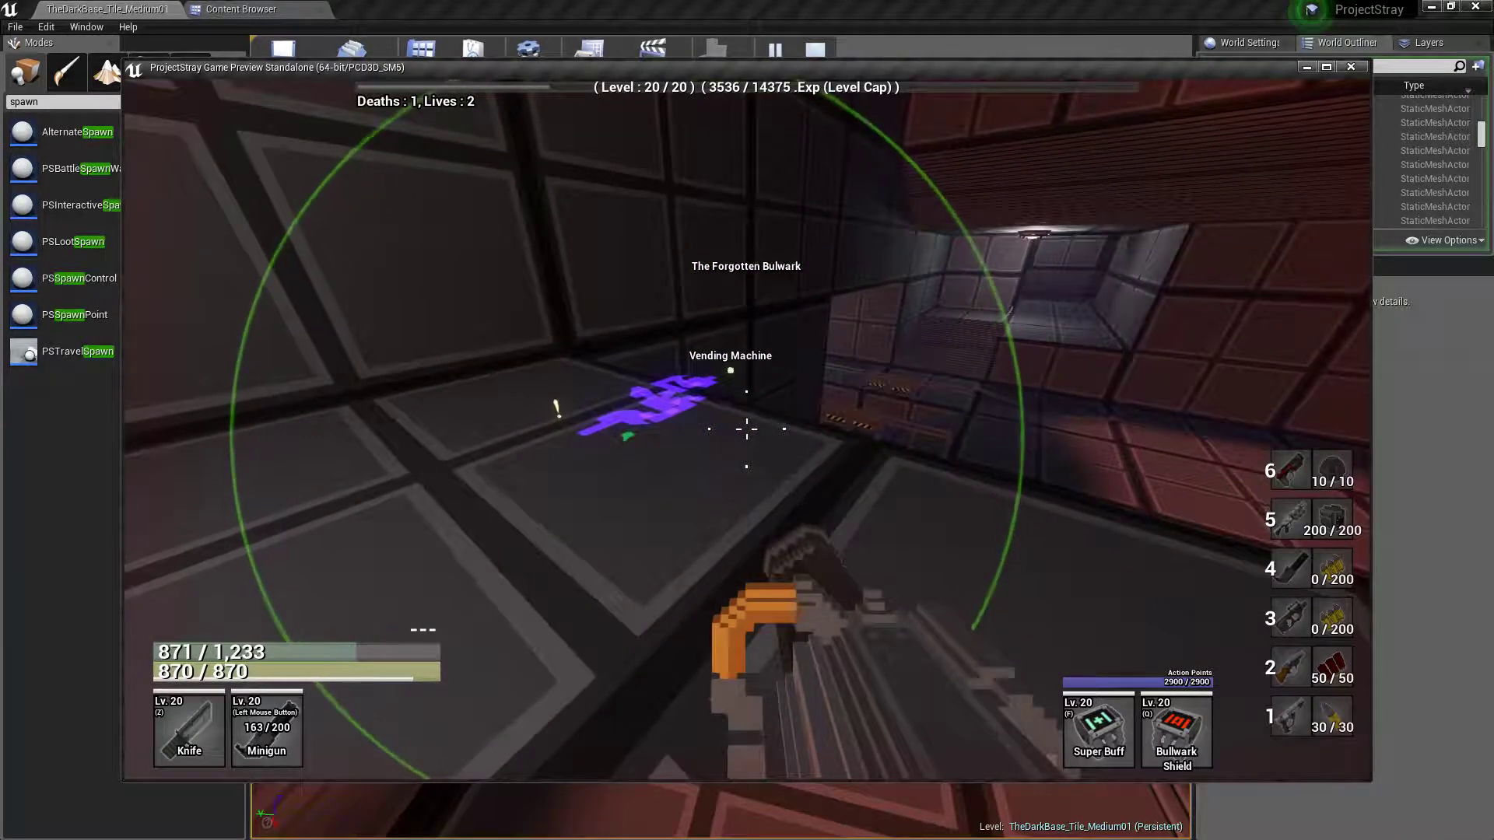
key(w)
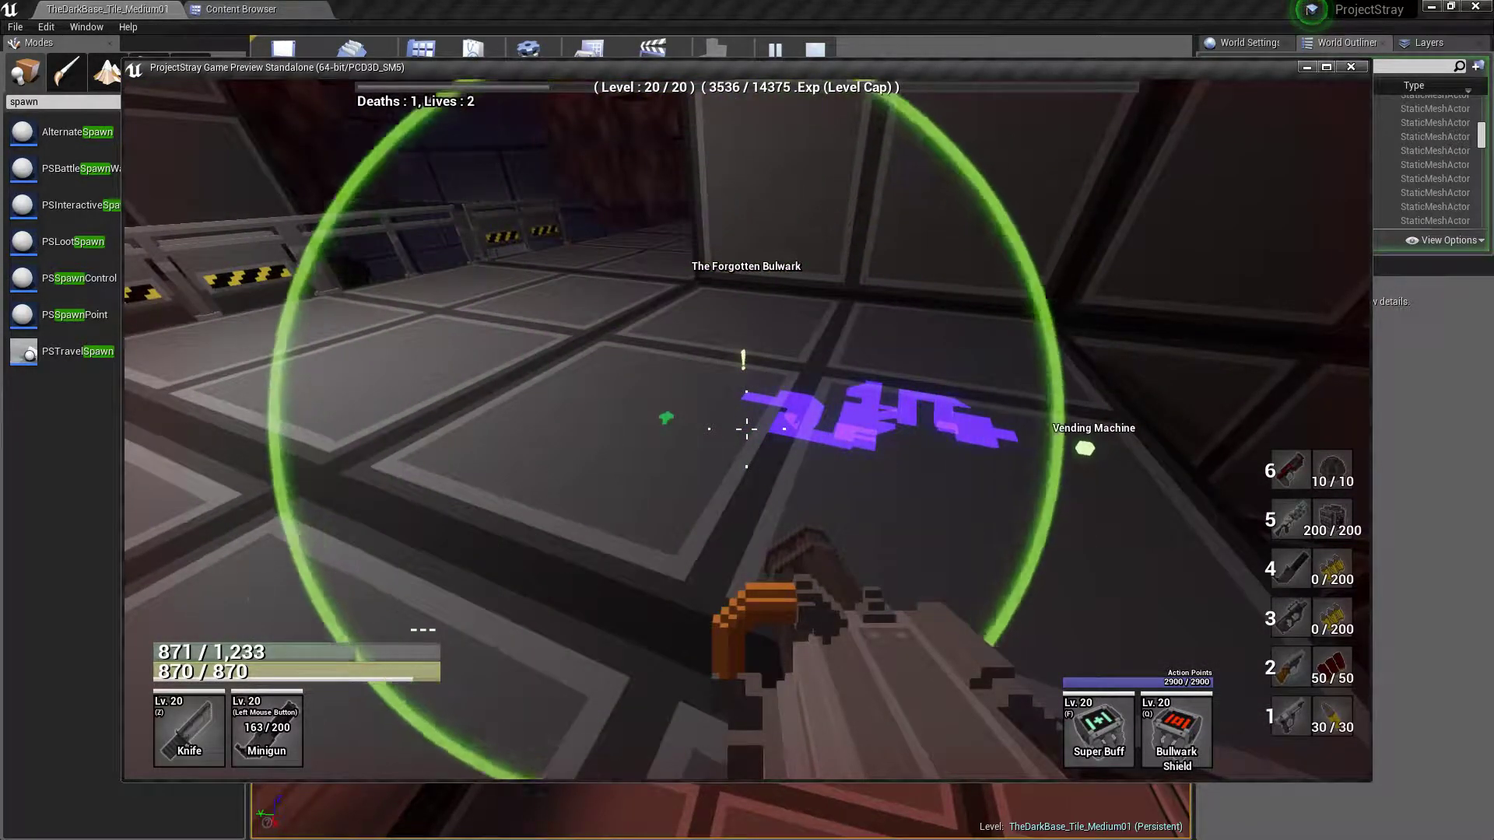
key(w)
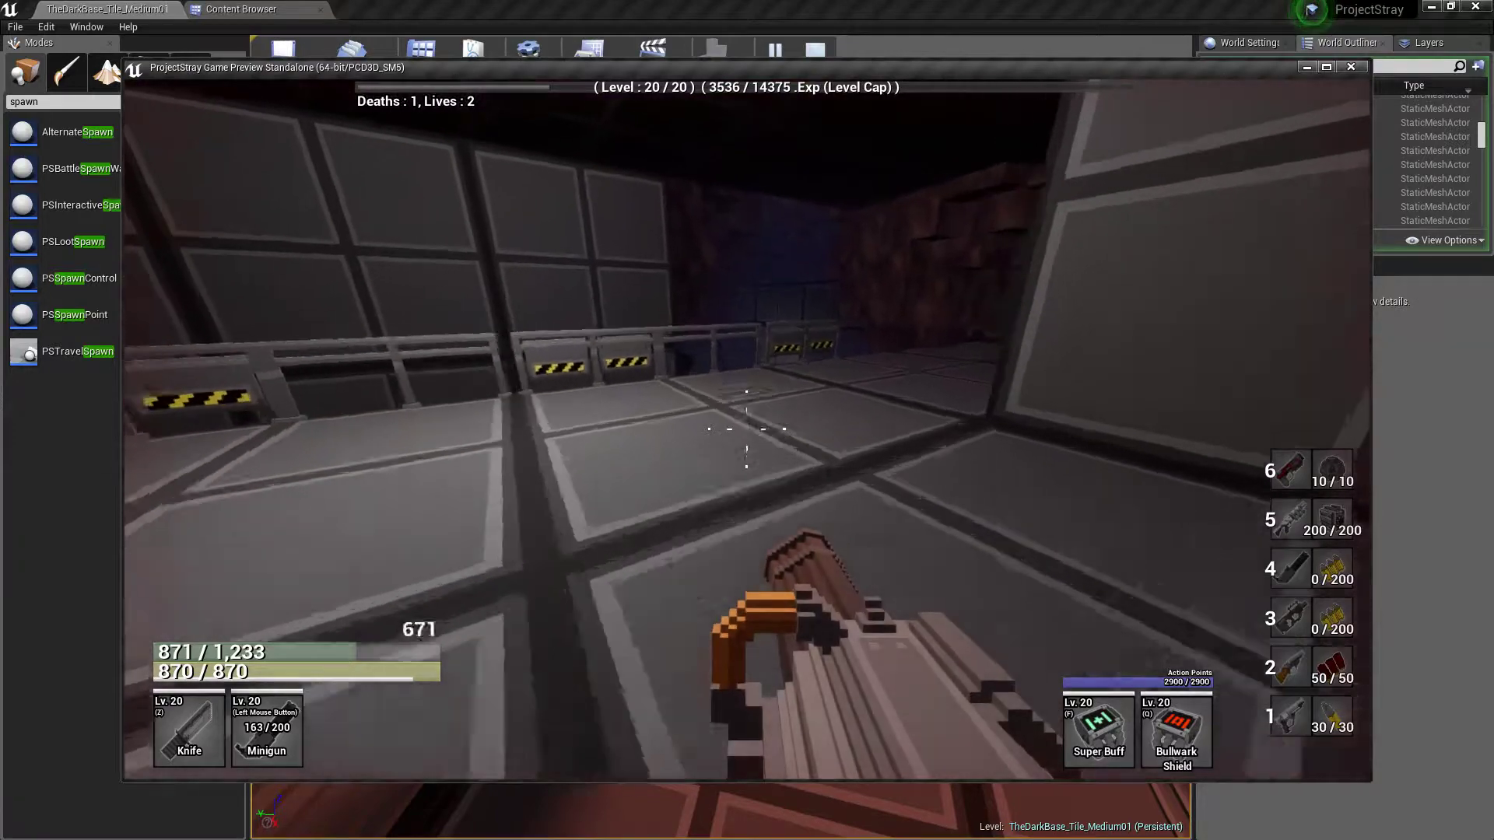
Double-jump off the railed walkway and shoot the enemy in the corridor below with the Minigun
key(w)
key(space)
key(space)
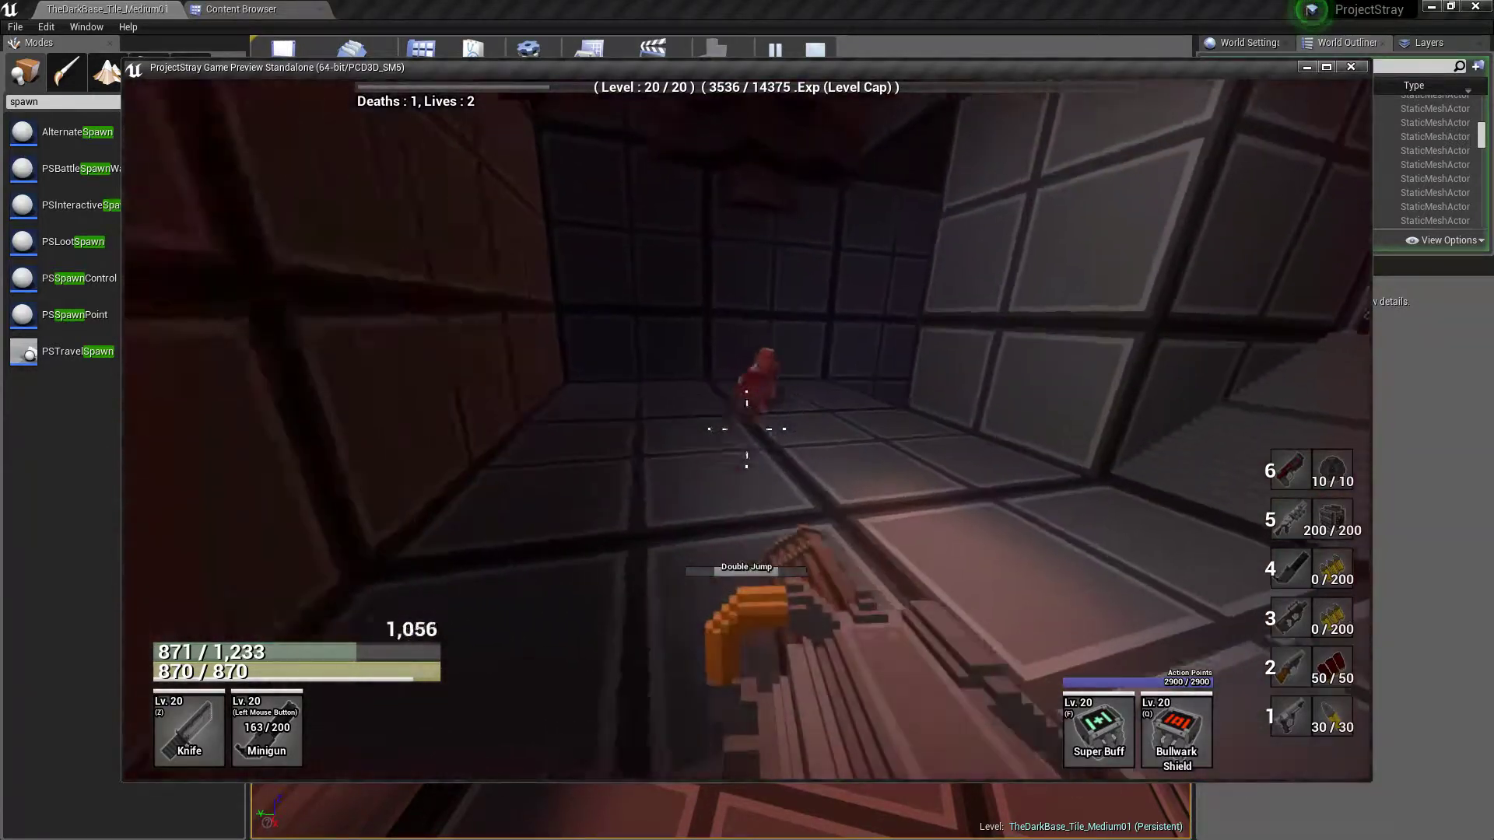
key(w)
click(746, 429)
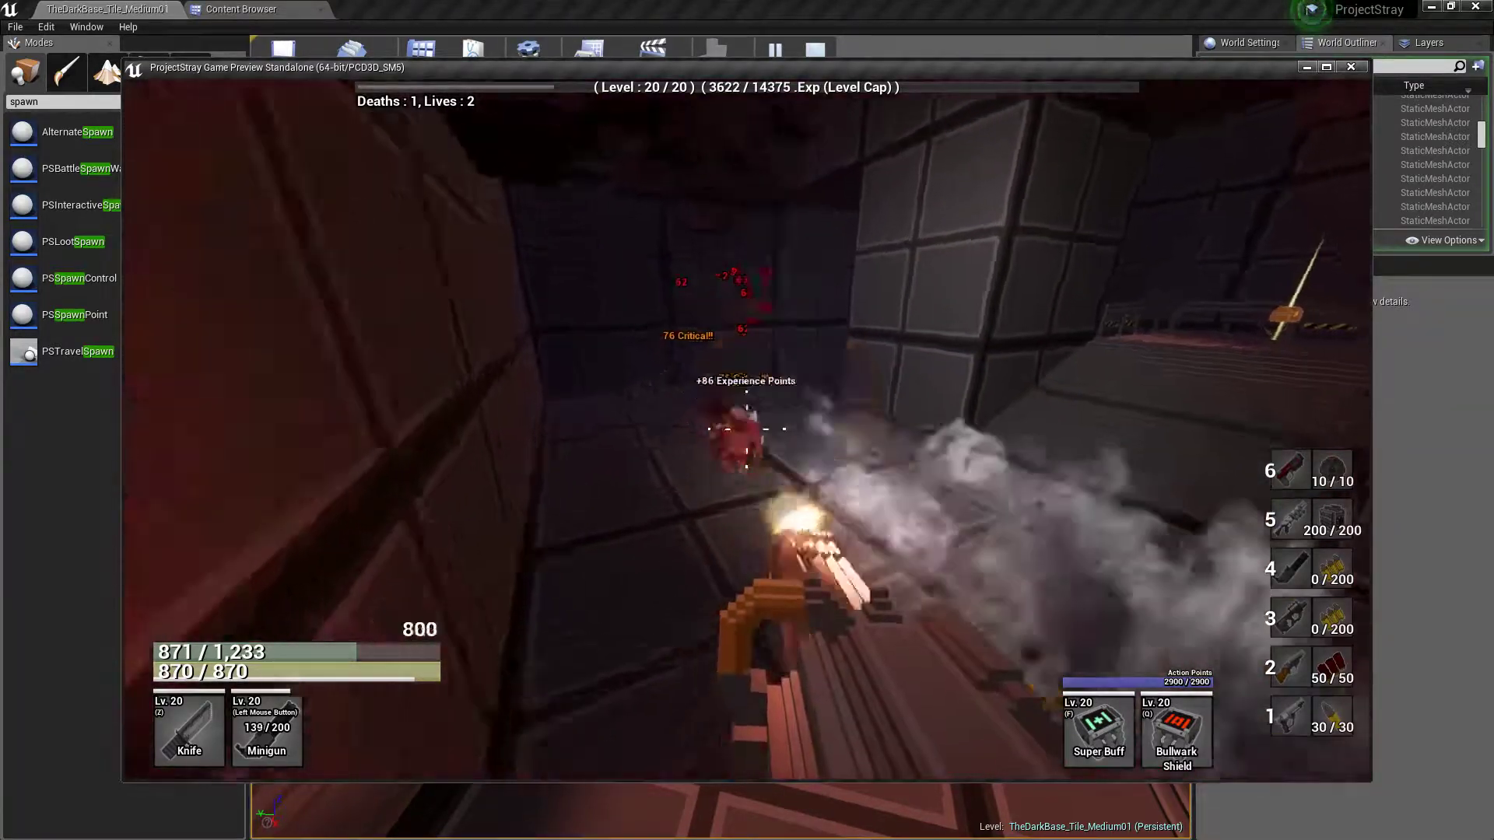
Climb onto the railed platform beside the corridor and loot its chest
key(w)
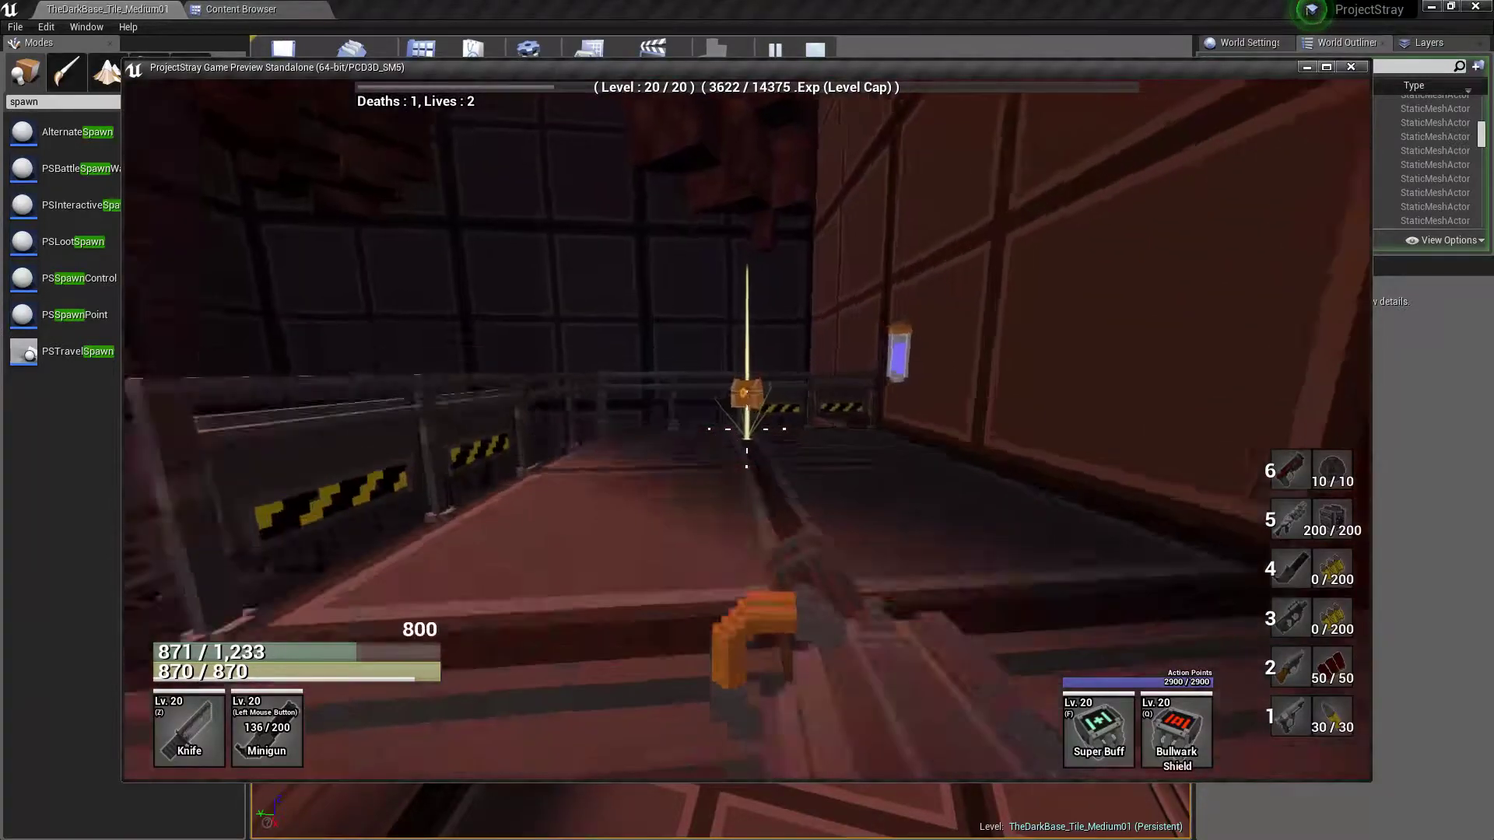
key(w)
key(e)
key(w)
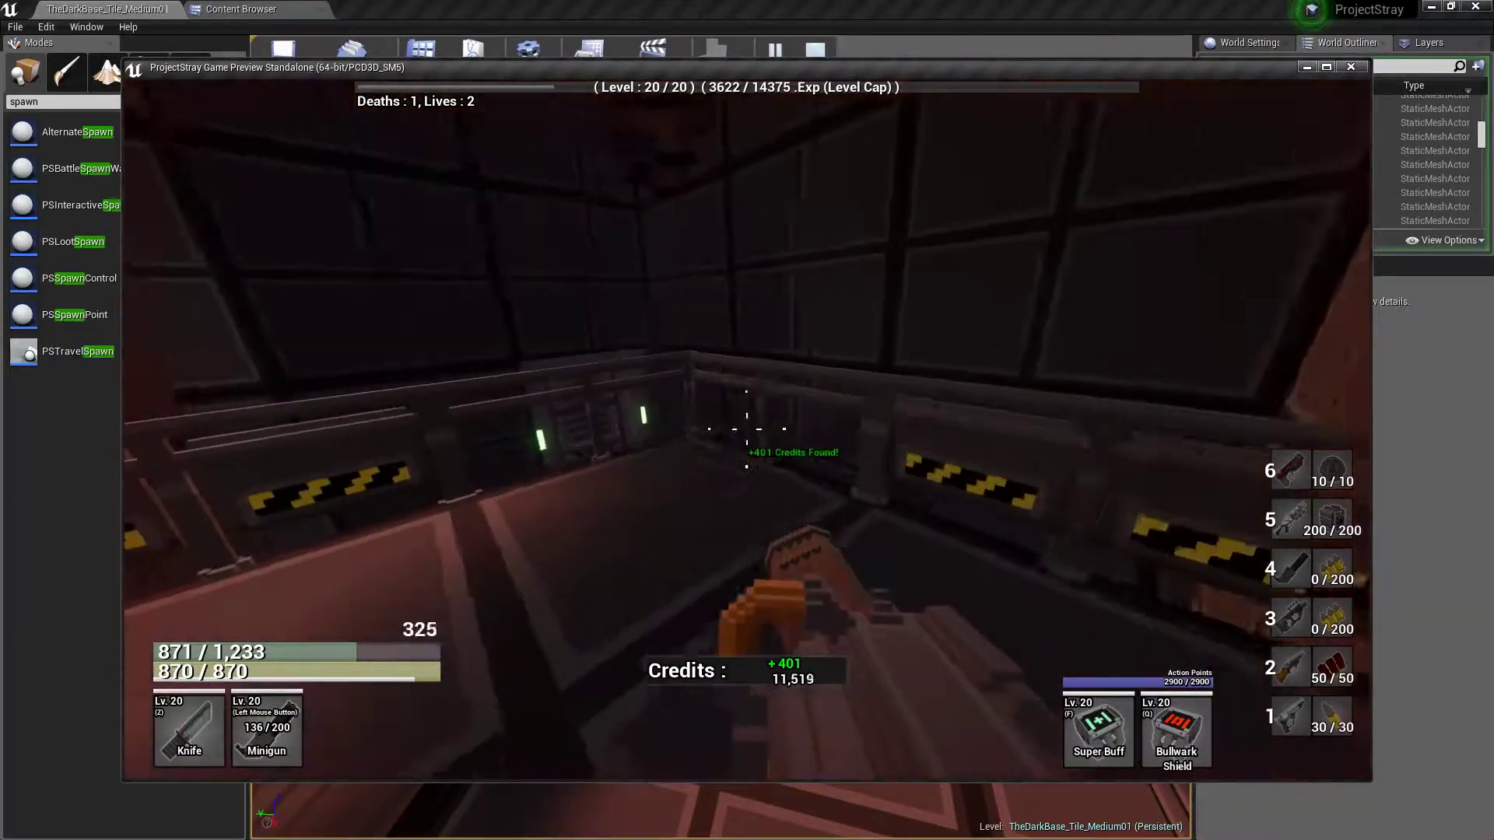
Double-jump over the platform railing, go through the door beyond, and loot the chest in the dark corridor
key(w)
key(space)
key(space)
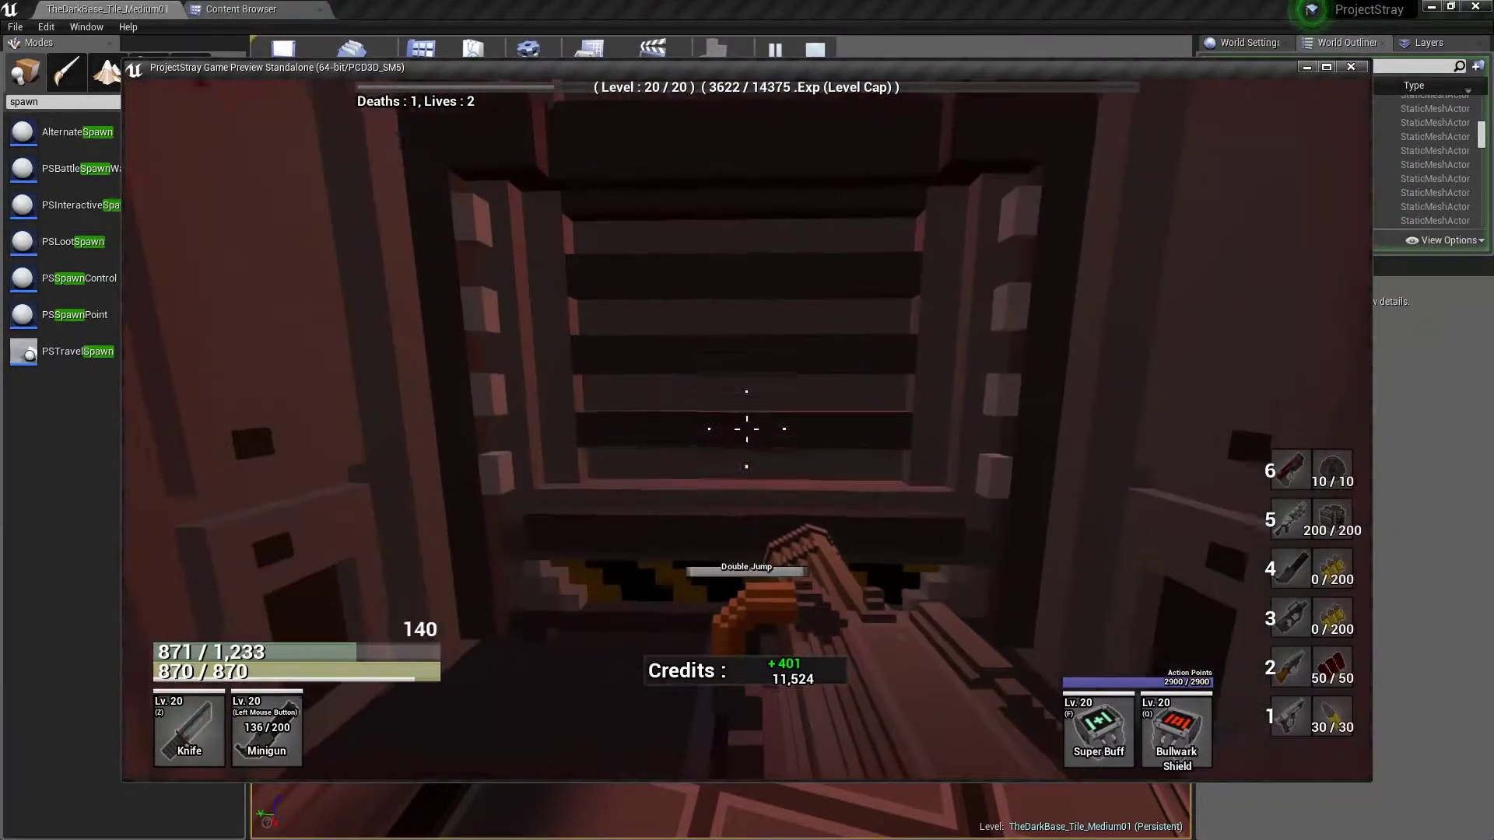
key(w)
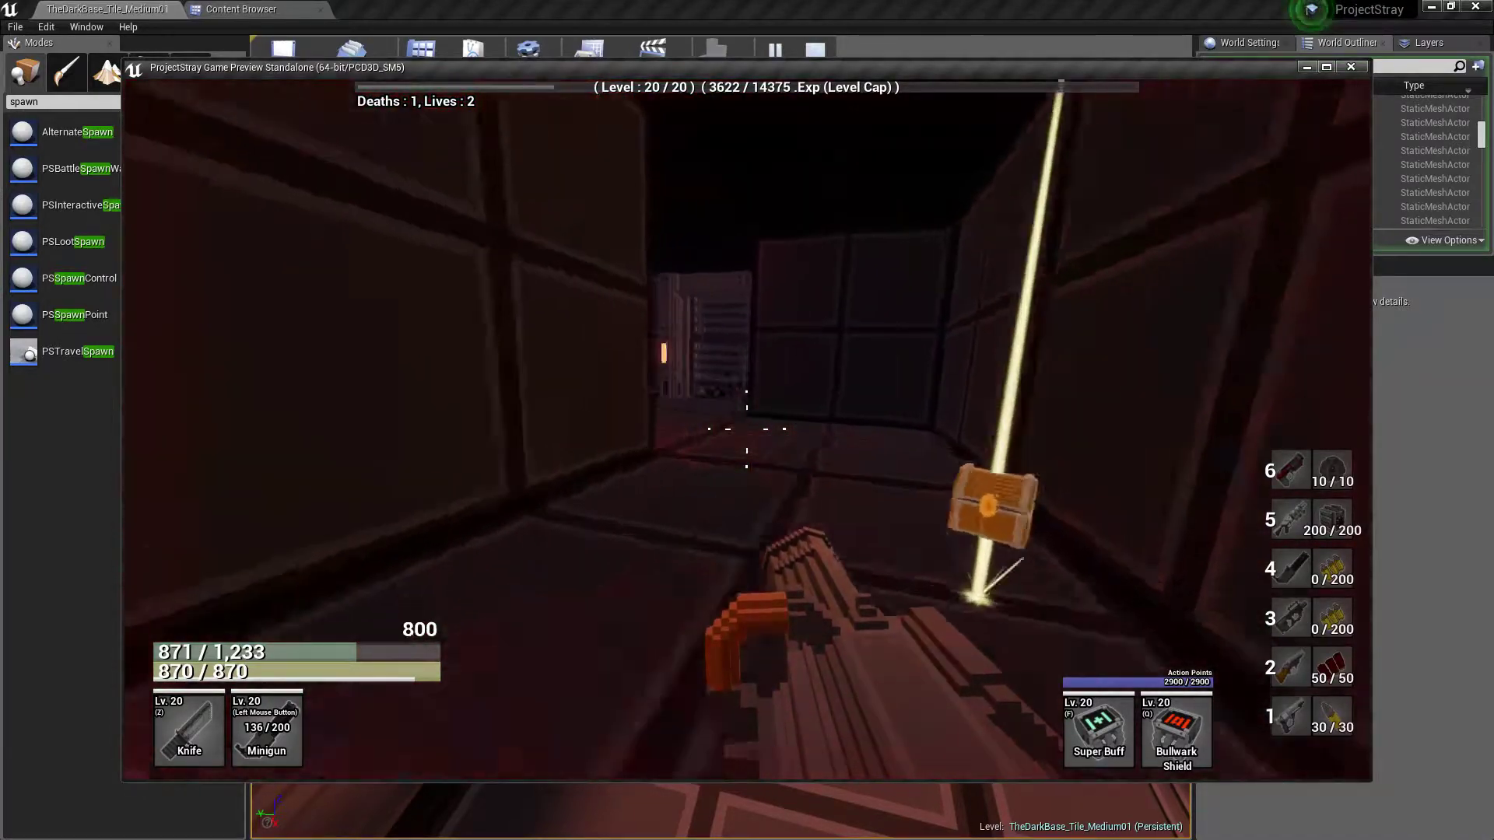
key(w)
key(r)
key(w)
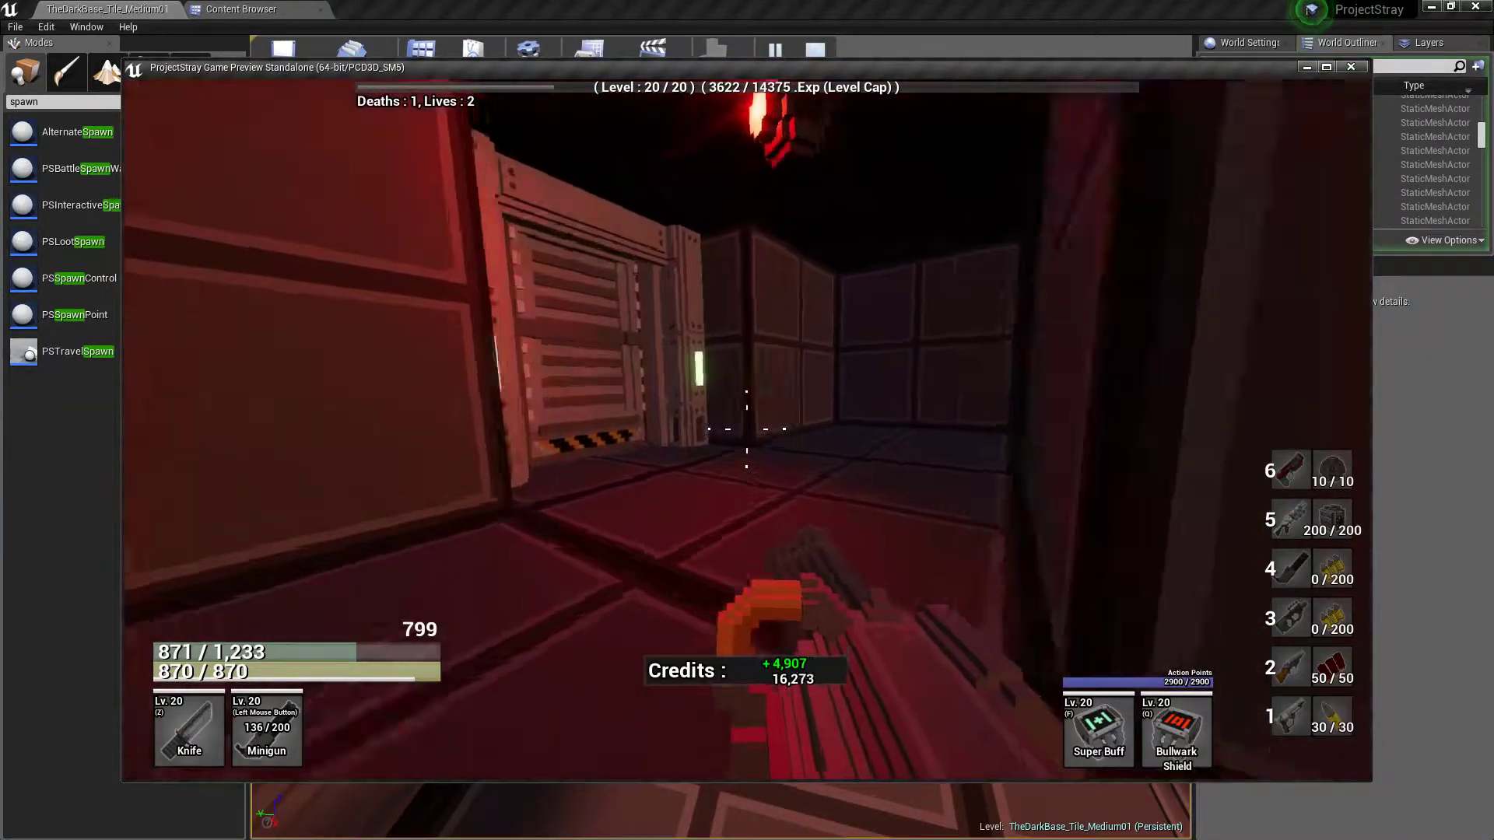
Run through the corridor doors to the Travel station room, check the map overlay, and head for the far green-lit door
key(w)
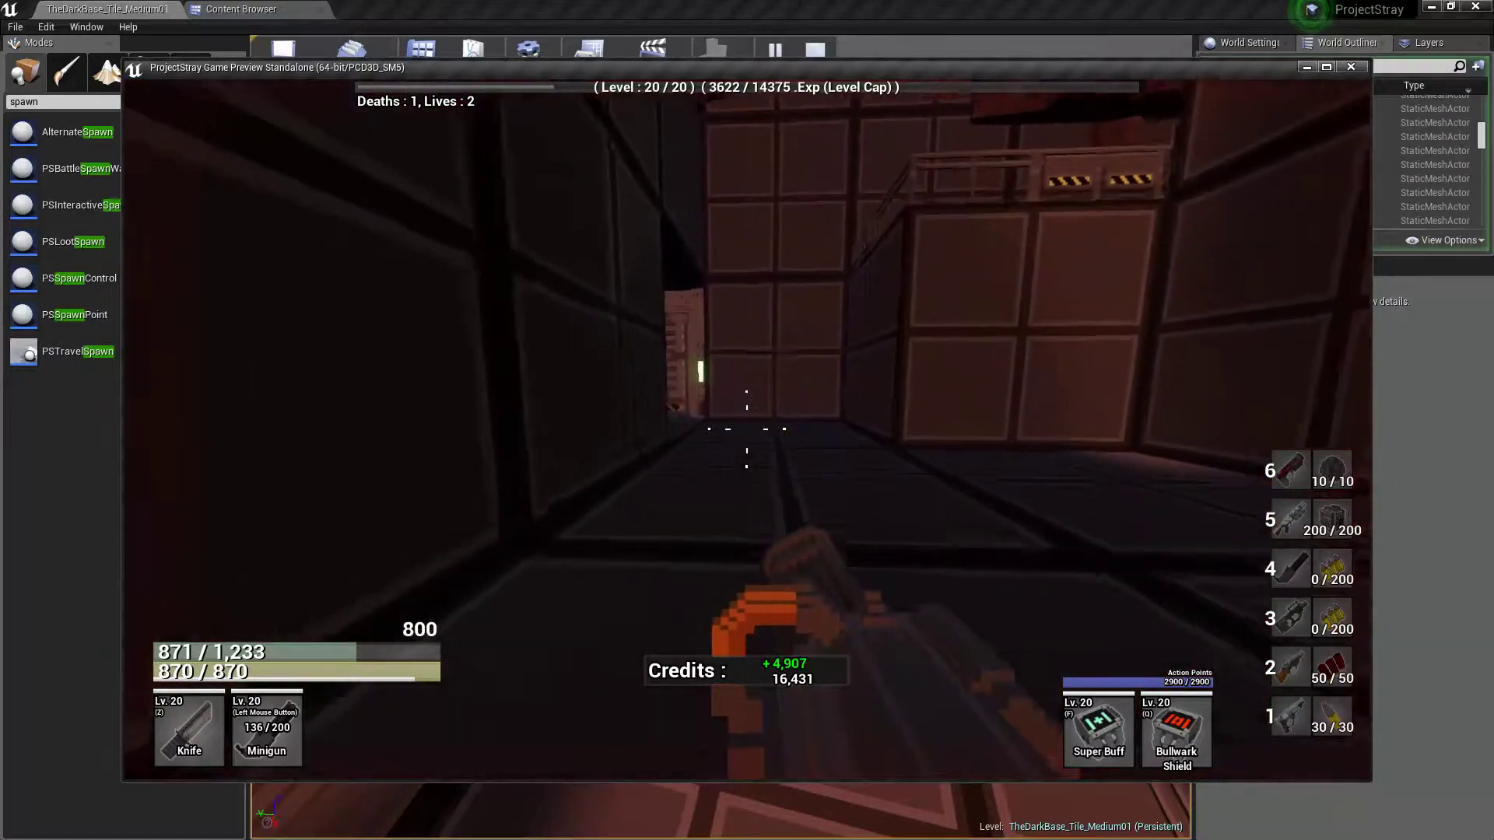
key(w)
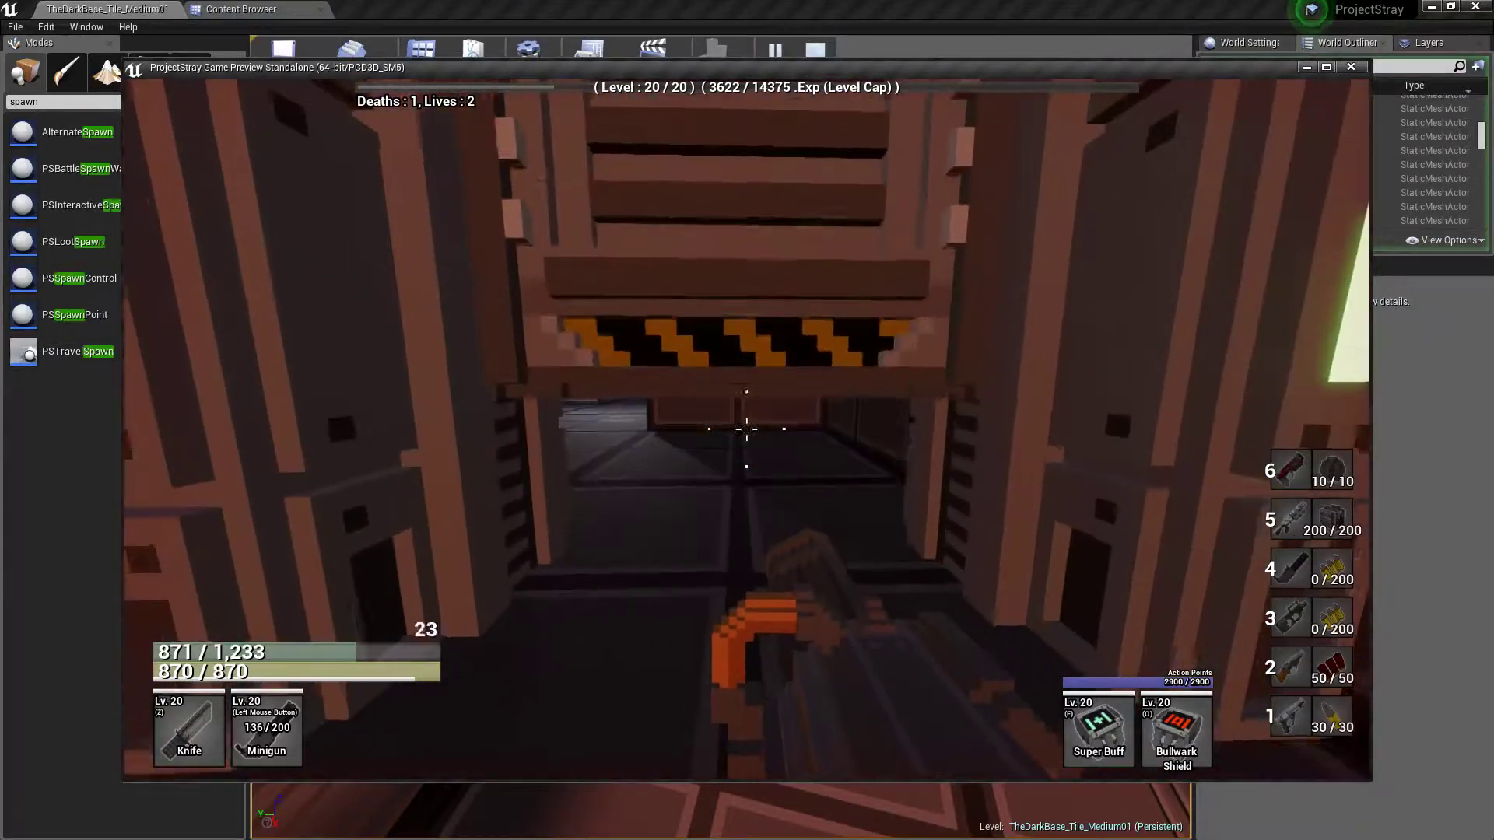
key(w)
key(m)
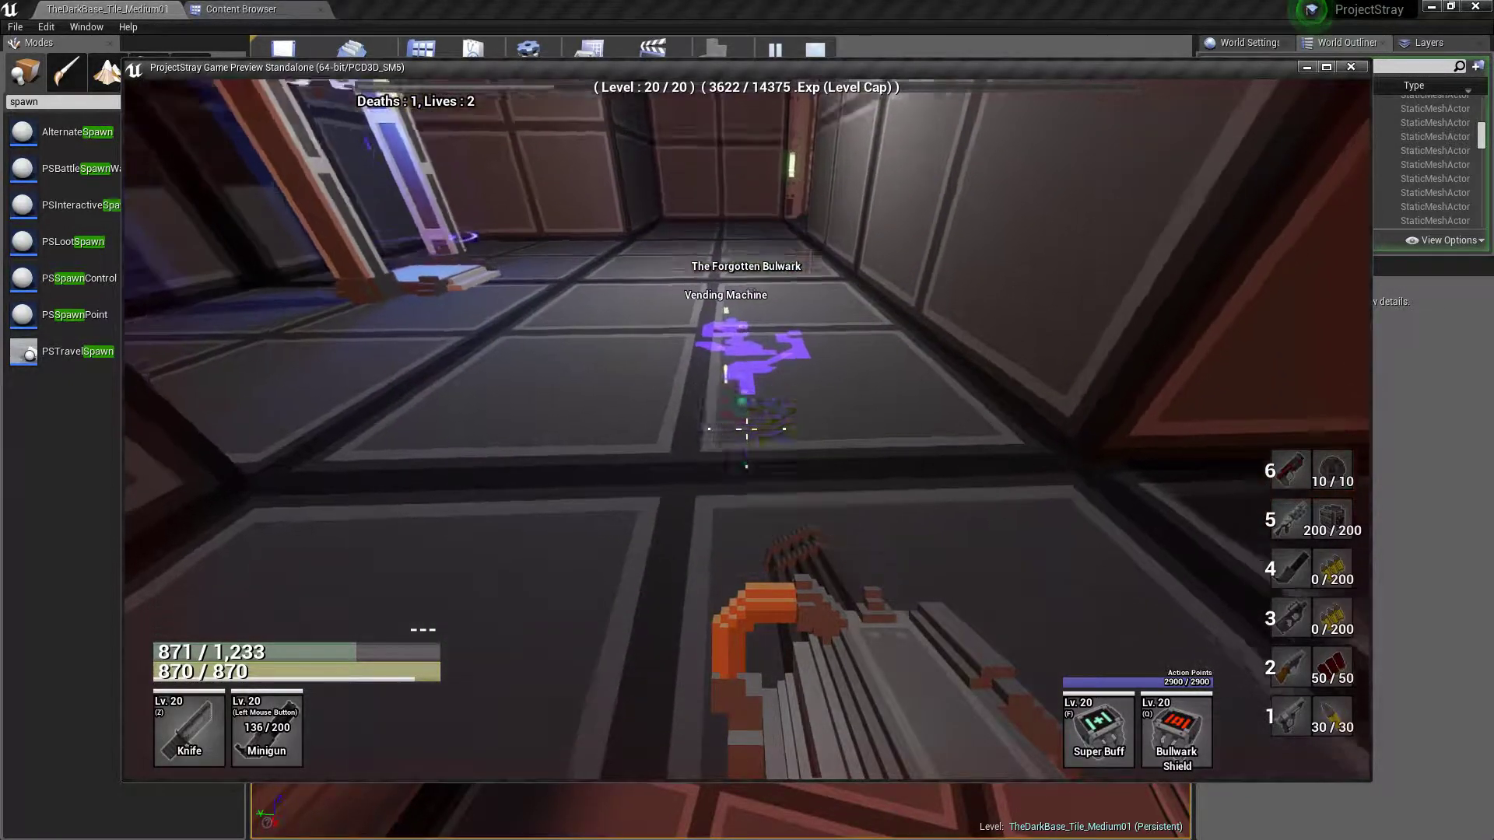
key(w)
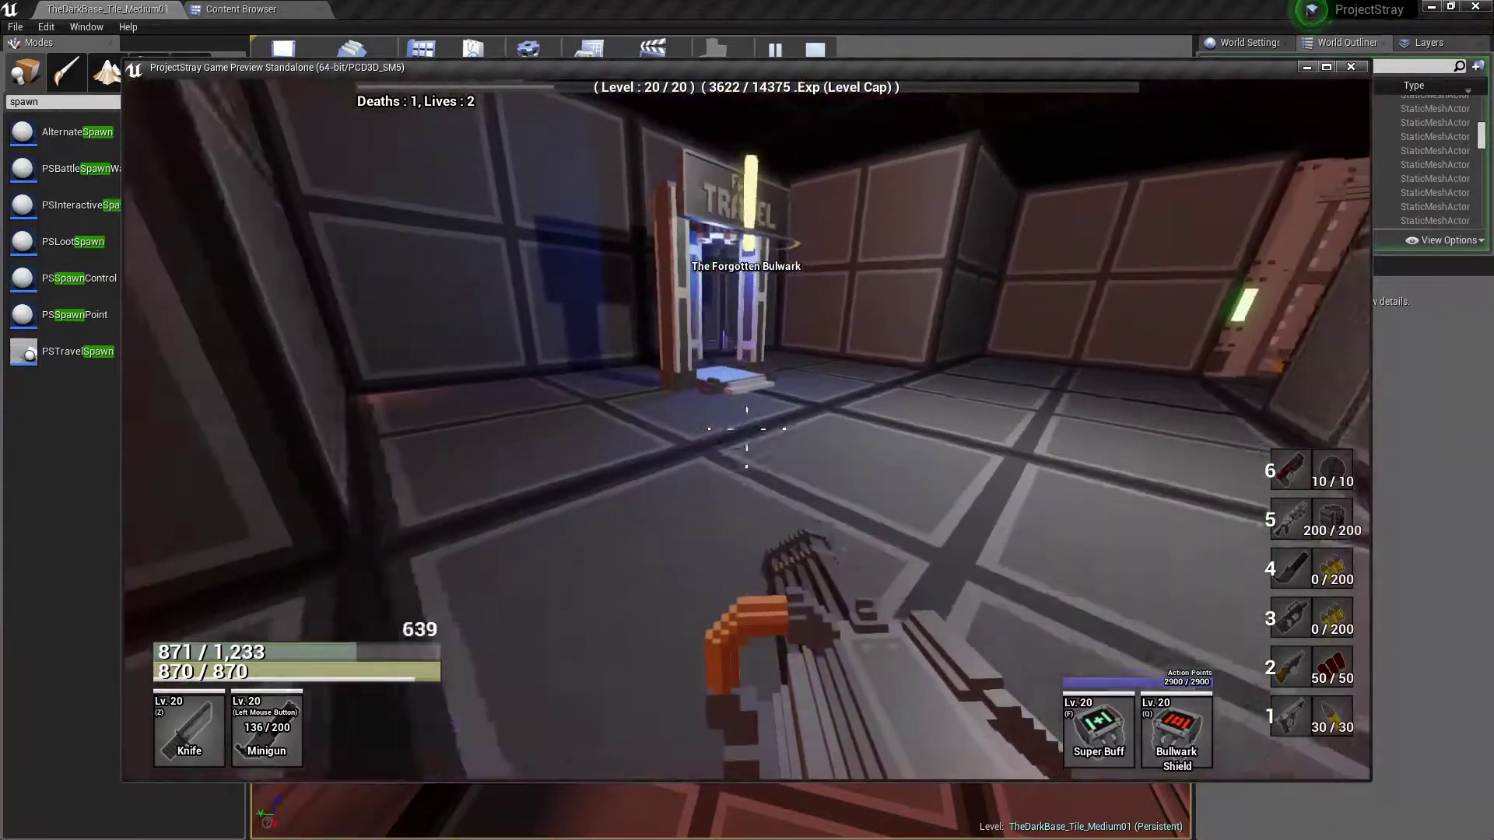
key(w)
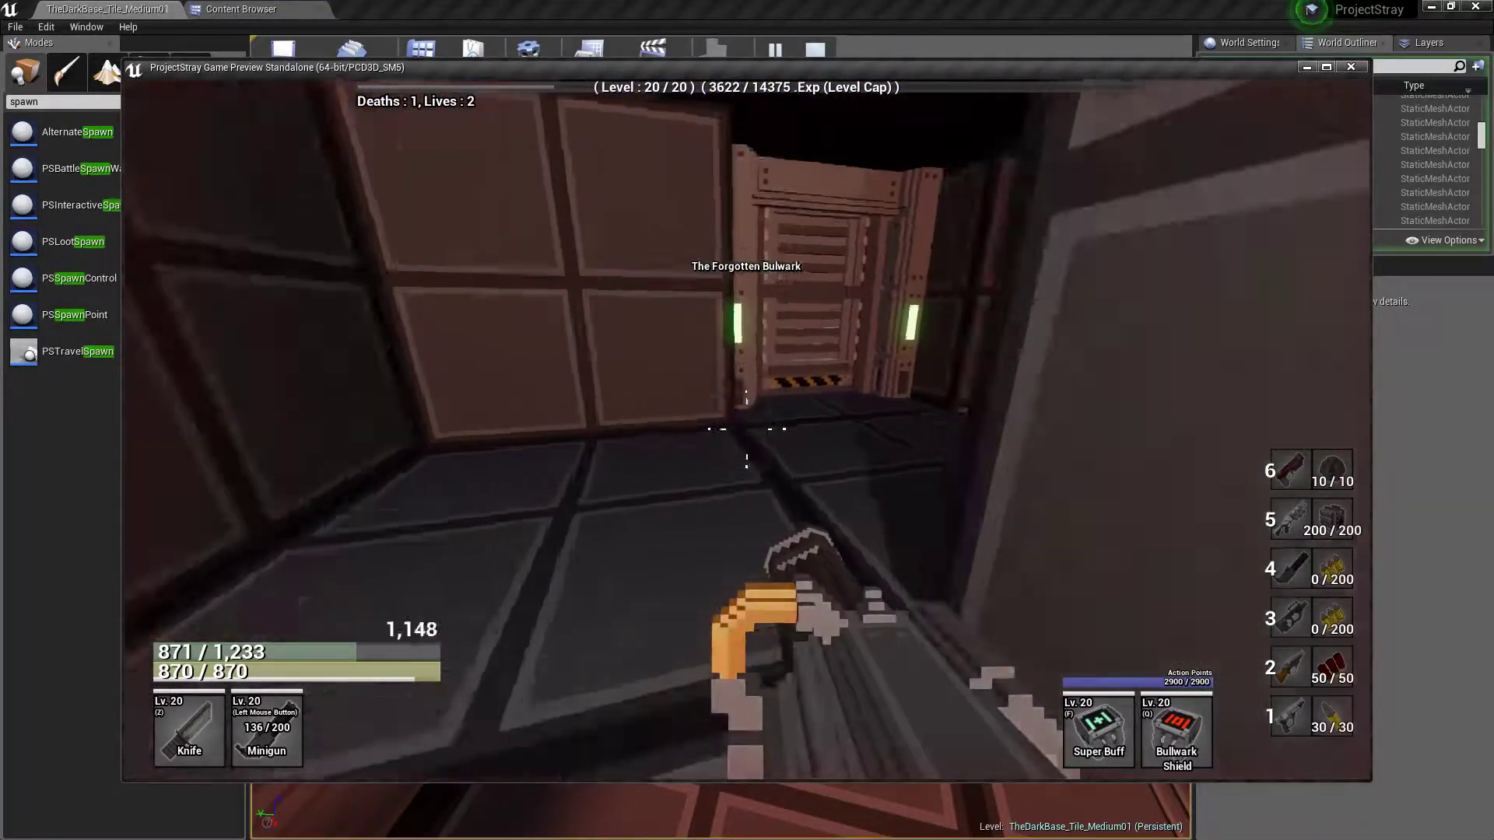
Review the level exit and activation log in the in-game console
key(grave)
key(grave)
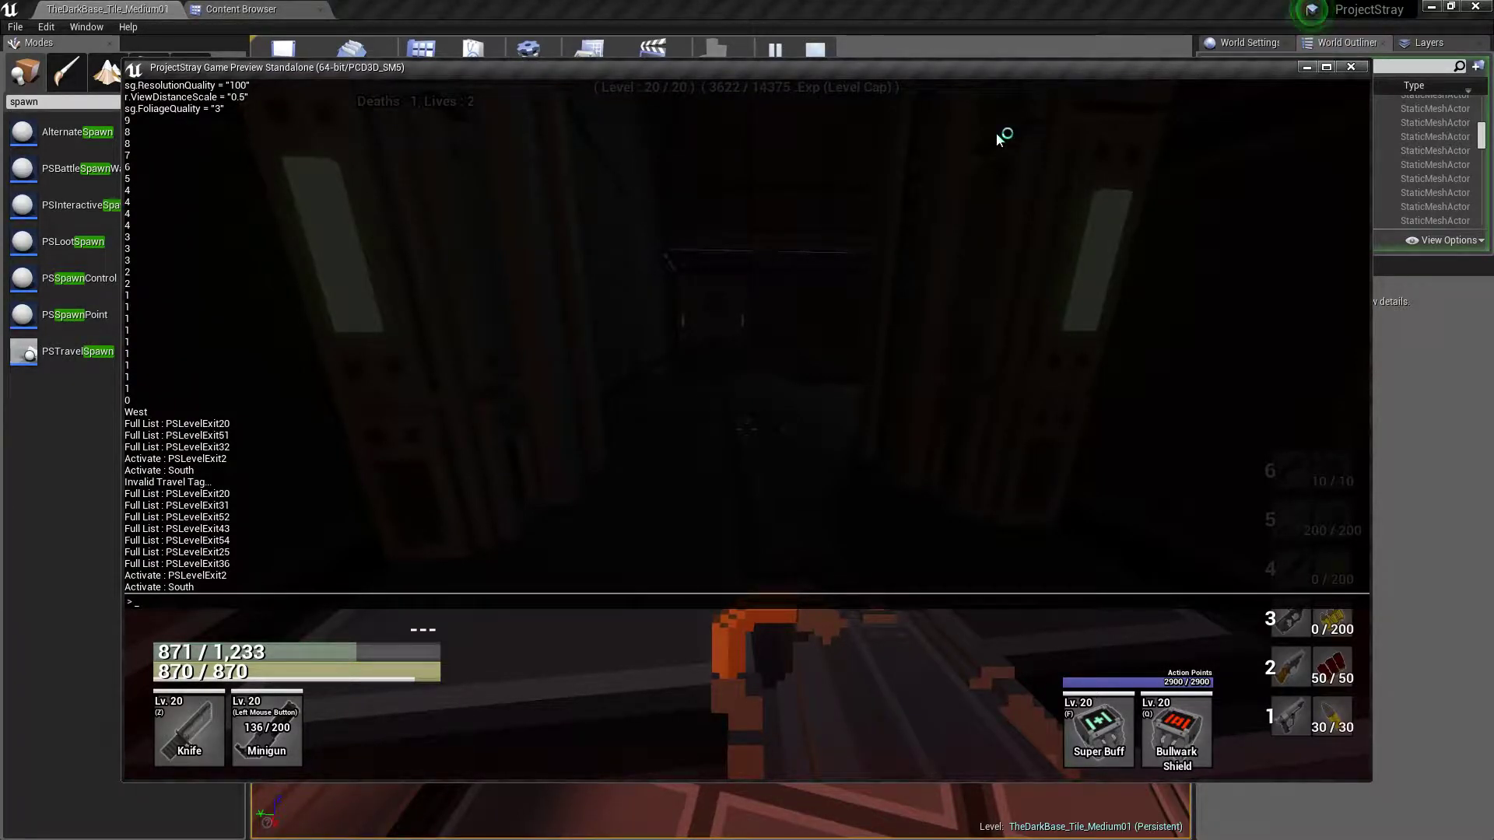
key(grave)
Cross the large hall, jump past the barriers and crates, and enter the door beneath the purple-lit walkway
key(w)
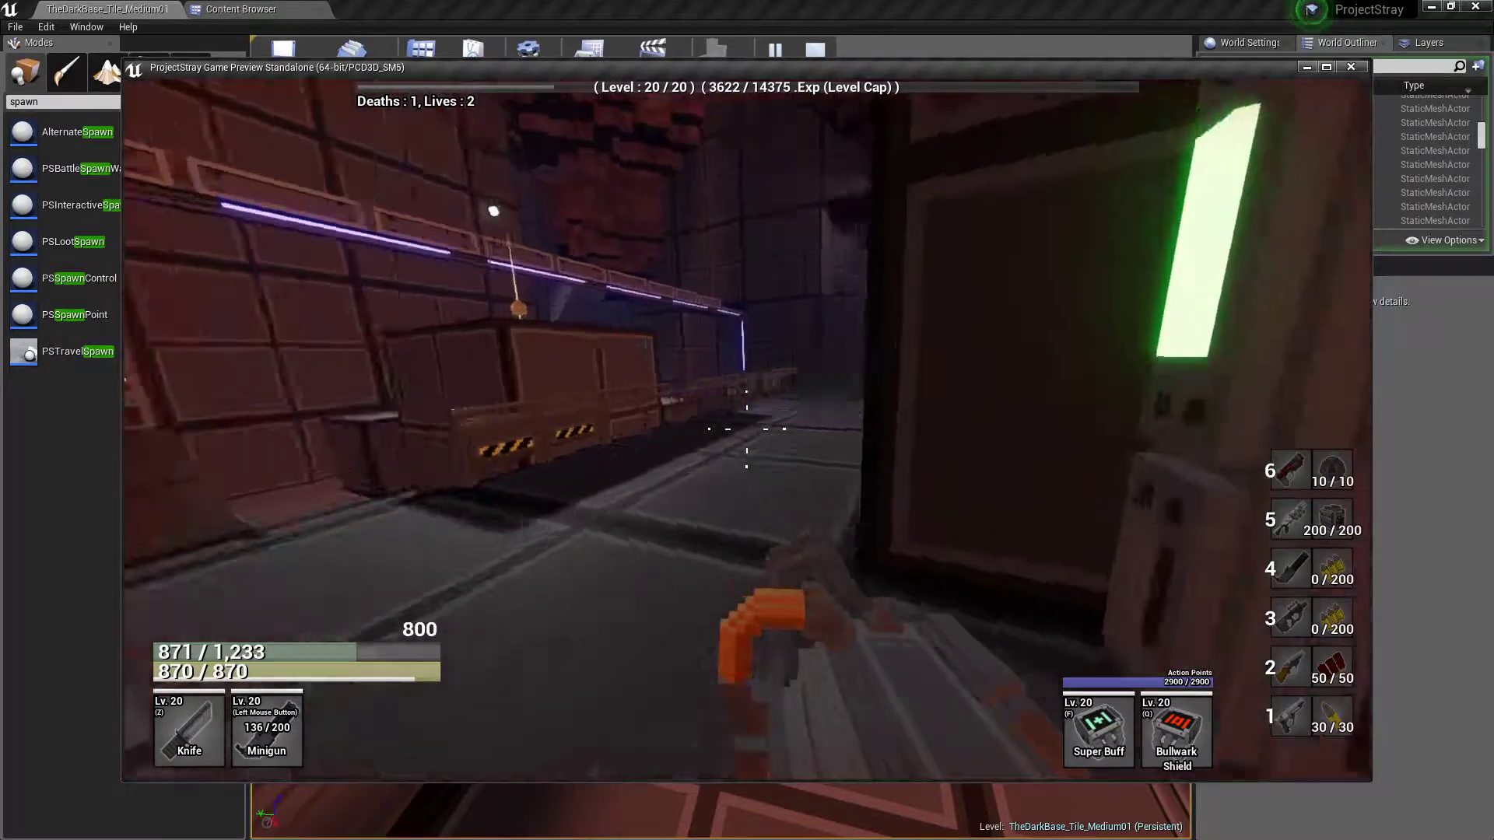
key(w)
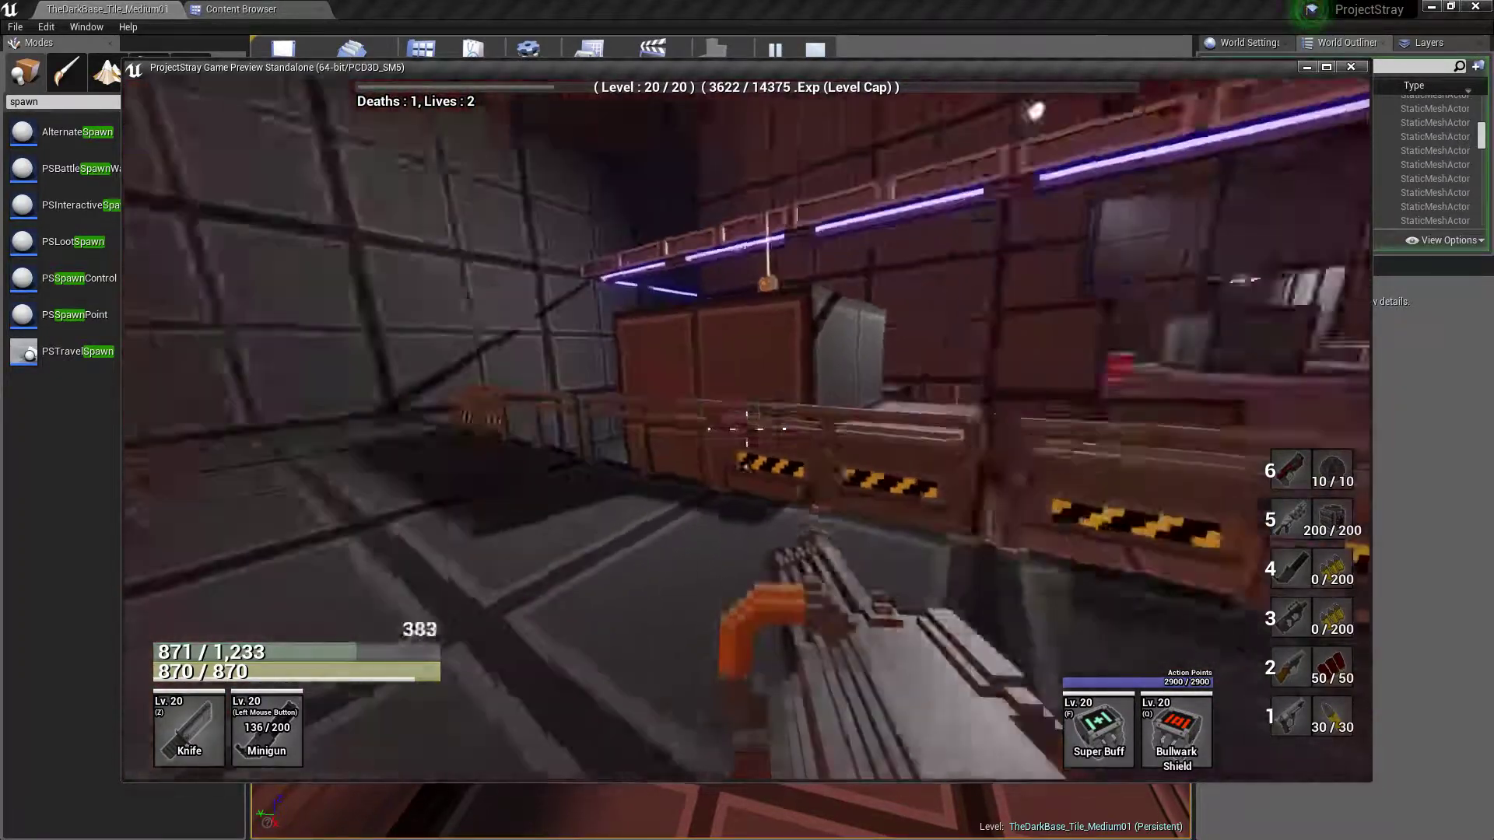
key(w)
key(space)
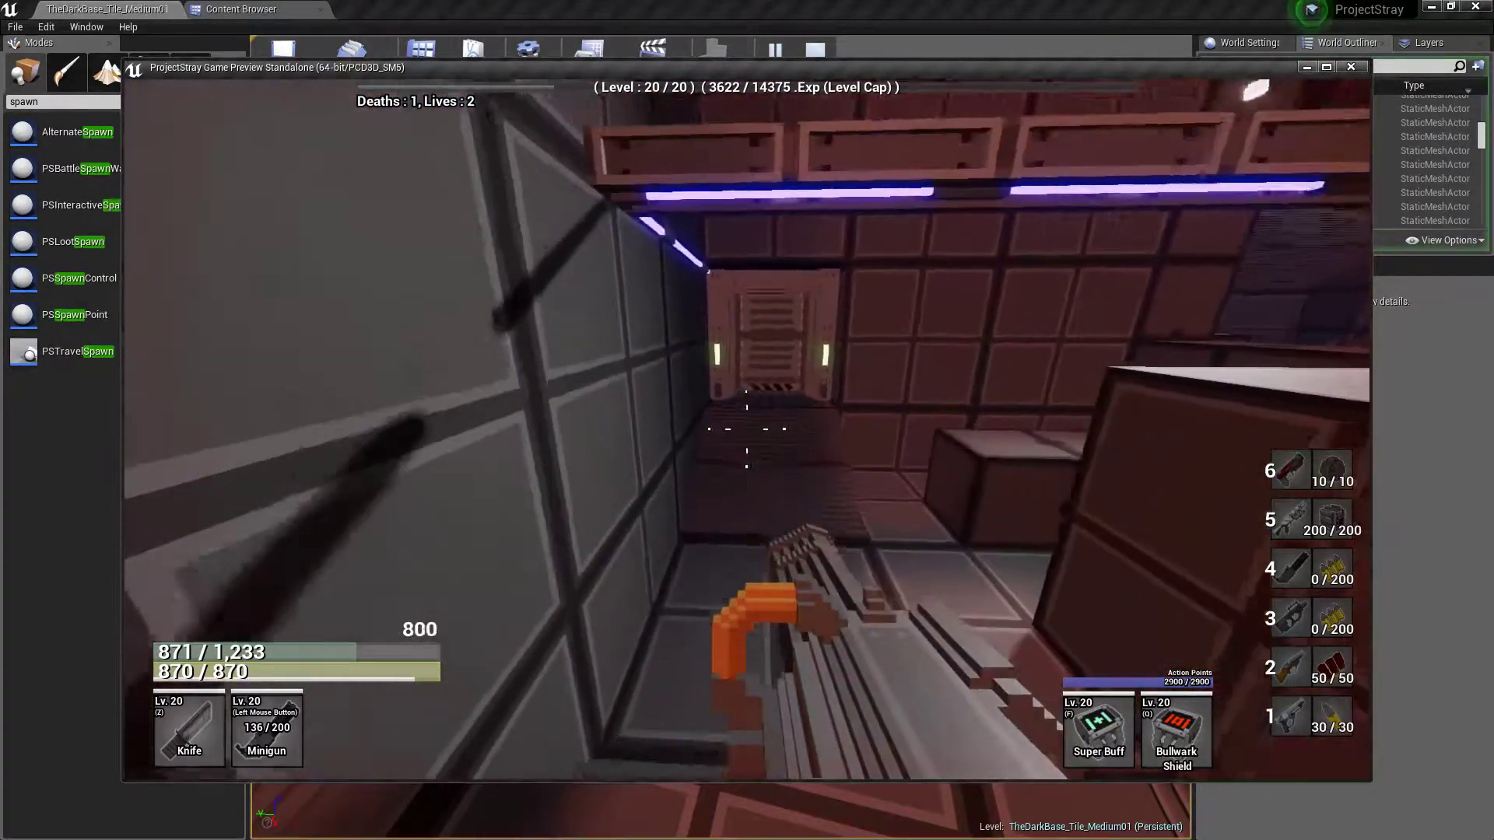
key(w)
key(space)
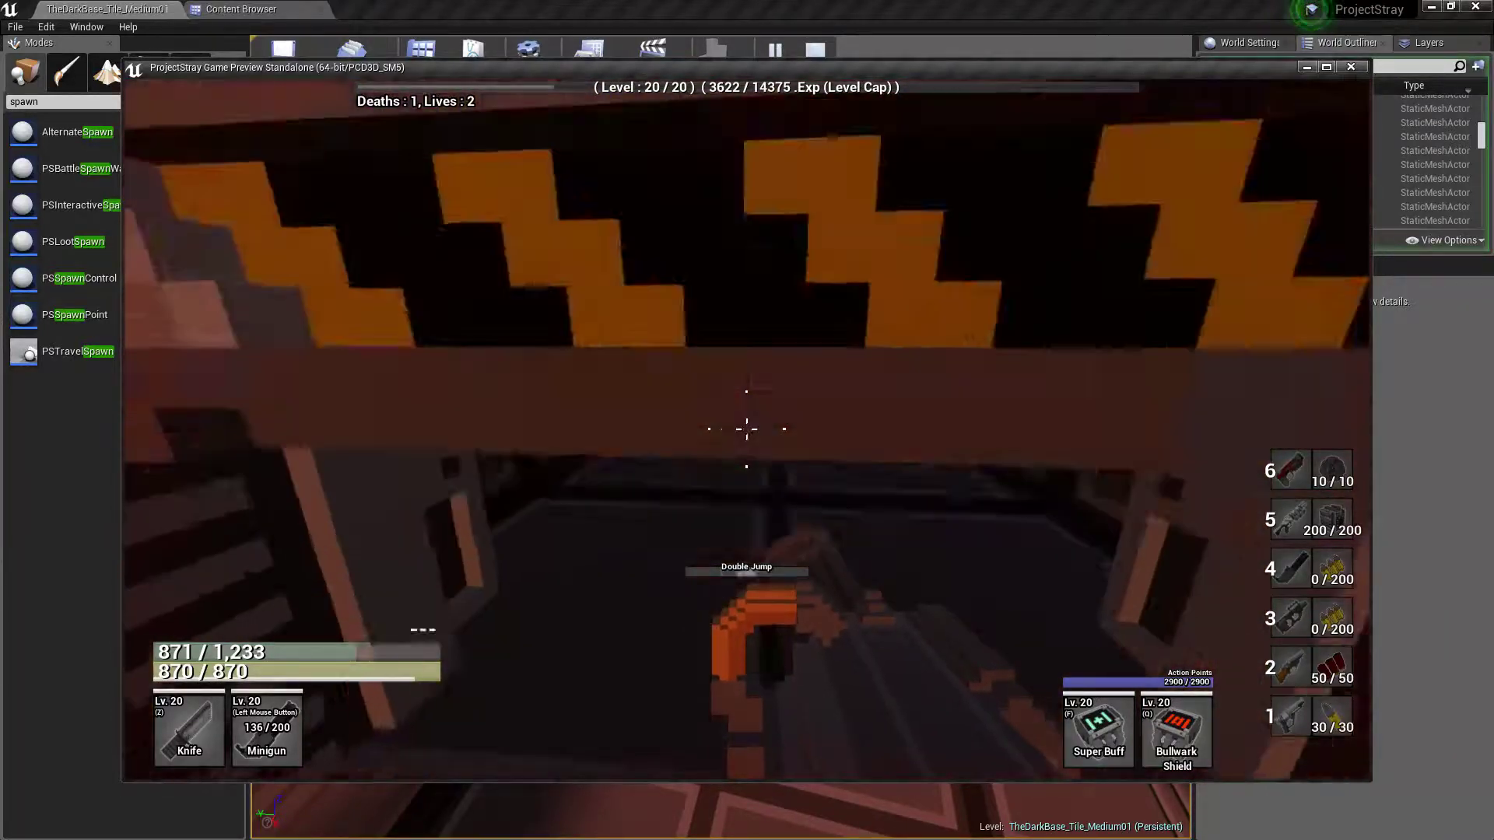
Loot the Large Loot Cache in the red-lit room, go through the adjacent green-lit door, and loot the chest beyond it
key(w)
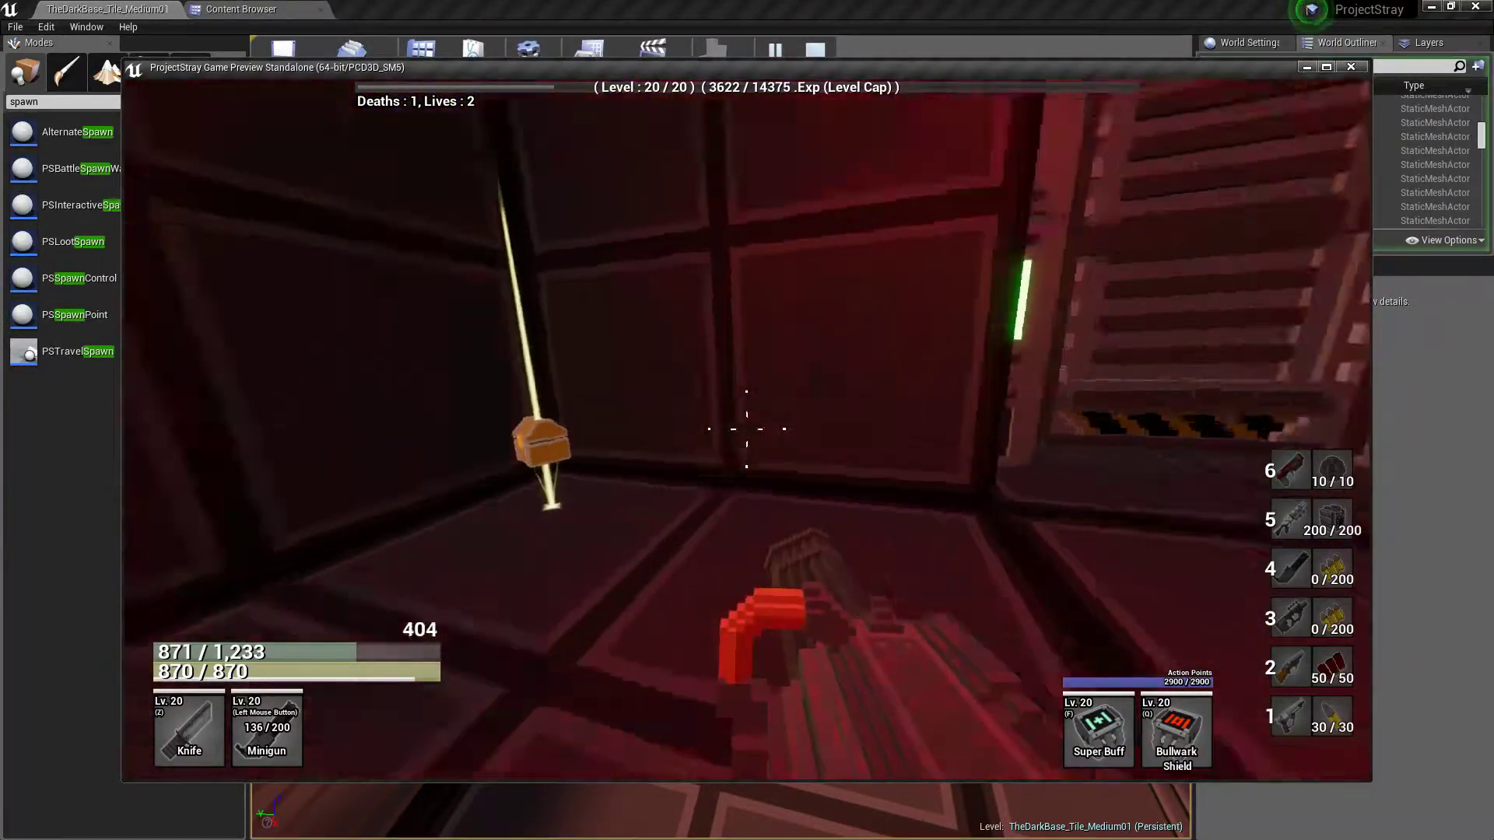
key(w)
key(e)
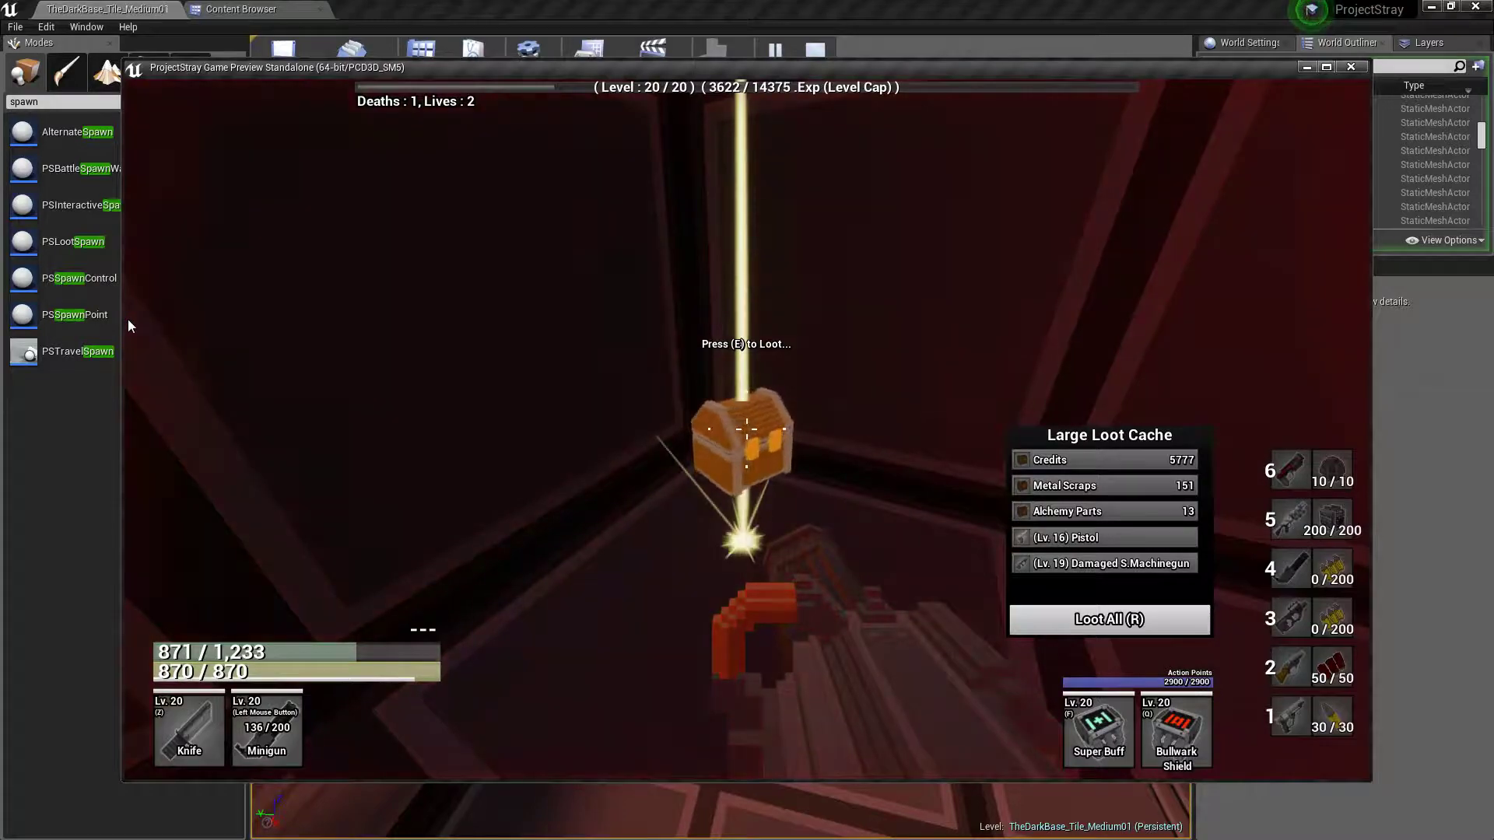
key(w)
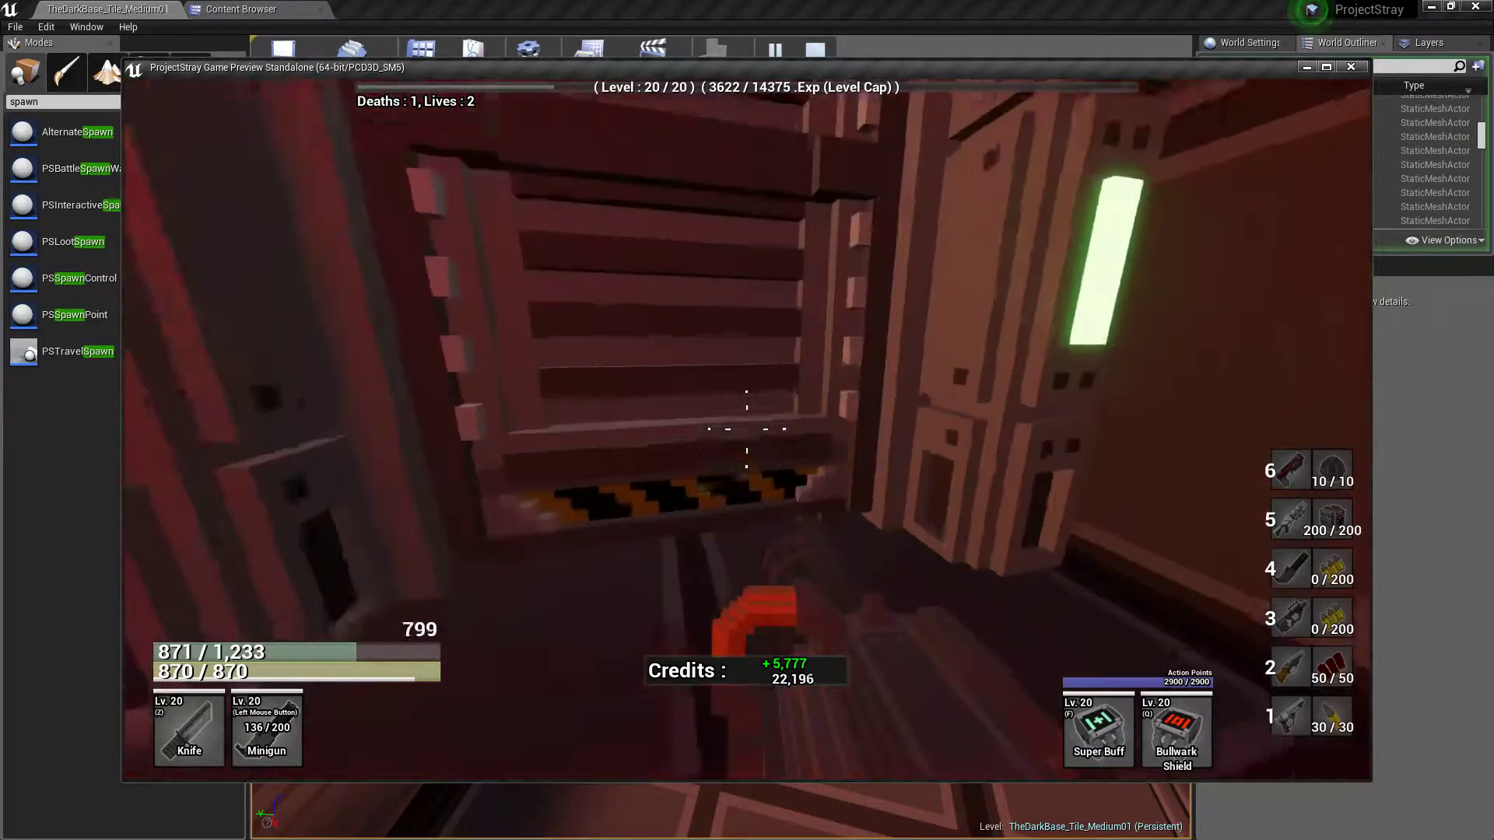
key(w)
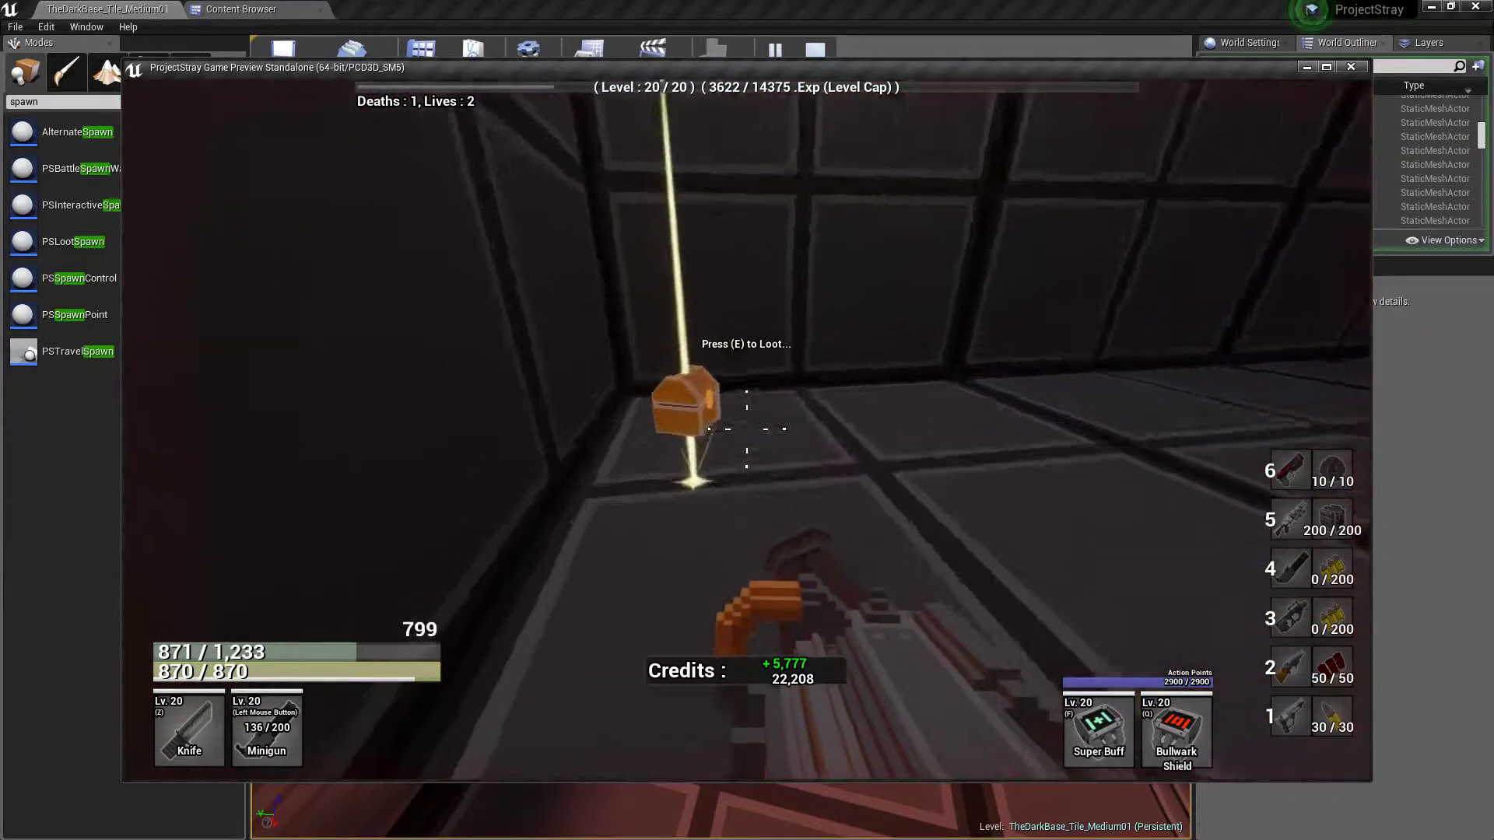
key(e)
key(r)
Run down the dark corridor and across the railed walkway, and enter the green-lit door along the hall's side wall
key(w)
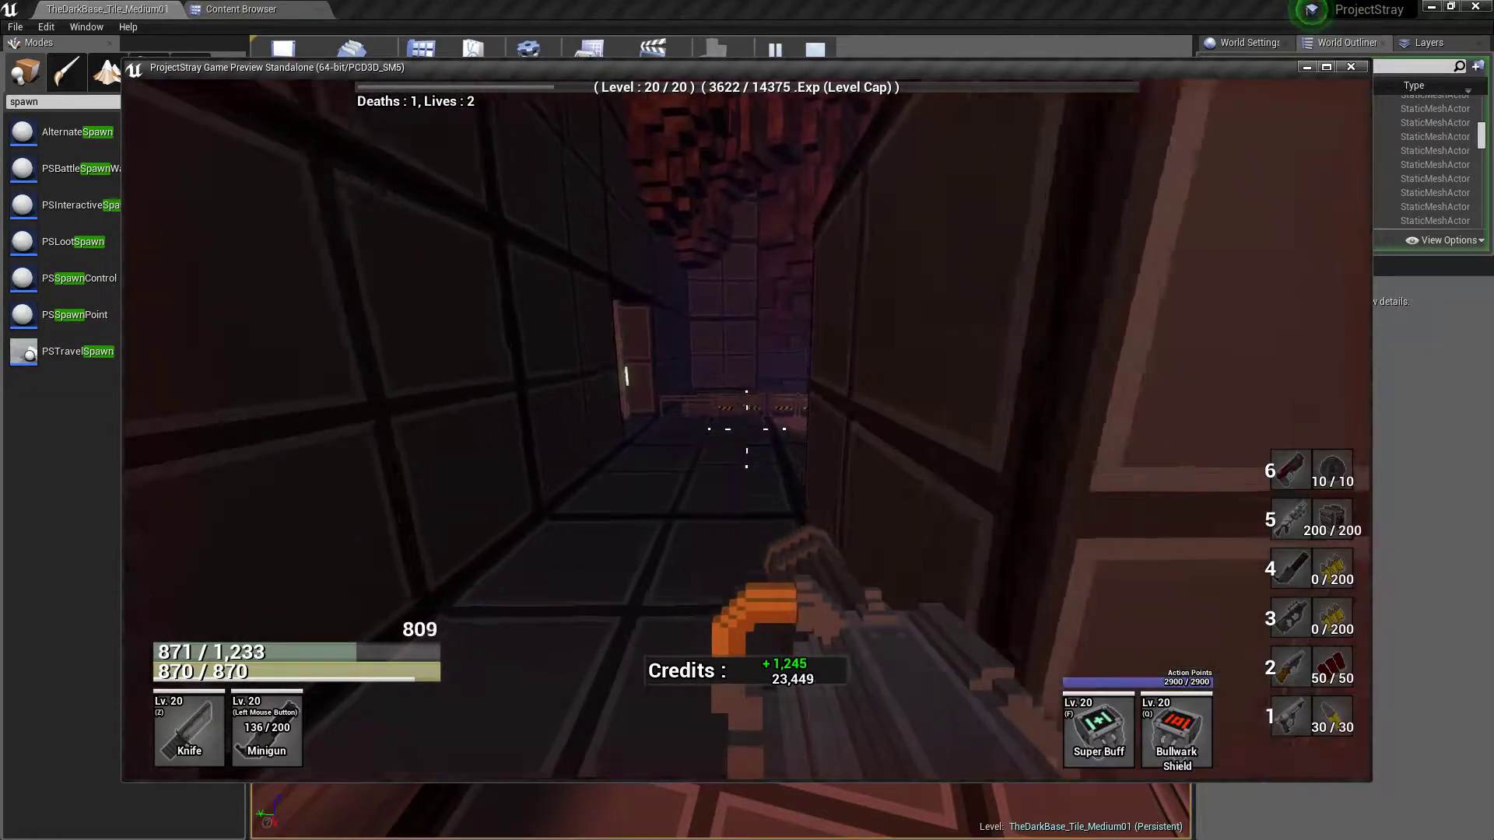
key(w)
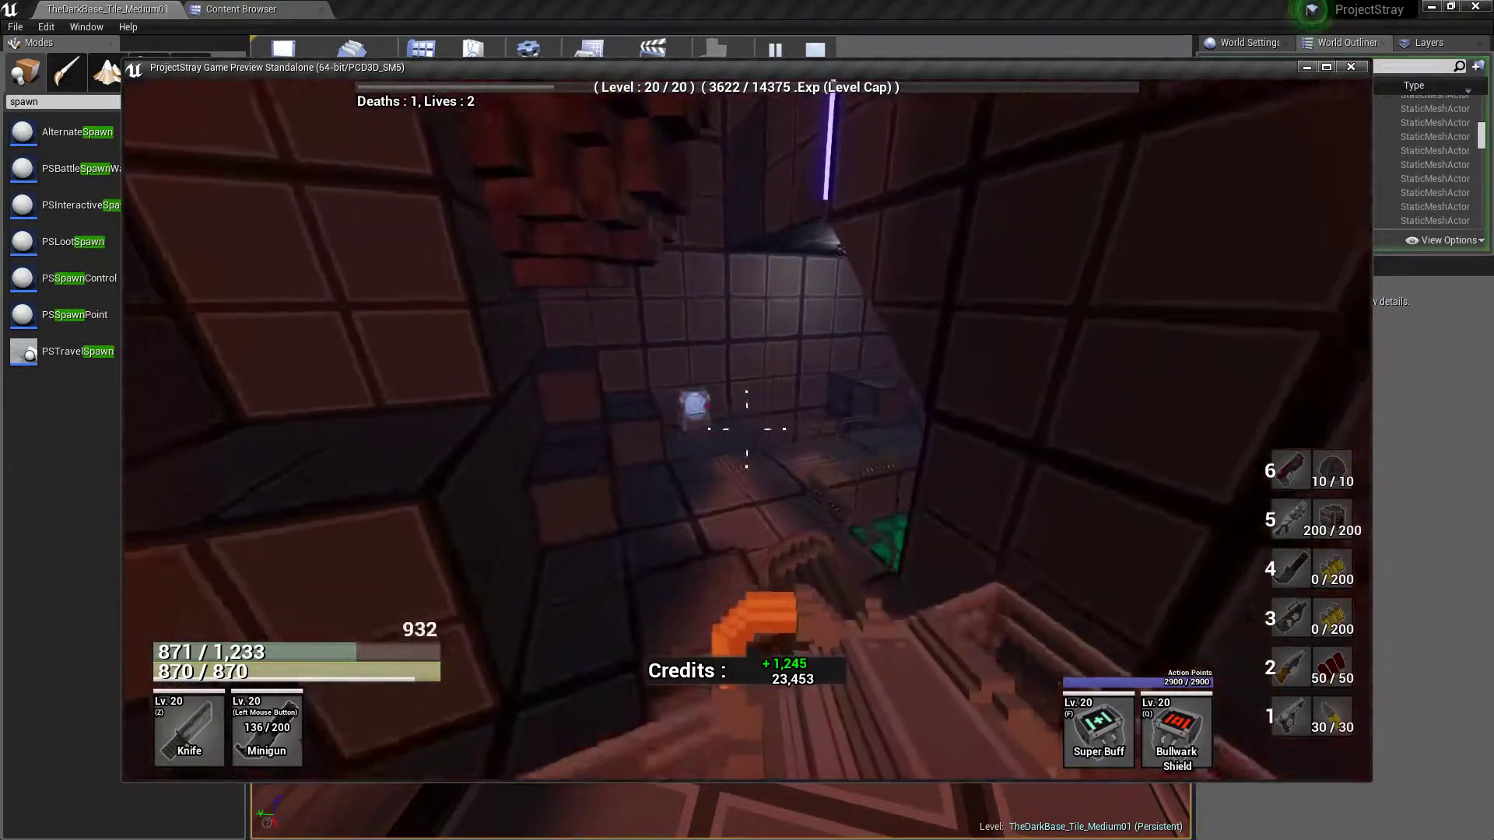
key(w)
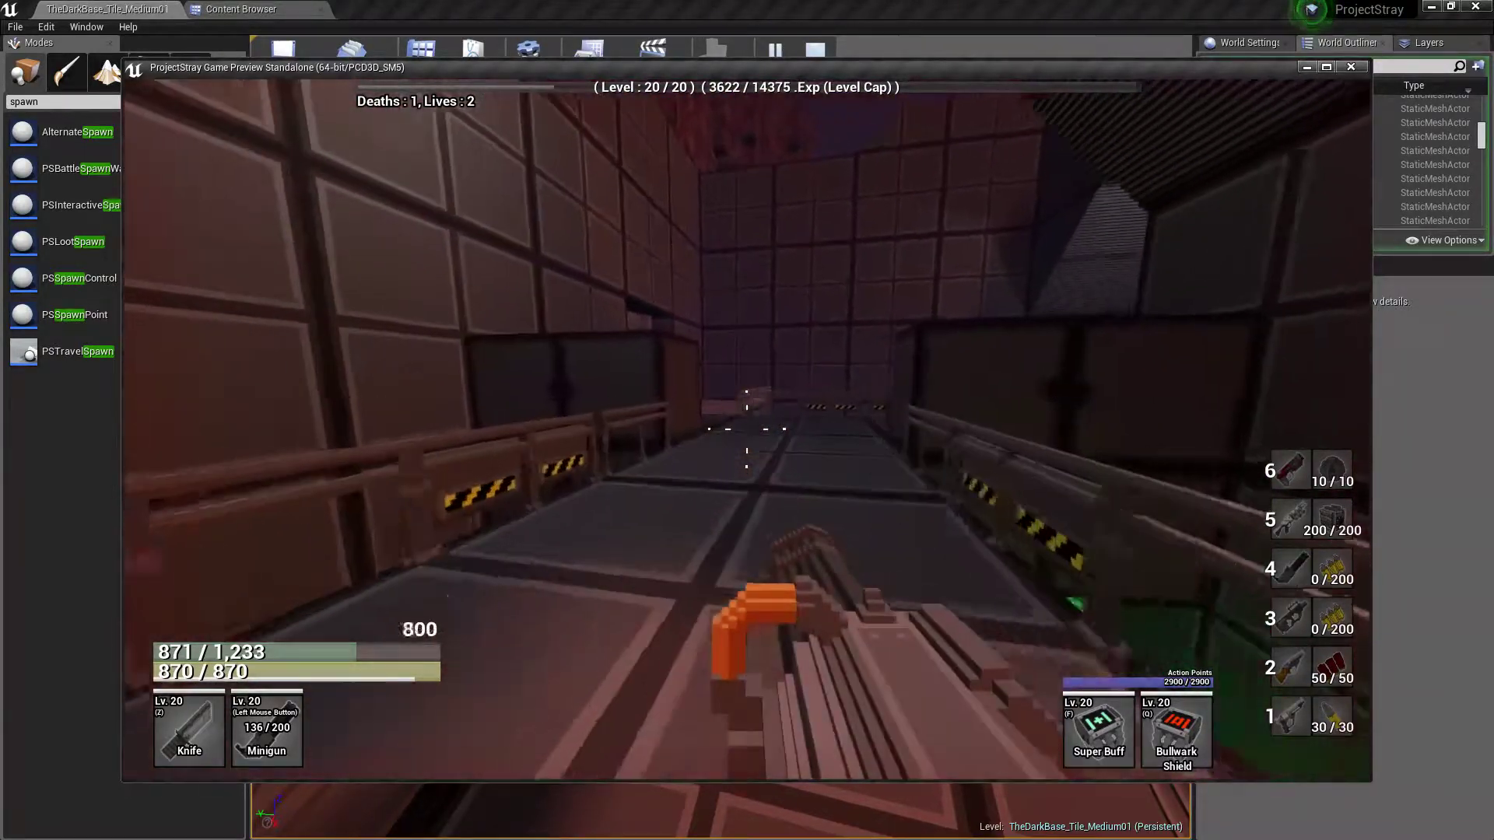
key(w)
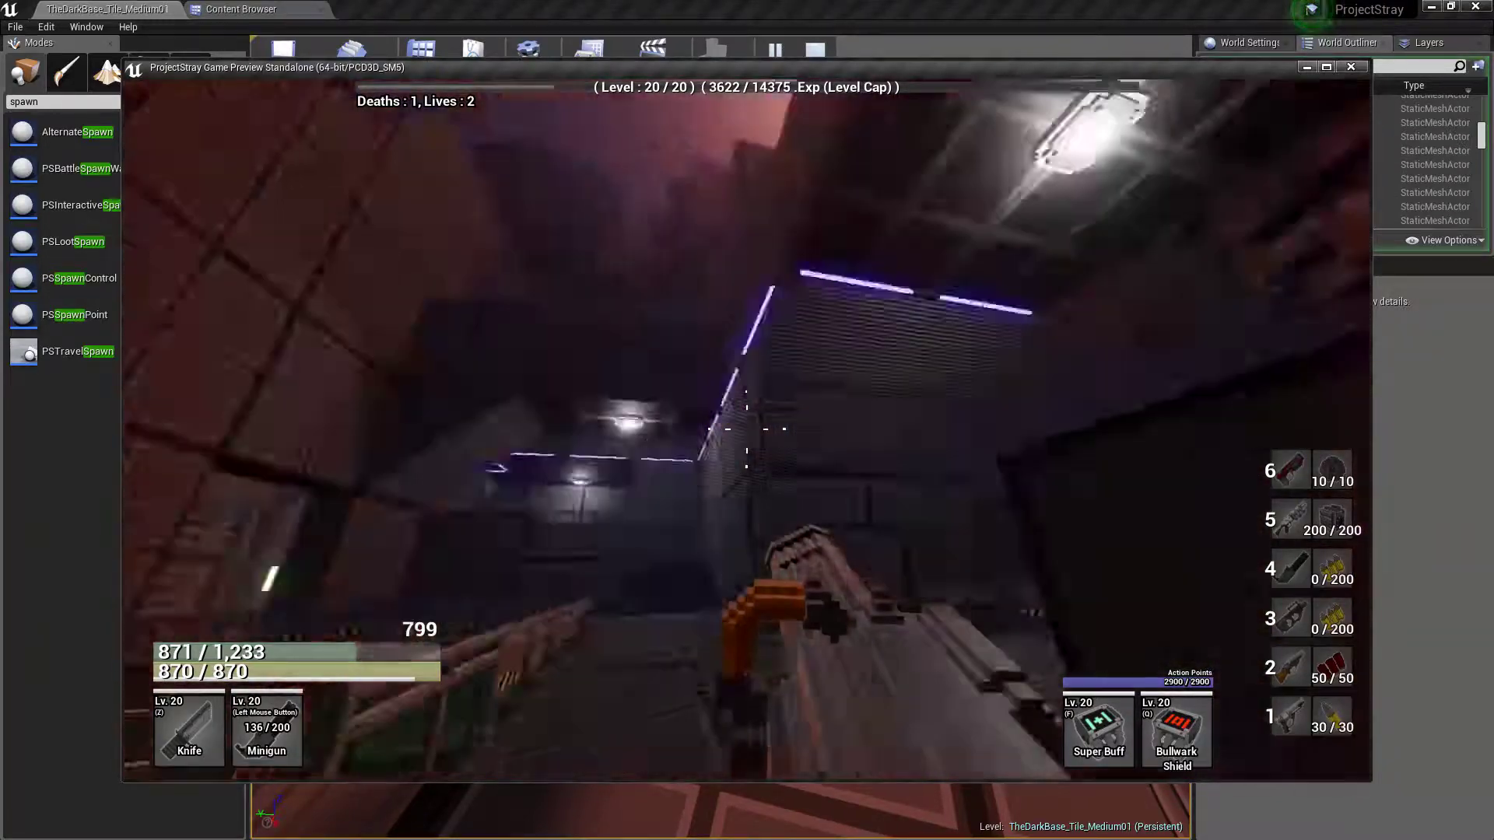
key(w)
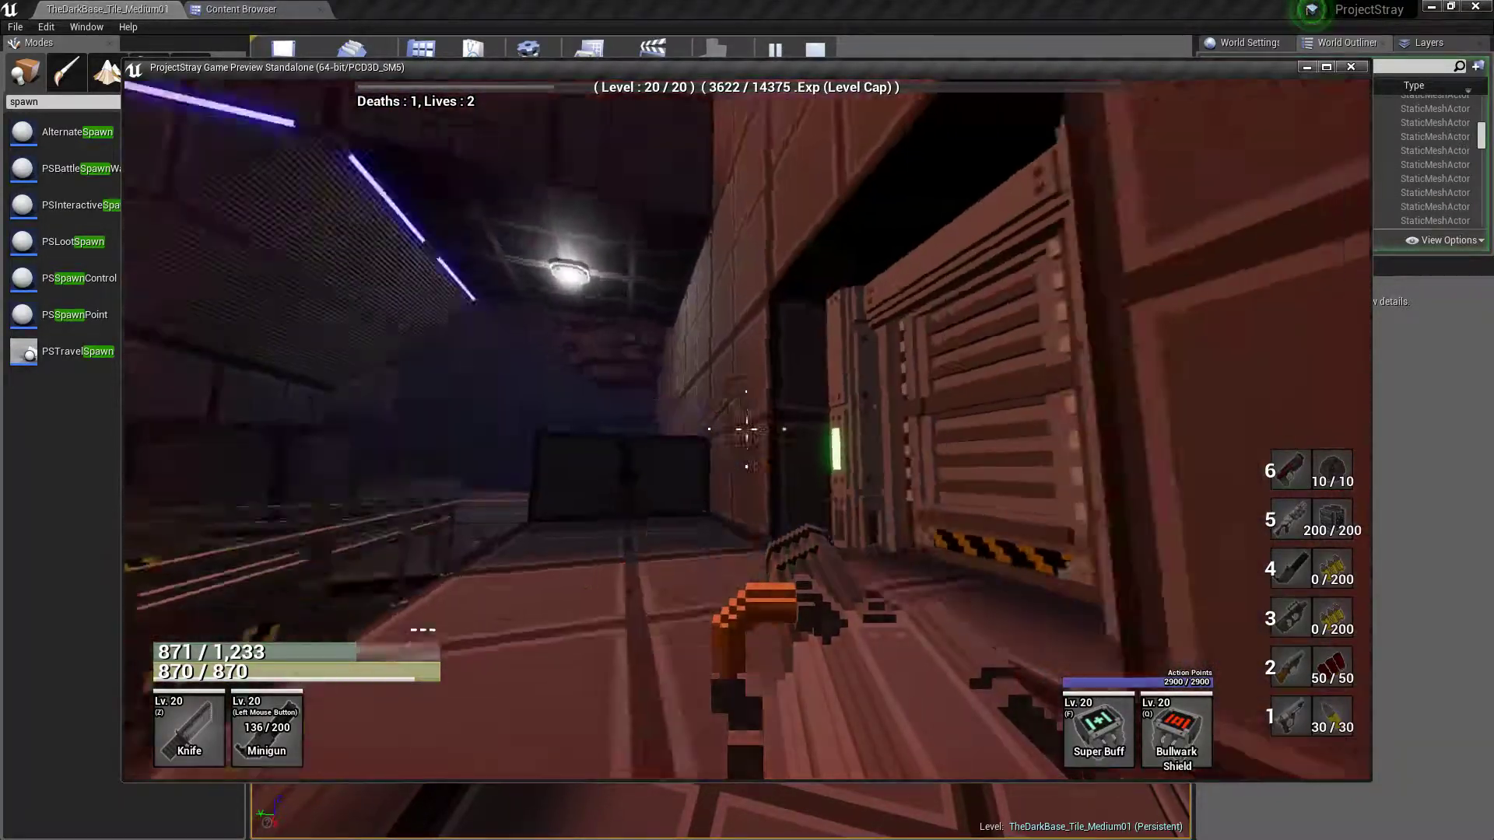
key(w)
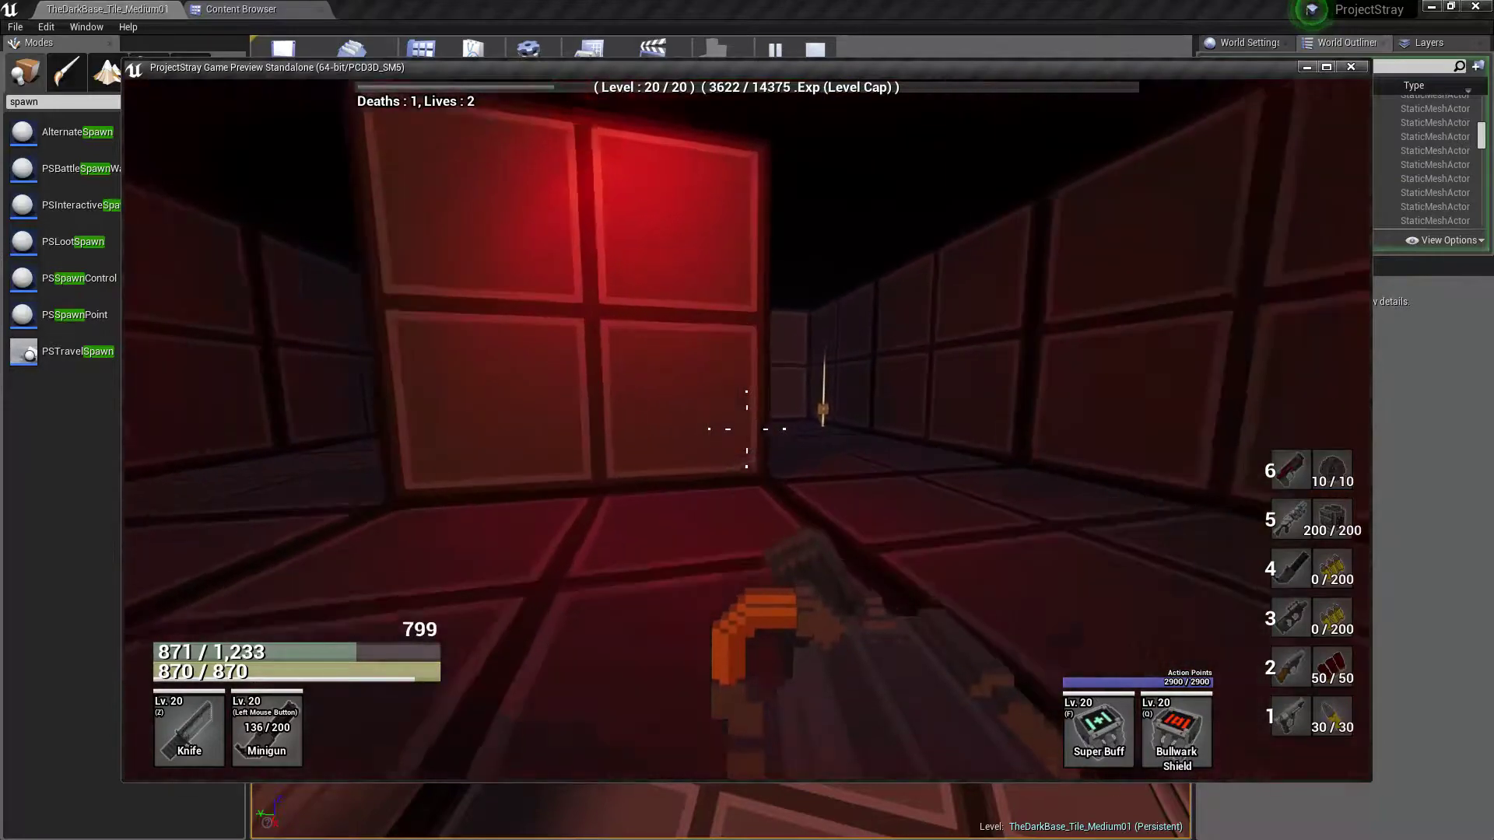
Loot the Medium Loot Cache near the Exit door and return through the red-lit corridor
key(w)
key(e)
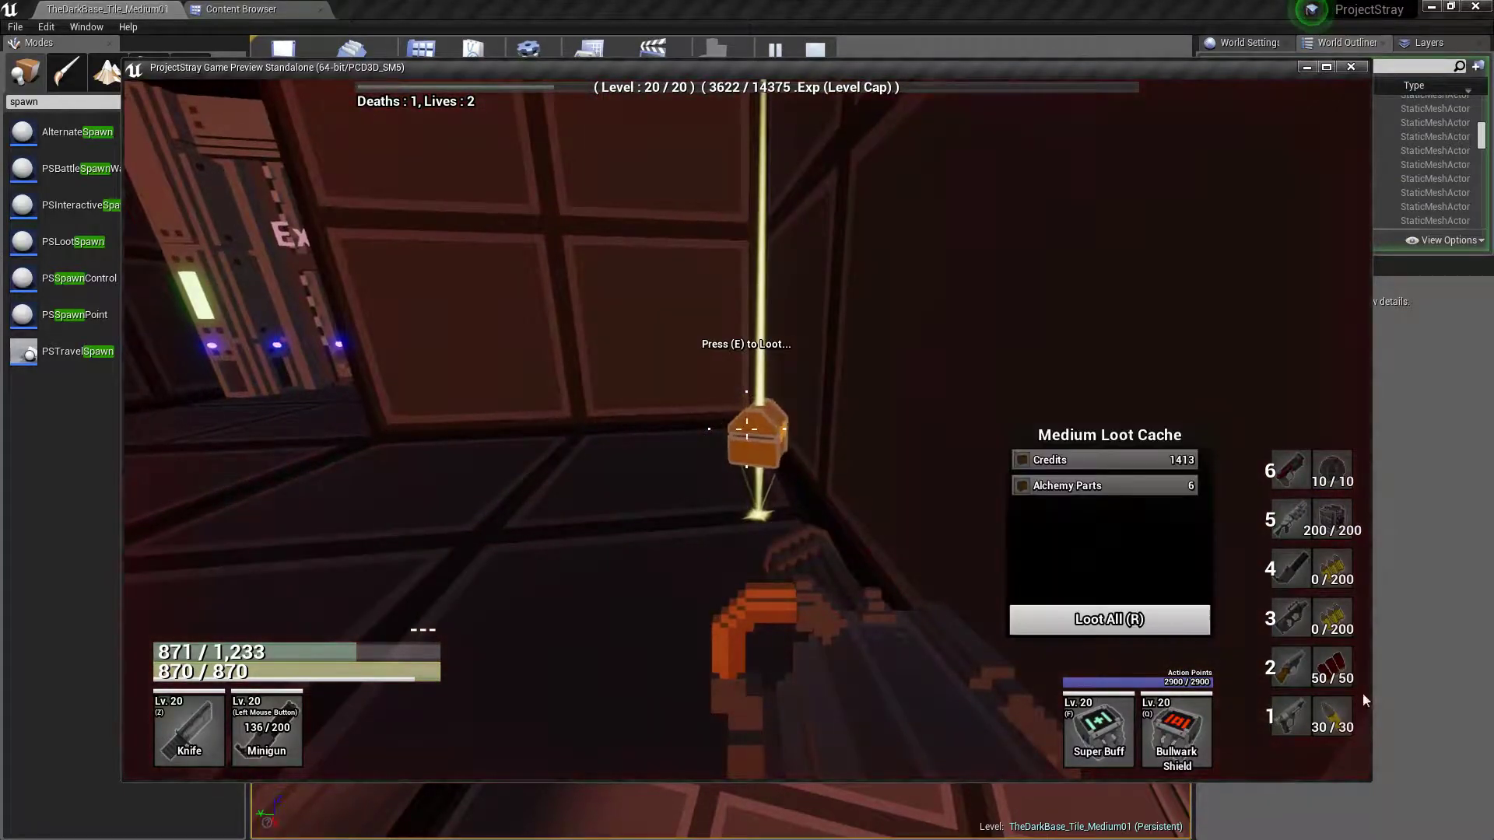
key(e)
key(w)
key(w)
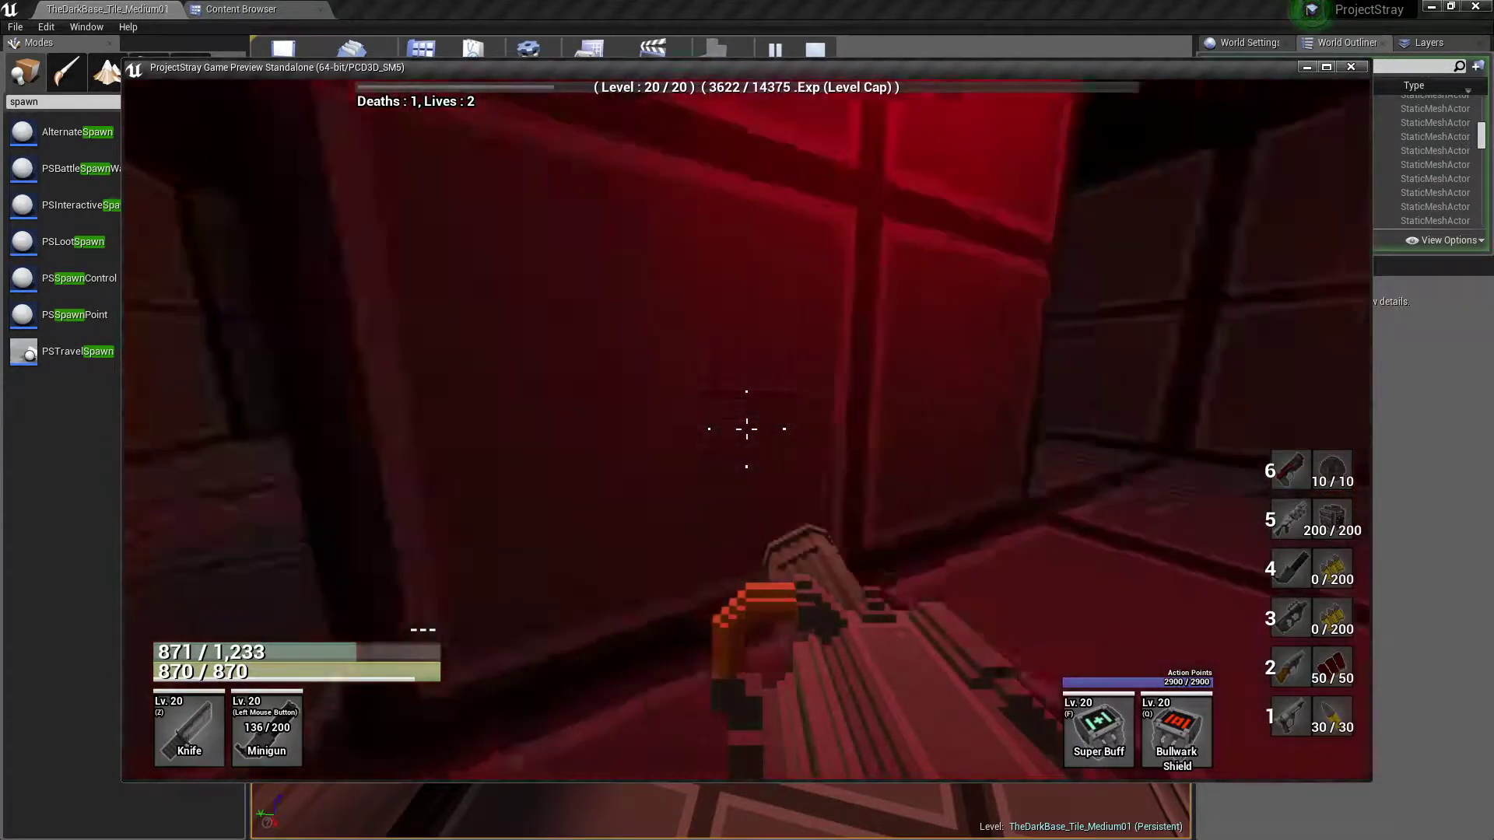
key(w)
Go back into the large hall and double-jump along the railed walkway toward the door flanked by two green lights
key(w)
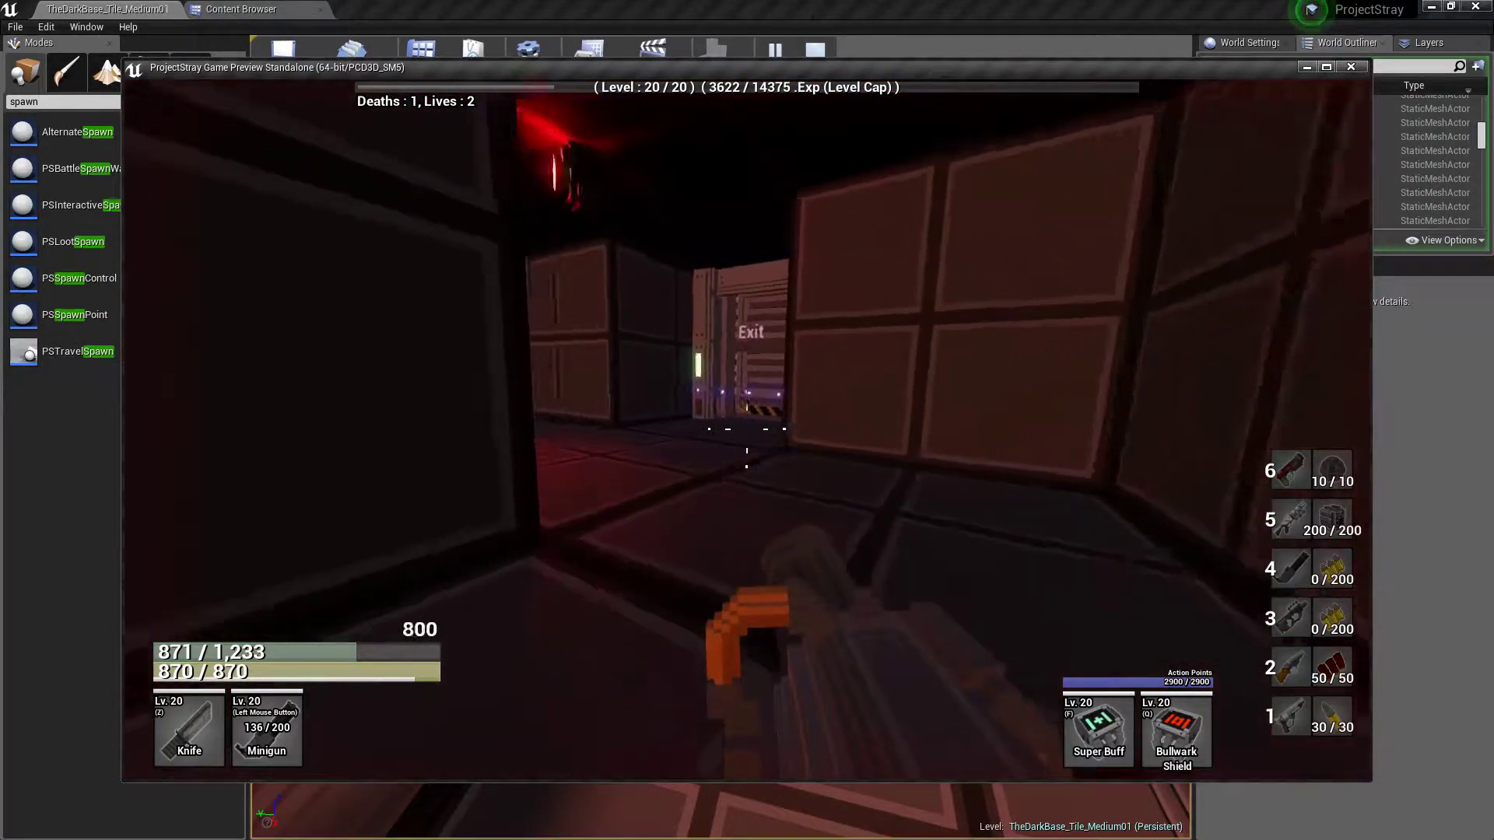
key(w)
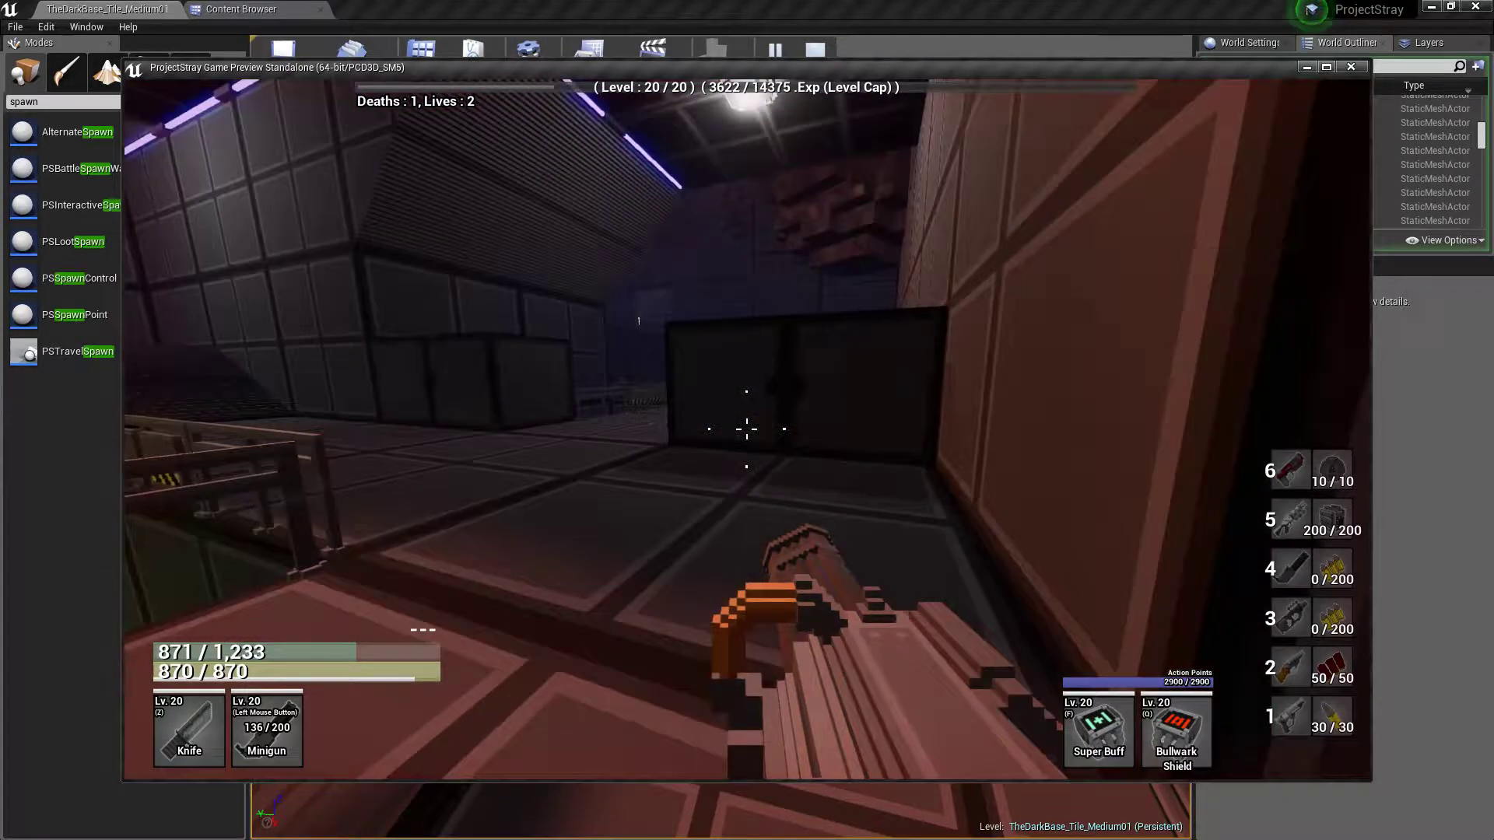
key(w)
key(space)
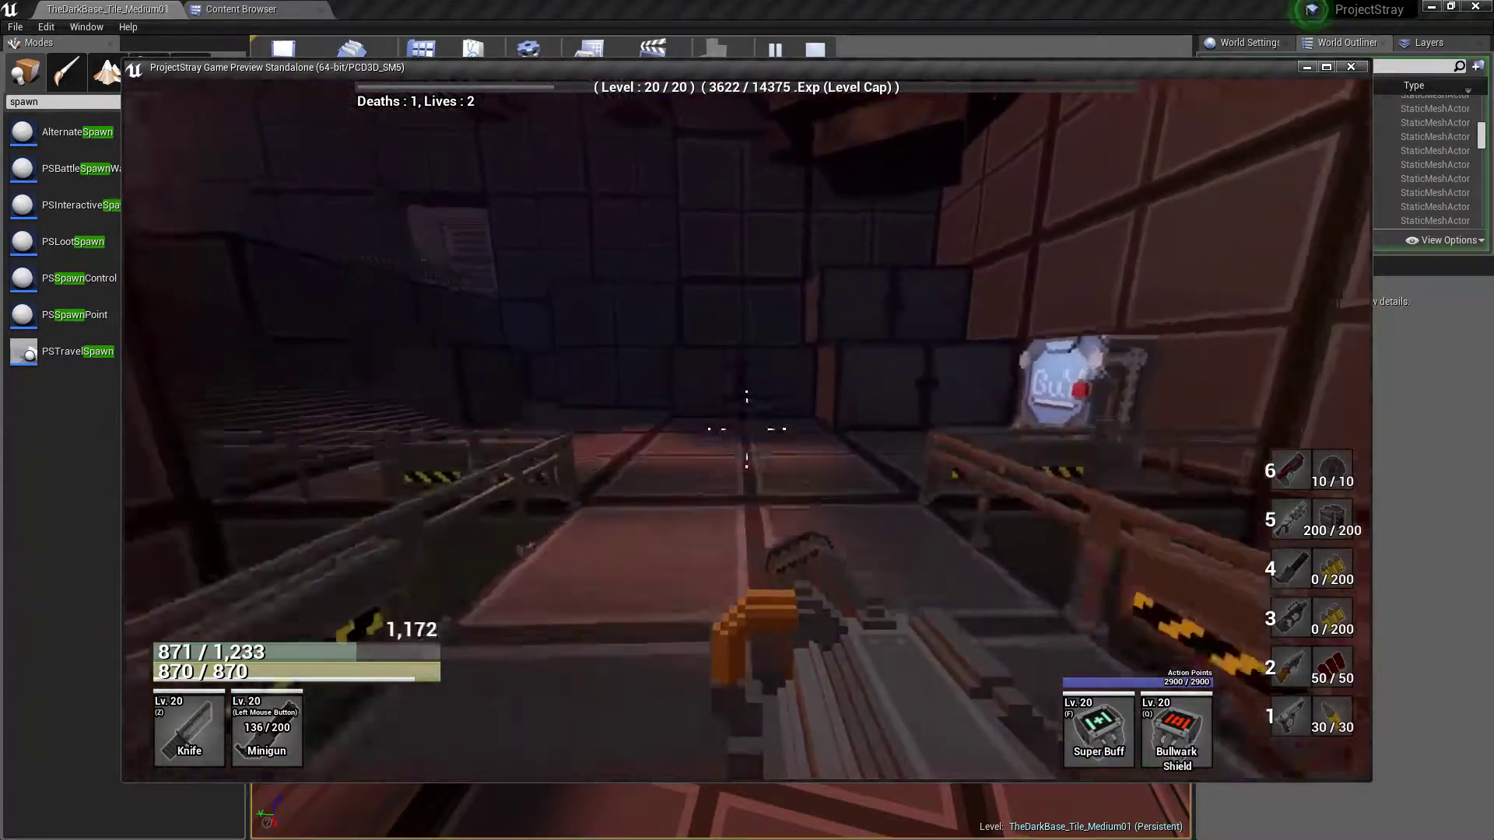
key(space)
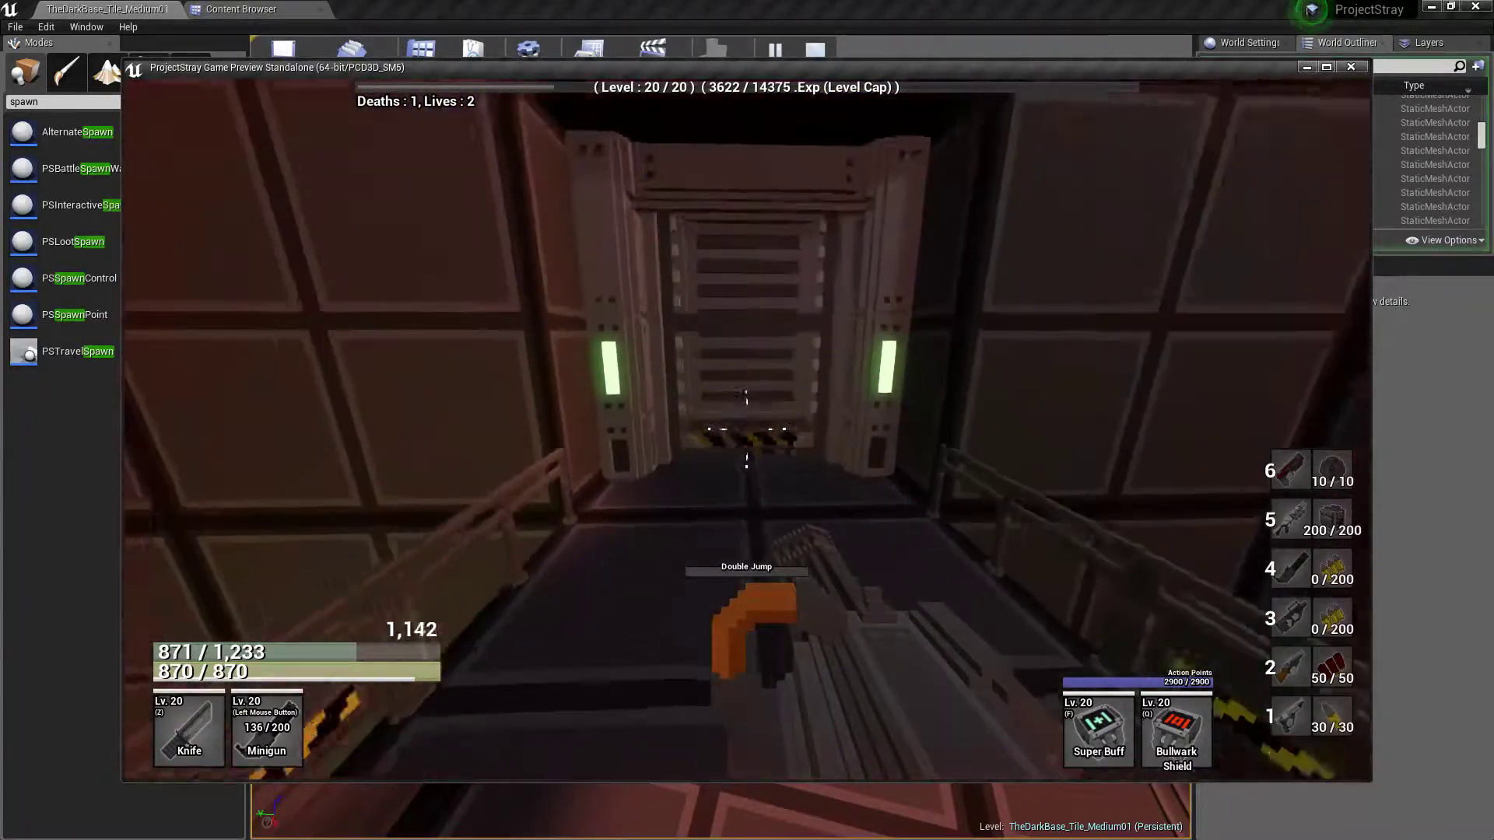
key(w)
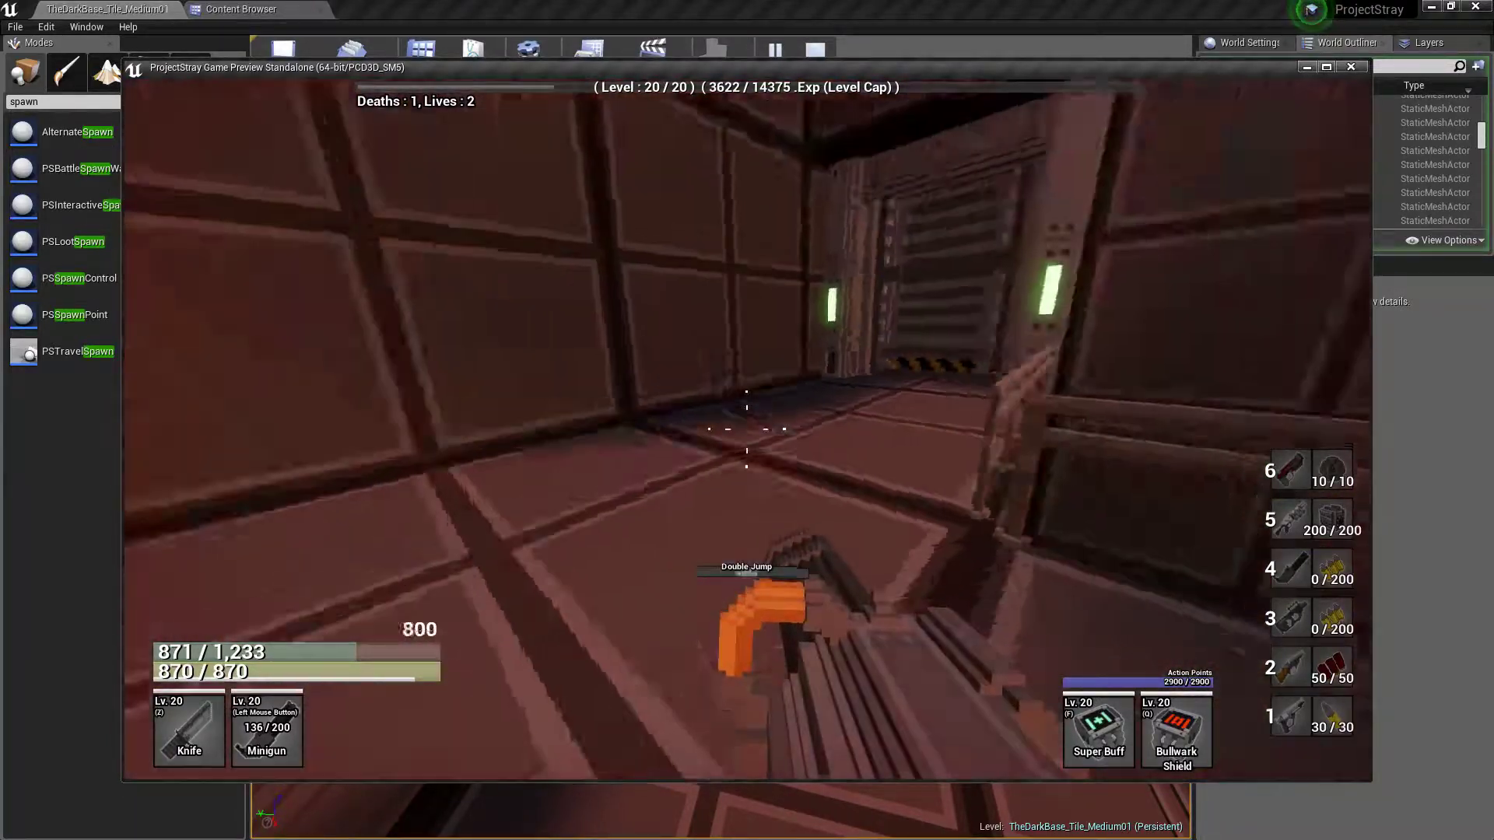
Run along the hall's side wall, double-jump onto the upper level, and explore the area around the stairs
key(w)
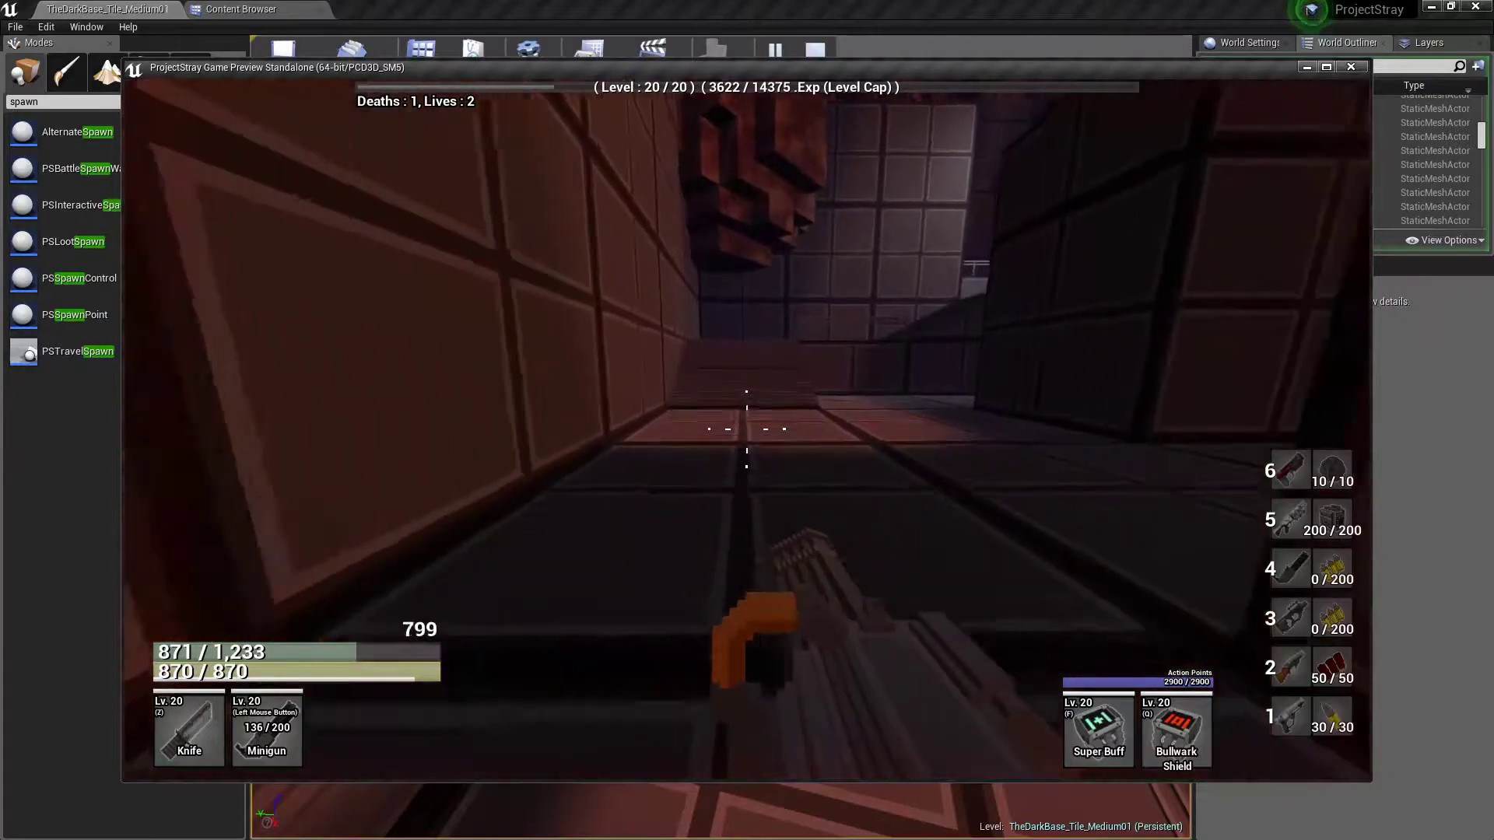
key(space)
key(space)
key(w)
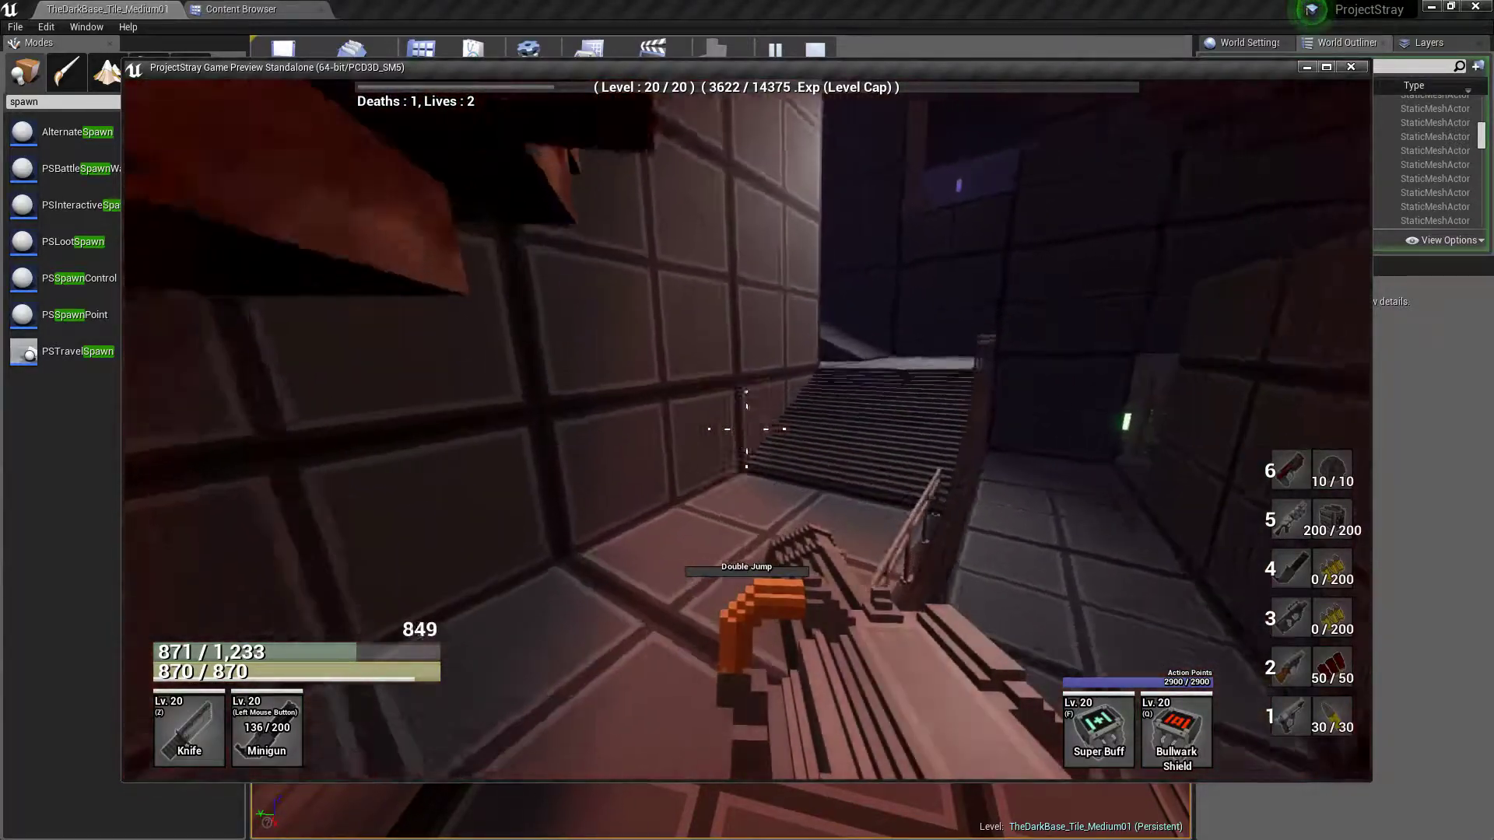
key(w)
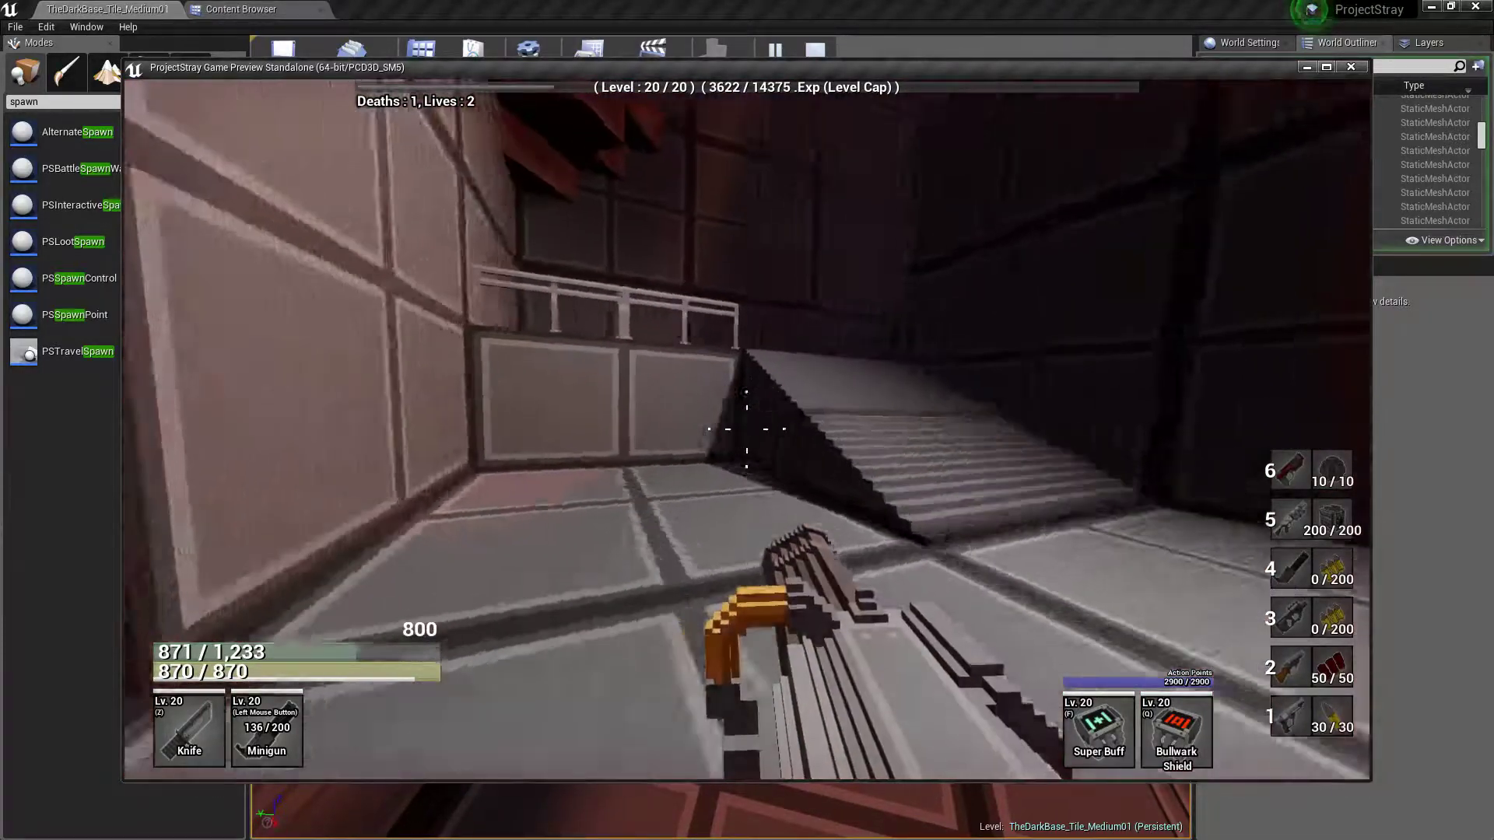
End the playtest and inspect the tile's railed platform, raised ledges and spawn points in the level viewport
key(Escape)
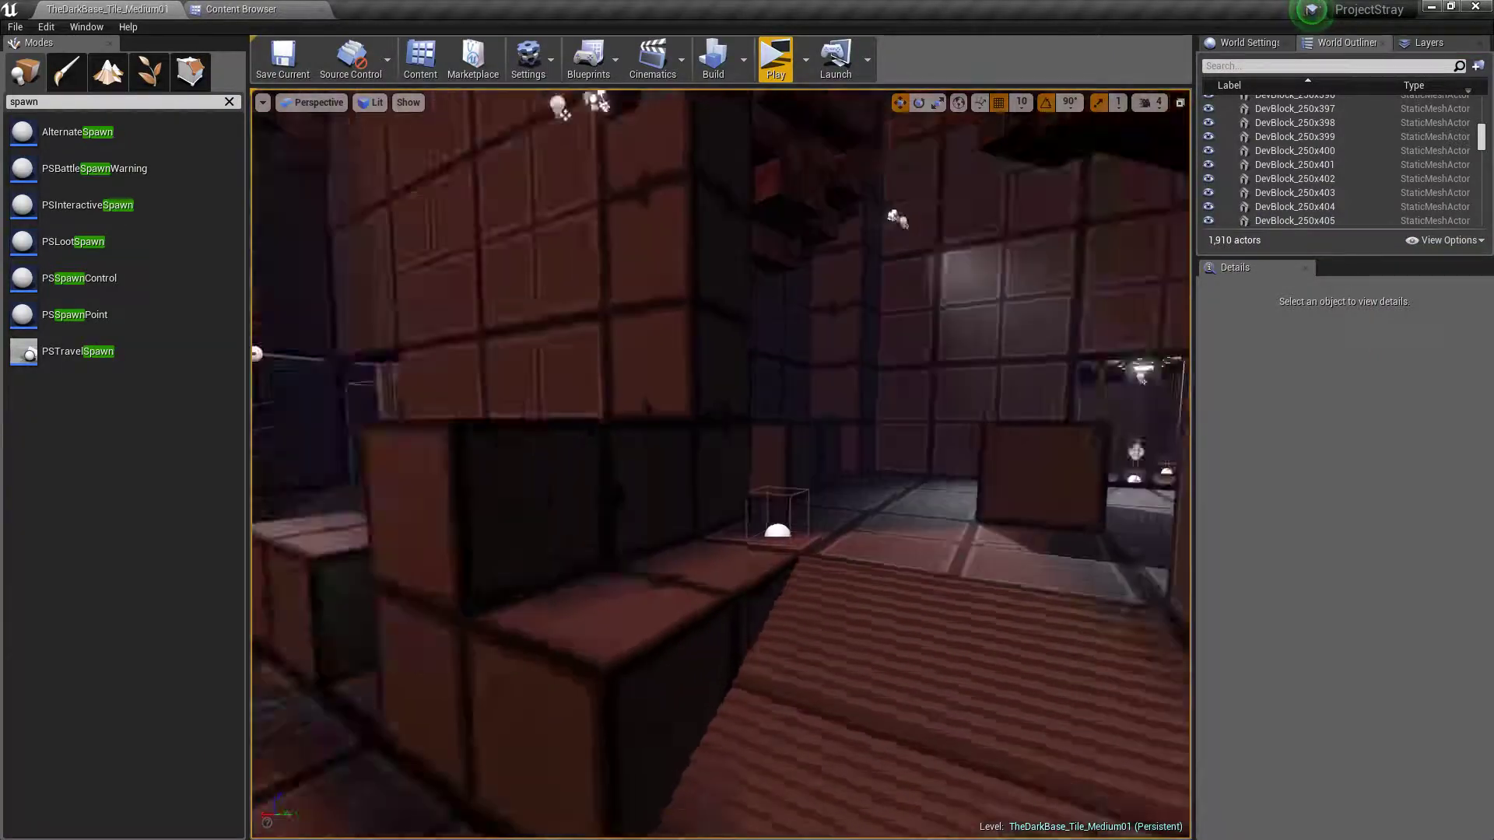
key(w)
key(w)
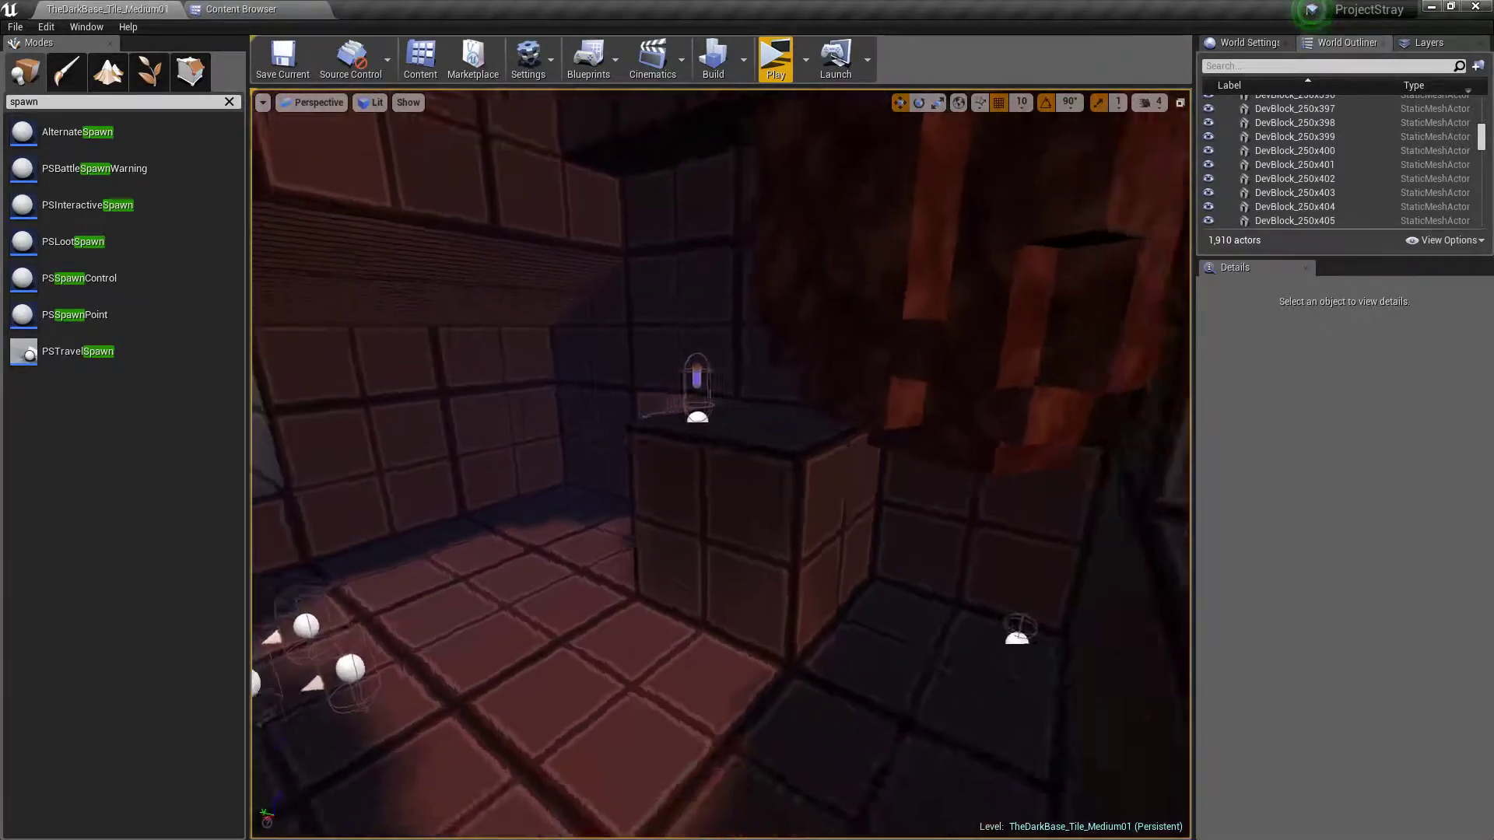
key(w)
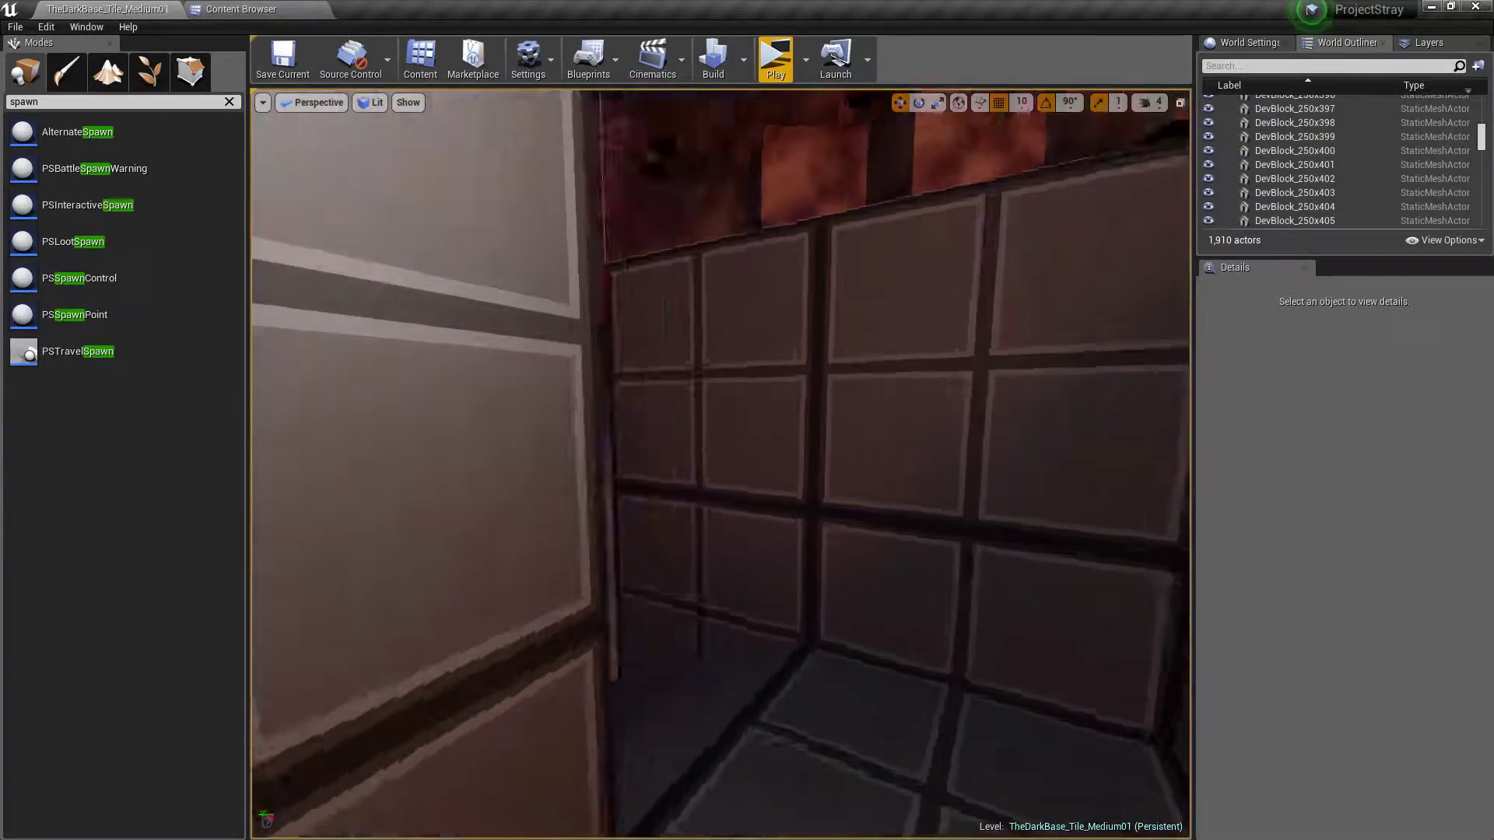
key(w)
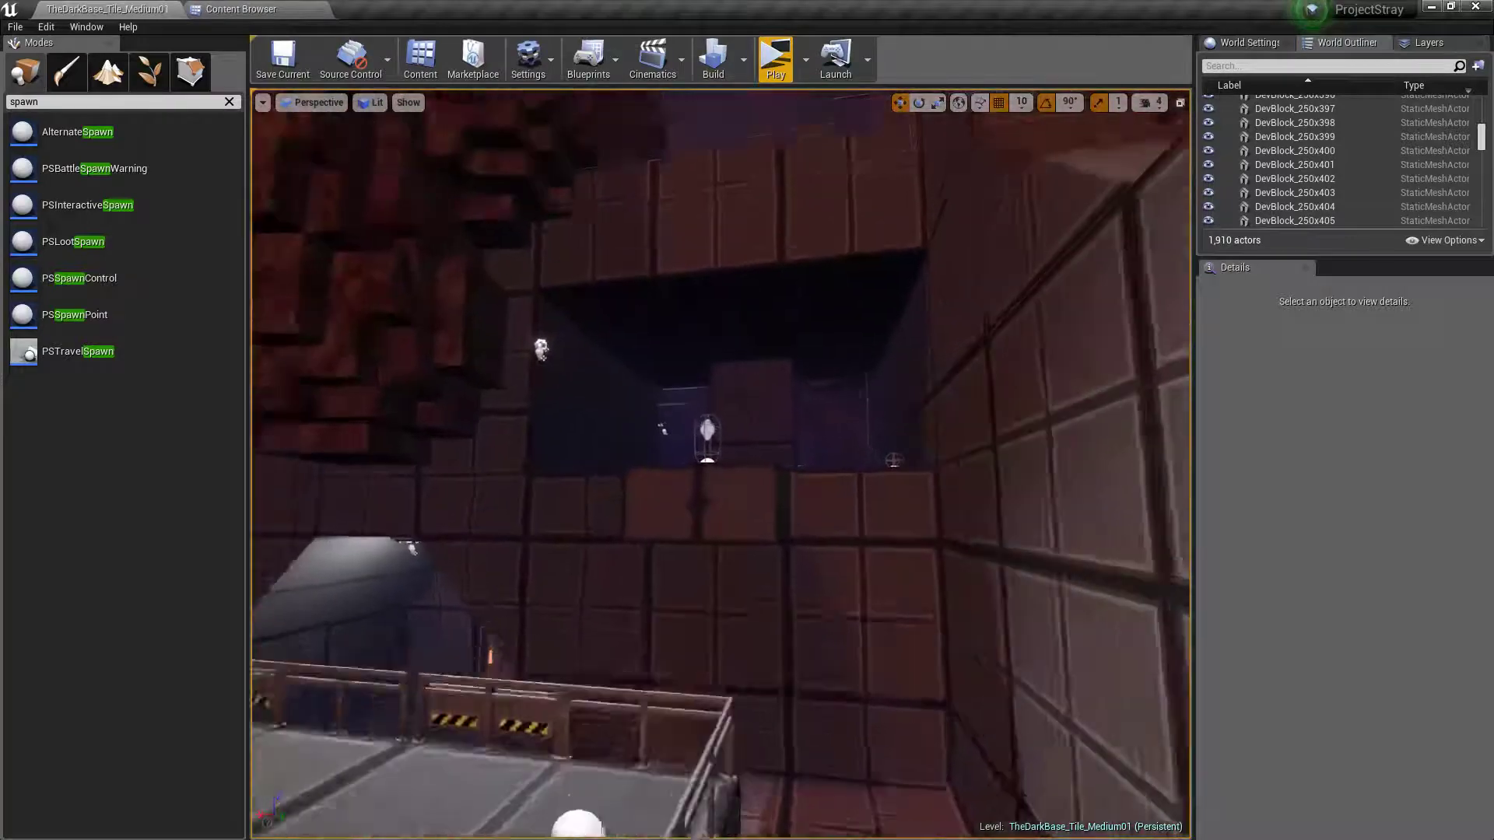
key(w)
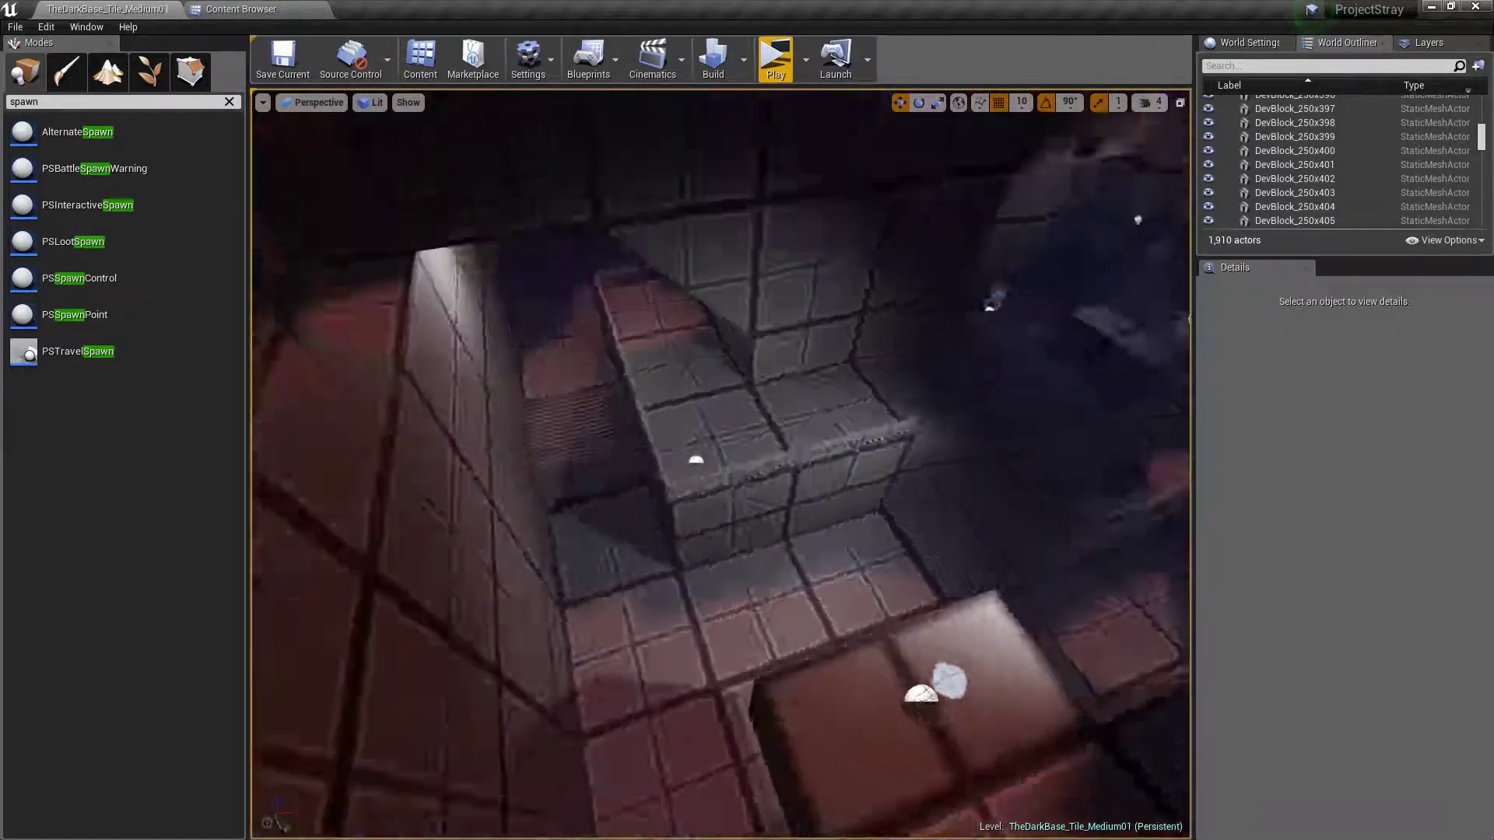
mouse_move(915, 568)
right_down()
mouse_move(825, 568)
mouse_move(965, 545)
mouse_move(915, 568)
right_up()
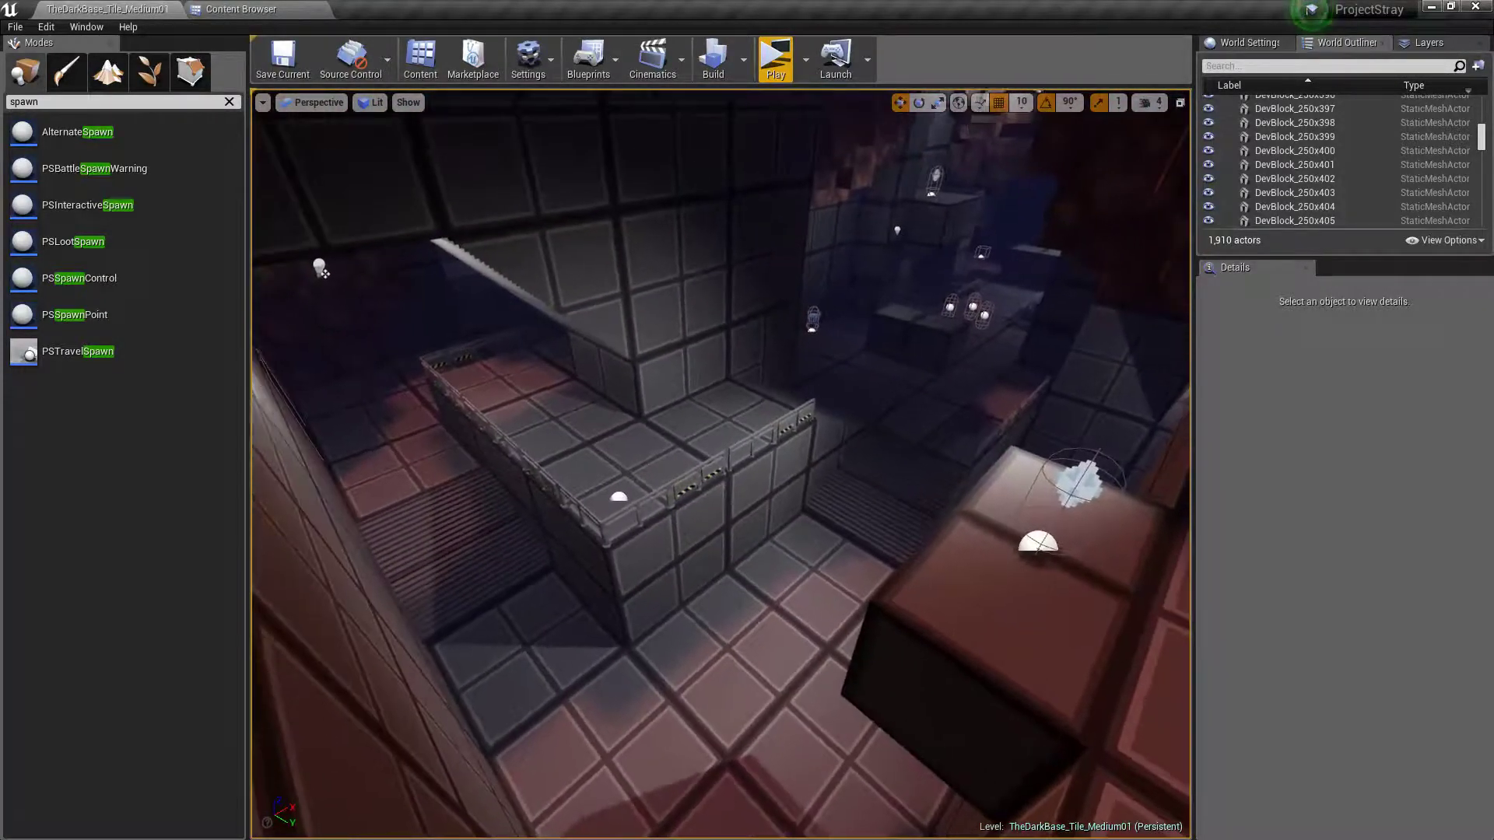